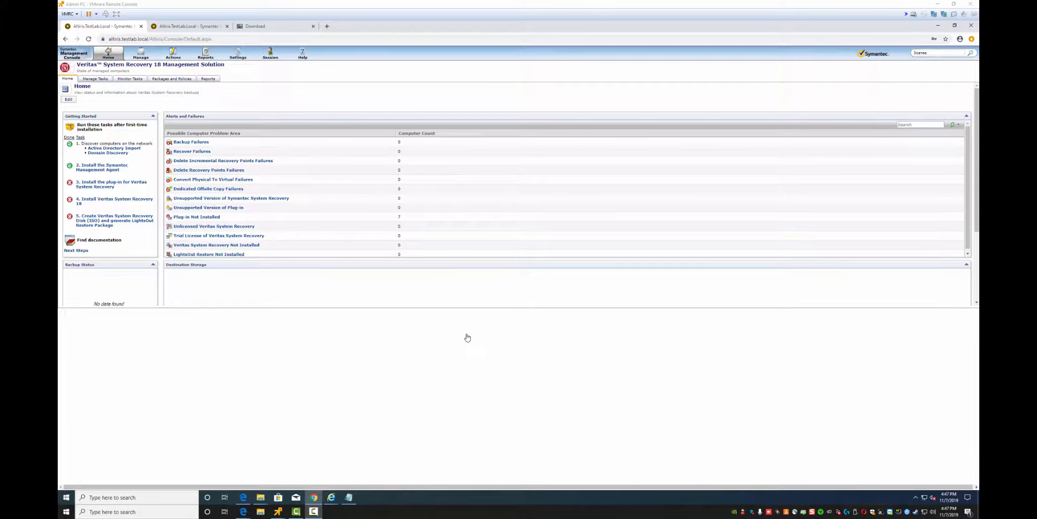
Display the Independent Recovery Point backup policies in the Veritas System Recovery task management page
{"action": "left_click", "coordinate": [360, 328]}
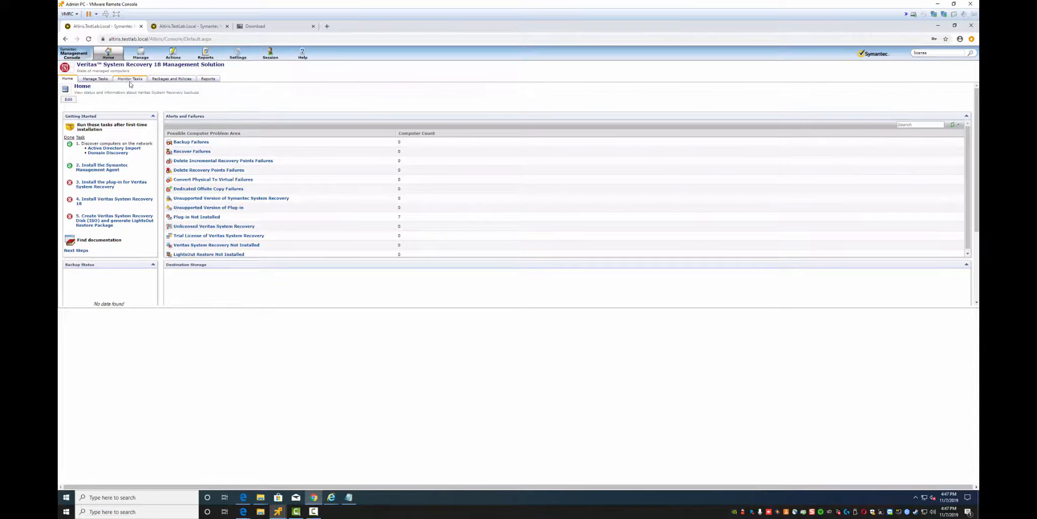
{"action": "left_click", "coordinate": [96, 79]}
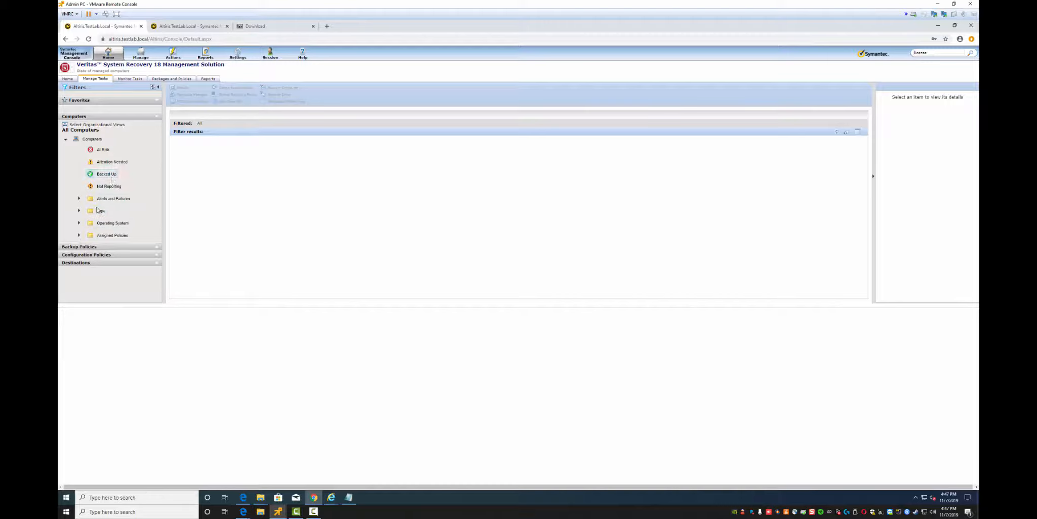
{"action": "left_click", "coordinate": [157, 249]}
{"action": "left_click", "coordinate": [121, 279]}
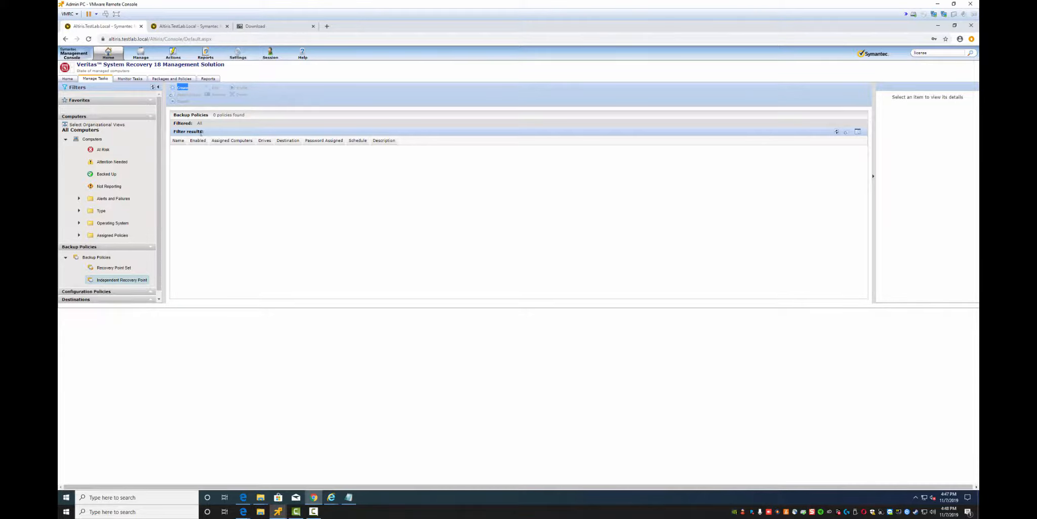
Load the current management console address in an Internet Explorer tab and allow Veritas System Recovery to collect usage information
{"action": "left_click", "coordinate": [232, 39]}
{"action": "key", "text": "ctrl+c"}
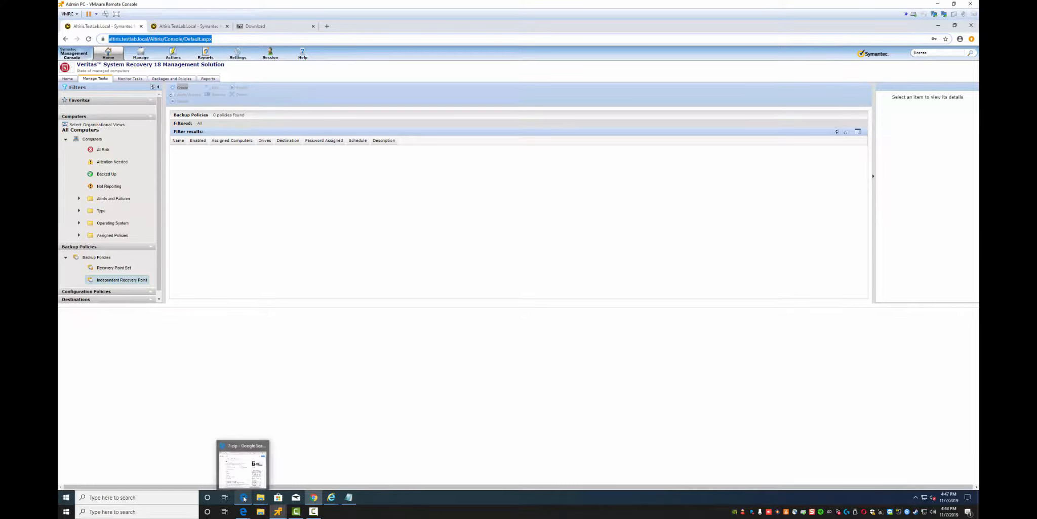
{"action": "left_click", "coordinate": [331, 497]}
{"action": "left_click", "coordinate": [320, 475]}
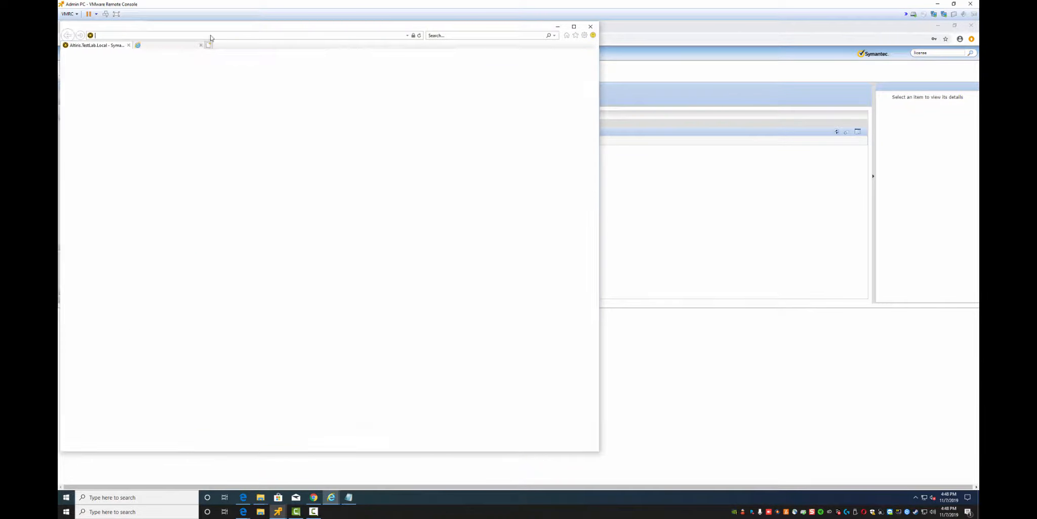
{"action": "left_click", "coordinate": [137, 45]}
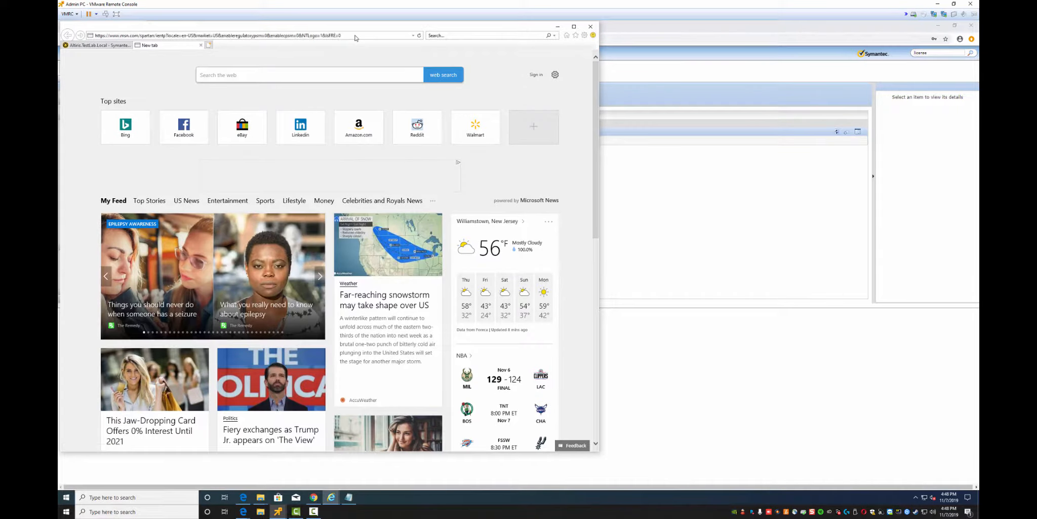
{"action": "left_click", "coordinate": [356, 38]}
{"action": "key", "text": "ctrl+v"}
{"action": "key", "text": "Return"}
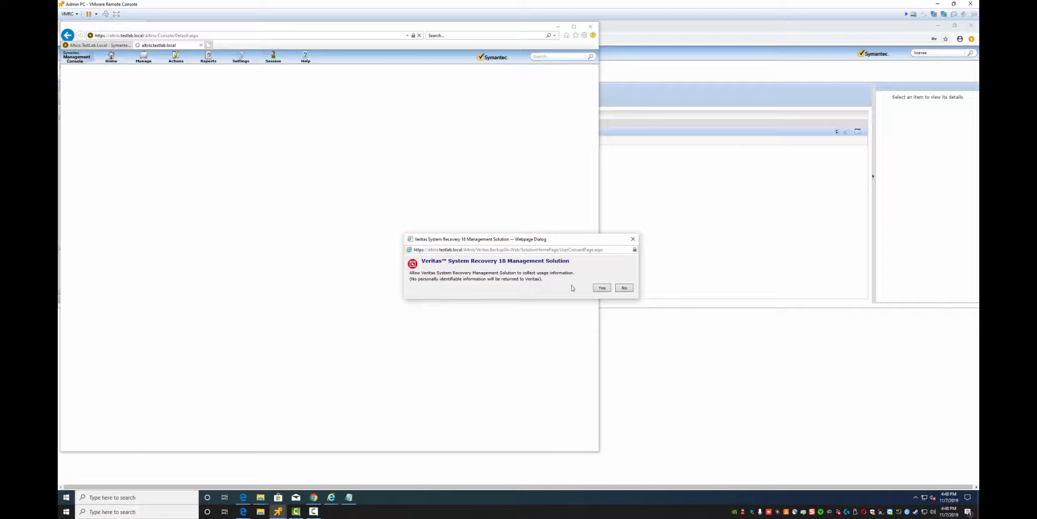
{"action": "left_click", "coordinate": [603, 290]}
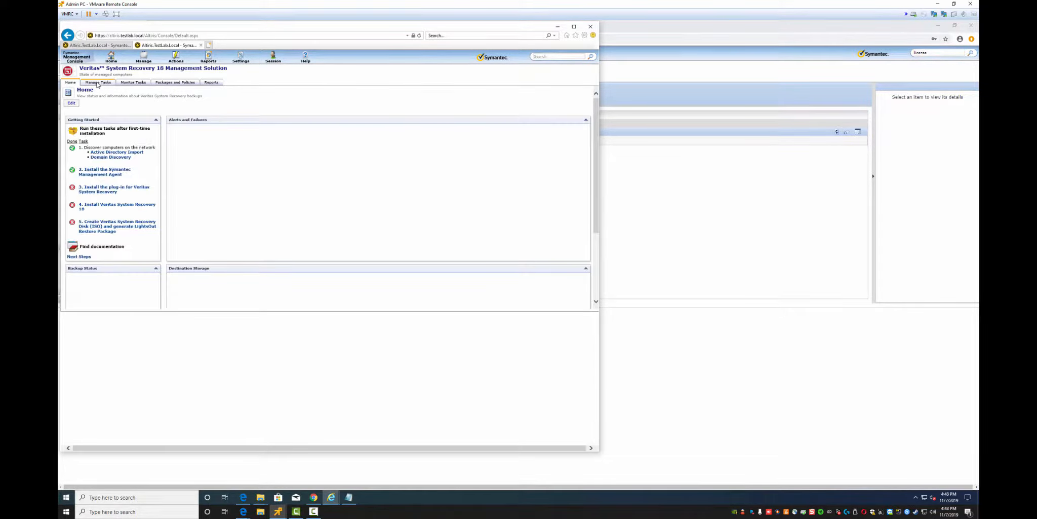
Bring up the form for a new Independent Recovery Point backup policy, then close it without saving
{"action": "left_click", "coordinate": [98, 83]}
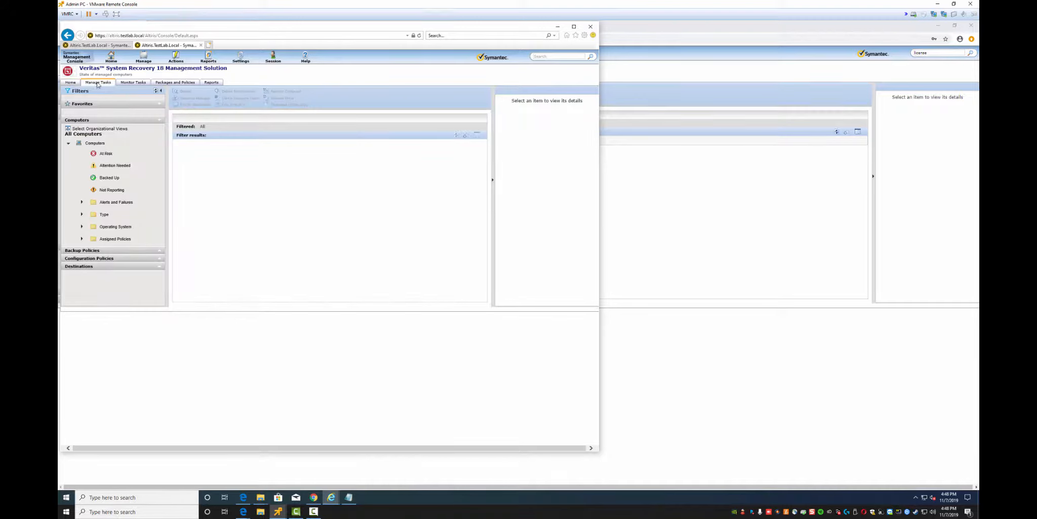
{"action": "left_click", "coordinate": [158, 253]}
{"action": "left_click", "coordinate": [125, 284]}
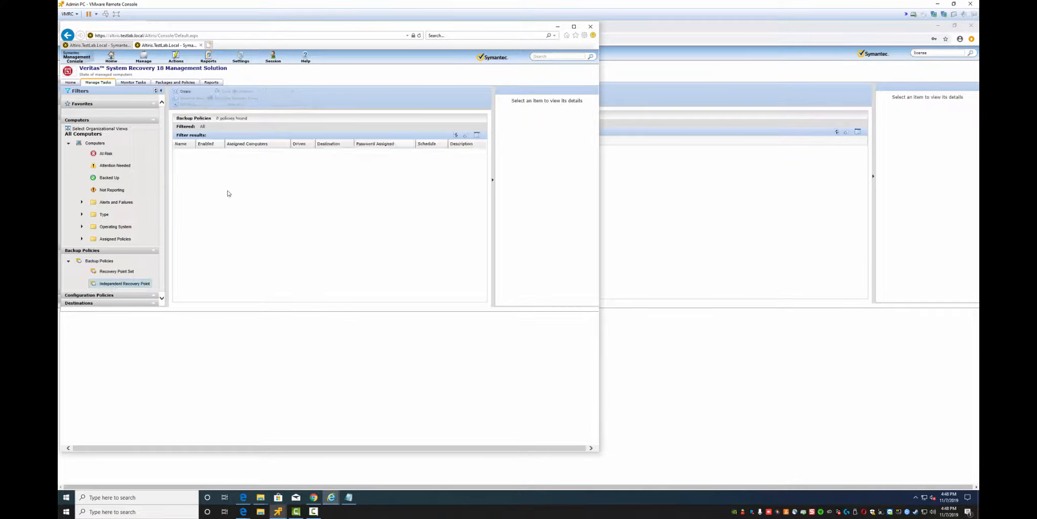
{"action": "left_click", "coordinate": [184, 95]}
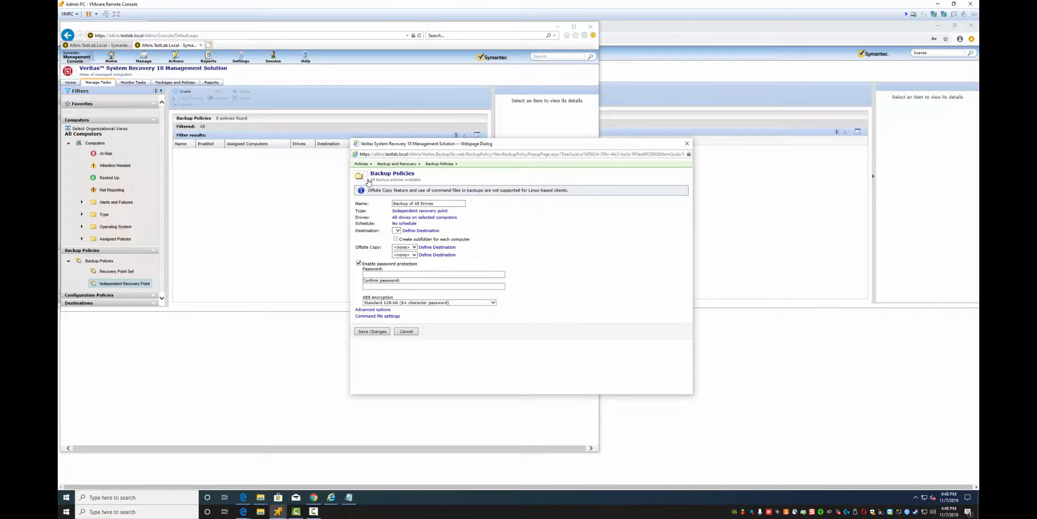
{"action": "left_click", "coordinate": [686, 143]}
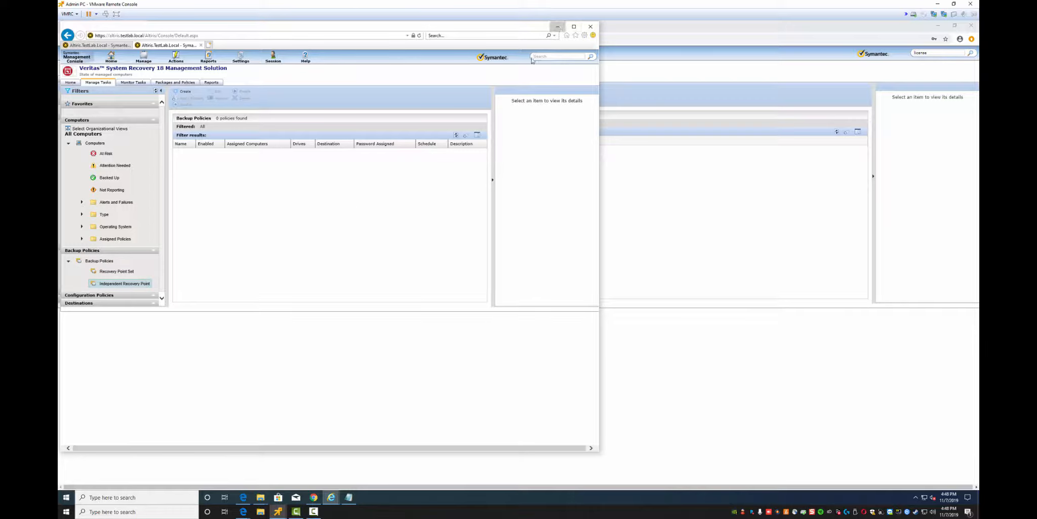
Return to the console in Chrome and try to open the Install Plug-in for Veritas System Recovery policy
{"action": "left_click", "coordinate": [557, 26]}
{"action": "left_click", "coordinate": [362, 229]}
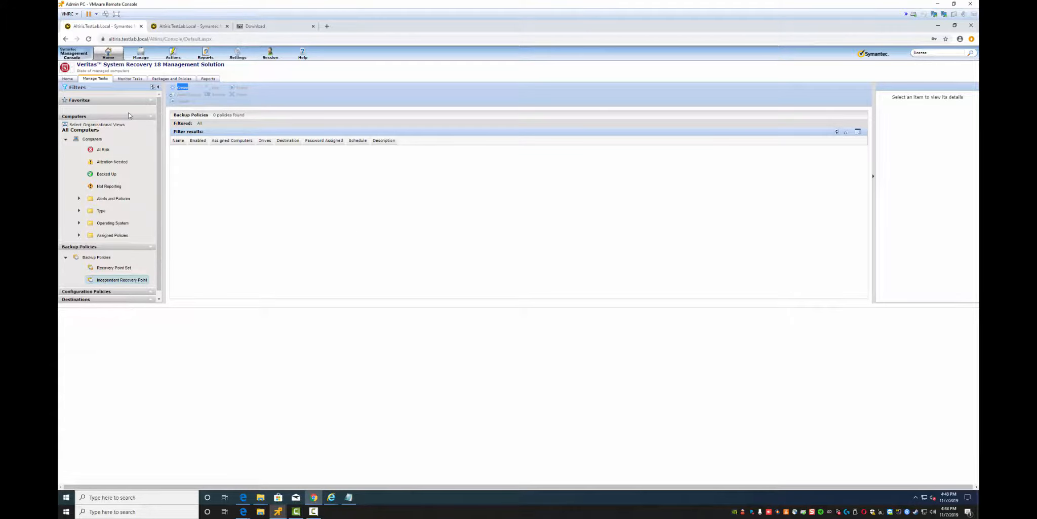
{"action": "left_click", "coordinate": [164, 79]}
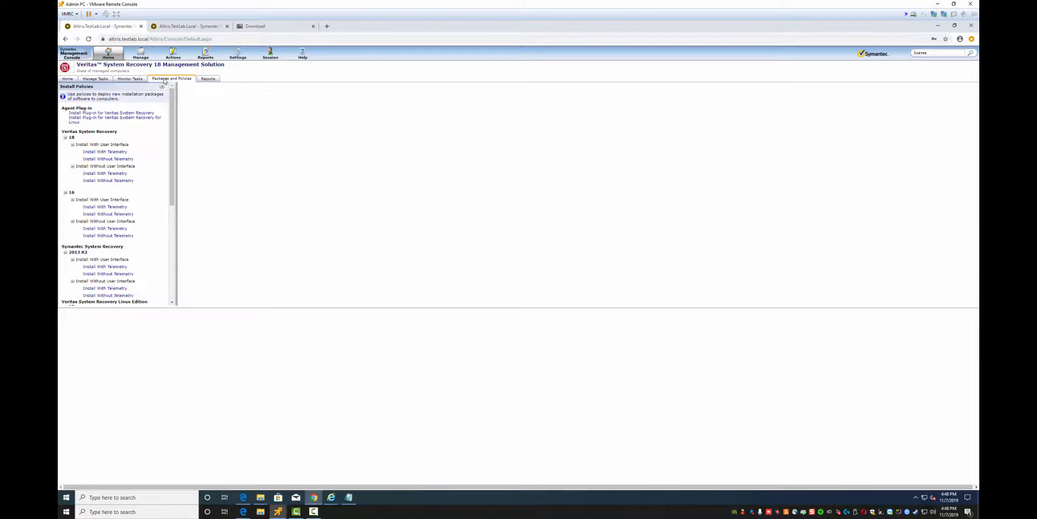
{"action": "left_click", "coordinate": [115, 115]}
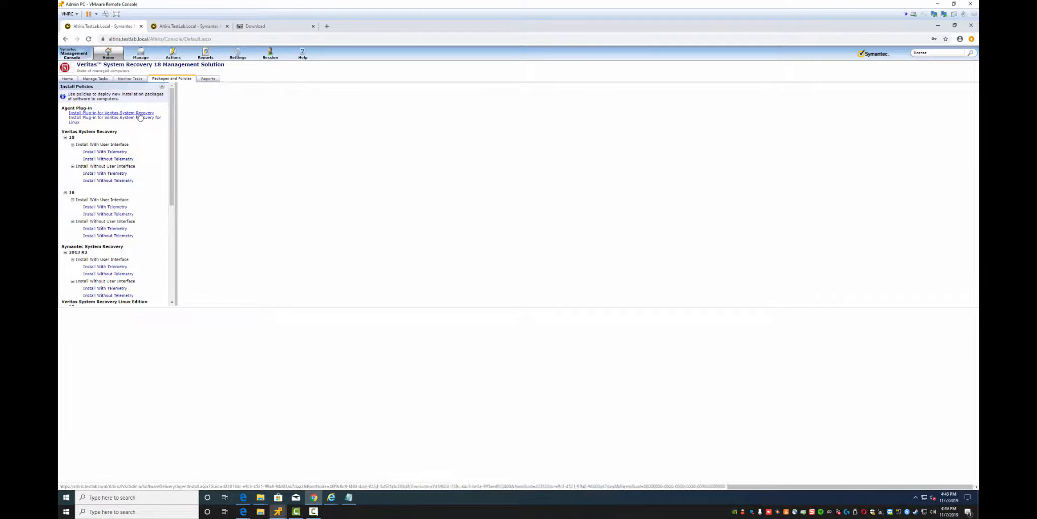
{"action": "left_click", "coordinate": [243, 497]}
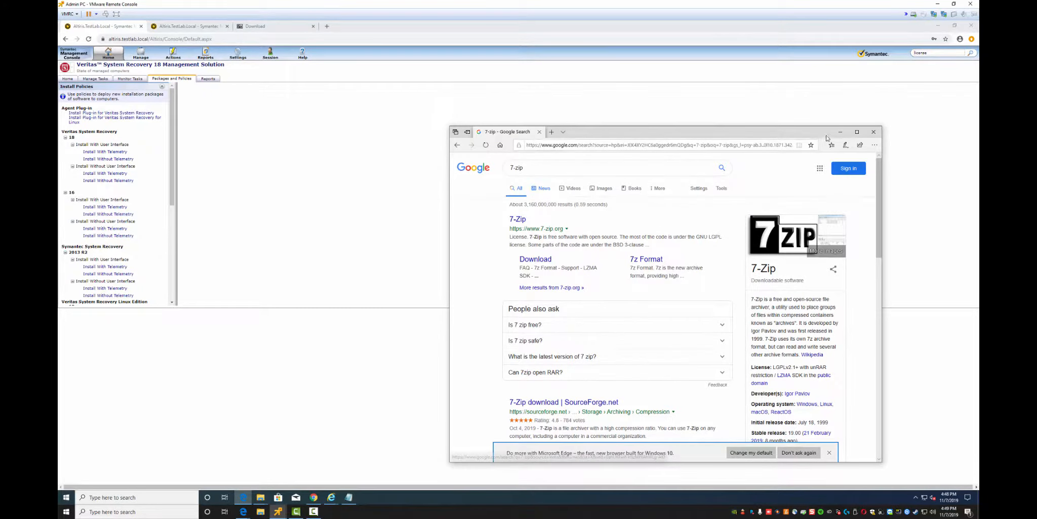
{"action": "left_click", "coordinate": [874, 131]}
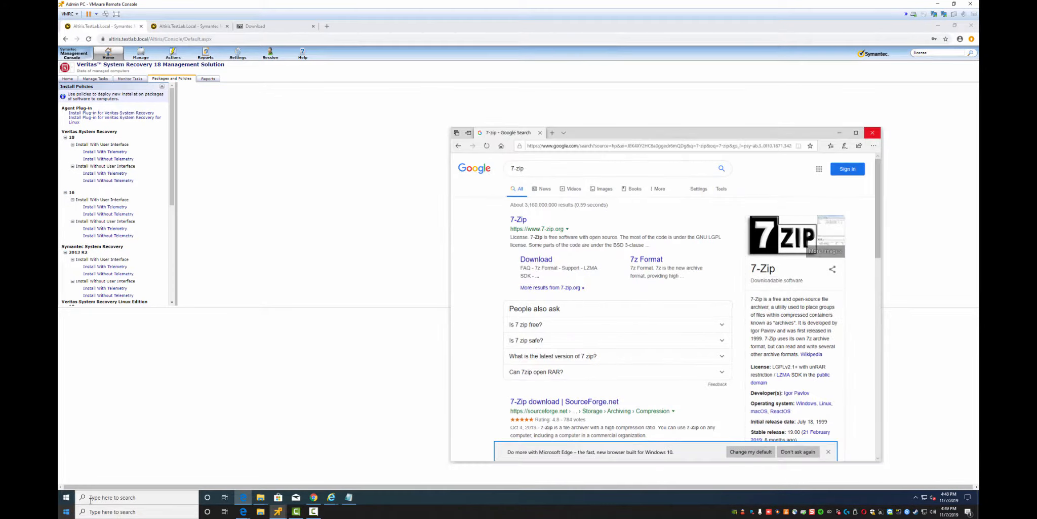
{"action": "left_click", "coordinate": [243, 499]}
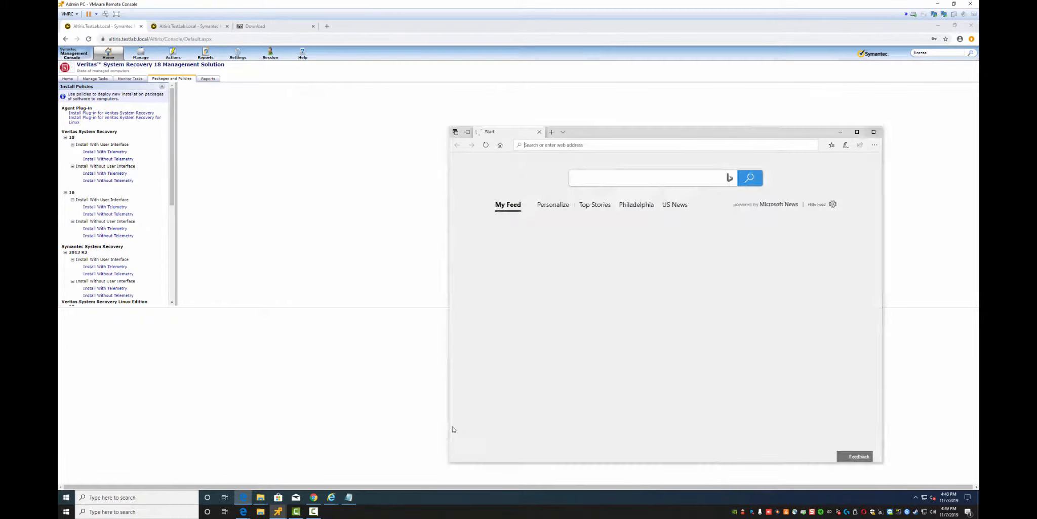
{"action": "left_click", "coordinate": [873, 132]}
Switch to the Internet Explorer console and show the Install Plug-in for Veritas System Recovery policy among the install policies
{"action": "mouse_move", "coordinate": [332, 497]}
{"action": "left_click", "coordinate": [293, 484]}
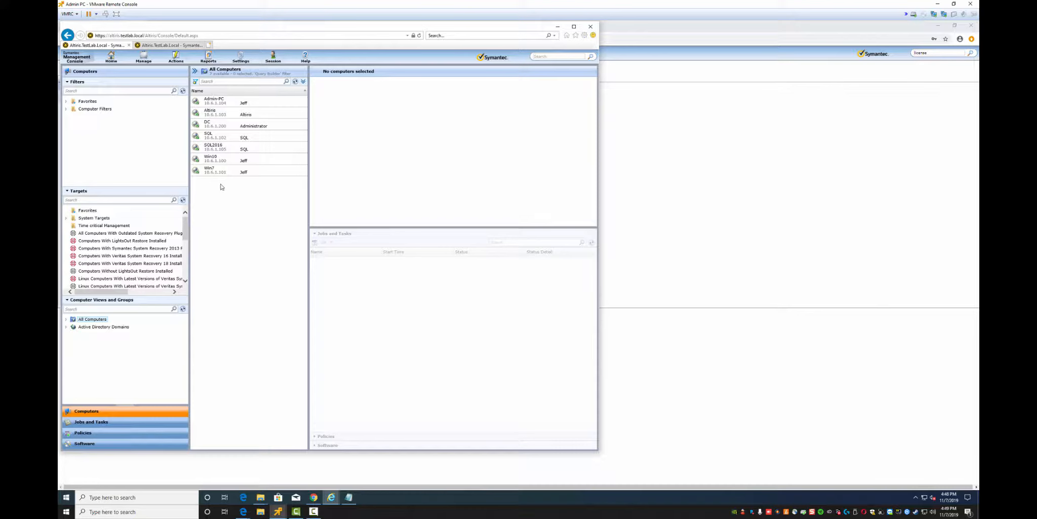
{"action": "left_click", "coordinate": [165, 45]}
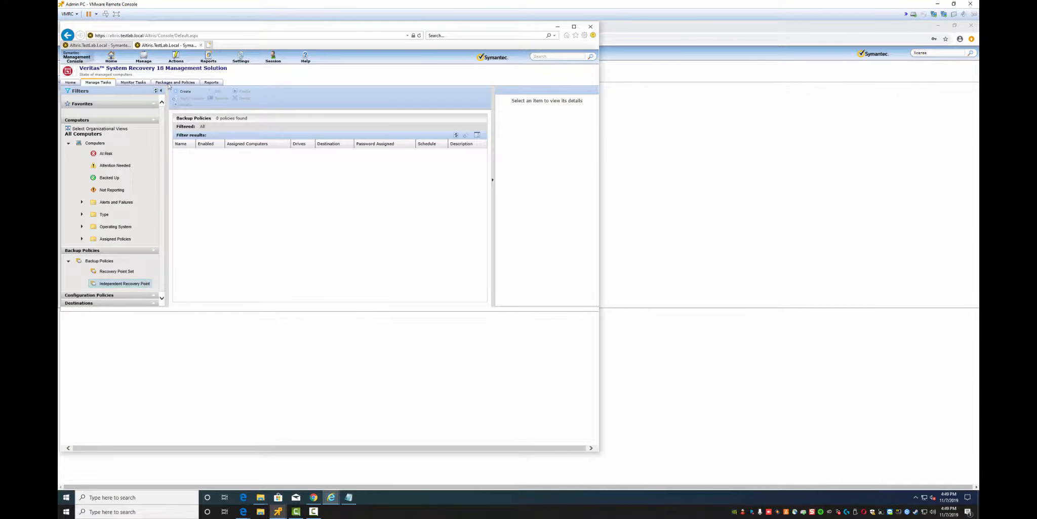
{"action": "left_click", "coordinate": [170, 84]}
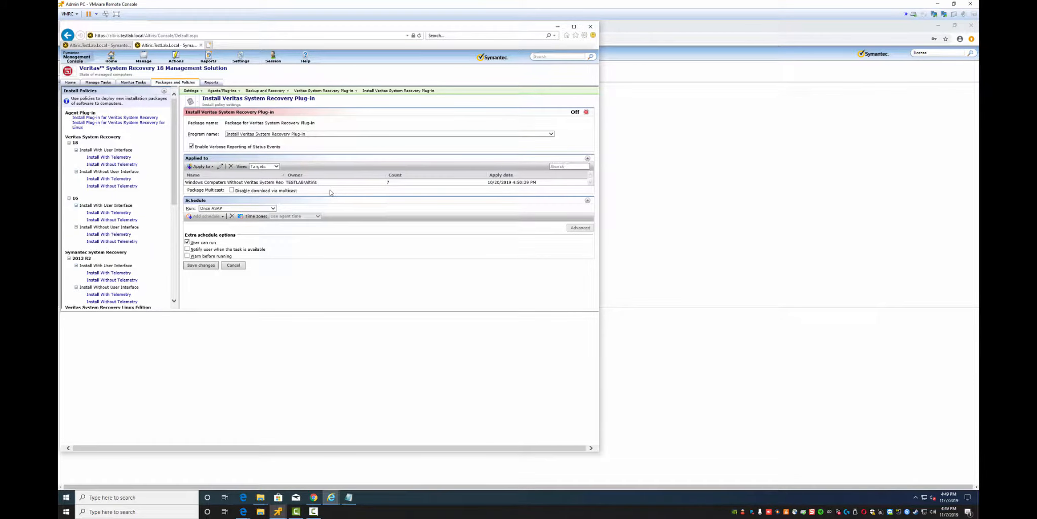
Show the complete settings tree and inspect the Symantec System Recovery 2013 R2 packages under Backup and Recovery
{"action": "left_click", "coordinate": [586, 112]}
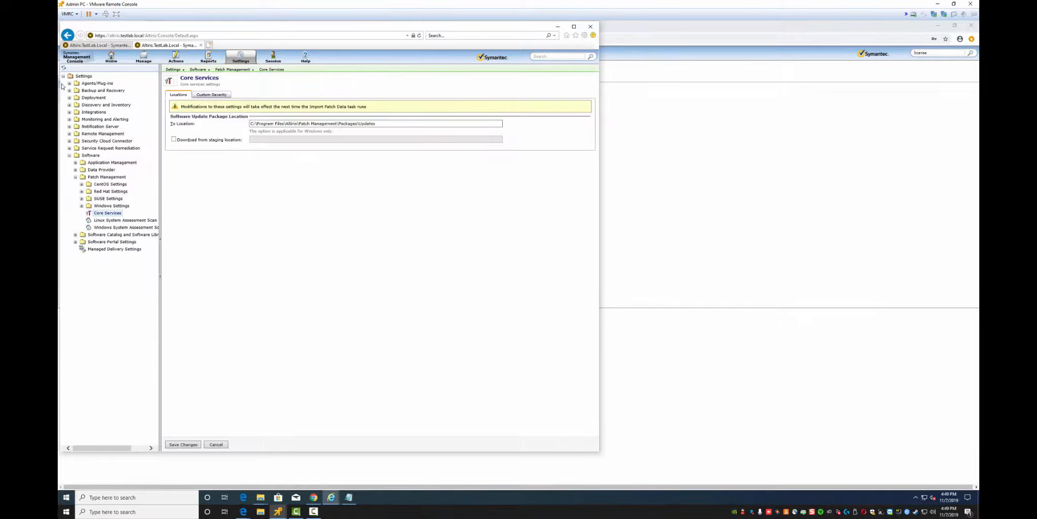
{"action": "left_click", "coordinate": [70, 90]}
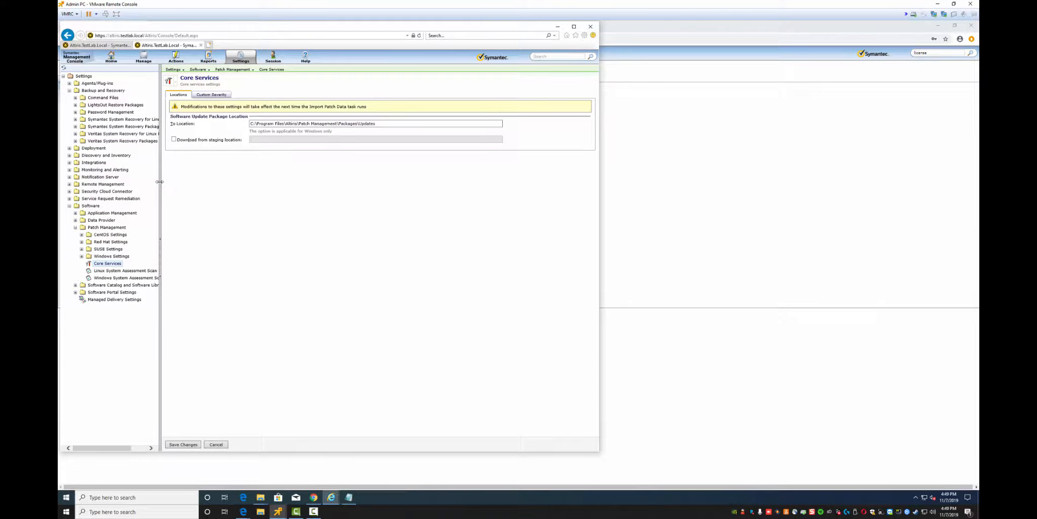
{"action": "left_click_drag", "start_coordinate": [160, 181], "coordinate": [218, 181]}
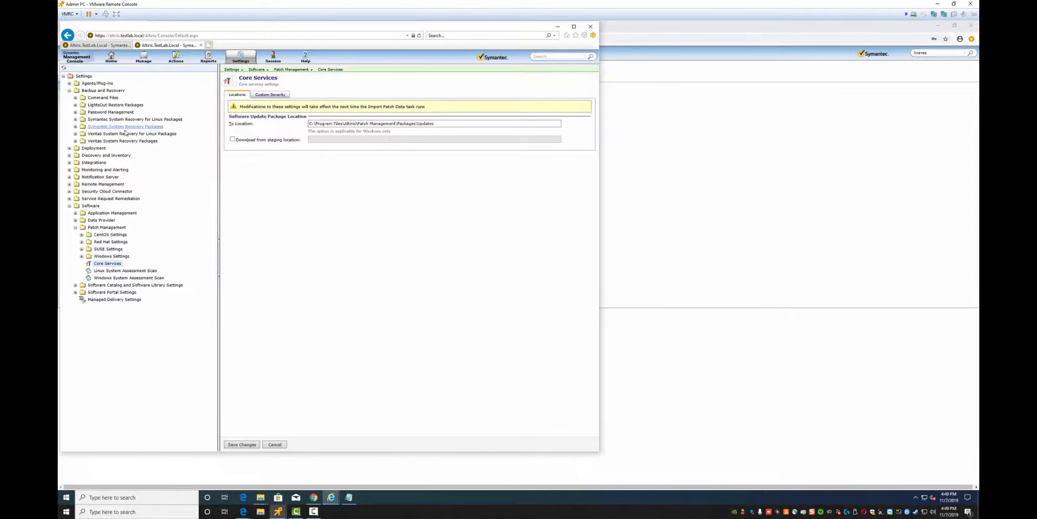
{"action": "left_click", "coordinate": [75, 126]}
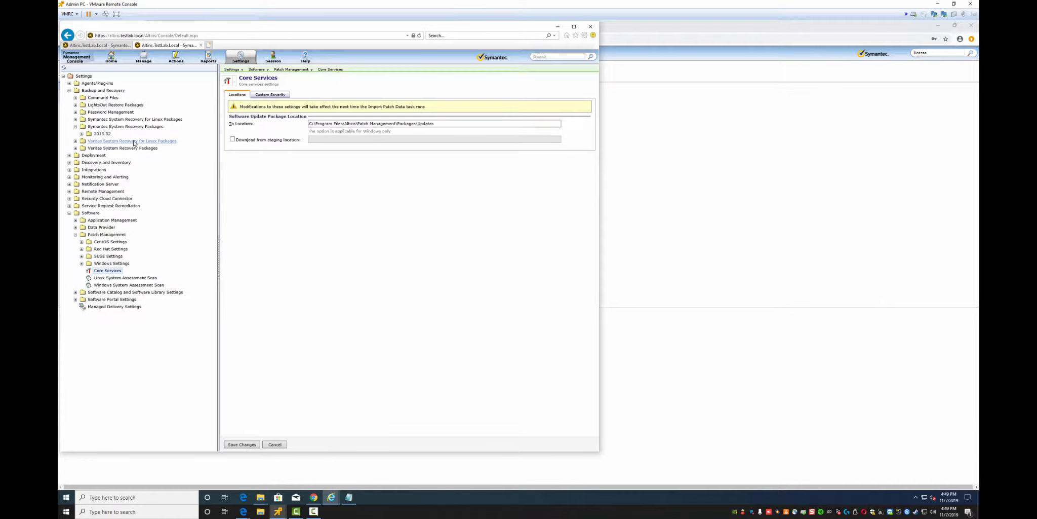
{"action": "left_click", "coordinate": [81, 134]}
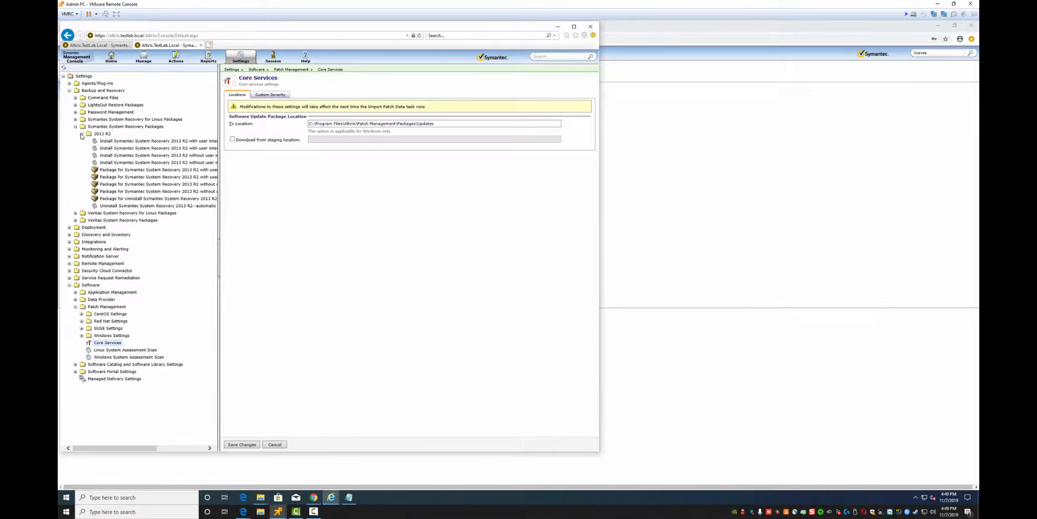
{"action": "left_click", "coordinate": [81, 134]}
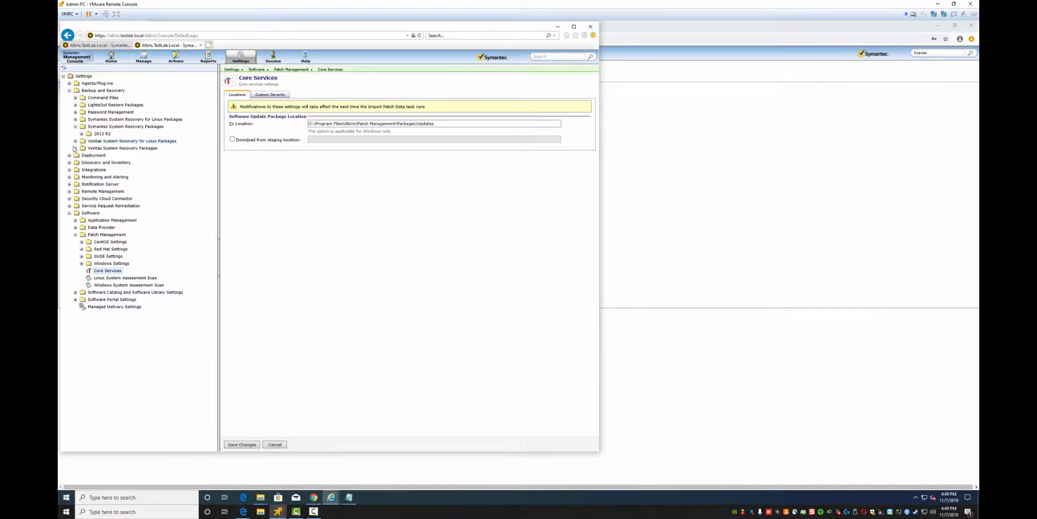
Expand the Veritas System Recovery 18 packages and widen the settings tree to read their names
{"action": "left_click", "coordinate": [75, 148]}
{"action": "left_click", "coordinate": [82, 163]}
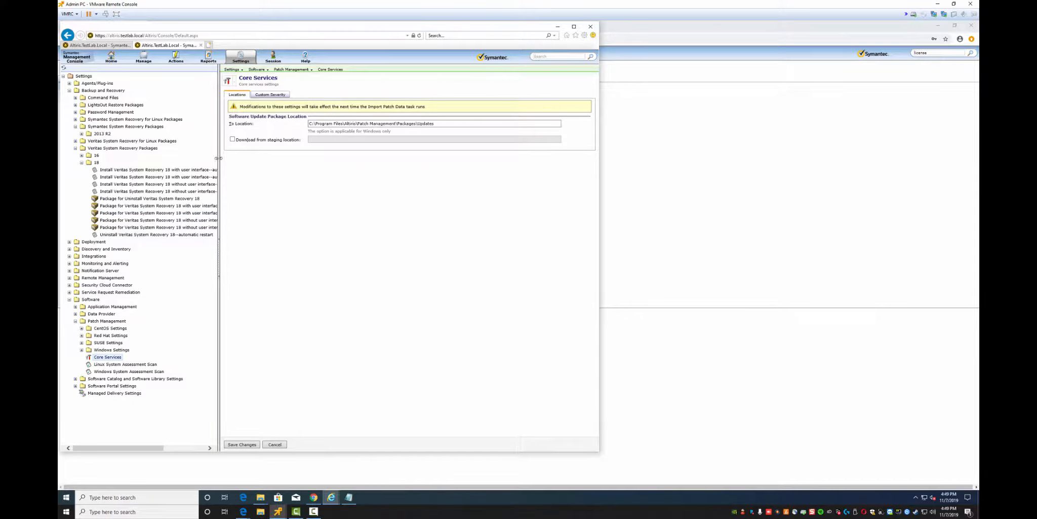
{"action": "left_click_drag", "start_coordinate": [219, 158], "coordinate": [258, 158]}
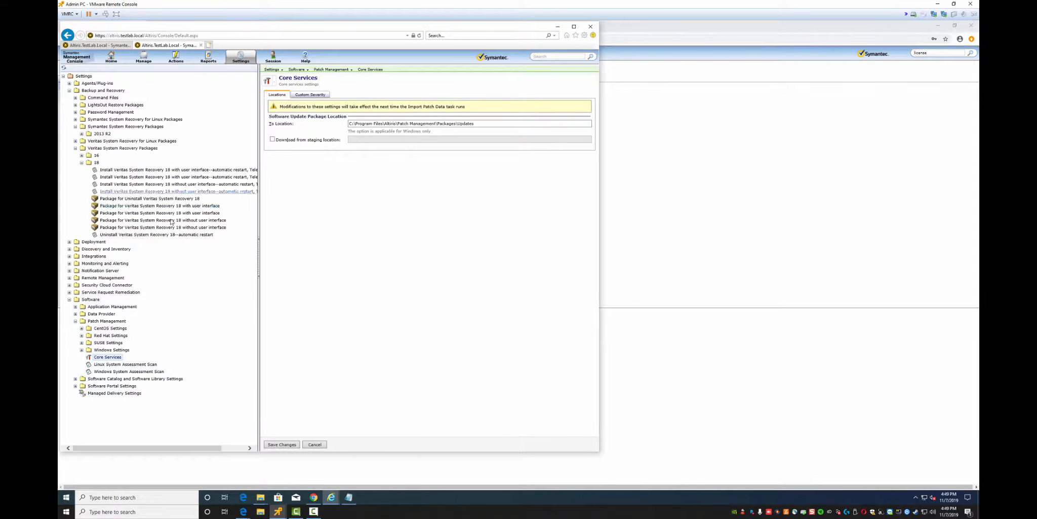
{"action": "left_click", "coordinate": [136, 206]}
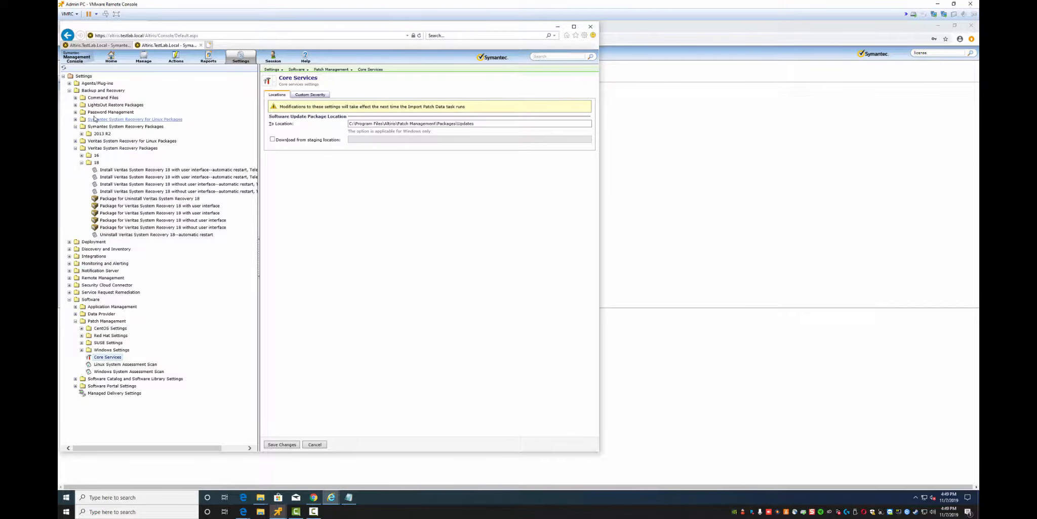
Open the Install Veritas System Recovery Plug-in policy from the Backup and Recovery plug-ins in the settings tree
{"action": "left_click", "coordinate": [69, 83]}
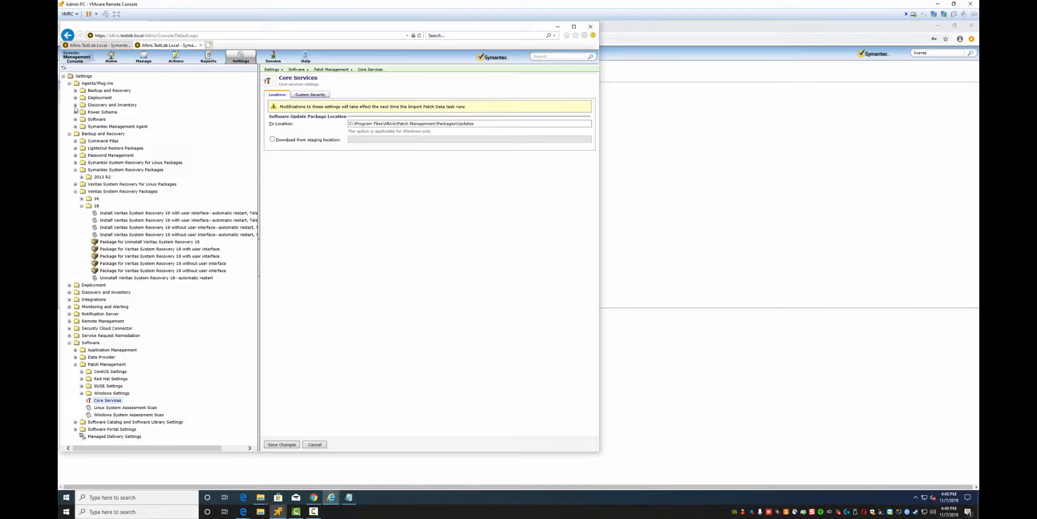
{"action": "left_click", "coordinate": [75, 91]}
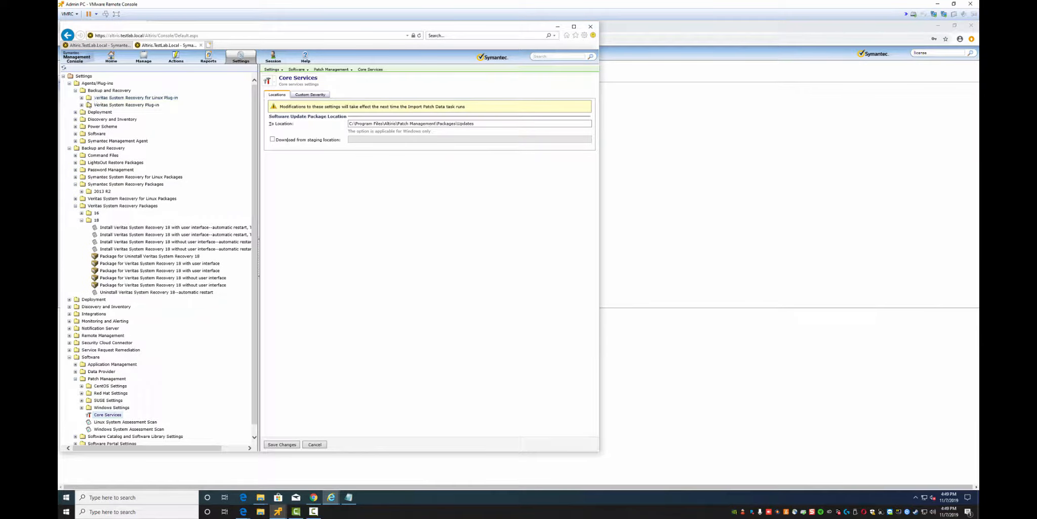
{"action": "left_click", "coordinate": [82, 105]}
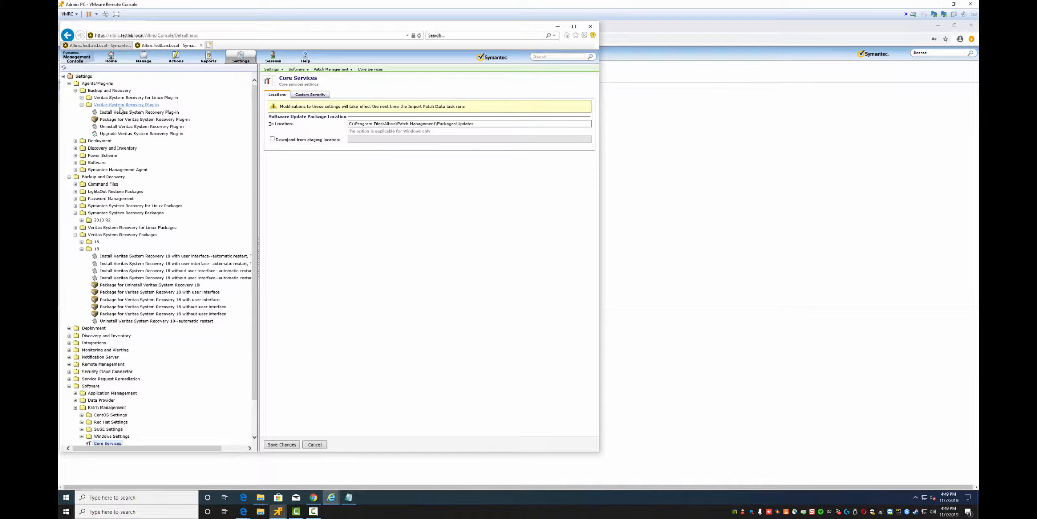
{"action": "mouse_move", "coordinate": [126, 139]}
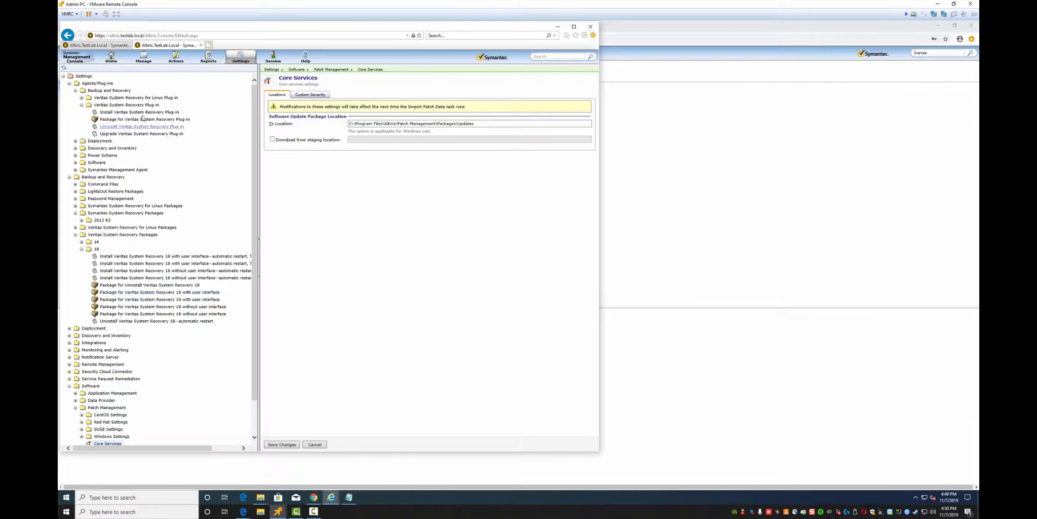
{"action": "mouse_move", "coordinate": [147, 127]}
{"action": "left_click", "coordinate": [130, 113]}
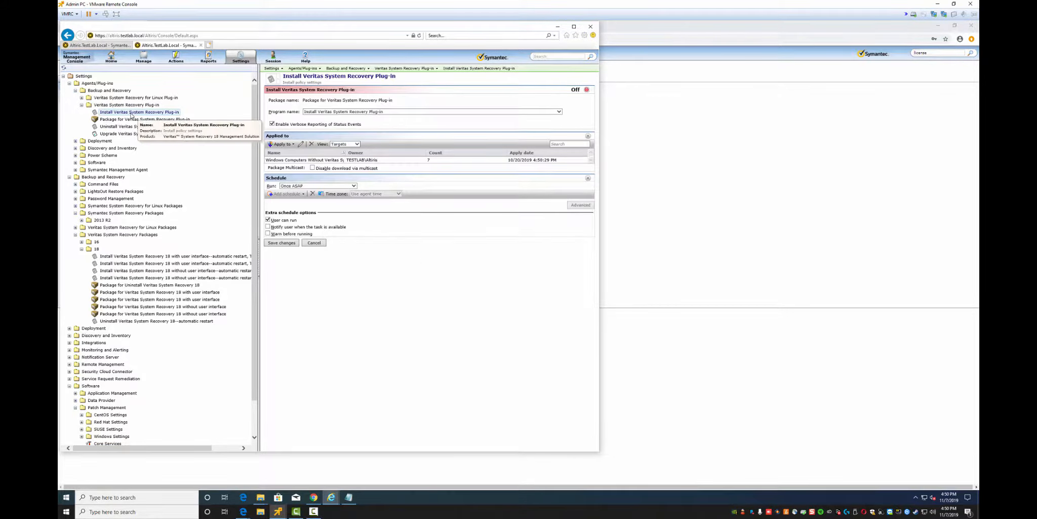
Clone the Install Veritas System Recovery Plug-in policy and name the copy "Lab - Install Veritas System Recovery Plug-in"
{"action": "right_click", "coordinate": [134, 115]}
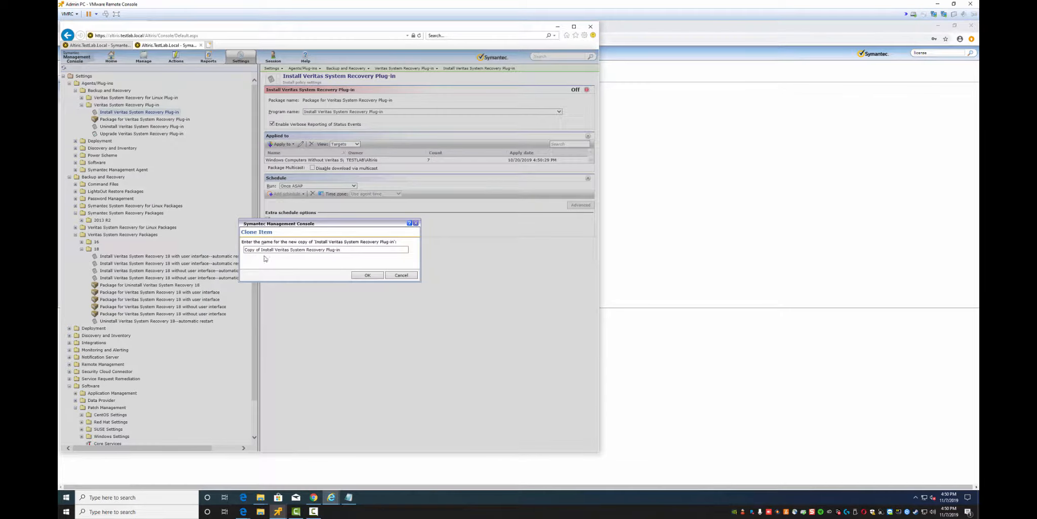
{"action": "left_click_drag", "start_coordinate": [260, 250], "coordinate": [231, 248]}
{"action": "type", "text": "Lab -"}
{"action": "left_click", "coordinate": [369, 274]}
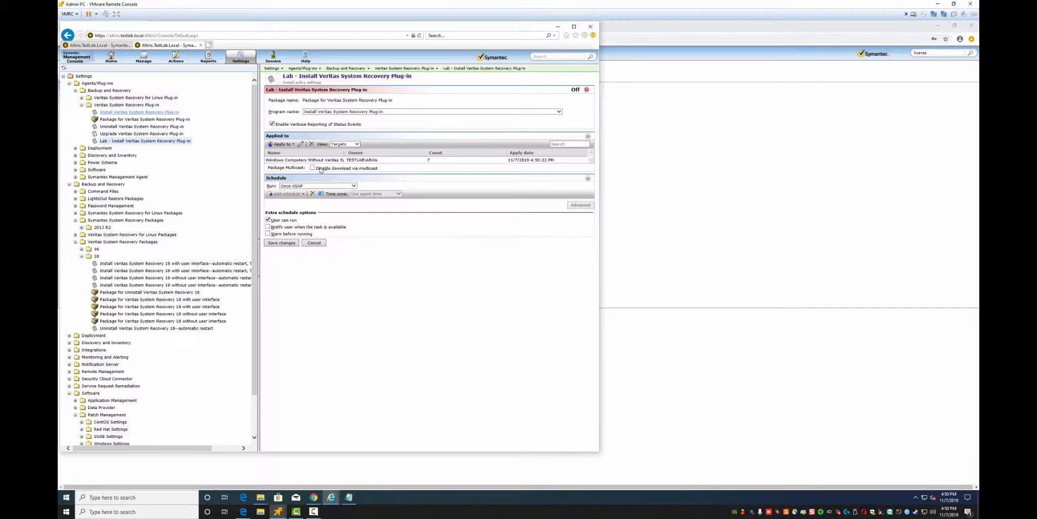
Replace the cloned plug-in policy's default target with the recently used Admin Computers target
{"action": "left_click", "coordinate": [294, 160]}
{"action": "left_click", "coordinate": [312, 144]}
{"action": "left_click", "coordinate": [283, 145]}
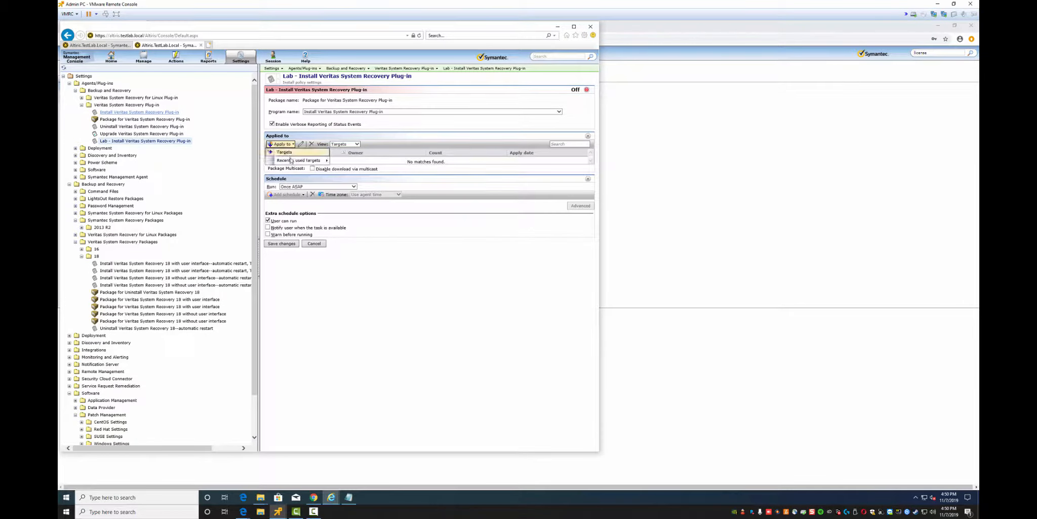
{"action": "mouse_move", "coordinate": [292, 161]}
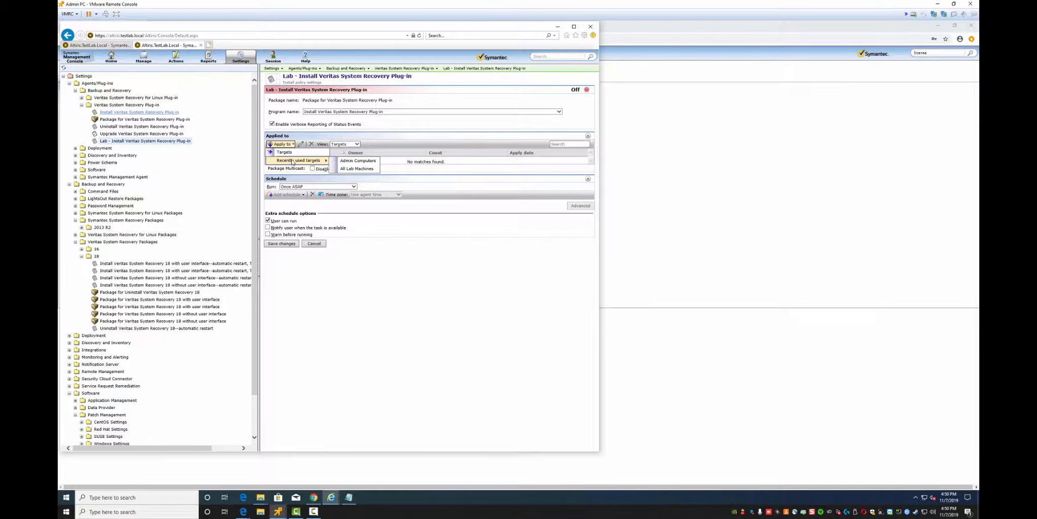
{"action": "left_click", "coordinate": [345, 161]}
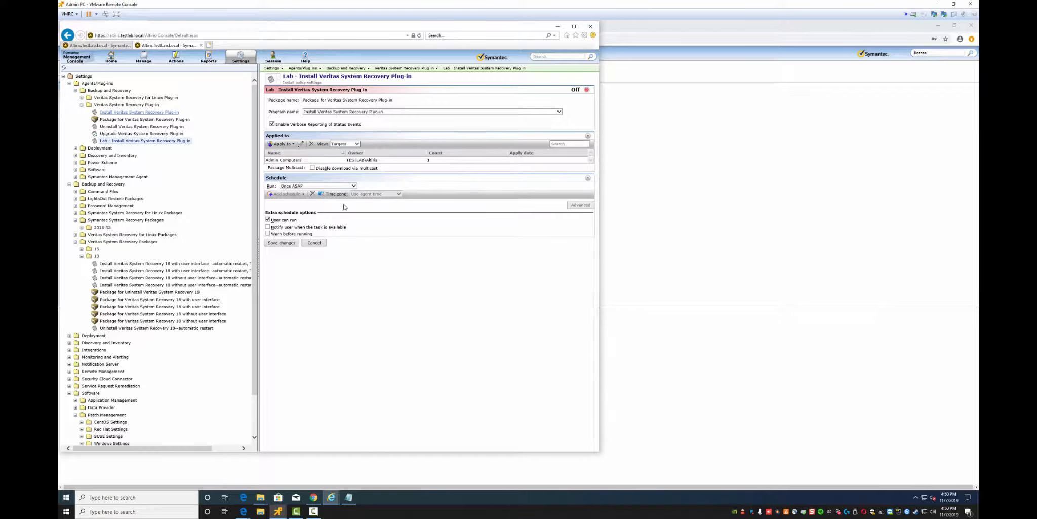
Turn on the lab plug-in policy with user notification and a warning before running, and save the changes
{"action": "left_click", "coordinate": [587, 90]}
{"action": "left_click", "coordinate": [582, 98]}
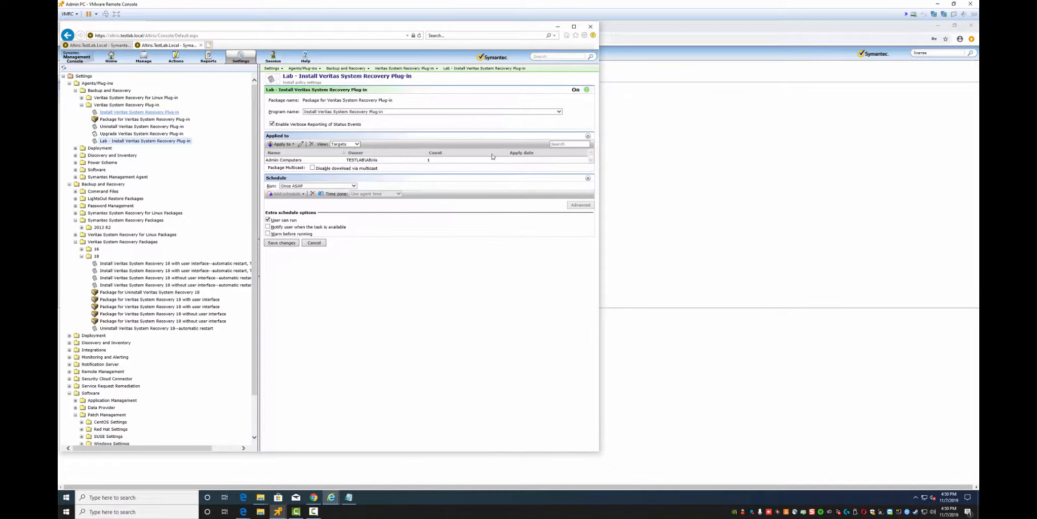
{"action": "left_click", "coordinate": [286, 244]}
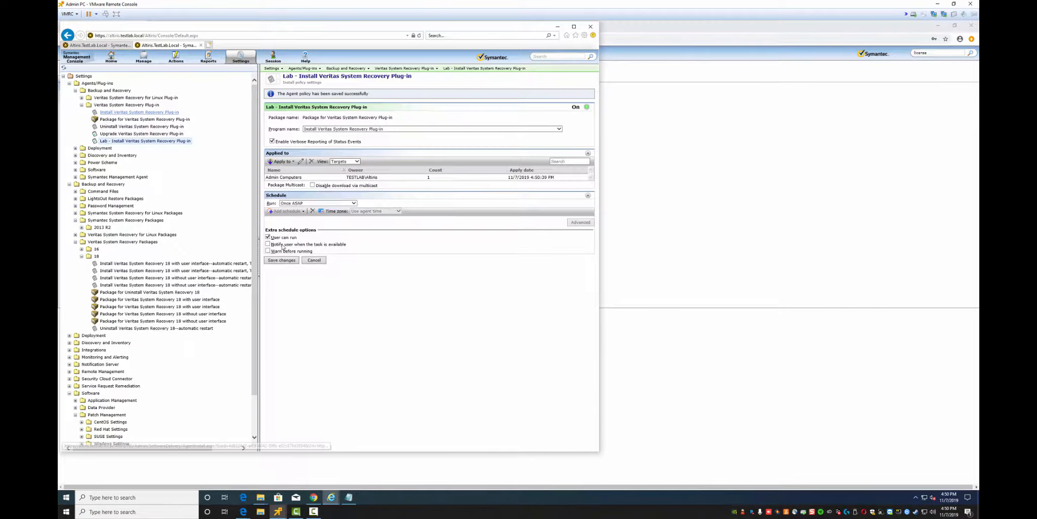
{"action": "left_click", "coordinate": [267, 244]}
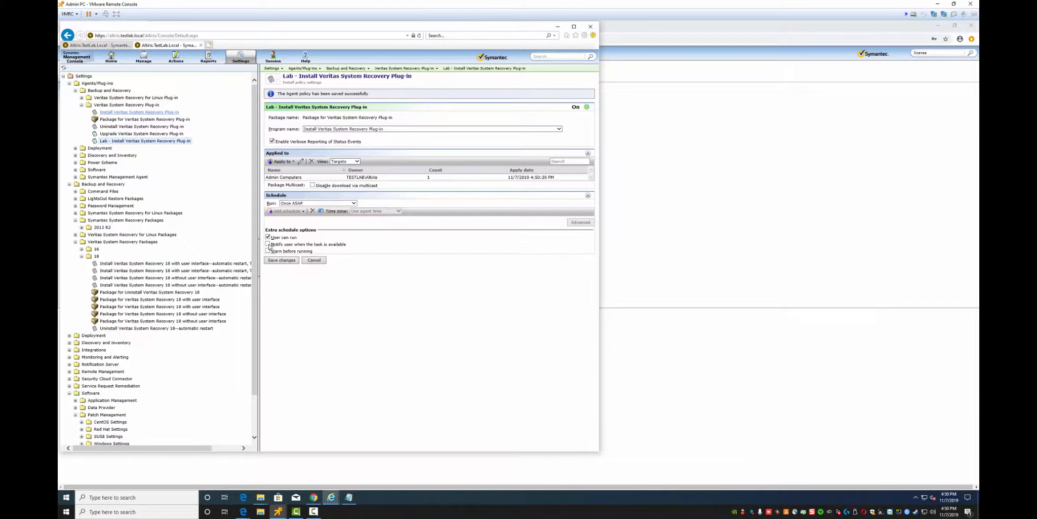
{"action": "left_click", "coordinate": [268, 251]}
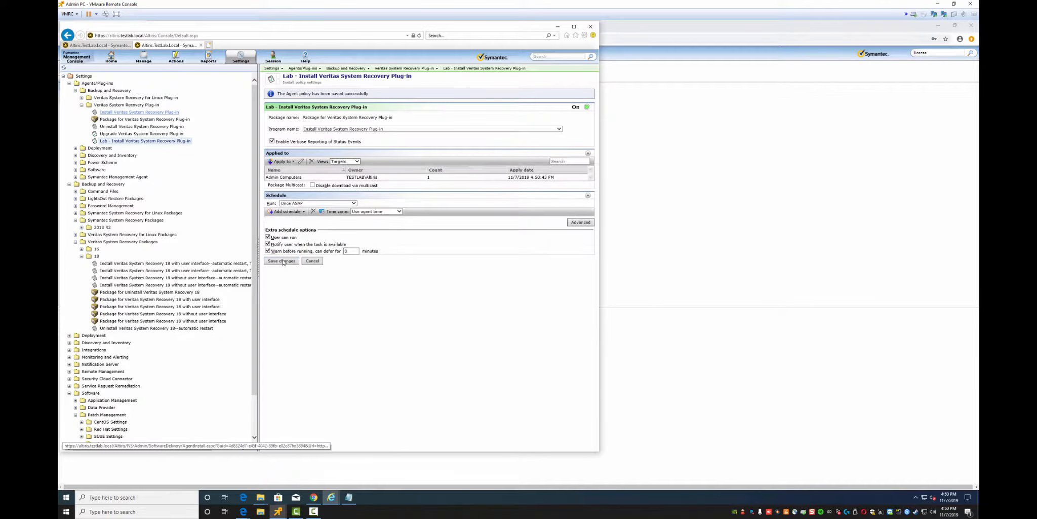
Update the configuration in the Symantec Management Agent and run the Lab - Install Veritas System Recovery Plug-in task immediately
{"action": "left_click", "coordinate": [714, 242]}
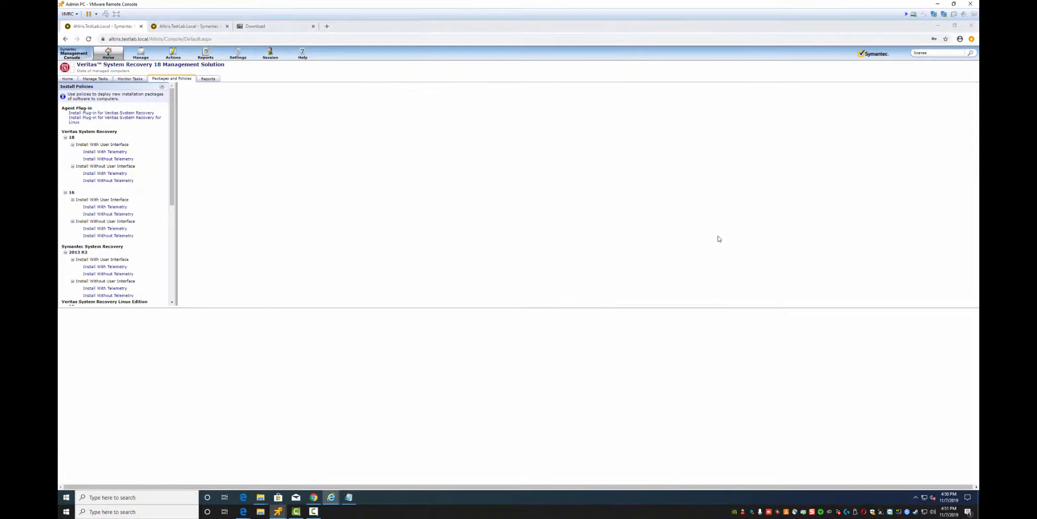
{"action": "left_click", "coordinate": [917, 498]}
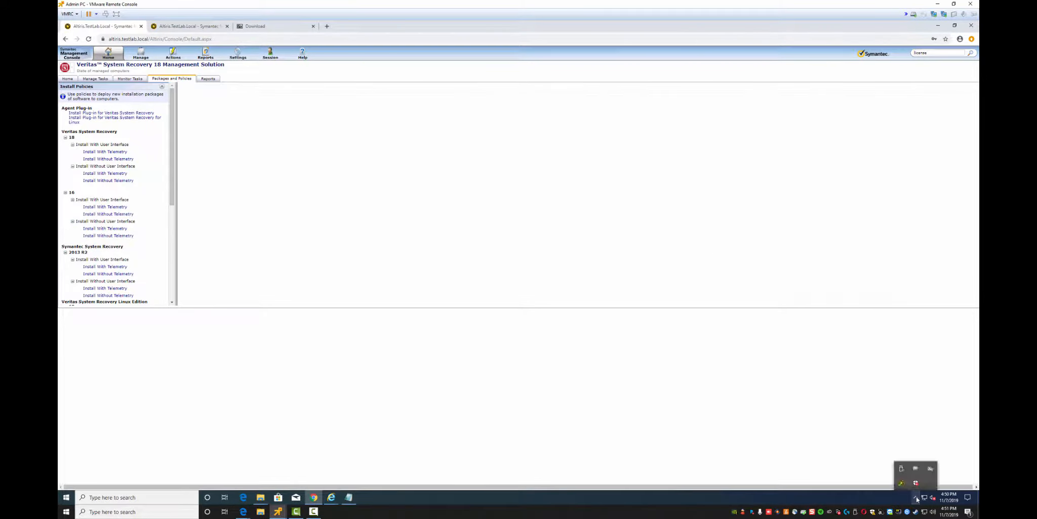
{"action": "double_click", "coordinate": [903, 483]}
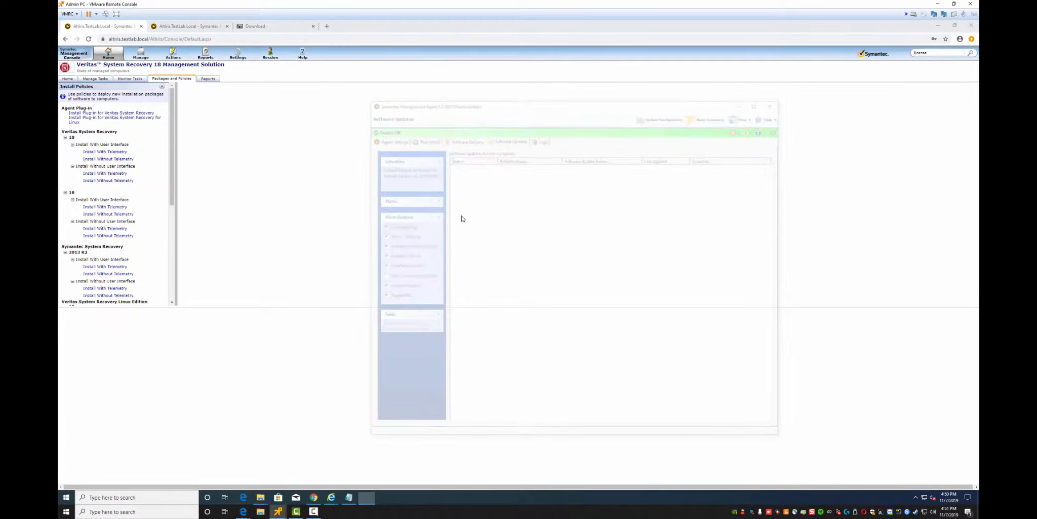
{"action": "left_click", "coordinate": [665, 115]}
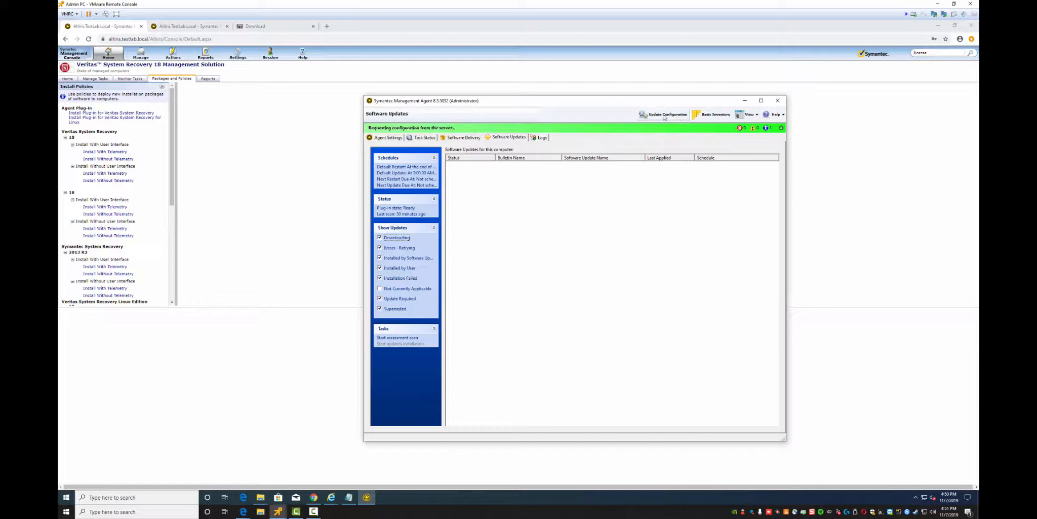
{"action": "left_click", "coordinate": [461, 138]}
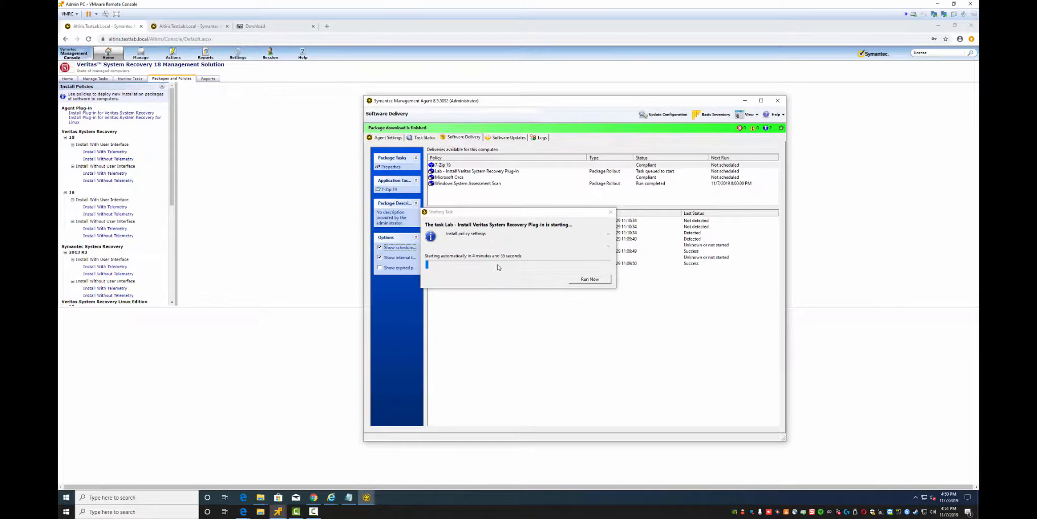
{"action": "left_click", "coordinate": [588, 279]}
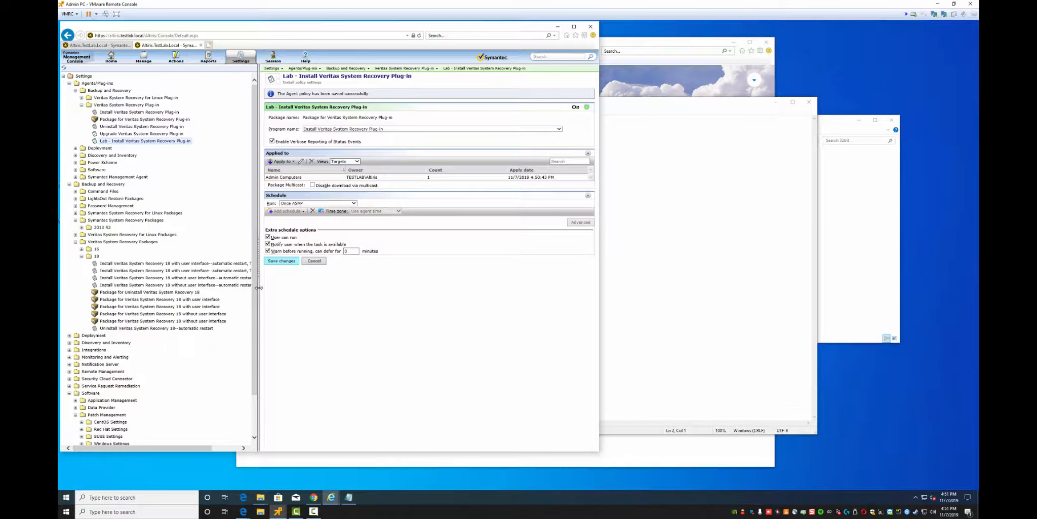
Clone the Veritas System Recovery 18 install policy with user interface and Telemetry=OFF as "Lab - VSR 18 w/ interface--restart"
{"action": "left_click_drag", "start_coordinate": [257, 287], "coordinate": [309, 286]}
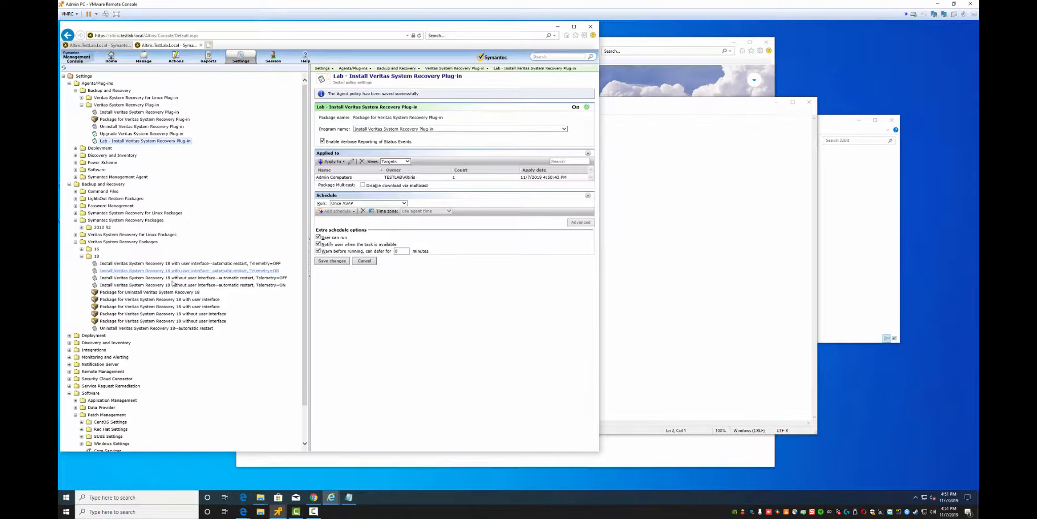
{"action": "mouse_move", "coordinate": [167, 283]}
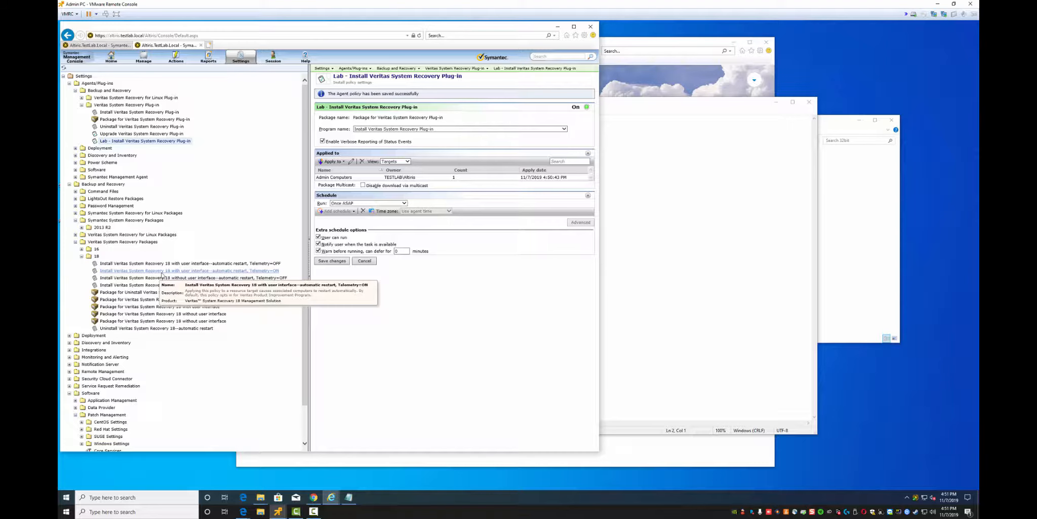
{"action": "right_click", "coordinate": [164, 265]}
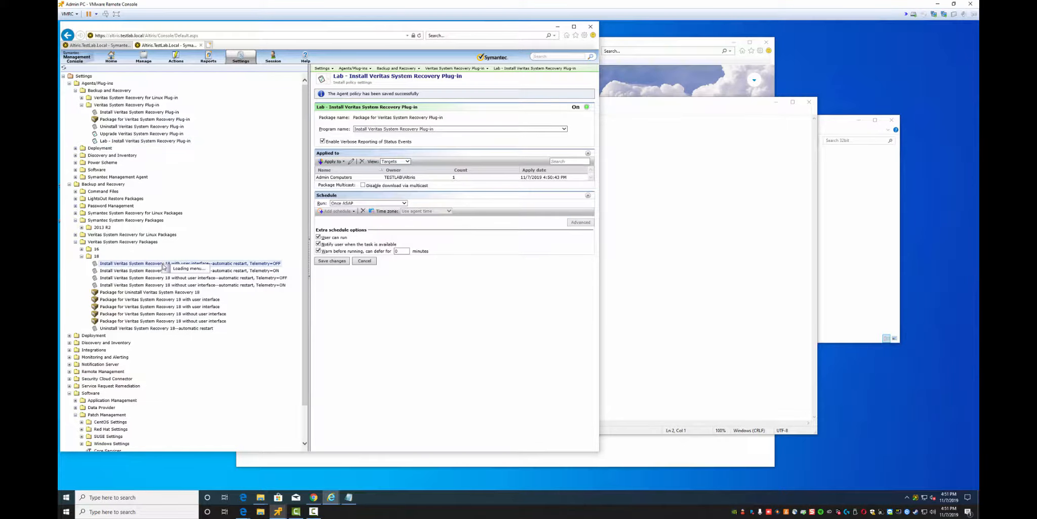
{"action": "left_click", "coordinate": [186, 307]}
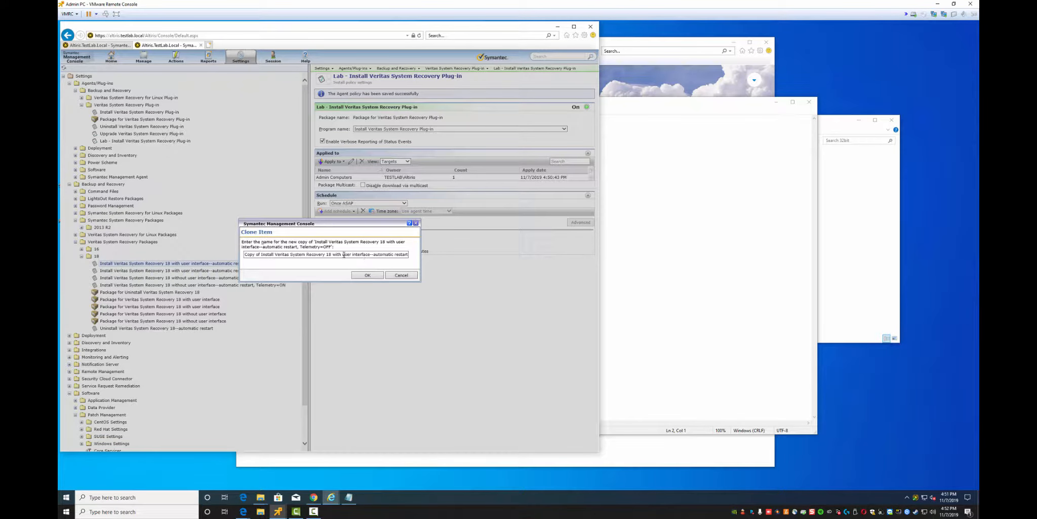
{"action": "left_click_drag", "start_coordinate": [326, 255], "coordinate": [234, 255]}
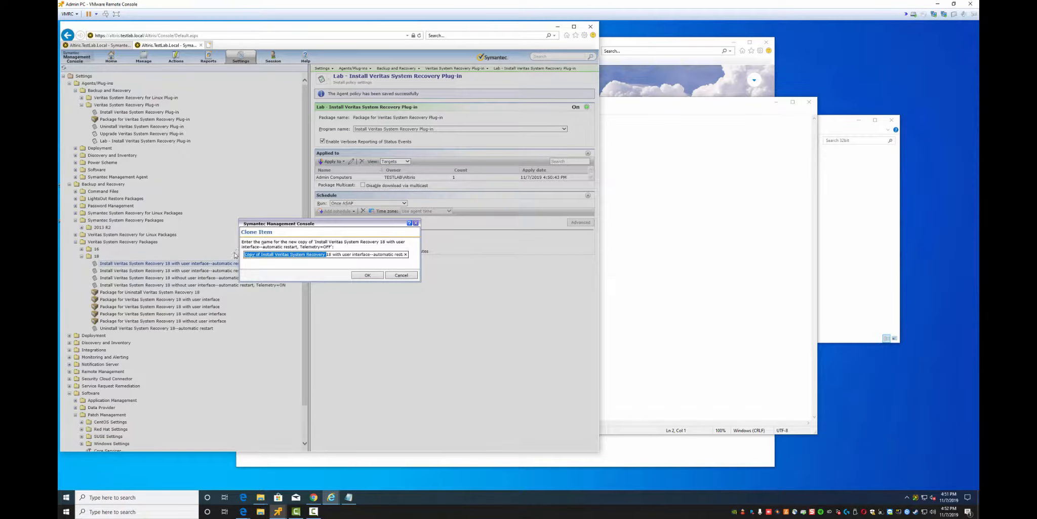
{"action": "type", "text": "Lab - VSR"}
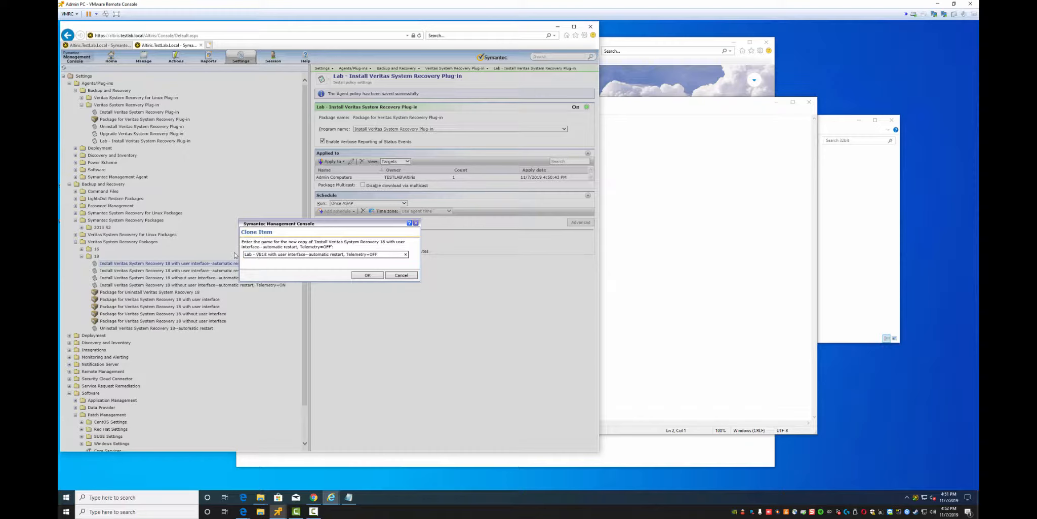
{"action": "left_click", "coordinate": [276, 254]}
{"action": "key", "text": "Delete"}
{"action": "key", "text": "Delete"}
{"action": "key", "text": "Delete"}
{"action": "key", "text": "Delete"}
{"action": "key", "text": "Delete"}
{"action": "key", "text": "Delete"}
{"action": "key", "text": "Delete"}
{"action": "key", "text": "Delete"}
{"action": "key", "text": "Delete"}
{"action": "key", "text": "Delete"}
{"action": "key", "text": "Delete"}
{"action": "key", "text": "Delete"}
{"action": "key", "text": "Delete"}
{"action": "key", "text": "Delete"}
{"action": "key", "text": "Delete"}
{"action": "key", "text": "Delete"}
{"action": "key", "text": "Delete"}
{"action": "key", "text": "Delete"}
{"action": "key", "text": "Delete"}
{"action": "key", "text": "Delete"}
{"action": "key", "text": "Delete"}
{"action": "key", "text": "Delete"}
{"action": "key", "text": "Delete"}
{"action": "key", "text": "Delete"}
{"action": "key", "text": "Delete"}
{"action": "key", "text": "Delete"}
{"action": "key", "text": "Delete"}
{"action": "key", "text": "Delete"}
{"action": "key", "text": "Delete"}
{"action": "key", "text": "Delete"}
{"action": "key", "text": "Delete"}
{"action": "key", "text": "Delete"}
{"action": "left_click", "coordinate": [368, 274]}
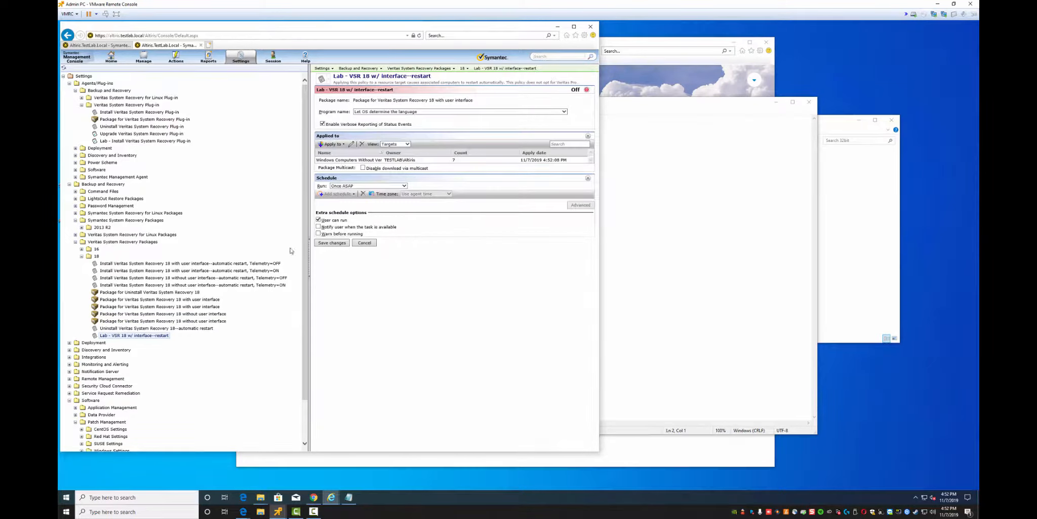
Retarget the Lab - VSR 18 policy to Admin Computers and turn it on, leaving the program on Let OS determine the language
{"action": "left_click", "coordinate": [373, 160]}
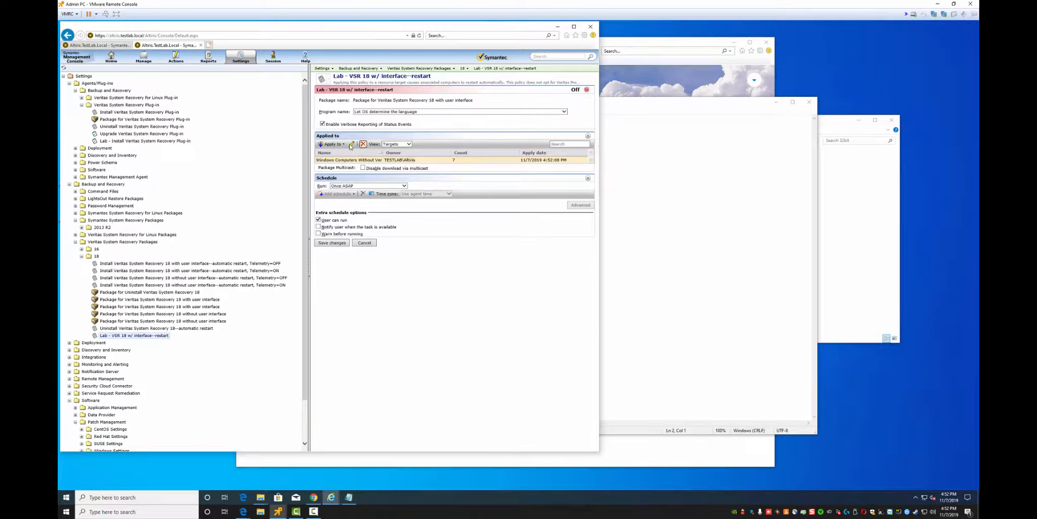
{"action": "left_click", "coordinate": [363, 144]}
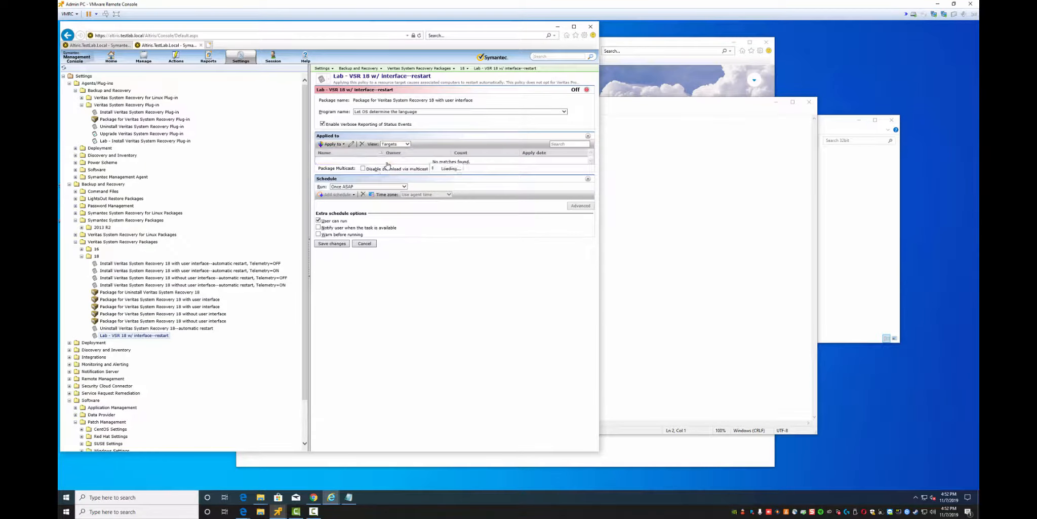
{"action": "left_click", "coordinate": [587, 90]}
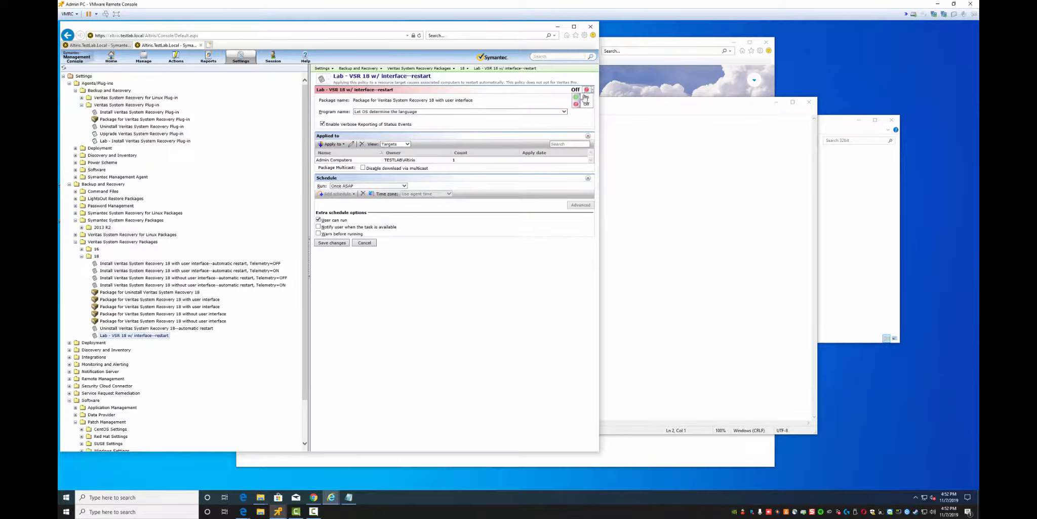
{"action": "left_click", "coordinate": [582, 97]}
{"action": "left_click", "coordinate": [426, 111]}
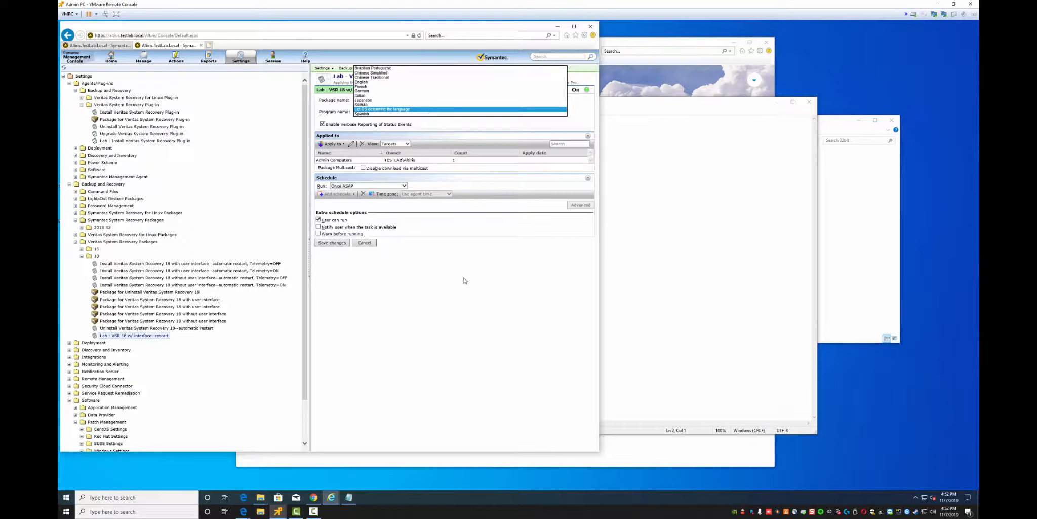
{"action": "left_click", "coordinate": [429, 280]}
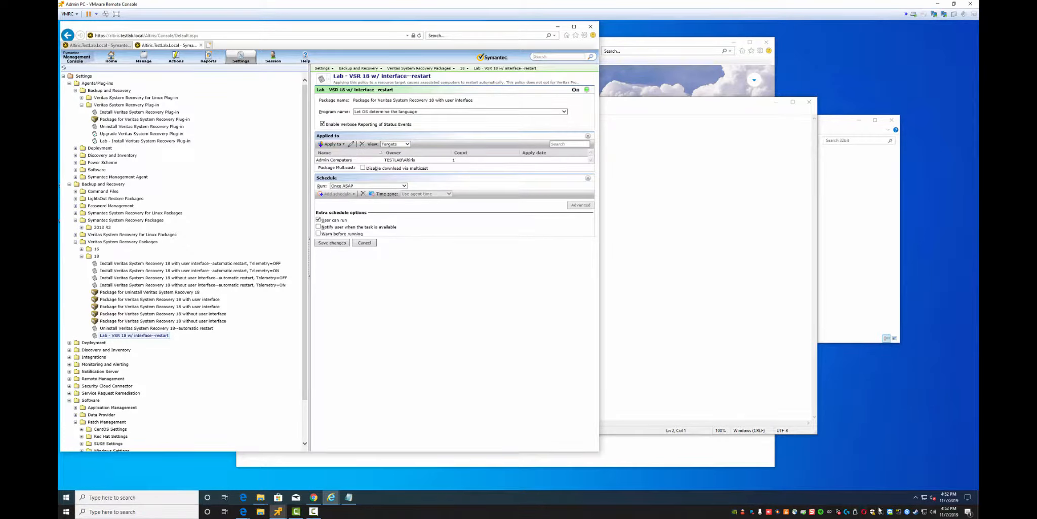
Open the Symantec Management Agent and place its window beside the console's policy settings
{"action": "left_click", "coordinate": [916, 496]}
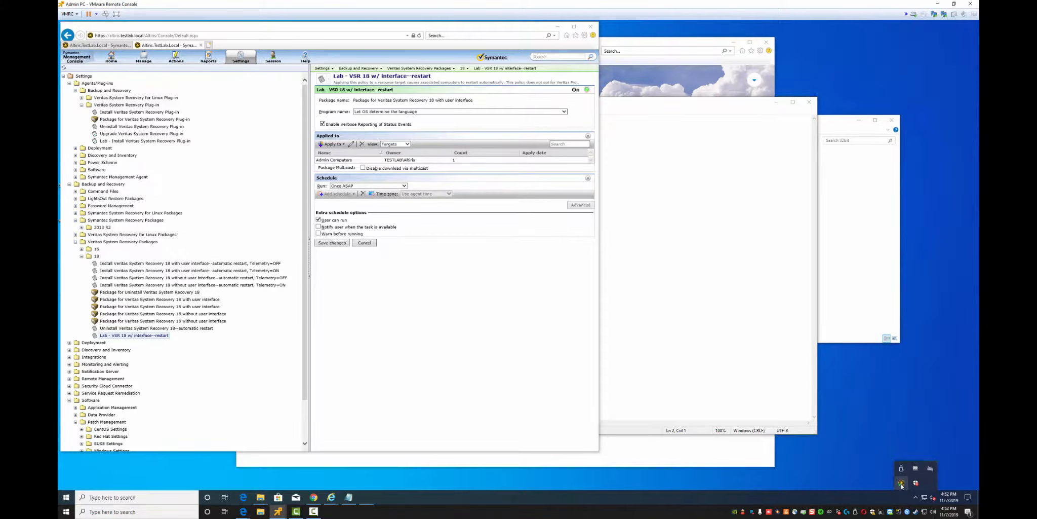
{"action": "double_click", "coordinate": [902, 484]}
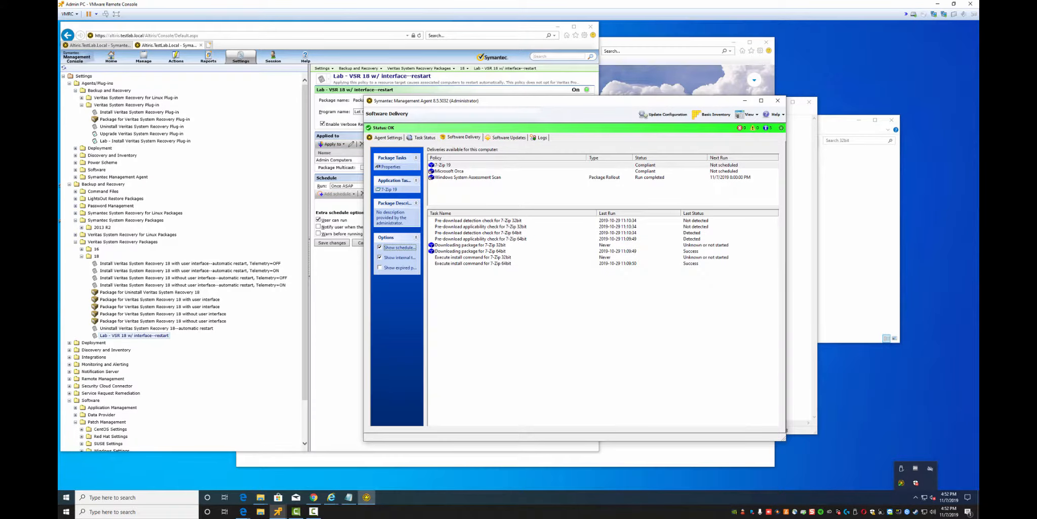
{"action": "left_click_drag", "start_coordinate": [547, 101], "coordinate": [655, 115]}
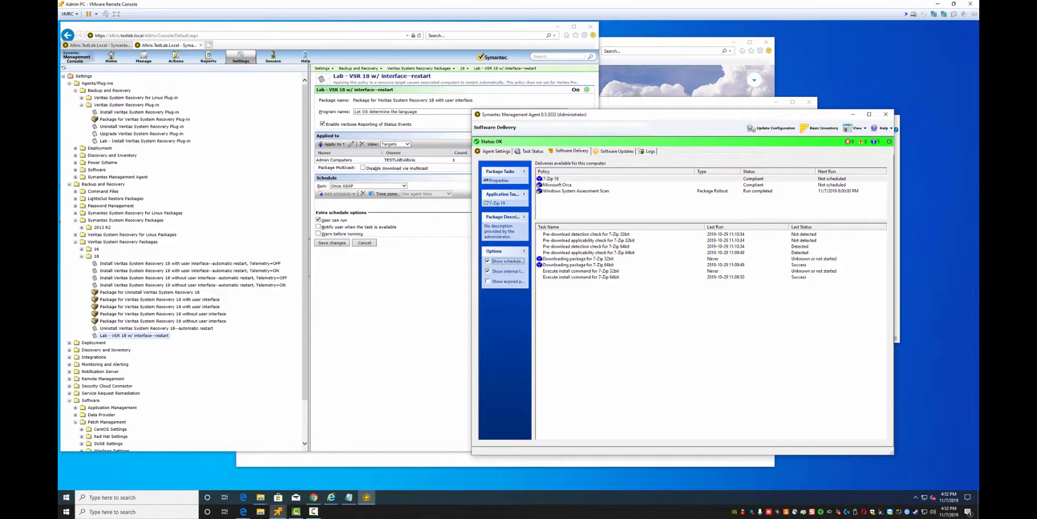
Inspect the detailed list of running processes in Task Manager and close it
{"action": "right_click", "coordinate": [705, 495]}
{"action": "left_click", "coordinate": [726, 459]}
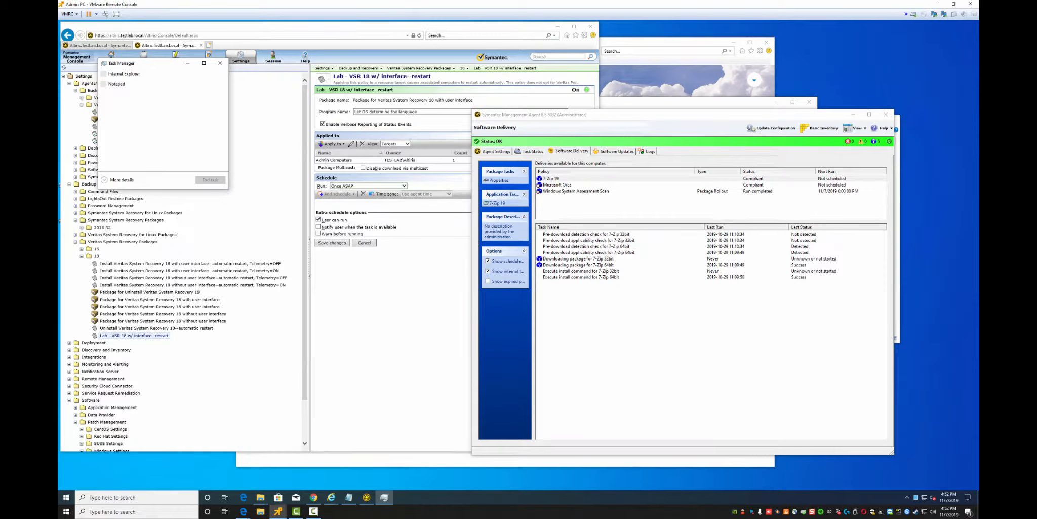
{"action": "left_click", "coordinate": [112, 181]}
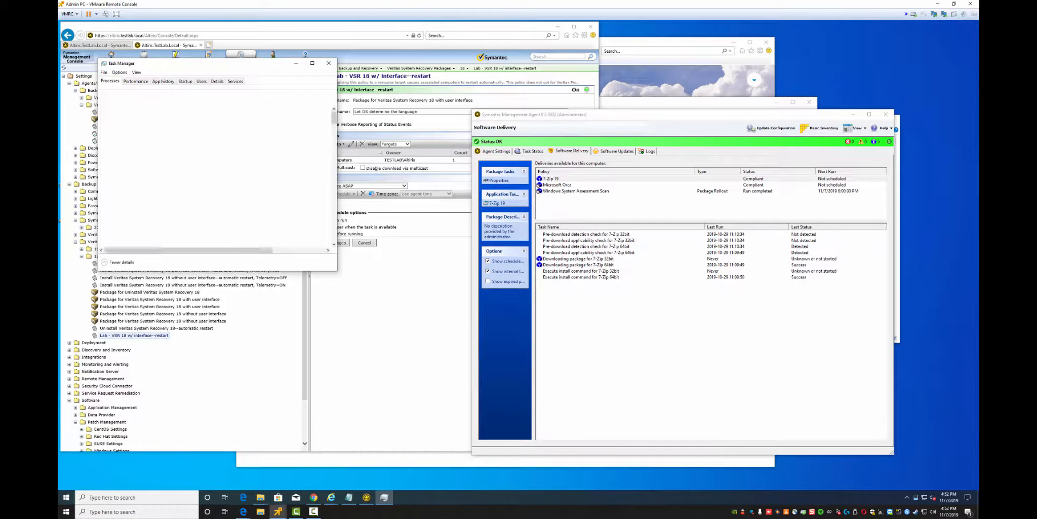
{"action": "left_click", "coordinate": [217, 81]}
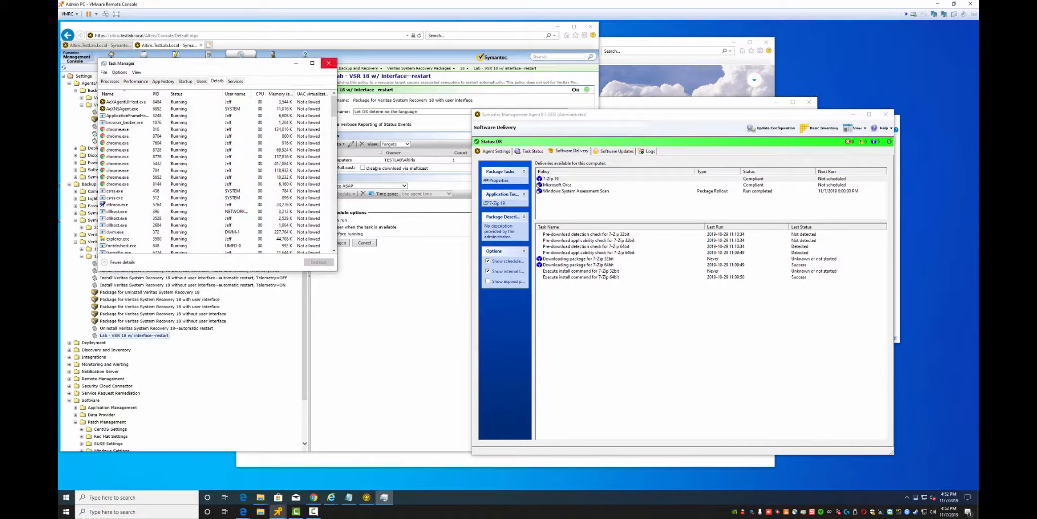
{"action": "left_click", "coordinate": [329, 63]}
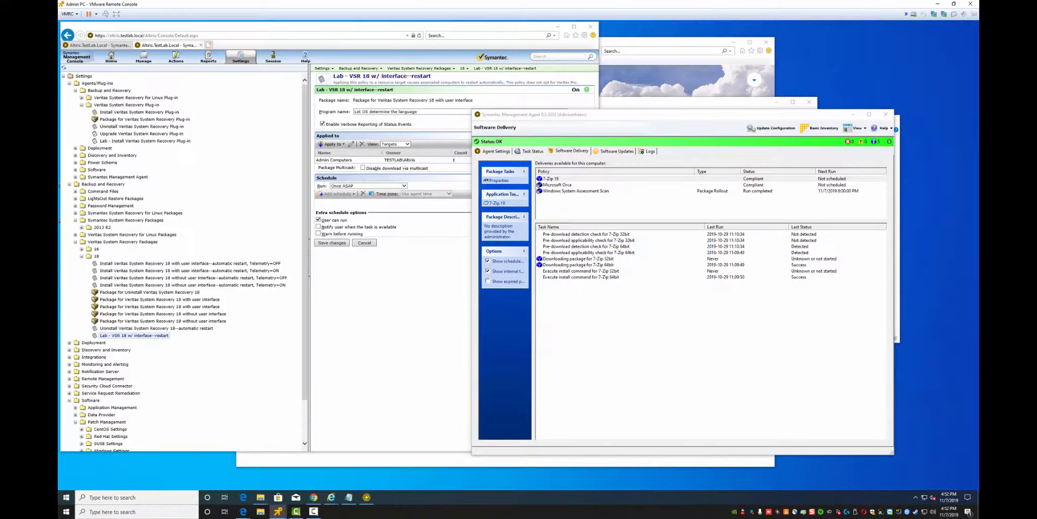
Set the Windows taskbar to always show all icons in the notification area and close the settings
{"action": "left_click", "coordinate": [916, 497]}
{"action": "right_click", "coordinate": [722, 496]}
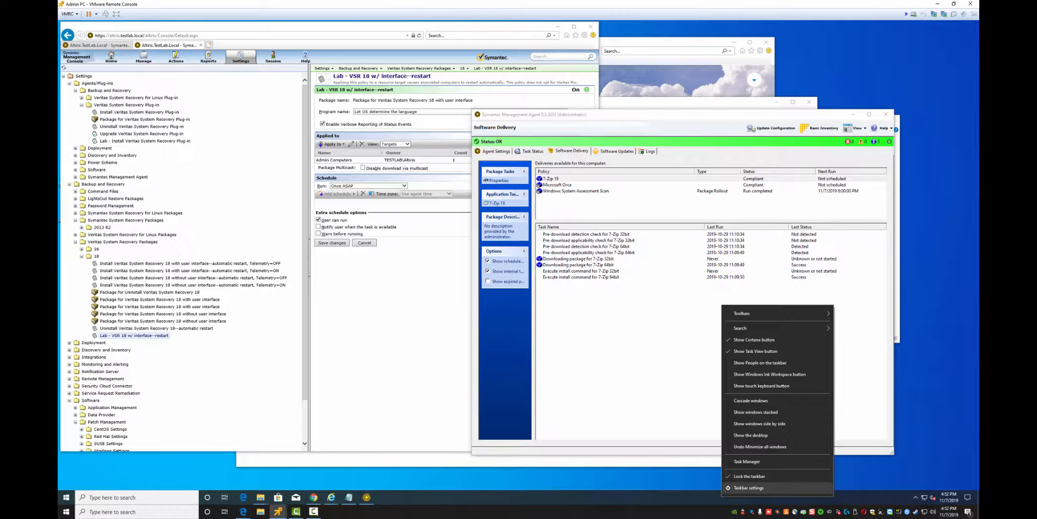
{"action": "left_click", "coordinate": [748, 487]}
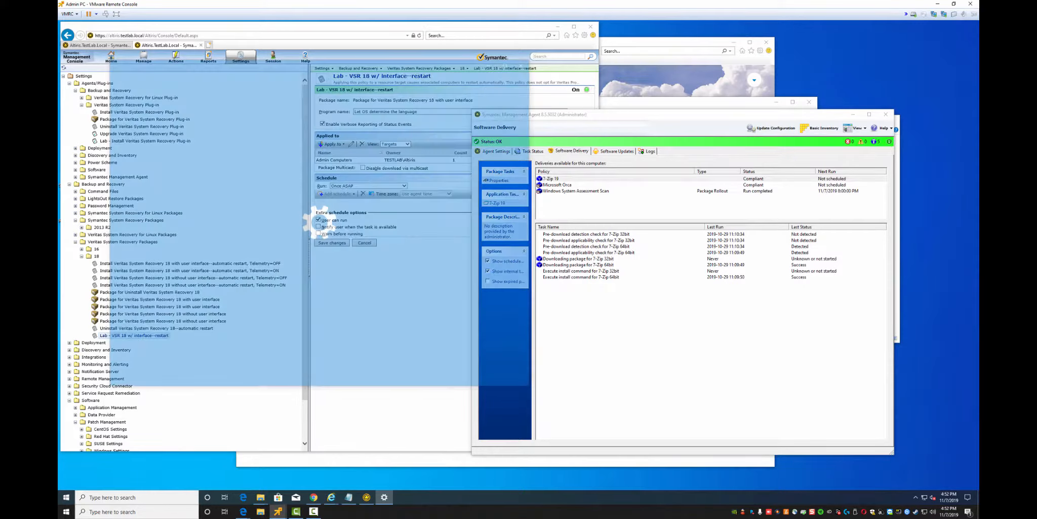
{"action": "scroll", "coordinate": [381, 238], "scroll_direction": "down", "scroll_amount": 7}
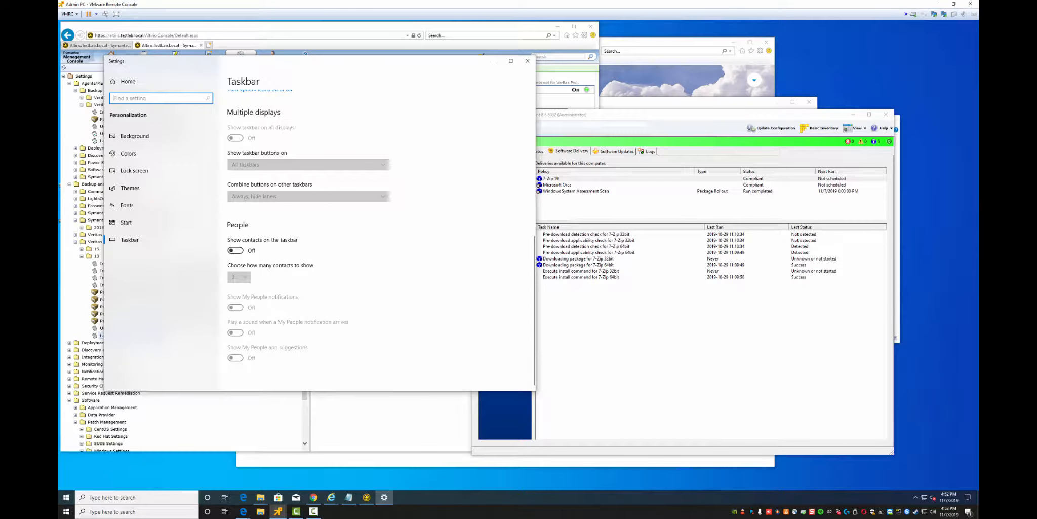
{"action": "scroll", "coordinate": [381, 238], "scroll_direction": "up", "scroll_amount": 3}
{"action": "left_click", "coordinate": [281, 175]}
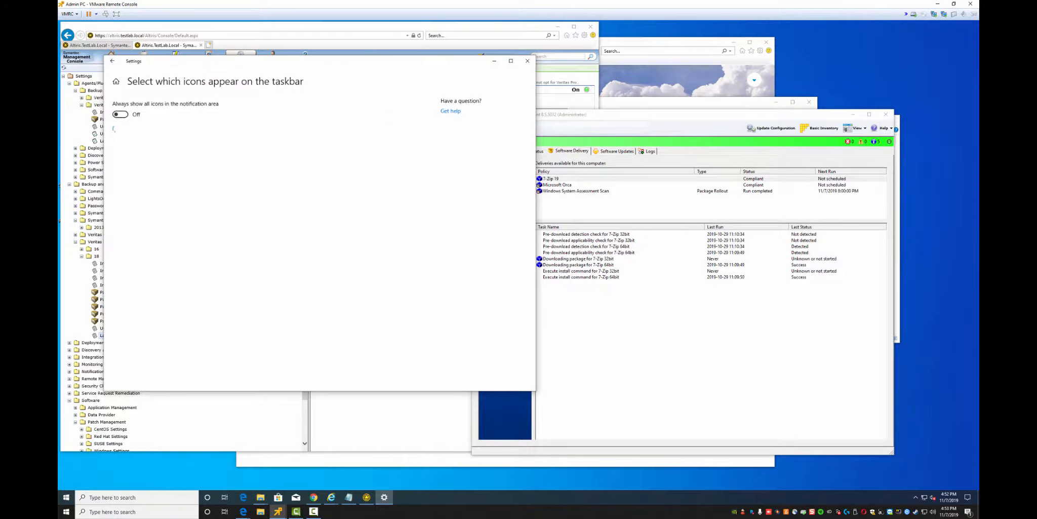
{"action": "left_click", "coordinate": [120, 115]}
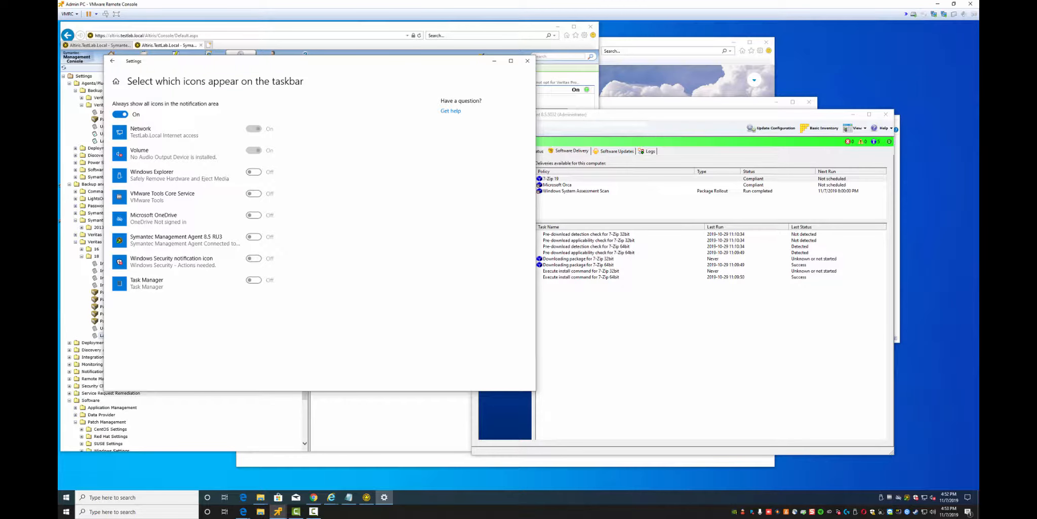
{"action": "left_click", "coordinate": [527, 61]}
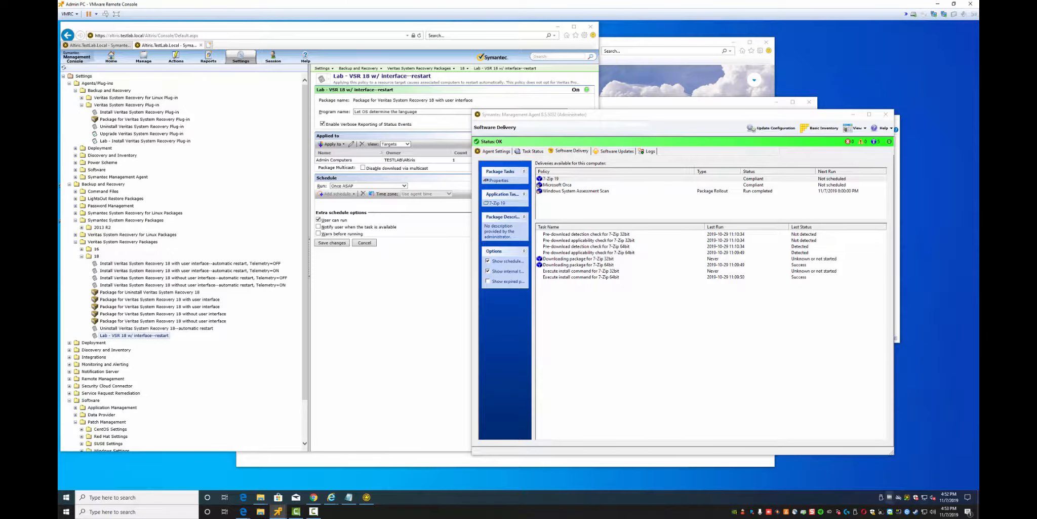
Save the Lab - VSR 18 w/ interface--restart policy and update the Symantec Management Agent's configuration
{"action": "double_click", "coordinate": [907, 497]}
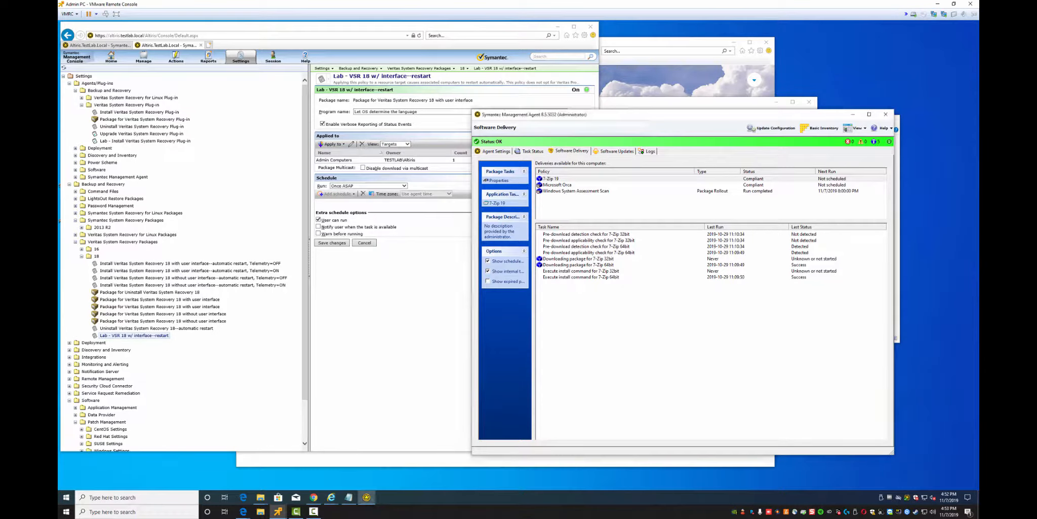
{"action": "left_click", "coordinate": [332, 242]}
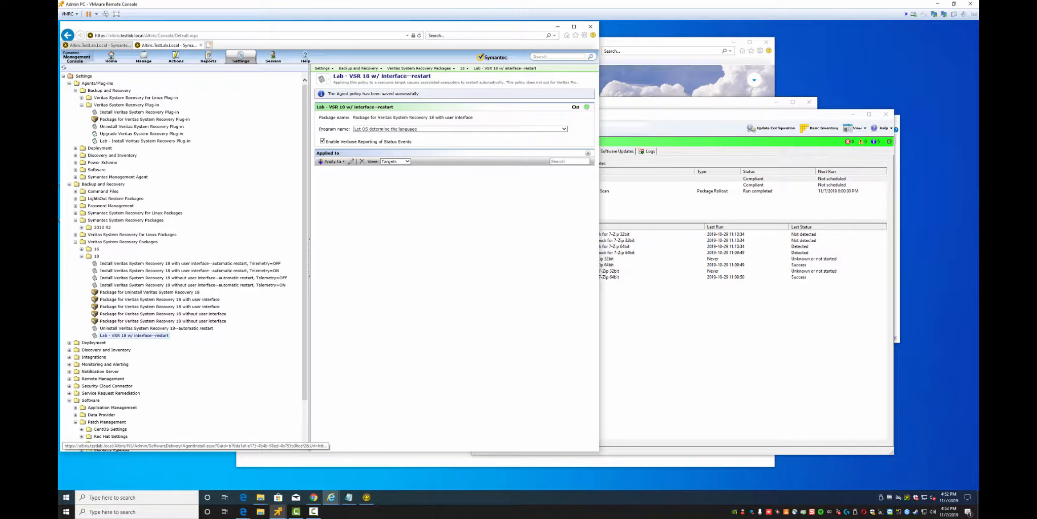
{"action": "key", "text": "alt+Tab"}
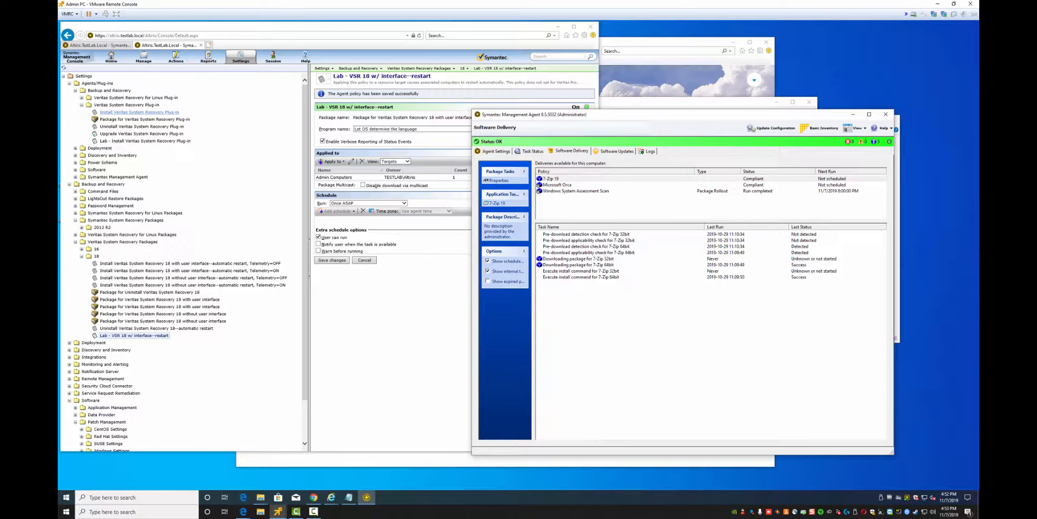
{"action": "left_click", "coordinate": [771, 128]}
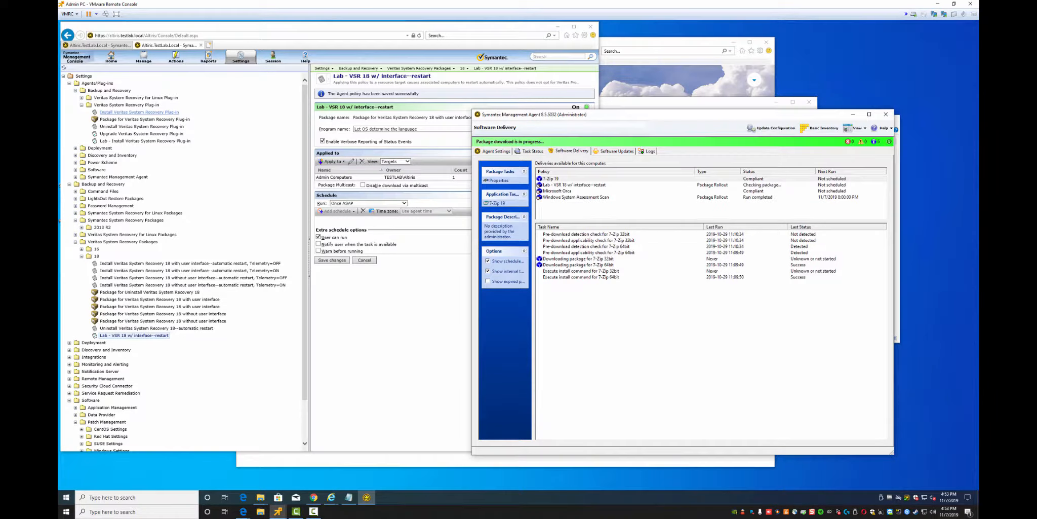
Check the download history of the Lab - VSR 18 w/ interface--restart package and widen the Status column in the deliveries list
{"action": "double_click", "coordinate": [574, 184]}
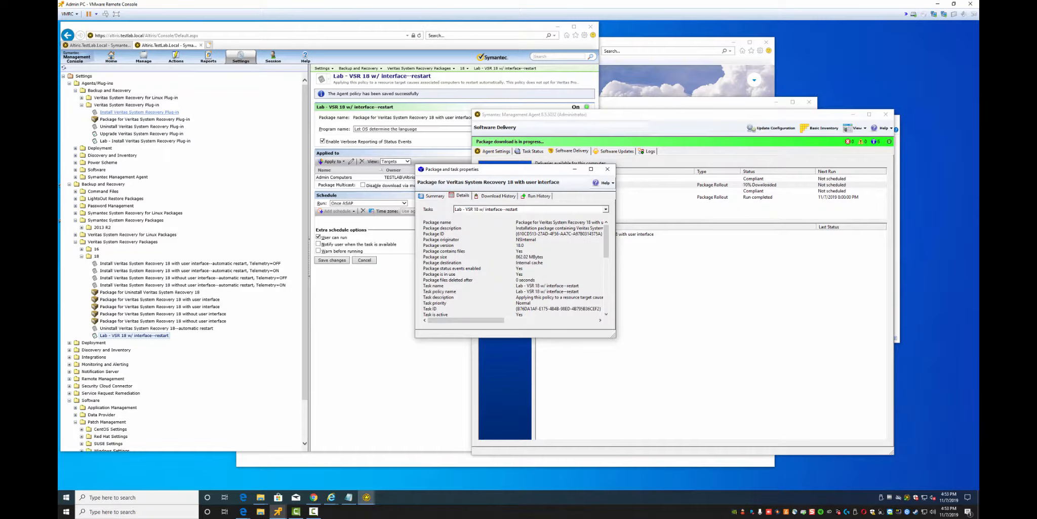
{"action": "left_click", "coordinate": [498, 195]}
{"action": "left_click_drag", "start_coordinate": [615, 337], "coordinate": [824, 335]}
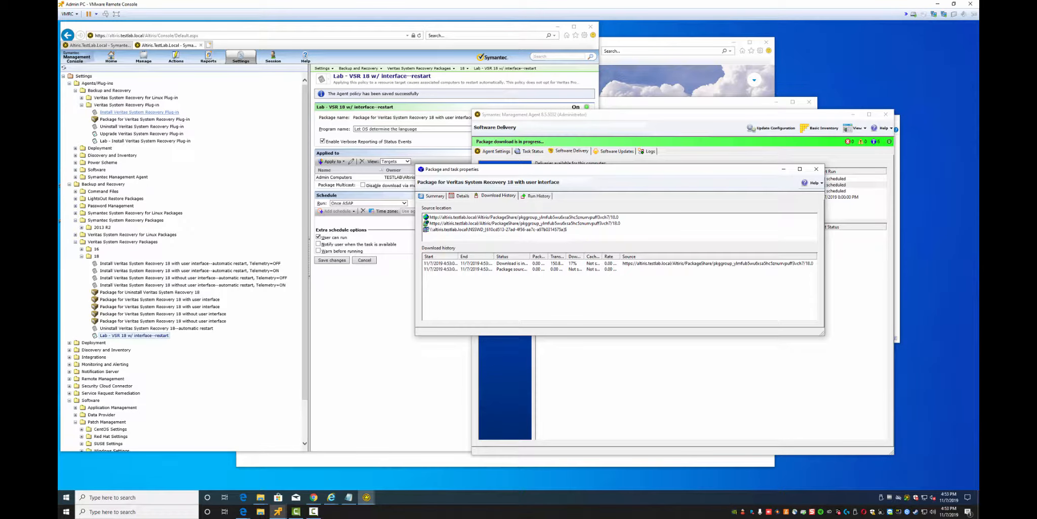
{"action": "left_click_drag", "start_coordinate": [585, 257], "coordinate": [602, 256]}
{"action": "double_click", "coordinate": [565, 256]}
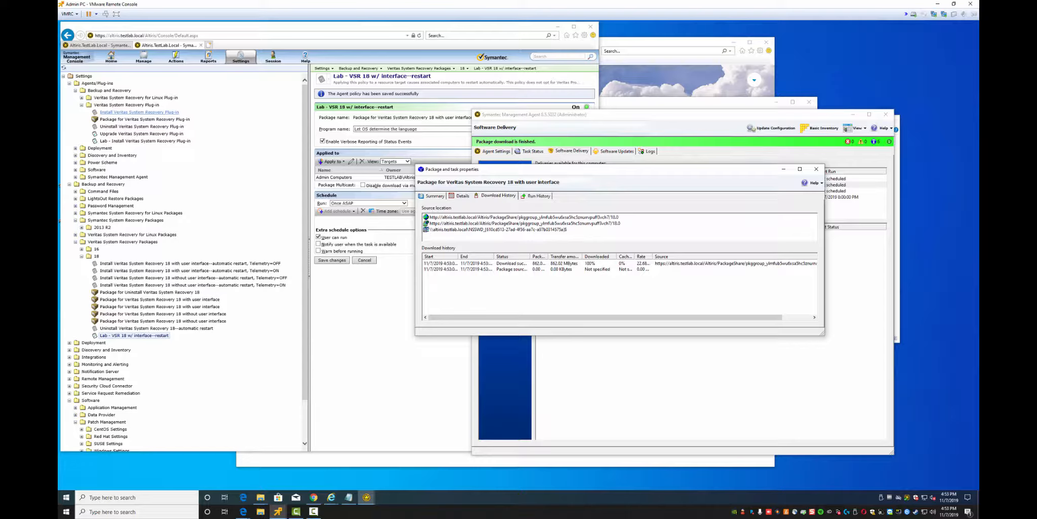
{"action": "left_click", "coordinate": [816, 169]}
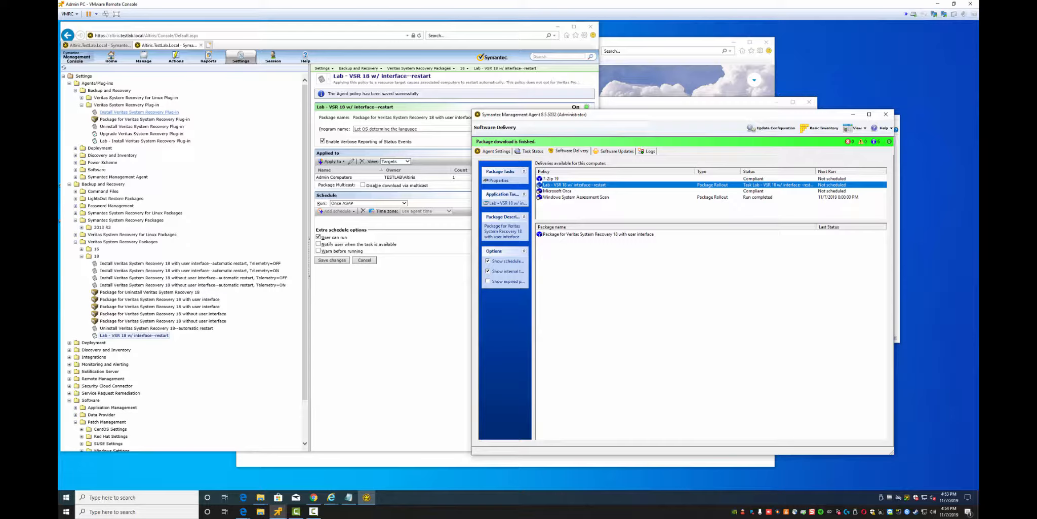
{"action": "left_click_drag", "start_coordinate": [695, 171], "coordinate": [620, 171]}
{"action": "left_click_drag", "start_coordinate": [741, 171], "coordinate": [776, 171]}
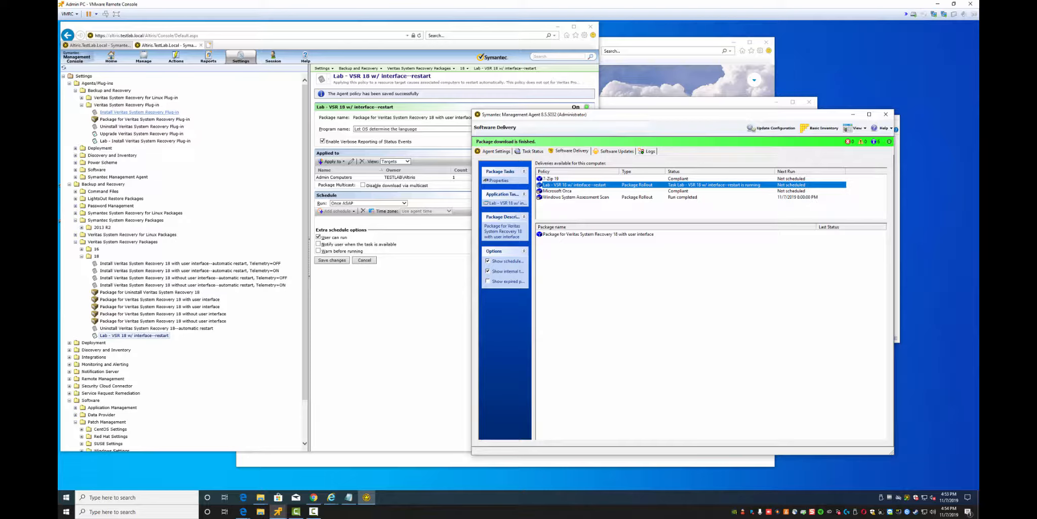
Examine the Veritas System Recovery 18 package's summary, download history, run history and task details, including the command line and finish behaviour
{"action": "left_click", "coordinate": [540, 234]}
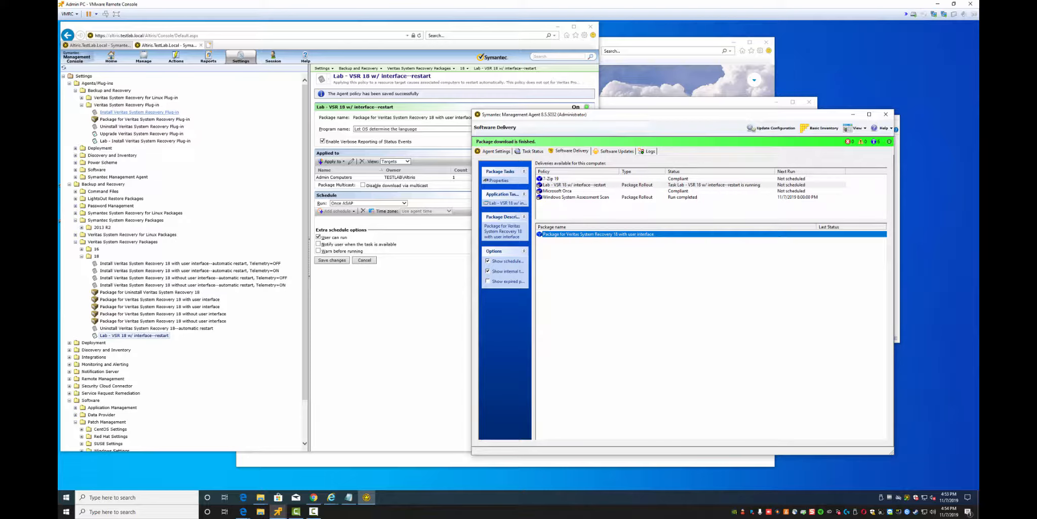
{"action": "double_click", "coordinate": [598, 234]}
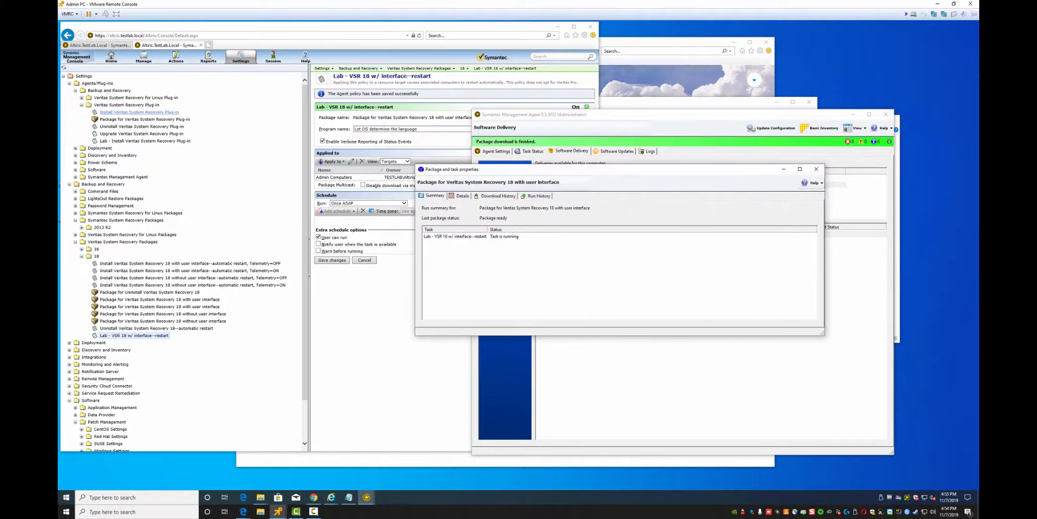
{"action": "left_click", "coordinate": [497, 195]}
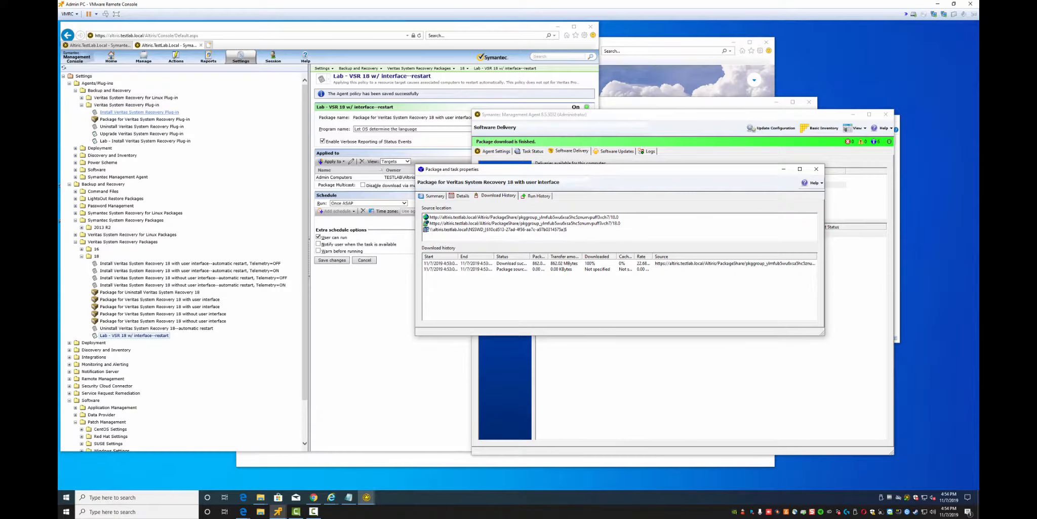
{"action": "left_click", "coordinate": [538, 196]}
{"action": "left_click", "coordinate": [460, 196]}
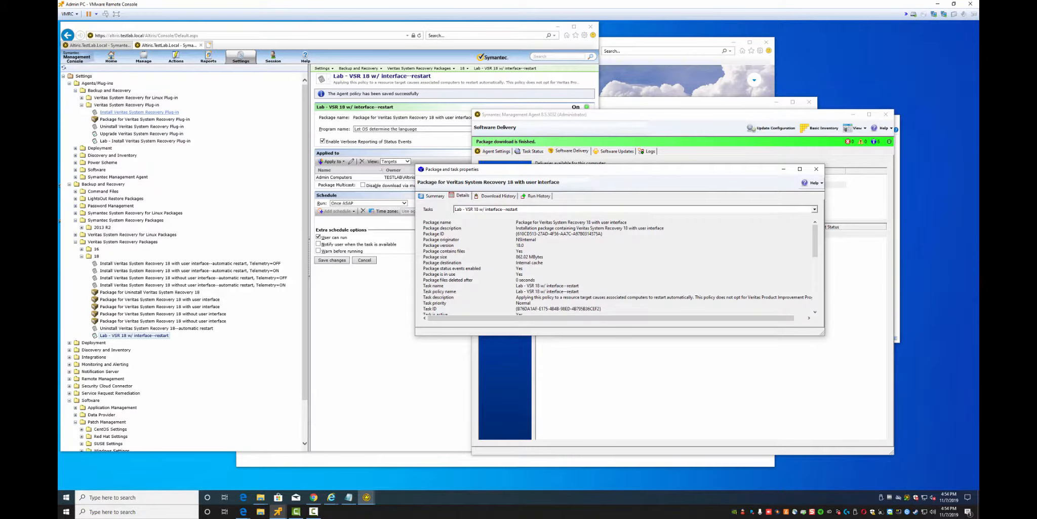
{"action": "scroll", "coordinate": [618, 266], "scroll_direction": "up", "scroll_amount": 1}
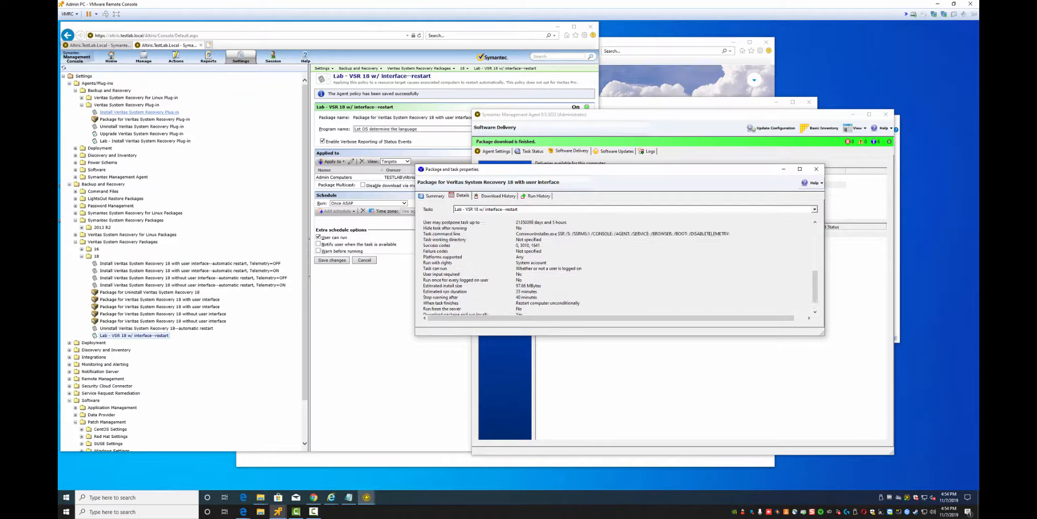
{"action": "scroll", "coordinate": [618, 266], "scroll_direction": "down", "scroll_amount": 1}
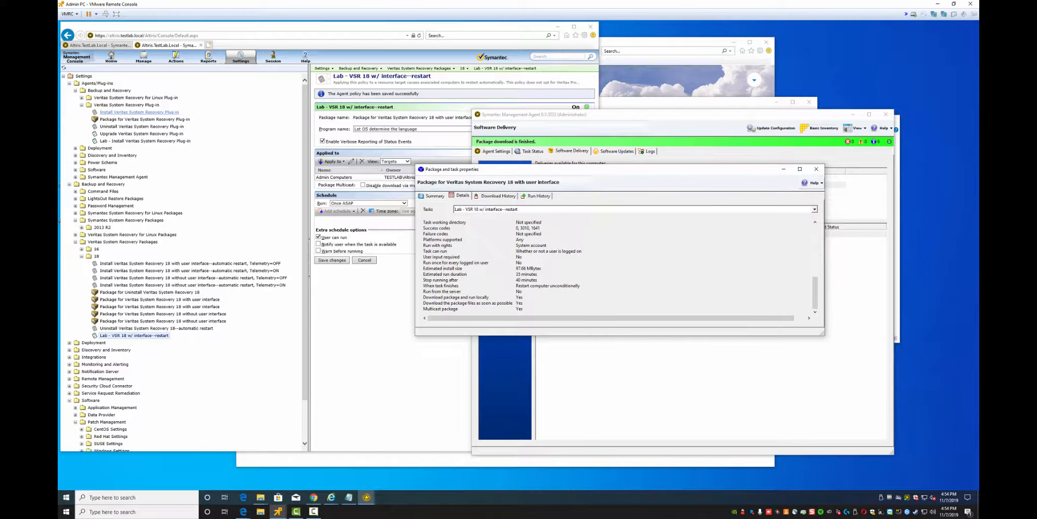
{"action": "scroll", "coordinate": [618, 266], "scroll_direction": "up", "scroll_amount": 1}
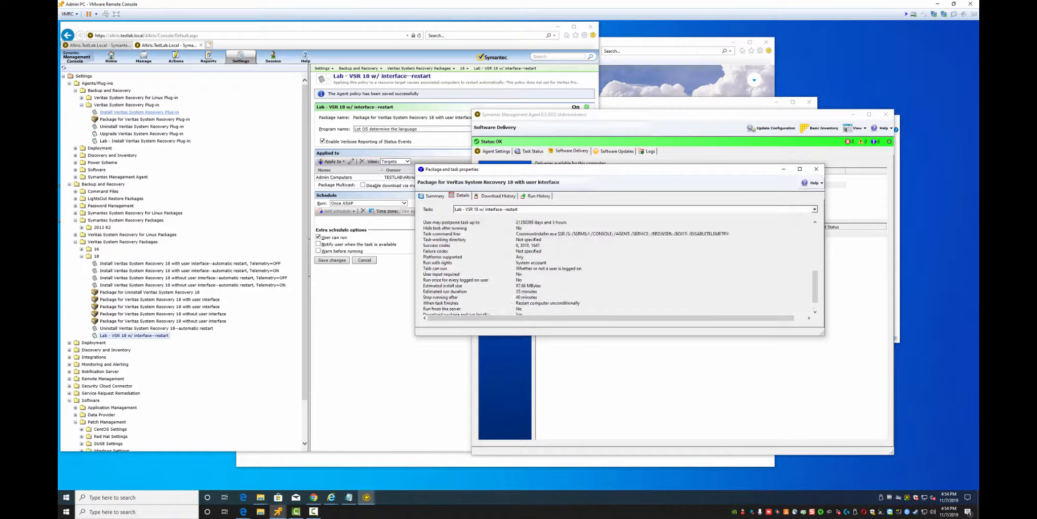
{"action": "scroll", "coordinate": [618, 266], "scroll_direction": "up", "scroll_amount": 1}
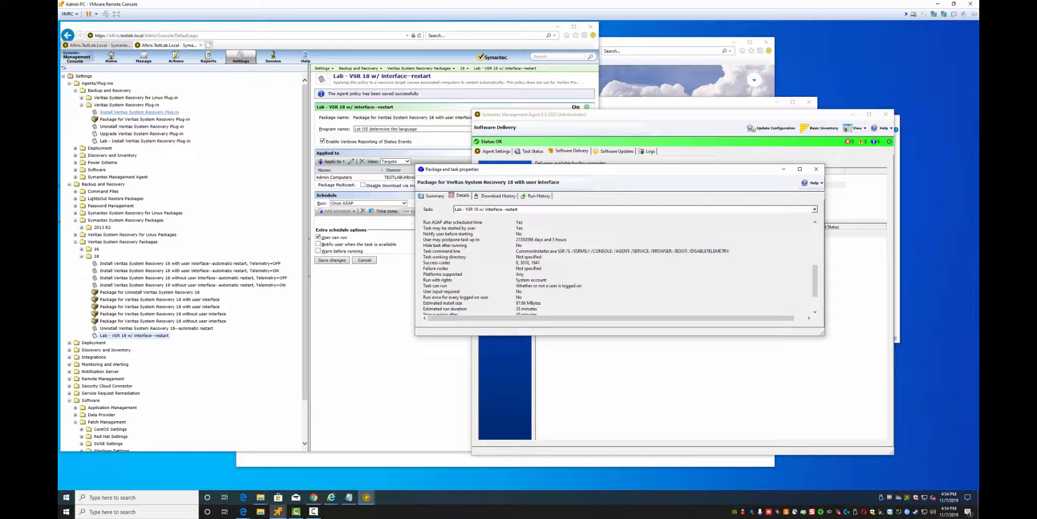
{"action": "left_click", "coordinate": [816, 169]}
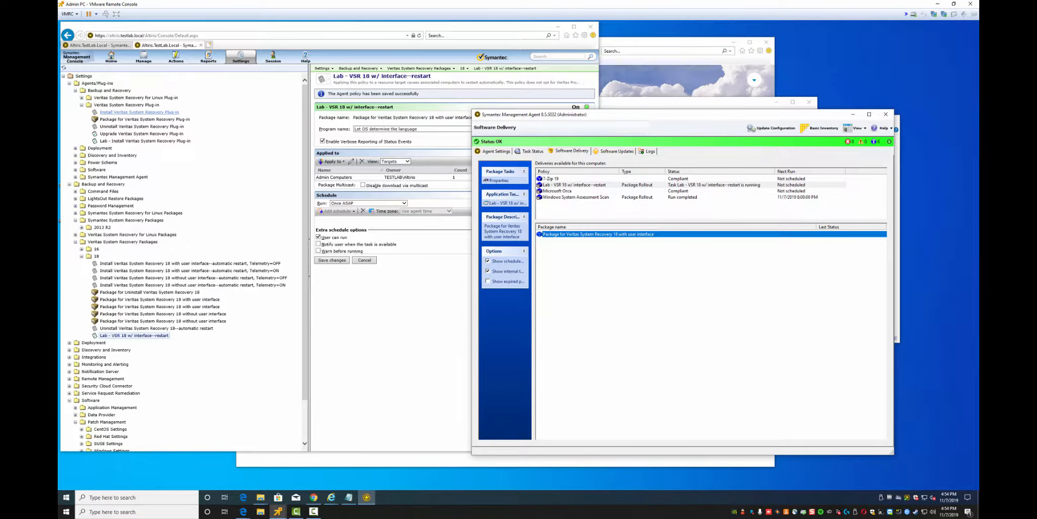
Open Task Manager over the agent window and list the detailed processes sorted by CPU usage
{"action": "right_click", "coordinate": [529, 497]}
{"action": "left_click", "coordinate": [557, 460]}
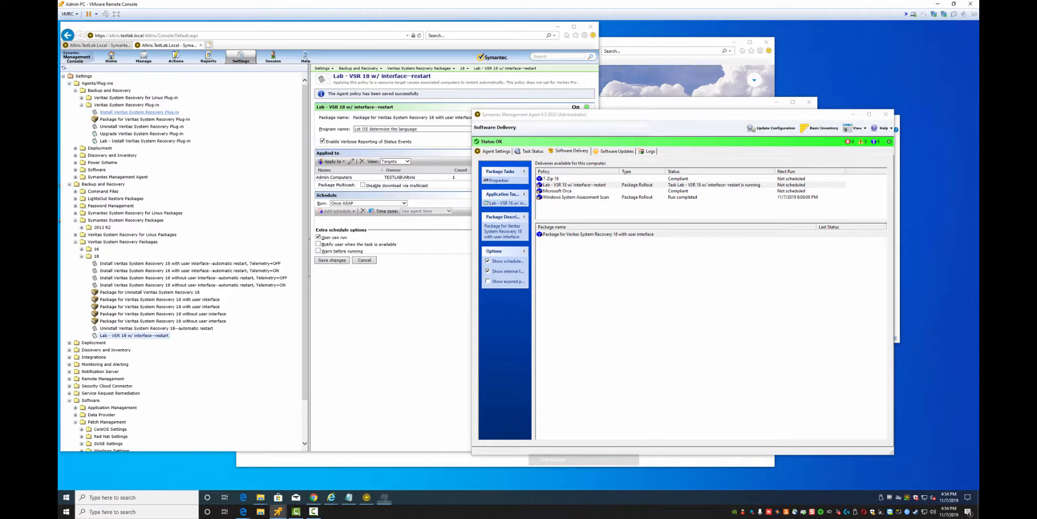
{"action": "left_click_drag", "start_coordinate": [152, 63], "coordinate": [492, 206]}
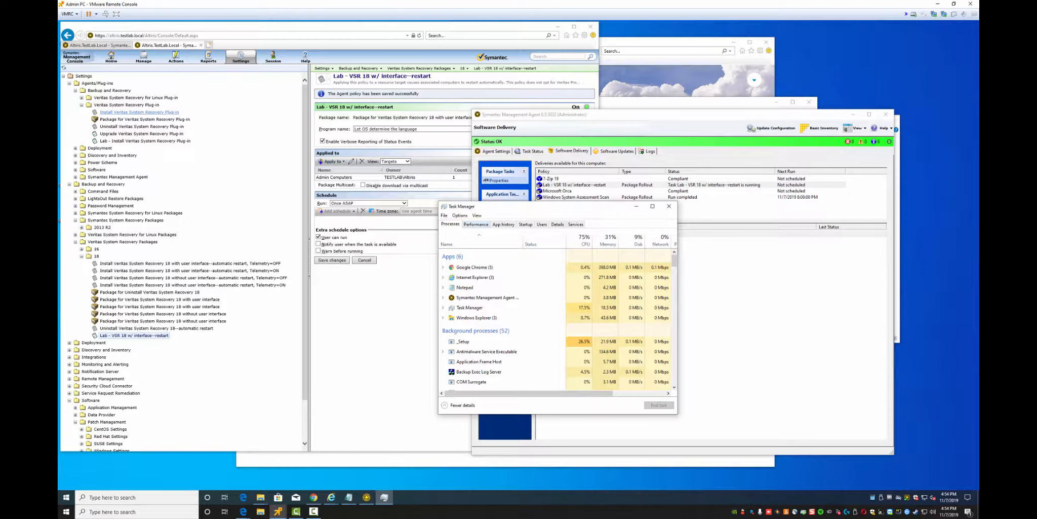
{"action": "left_click", "coordinate": [558, 224]}
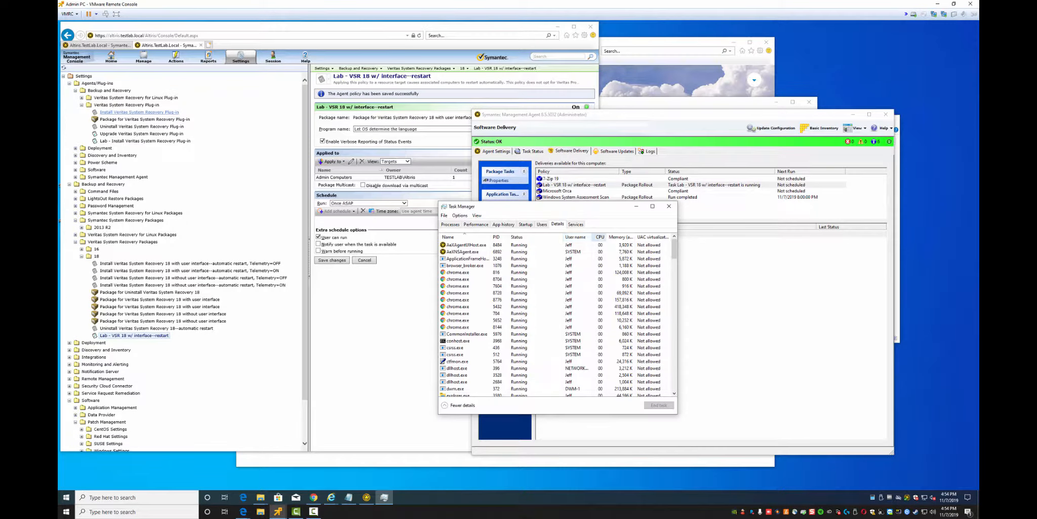
{"action": "left_click", "coordinate": [600, 237]}
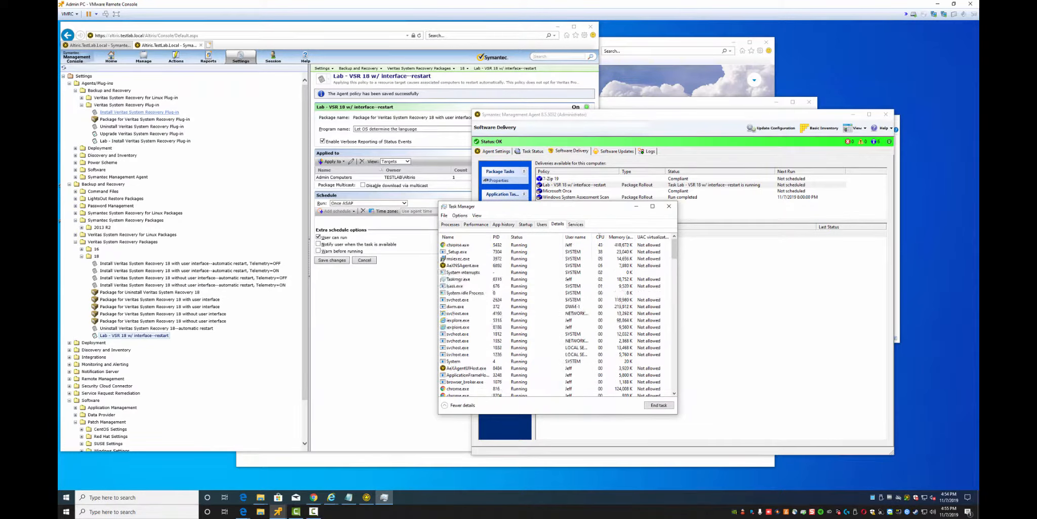
{"action": "mouse_move", "coordinate": [384, 498]}
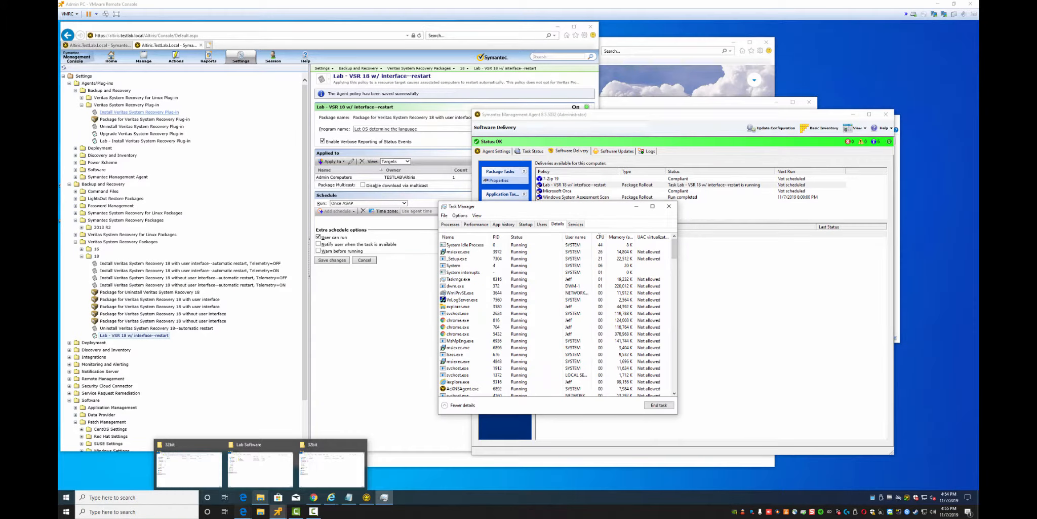
{"action": "left_click", "coordinate": [281, 469]}
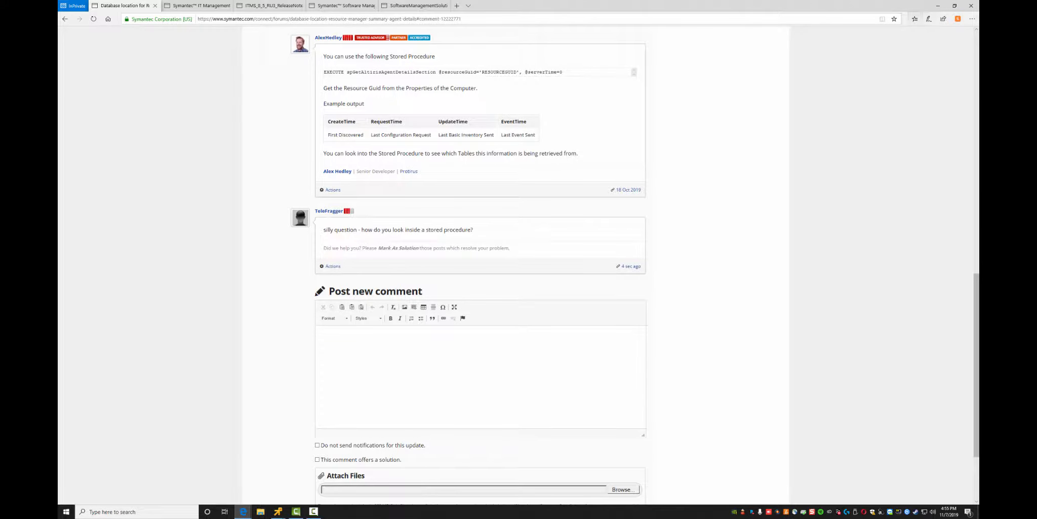
{"action": "left_click", "coordinate": [938, 6]}
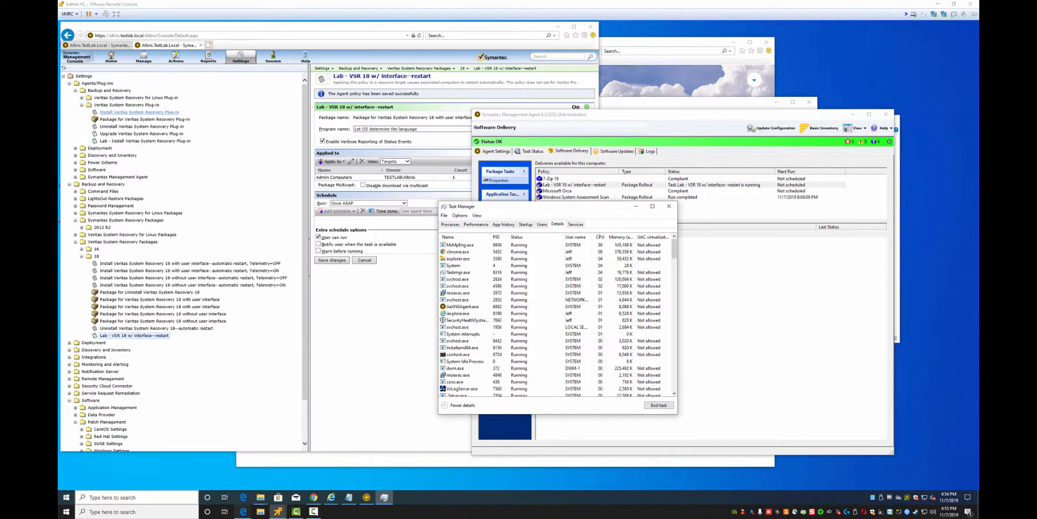
Switch to the browser's VMware ESXi login page and sign in with the host's user name and password
{"action": "mouse_move", "coordinate": [243, 512]}
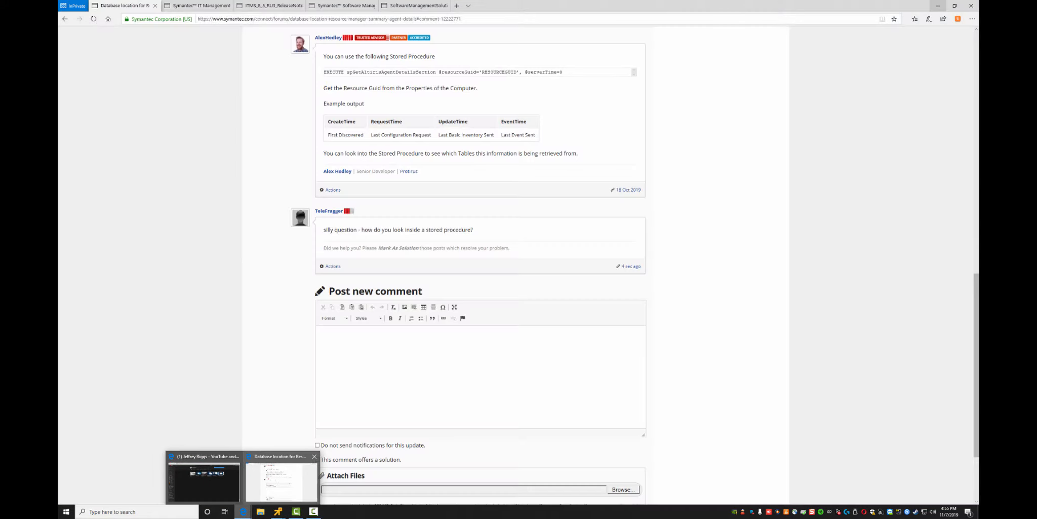
{"action": "left_click", "coordinate": [282, 478]}
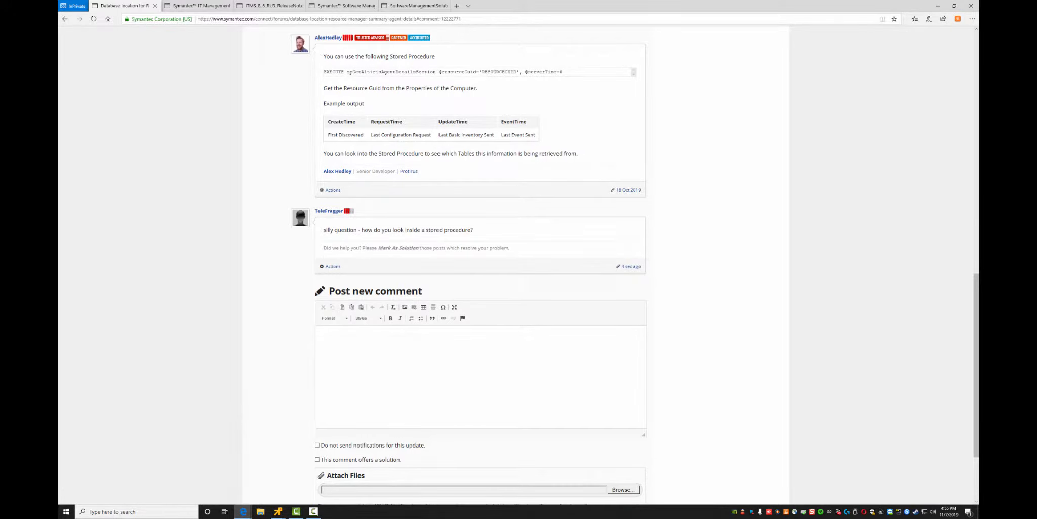
{"action": "mouse_move", "coordinate": [243, 511]}
{"action": "left_click", "coordinate": [204, 479]}
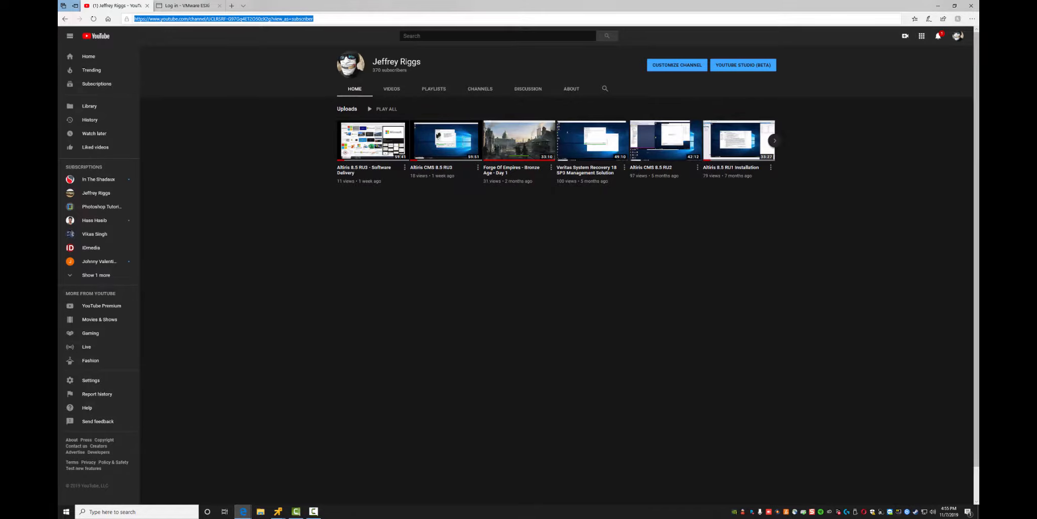
{"action": "left_click", "coordinate": [187, 6]}
{"action": "left_click", "coordinate": [146, 143]}
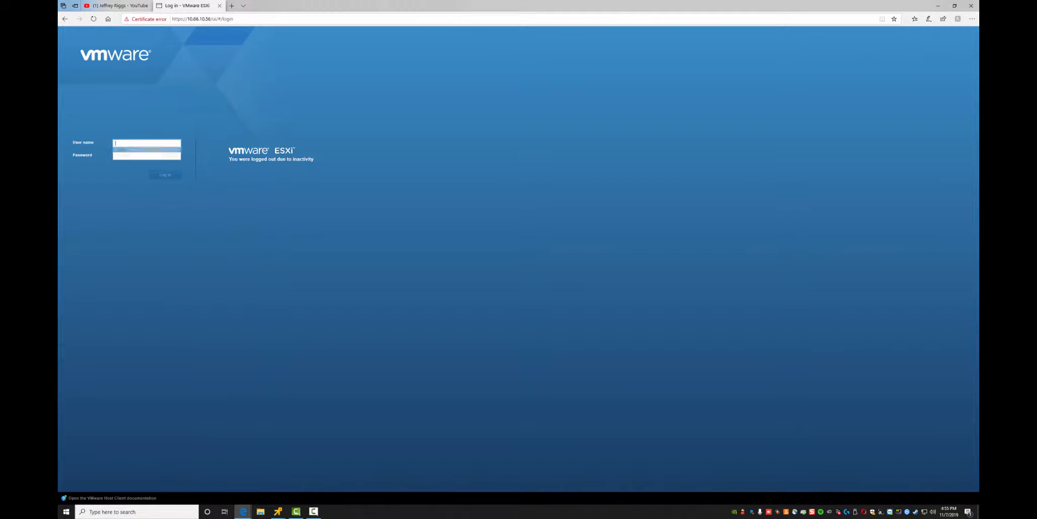
{"action": "left_click", "coordinate": [142, 151]}
{"action": "left_click", "coordinate": [165, 174]}
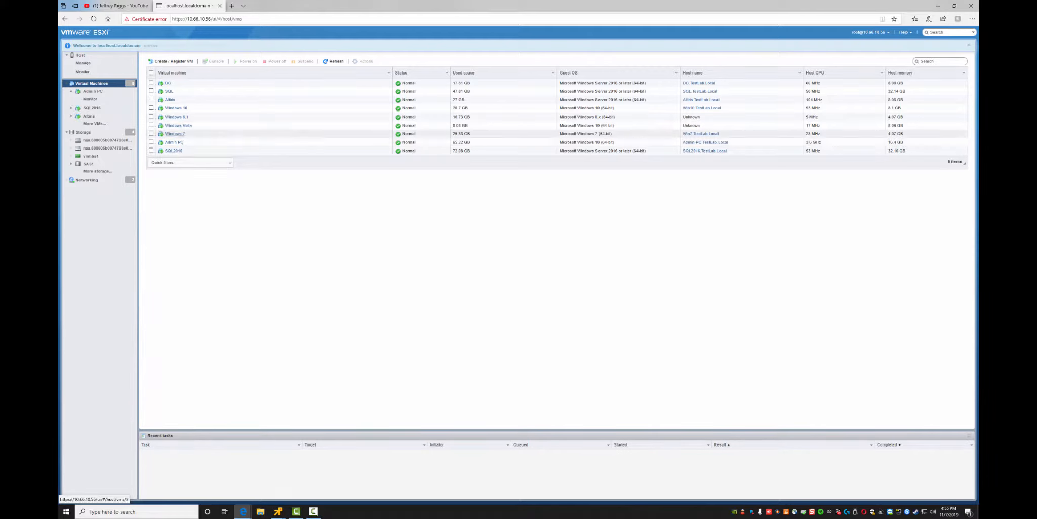
Launch a remote console for the Altiris virtual machine and bring its window to the front
{"action": "left_click", "coordinate": [169, 100]}
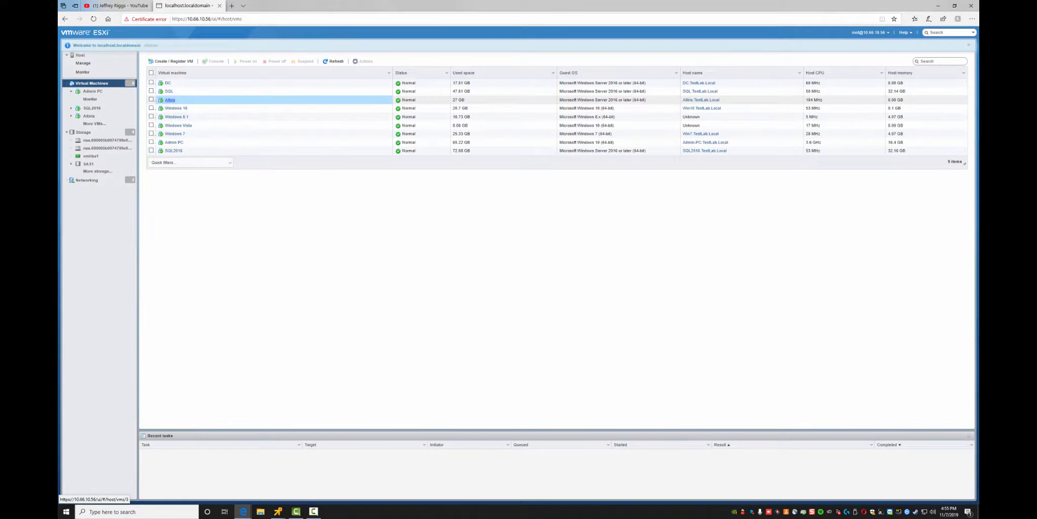
{"action": "right_click", "coordinate": [169, 100]}
{"action": "mouse_move", "coordinate": [202, 143]}
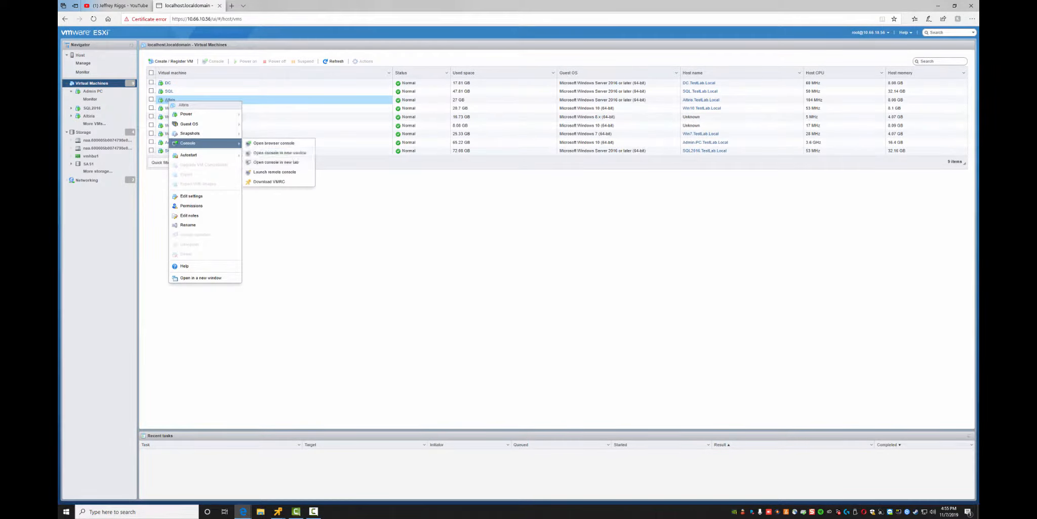
{"action": "left_click", "coordinate": [276, 172]}
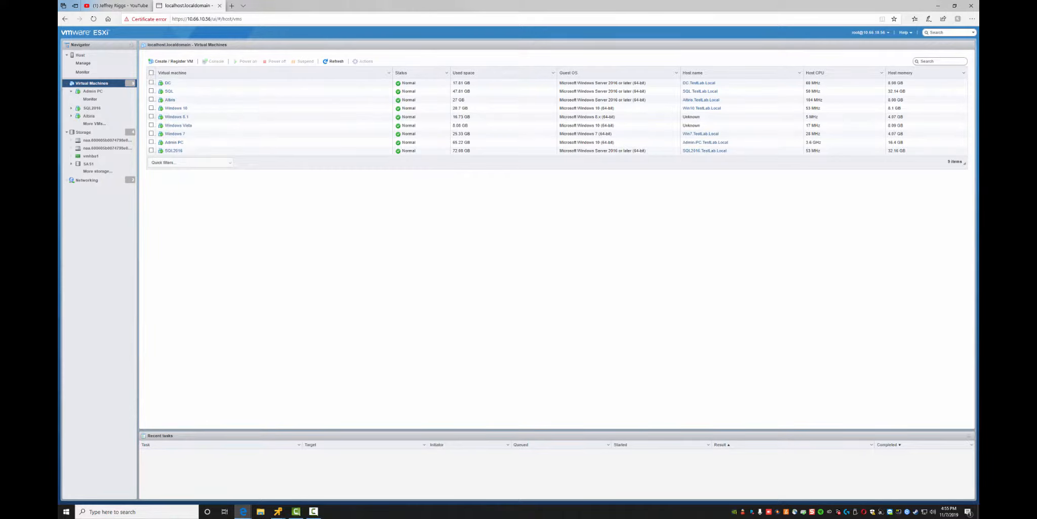
{"action": "mouse_move", "coordinate": [278, 511]}
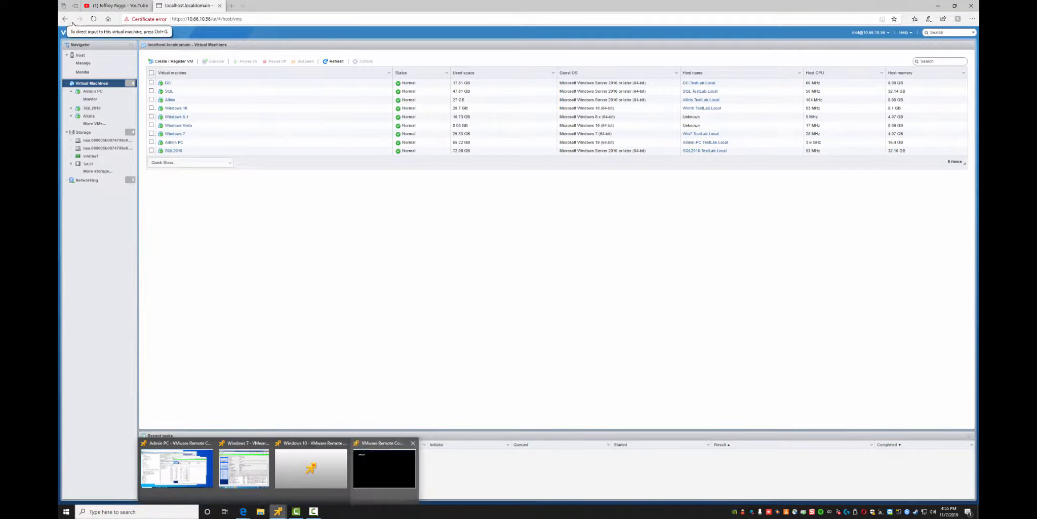
{"action": "left_click", "coordinate": [384, 469]}
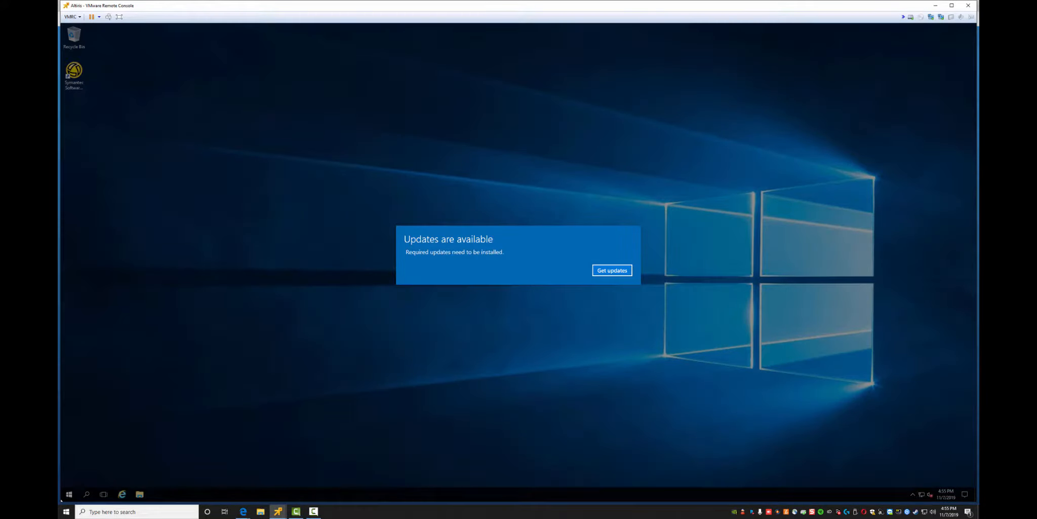
Review the available Windows updates, highlight the 2019-10 Cumulative Update for Windows Server 2016, and close the settings window
{"action": "left_click", "coordinate": [612, 270]}
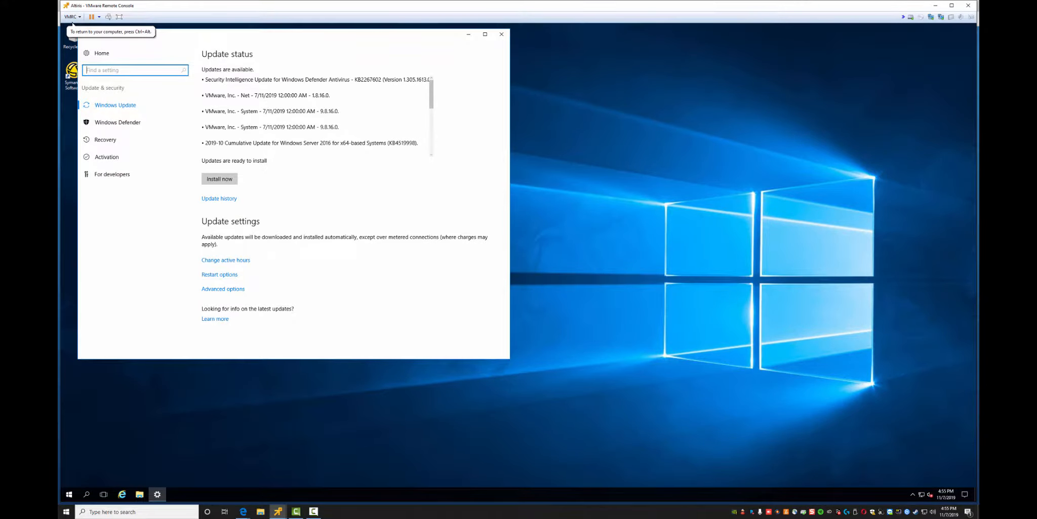
{"action": "left_click_drag", "start_coordinate": [413, 143], "coordinate": [202, 143]}
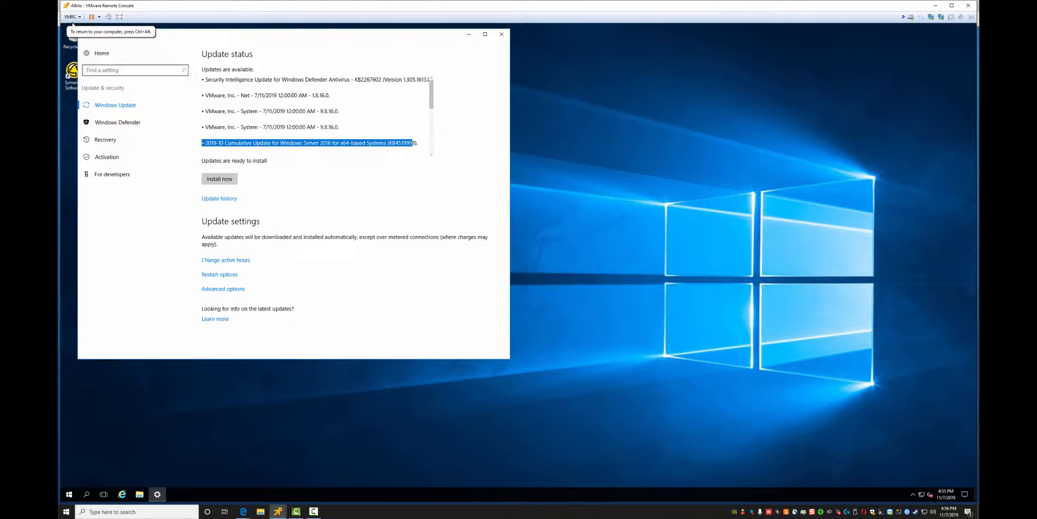
{"action": "left_click", "coordinate": [501, 34]}
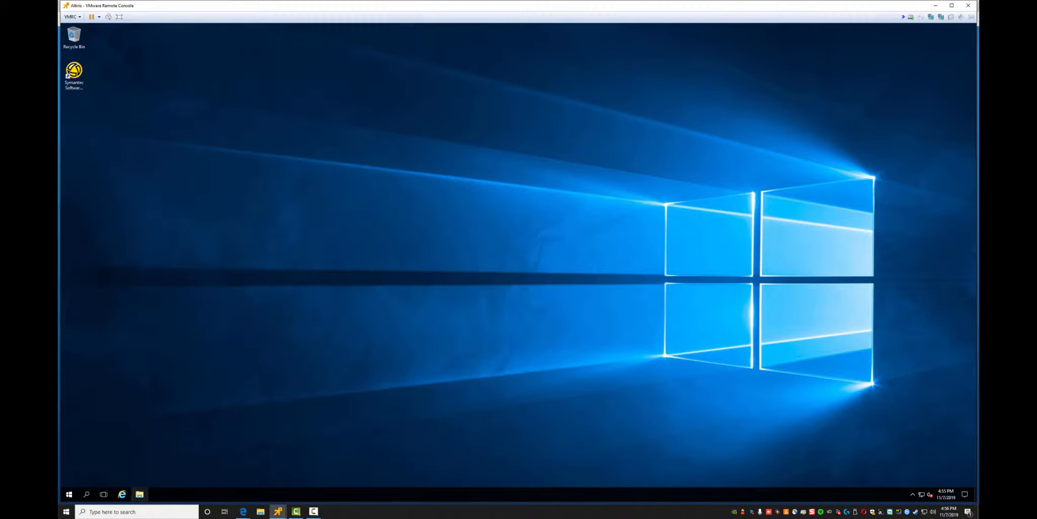
Browse to C:\Program Files\Altiris in File Explorer on the Altiris server
{"action": "left_click", "coordinate": [139, 493]}
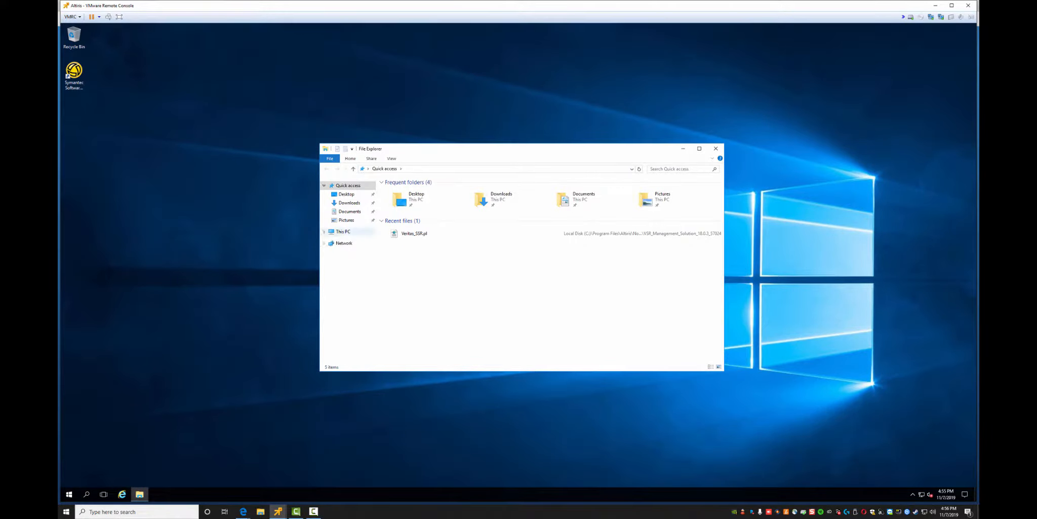
{"action": "left_click", "coordinate": [343, 231]}
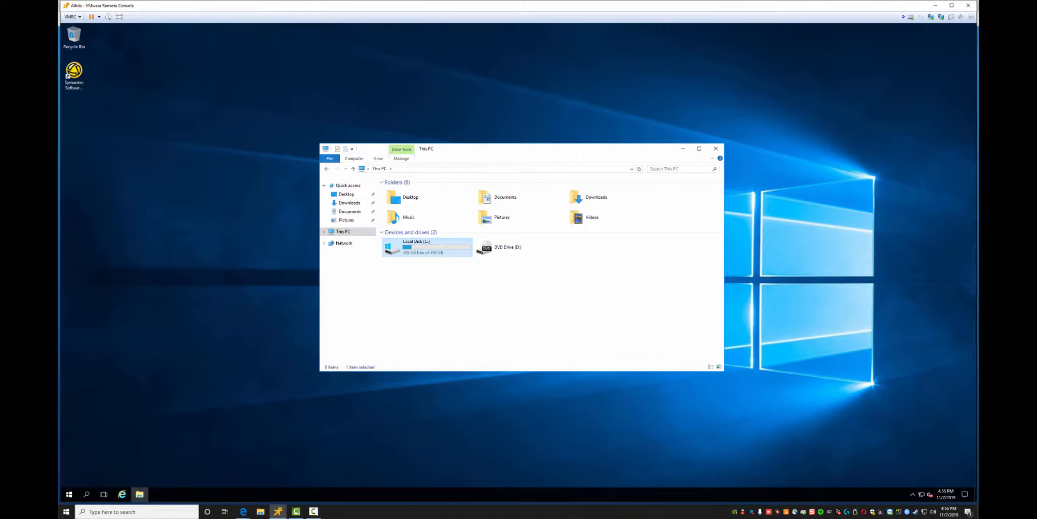
{"action": "double_click", "coordinate": [427, 247]}
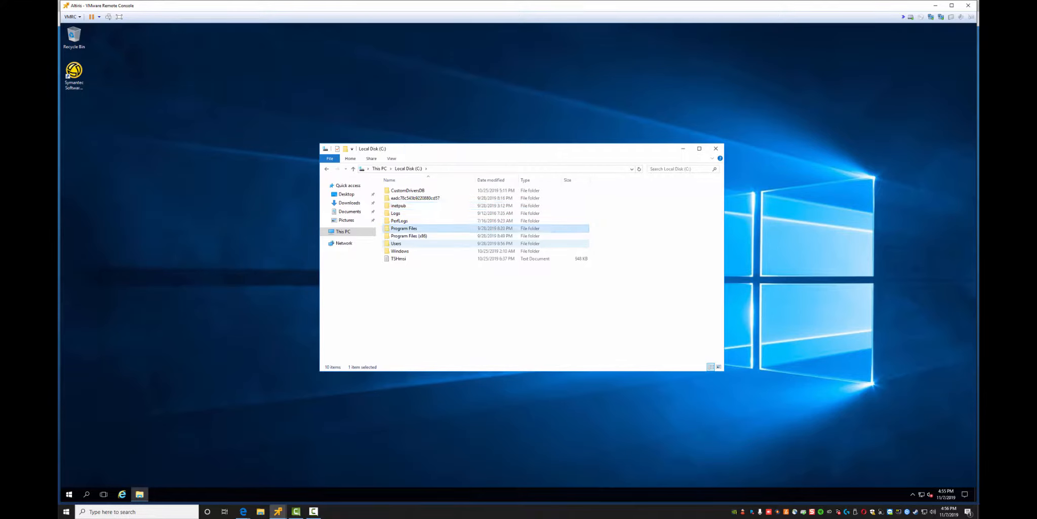
{"action": "double_click", "coordinate": [408, 235]}
{"action": "key", "text": "Down"}
{"action": "key", "text": "Up"}
{"action": "key", "text": "Return"}
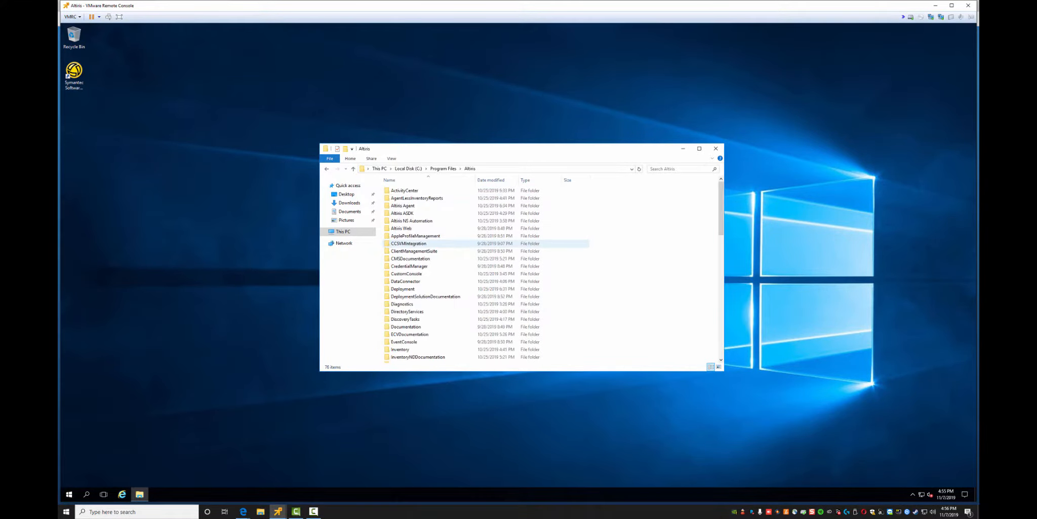
Open the NSCap folder inside Notification Server
{"action": "key", "text": "Down"}
{"action": "type", "text": "no"}
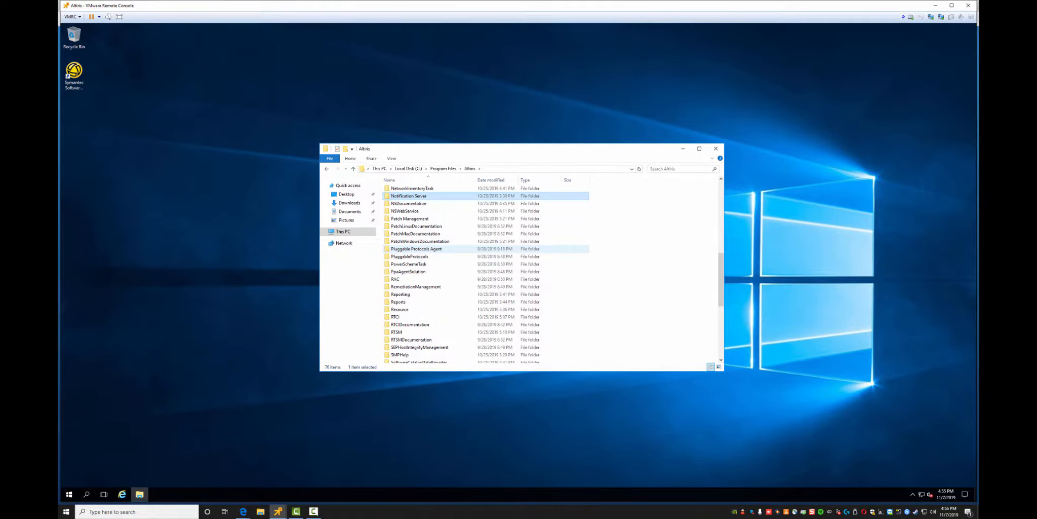
{"action": "key", "text": "Return"}
{"action": "key", "text": "Down"}
{"action": "key", "text": "Down"}
{"action": "key", "text": "Down"}
{"action": "key", "text": "Down"}
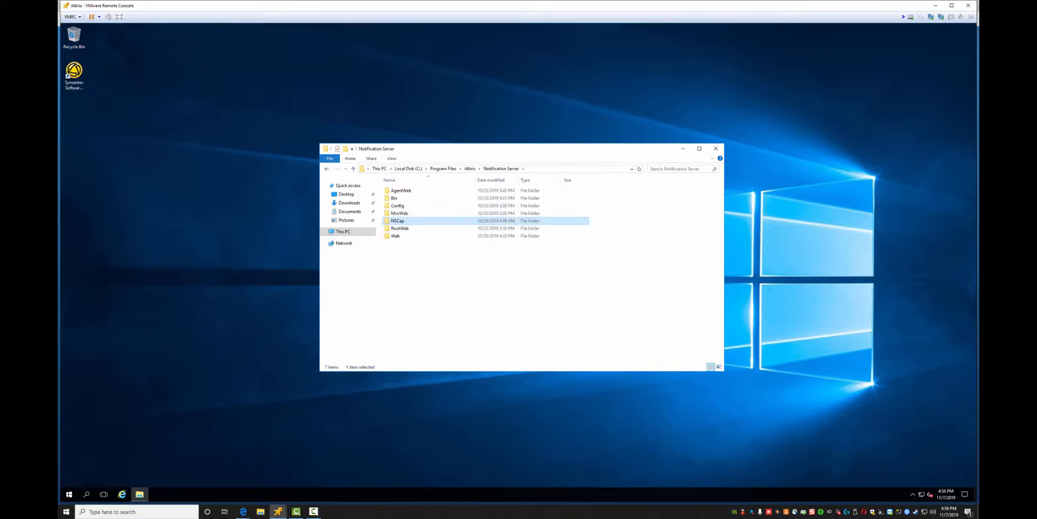
{"action": "key", "text": "Return"}
Look inside the Lab Software folder and move the File Explorer window clear of the desktop's centre
{"action": "key", "text": "Down"}
{"action": "key", "text": "Down"}
{"action": "key", "text": "Down"}
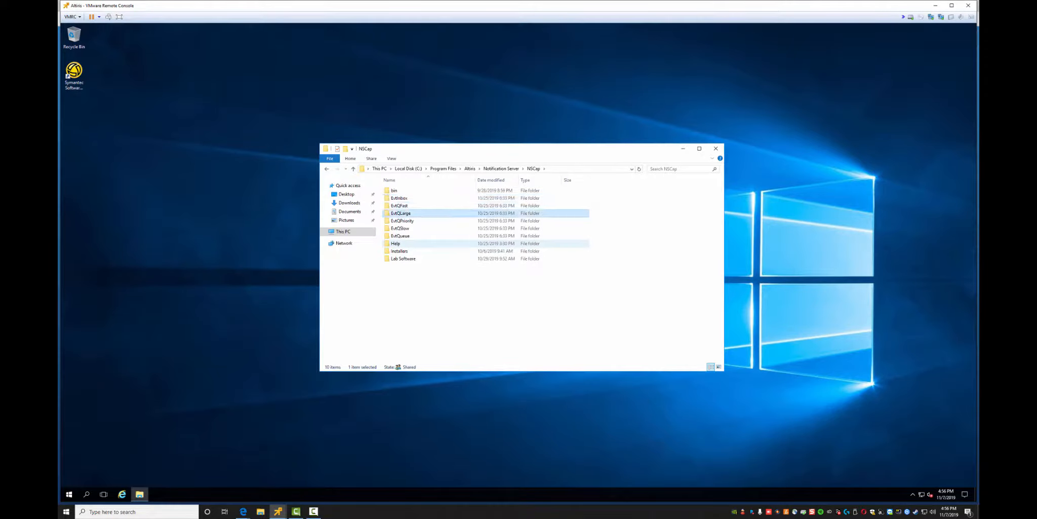
{"action": "key", "text": "Down"}
{"action": "key", "text": "Down"}
{"action": "key", "text": "Down"}
{"action": "key", "text": "Down"}
{"action": "key", "text": "Down"}
{"action": "key", "text": "Down"}
{"action": "key", "text": "Return"}
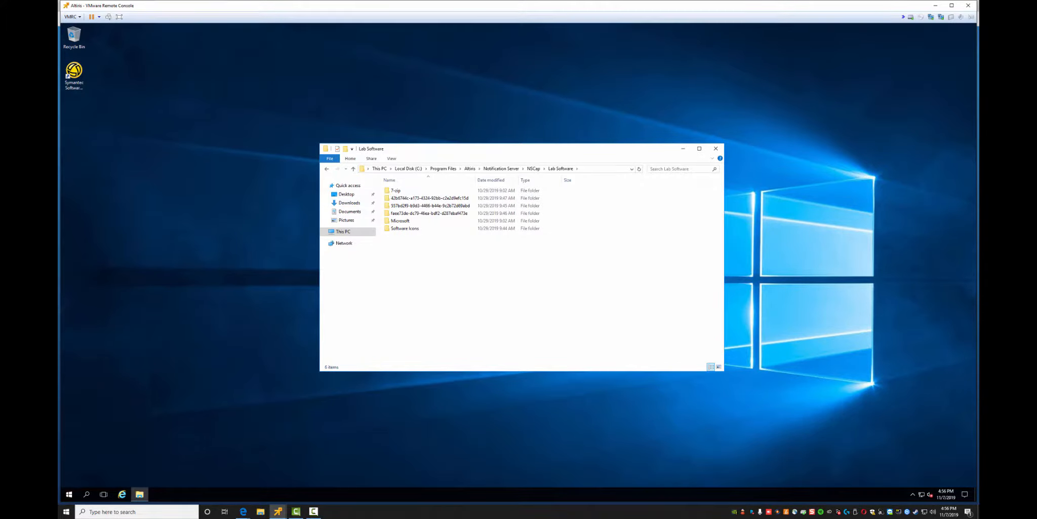
{"action": "left_click_drag", "start_coordinate": [432, 149], "coordinate": [512, 74]}
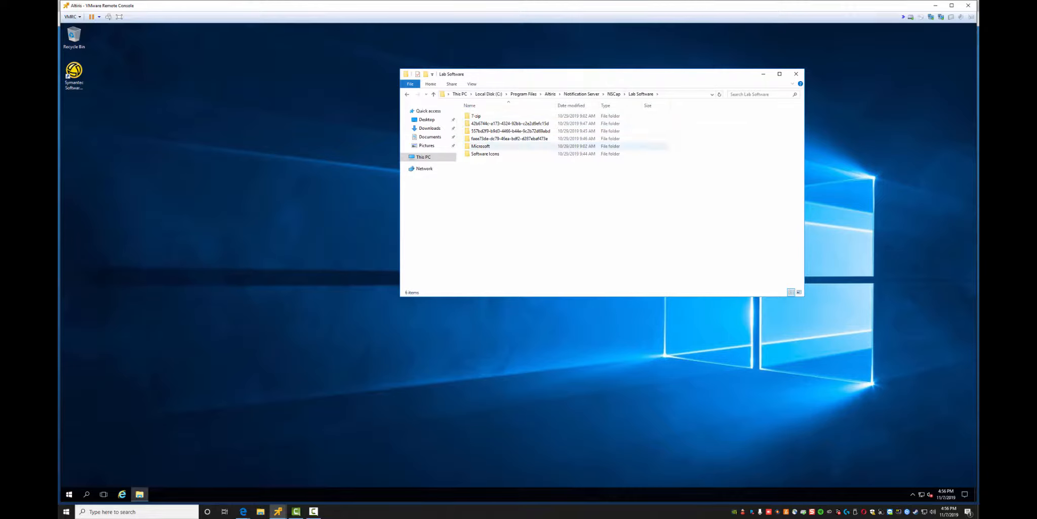
Return to the NSCap folder and create a new folder named Lab-Backups in it
{"action": "left_click", "coordinate": [614, 93]}
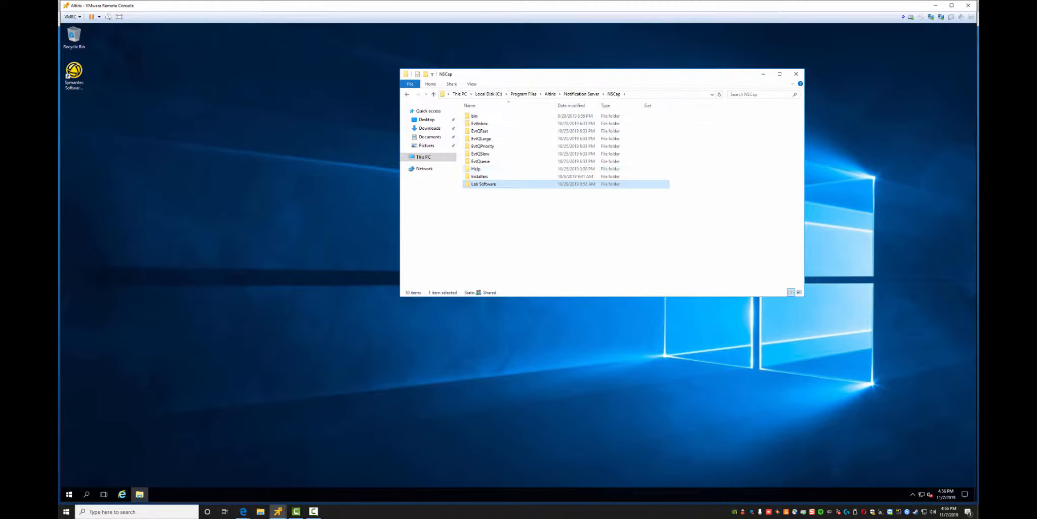
{"action": "right_click", "coordinate": [483, 207]}
{"action": "mouse_move", "coordinate": [512, 285]}
{"action": "left_click", "coordinate": [583, 285]}
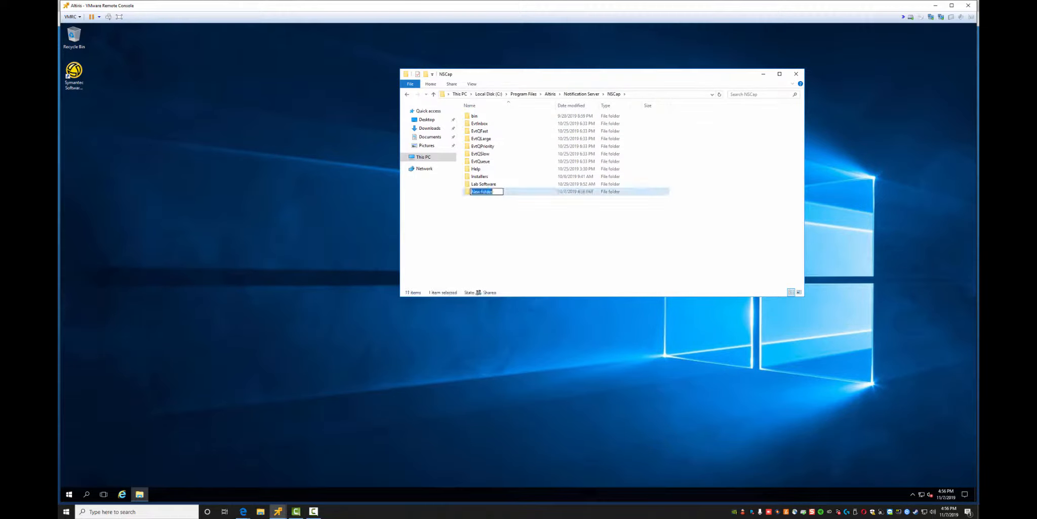
{"action": "type", "text": "Lab-Backups"}
{"action": "key", "text": "Return"}
Share the Lab-Backups folder with Everyone at the Read/Write permission level
{"action": "right_click", "coordinate": [484, 189]}
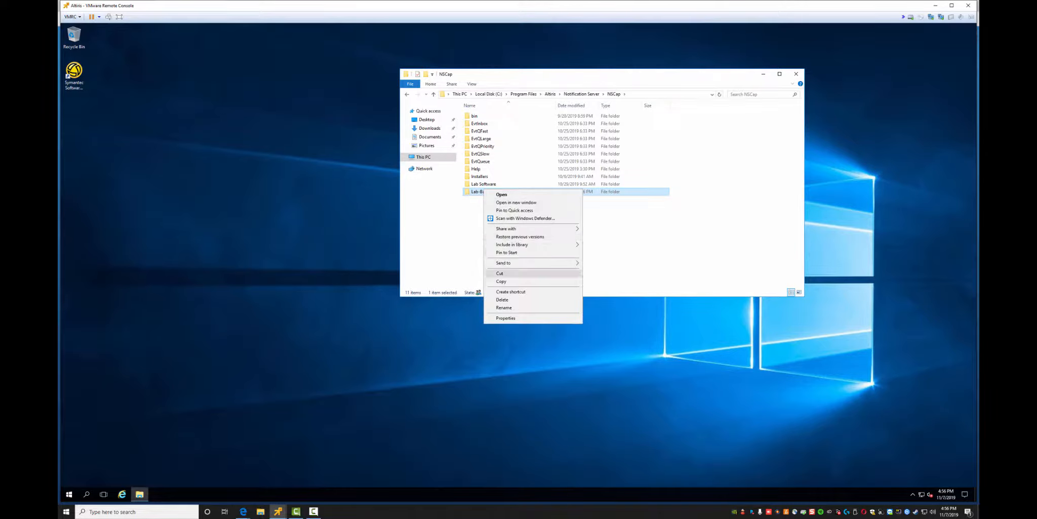
{"action": "mouse_move", "coordinate": [527, 229]}
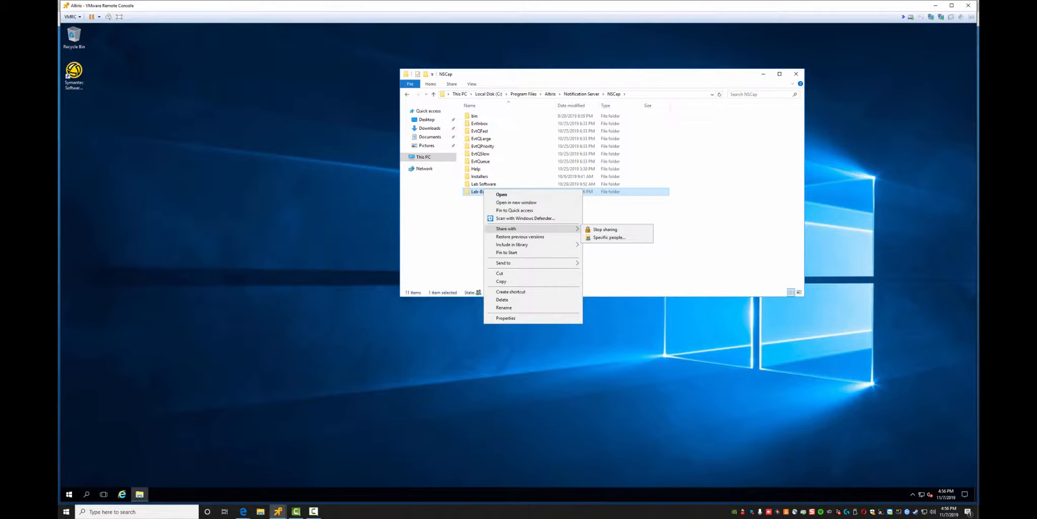
{"action": "left_click", "coordinate": [609, 237]}
{"action": "type", "text": "everyone"}
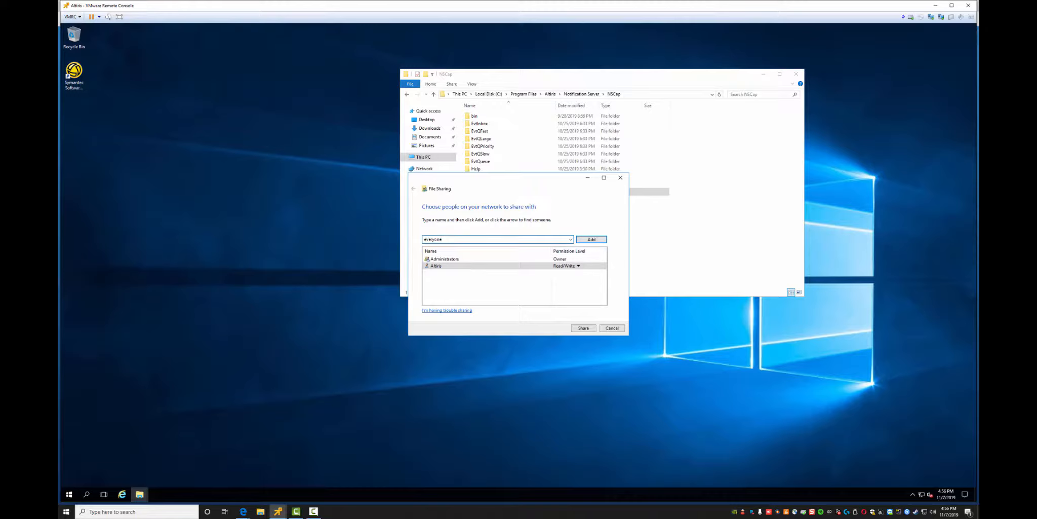
{"action": "left_click_drag", "start_coordinate": [443, 239], "coordinate": [423, 240]}
{"action": "left_click", "coordinate": [591, 239]}
{"action": "left_click", "coordinate": [566, 273]}
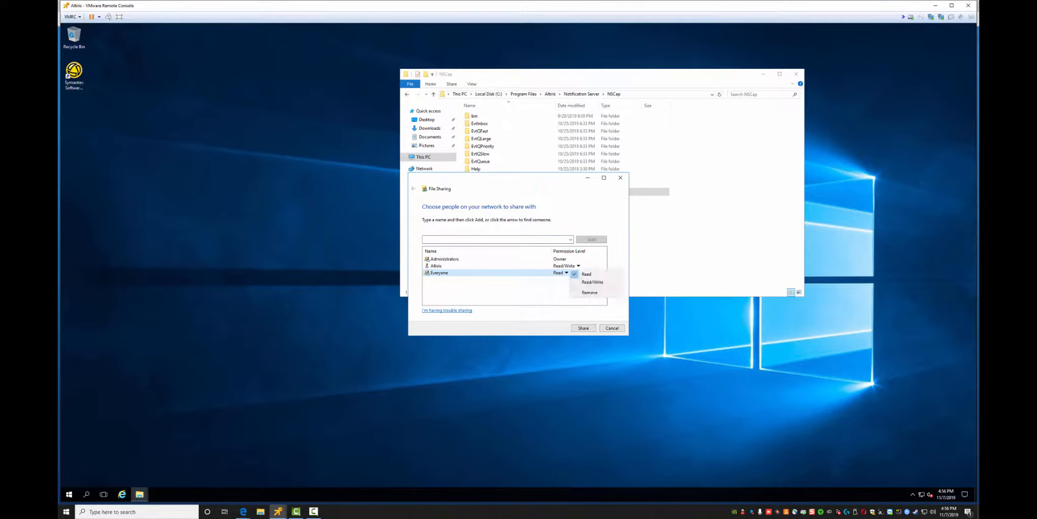
{"action": "left_click", "coordinate": [593, 282]}
{"action": "left_click", "coordinate": [583, 328]}
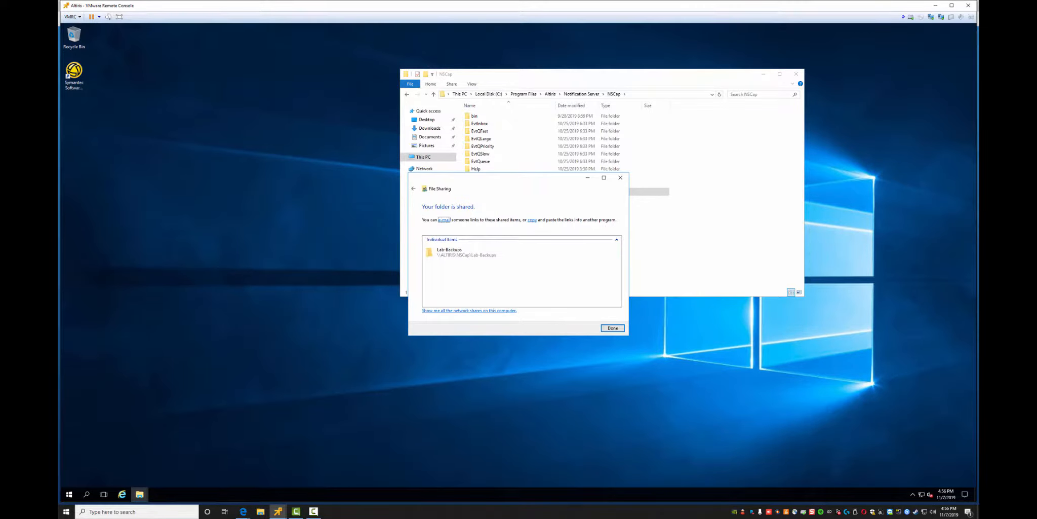
{"action": "left_click", "coordinate": [613, 328]}
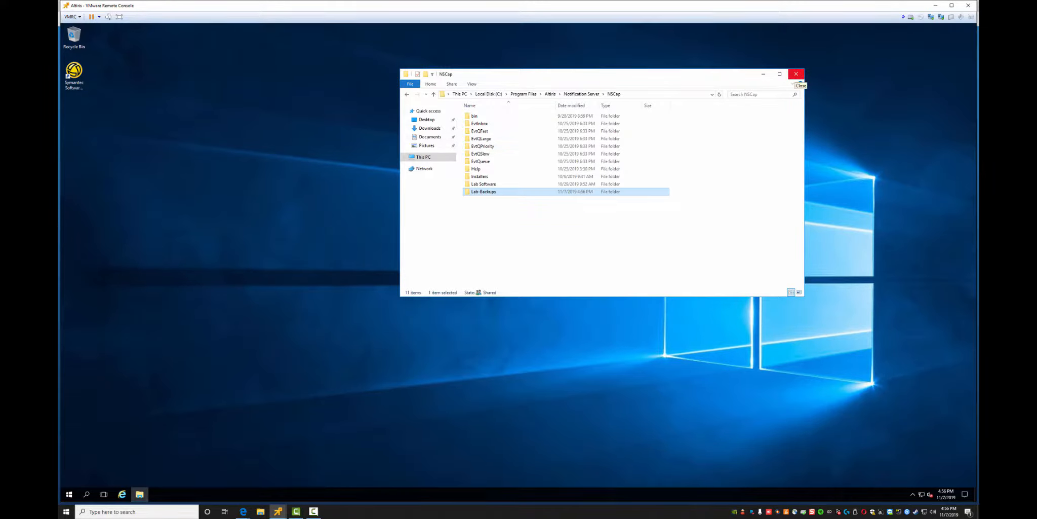
Close File Explorer, minimize the Altiris console and the ESXi browser window, and switch to the Admin PC remote console
{"action": "left_click", "coordinate": [796, 74]}
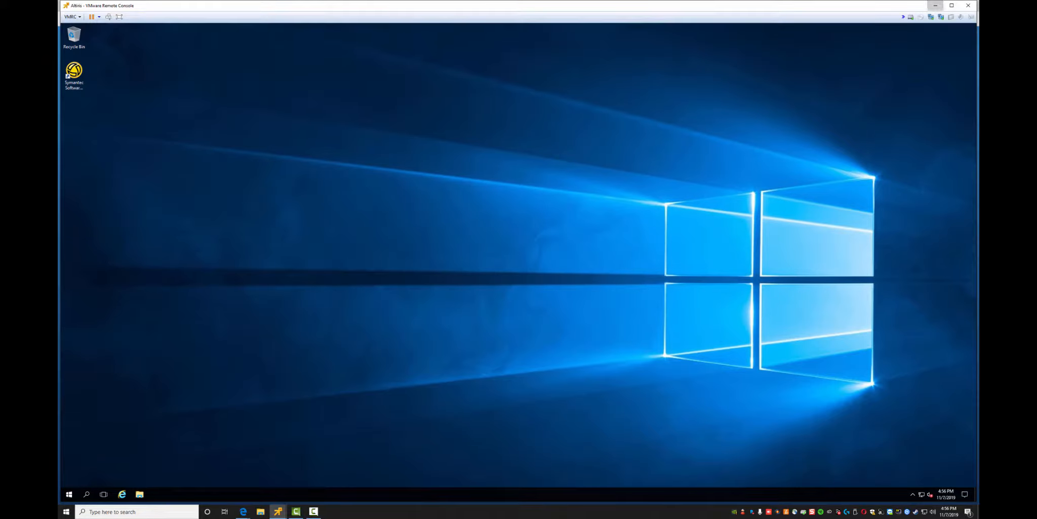
{"action": "left_click", "coordinate": [935, 5]}
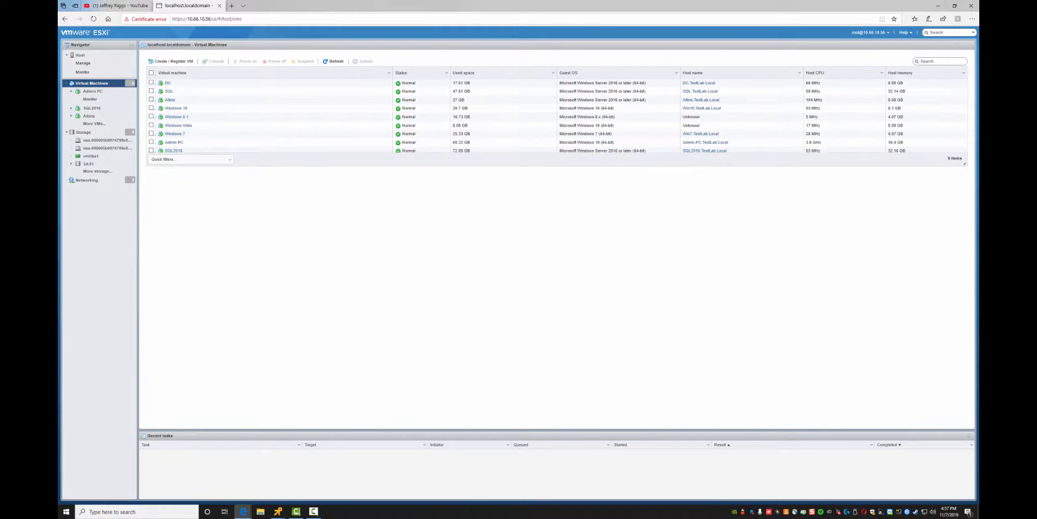
{"action": "left_click", "coordinate": [937, 6]}
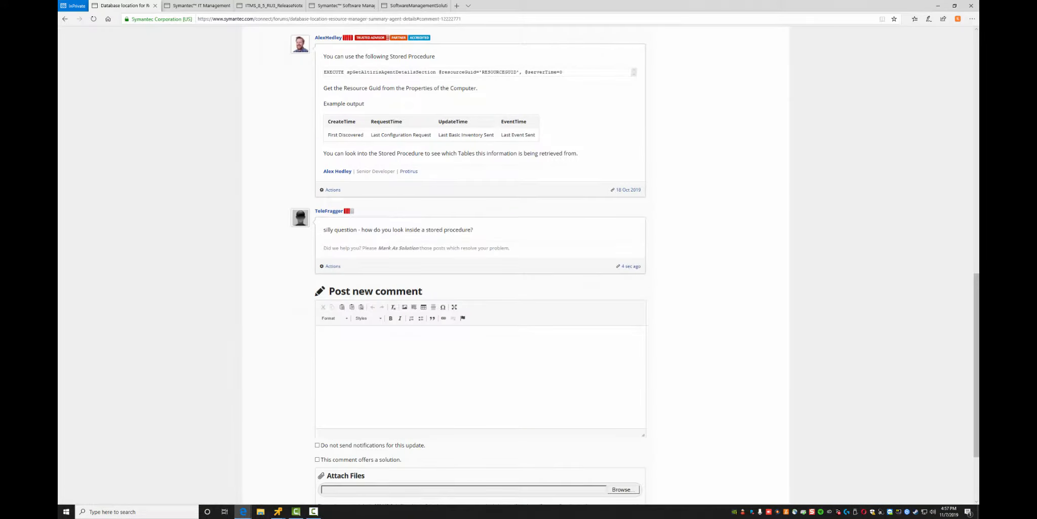
{"action": "left_click", "coordinate": [277, 511]}
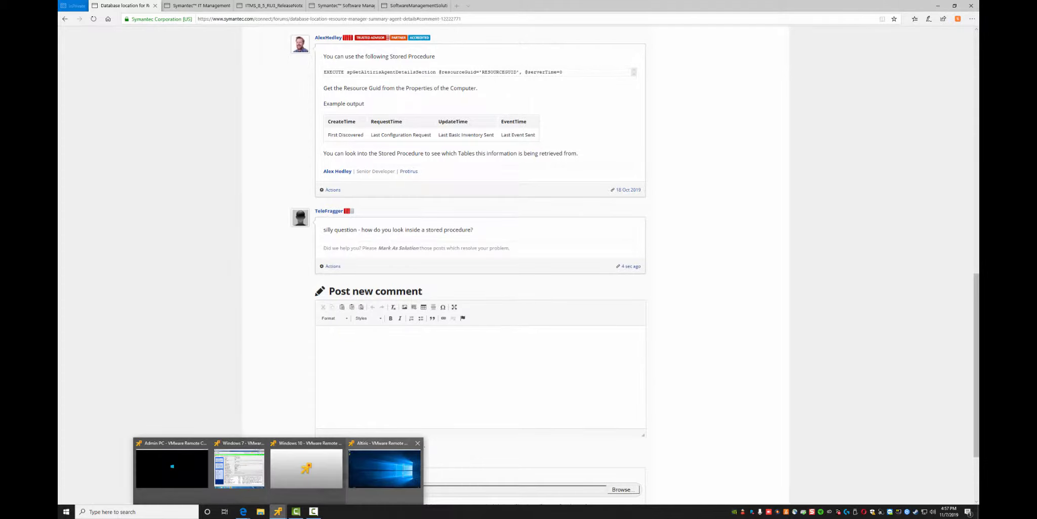
{"action": "left_click", "coordinate": [172, 469]}
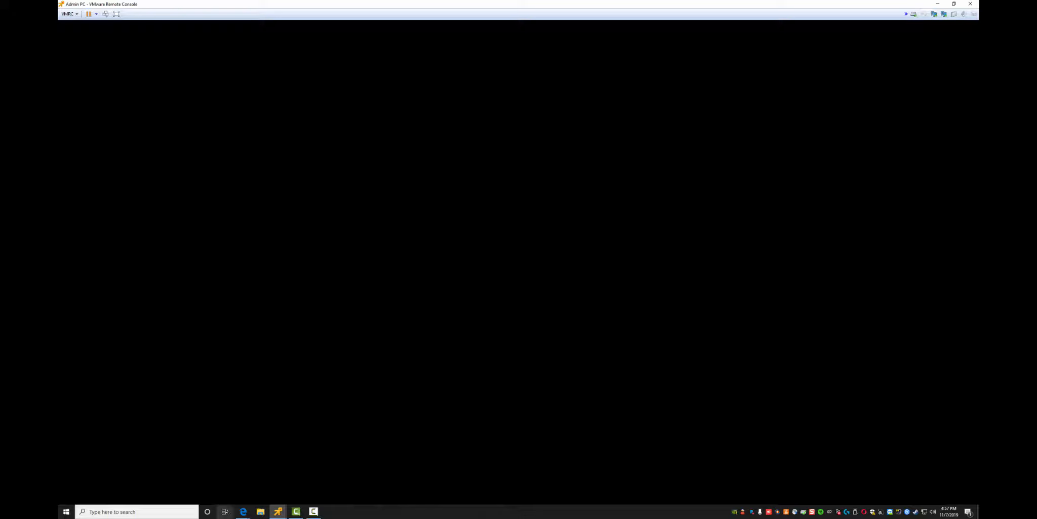
Bring up the ESXi browser window and move it off the screen showing the Admin PC console
{"action": "left_click", "coordinate": [243, 511]}
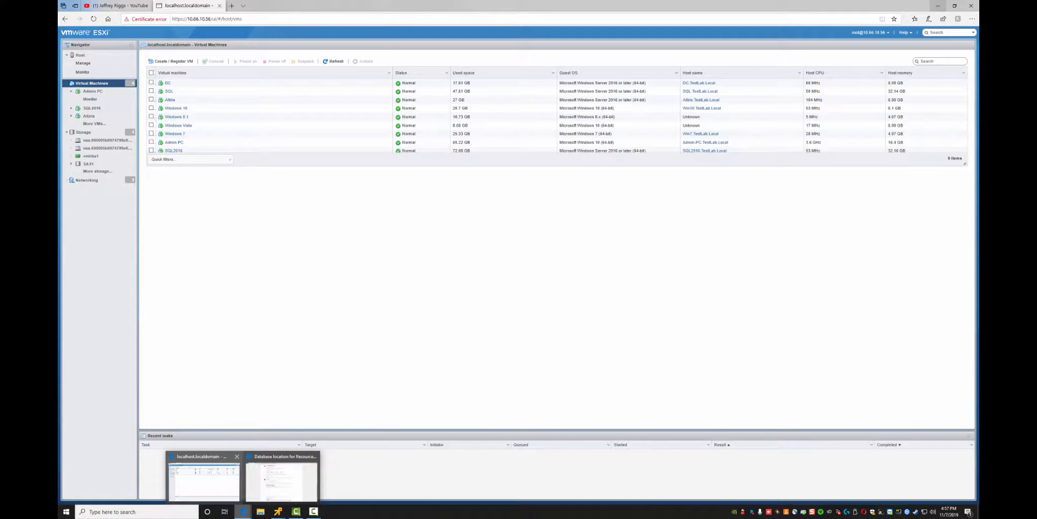
{"action": "left_click", "coordinate": [204, 479]}
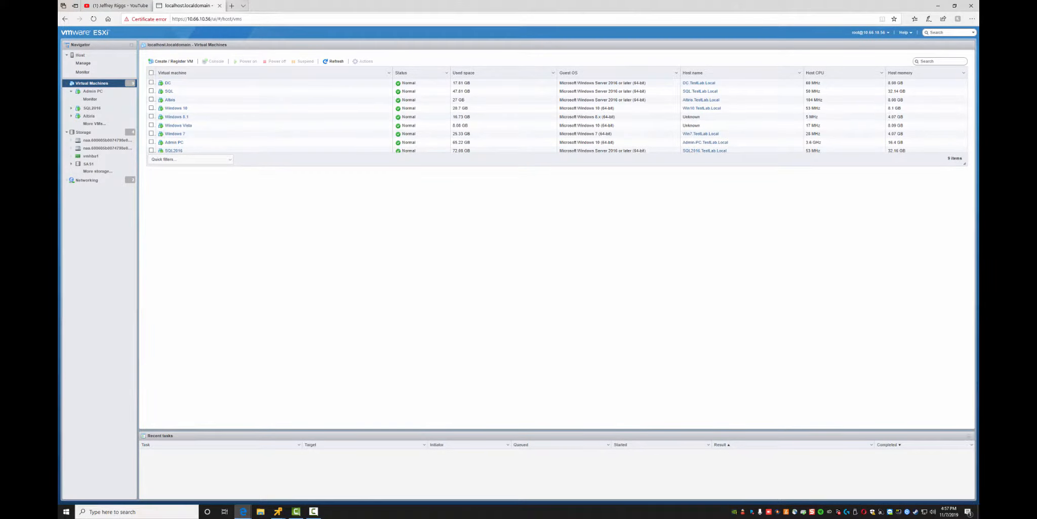
{"action": "left_click_drag", "start_coordinate": [288, 6], "coordinate": [979, 91]}
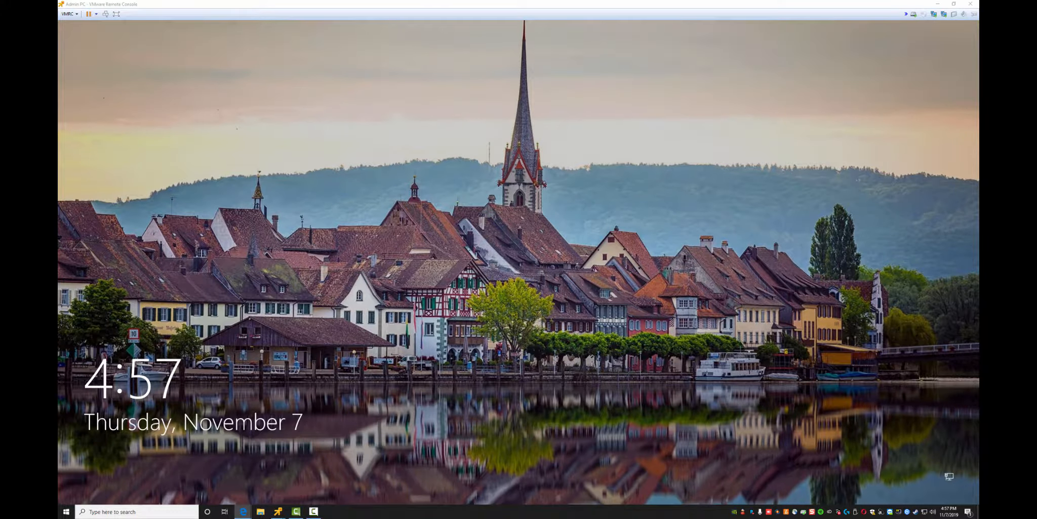
Dismiss the Admin PC's lock screen and try to sign in with the account password
{"action": "left_click", "coordinate": [518, 262]}
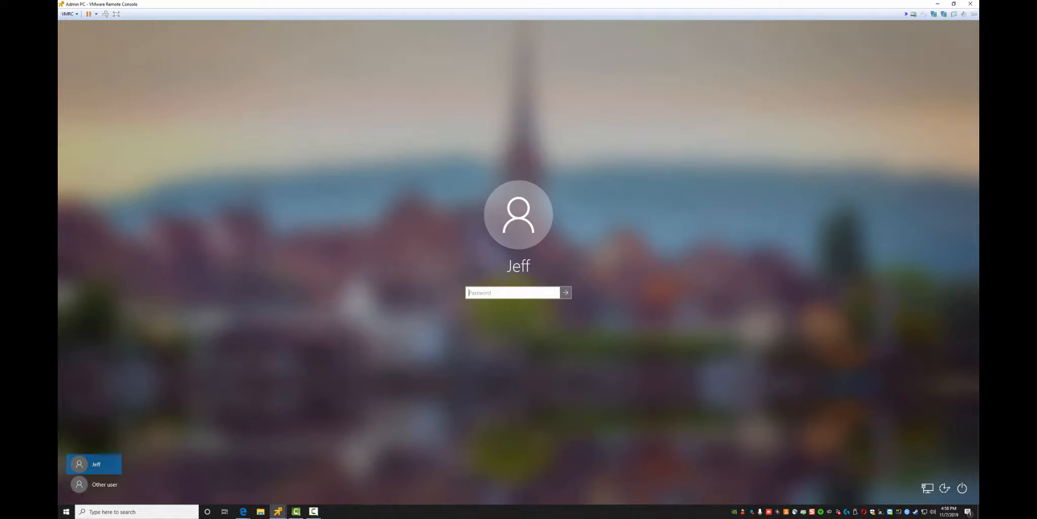
{"action": "type", "text": "********"}
{"action": "key", "text": "Return"}
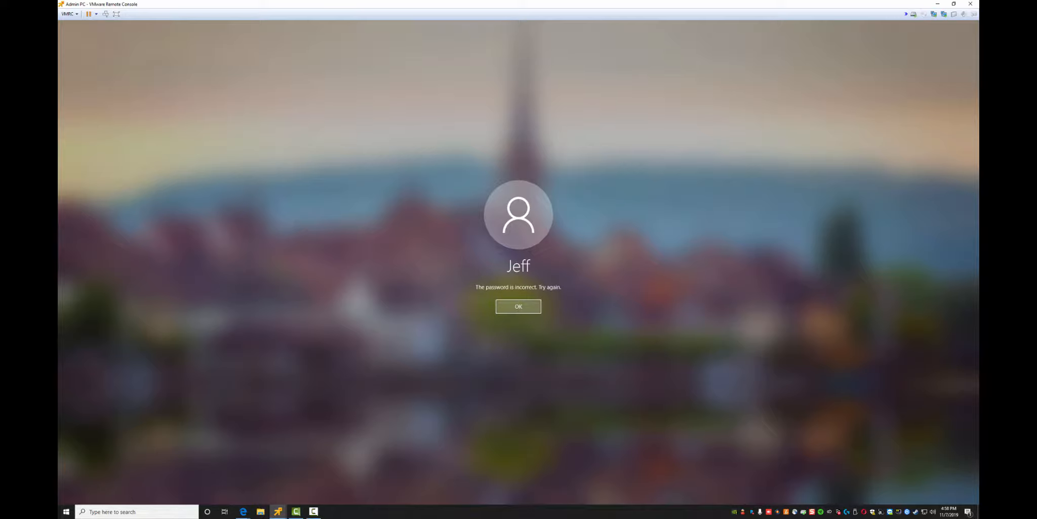
{"action": "left_click", "coordinate": [244, 511]}
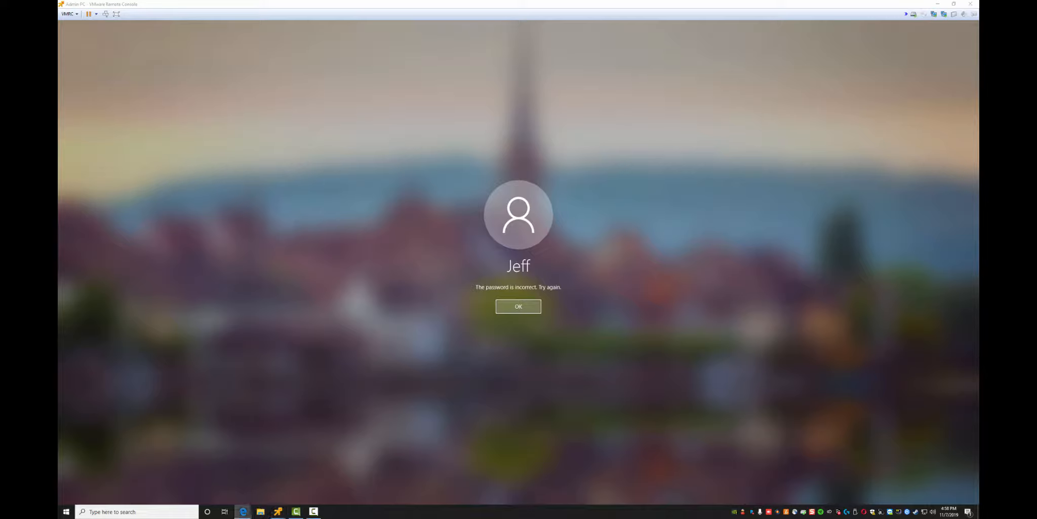
{"action": "key", "text": "alt+Tab"}
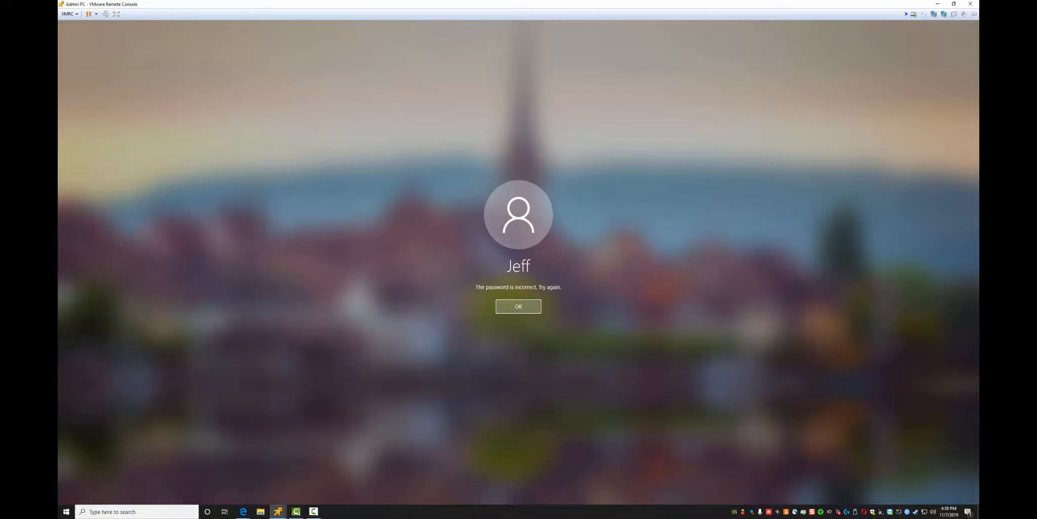
Retry signing in to the Admin PC by entering the account password again
{"action": "key", "text": "Return"}
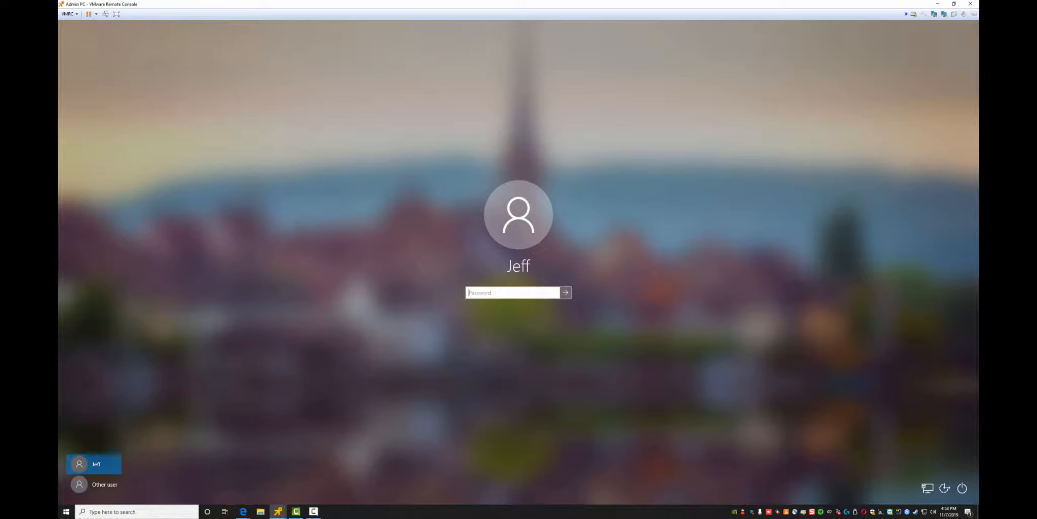
{"action": "type", "text": "**********"}
{"action": "key", "text": "Return"}
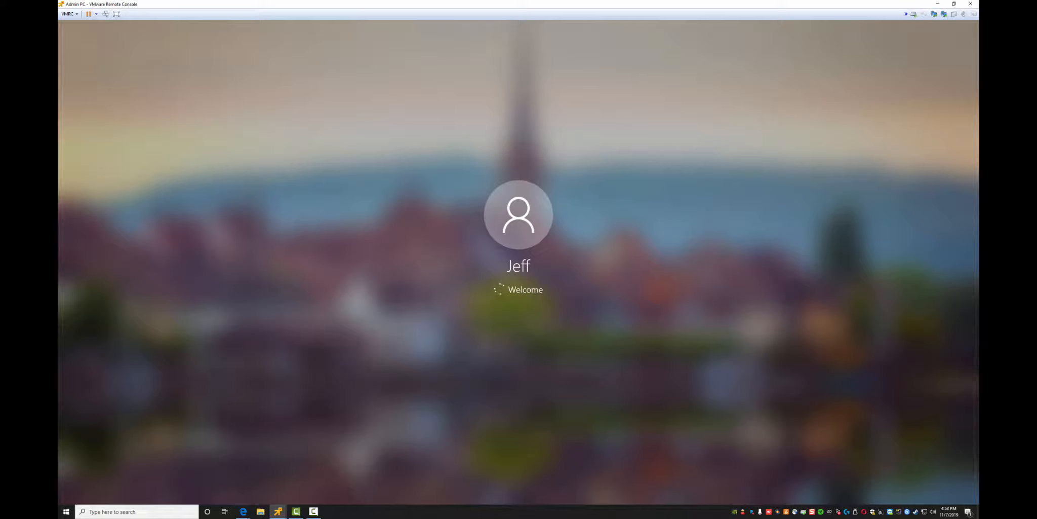
{"action": "key", "text": "alt+Tab"}
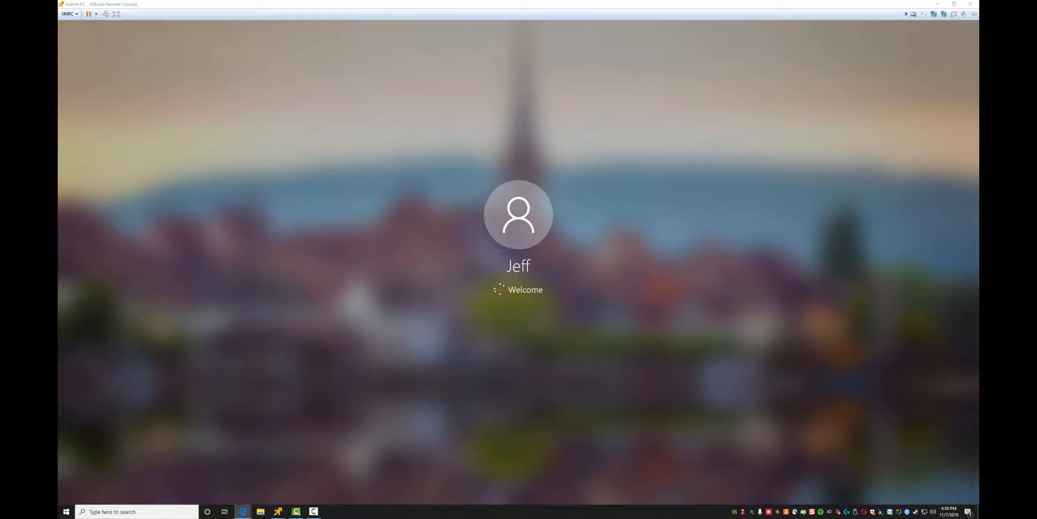
{"action": "key", "text": "alt+Tab"}
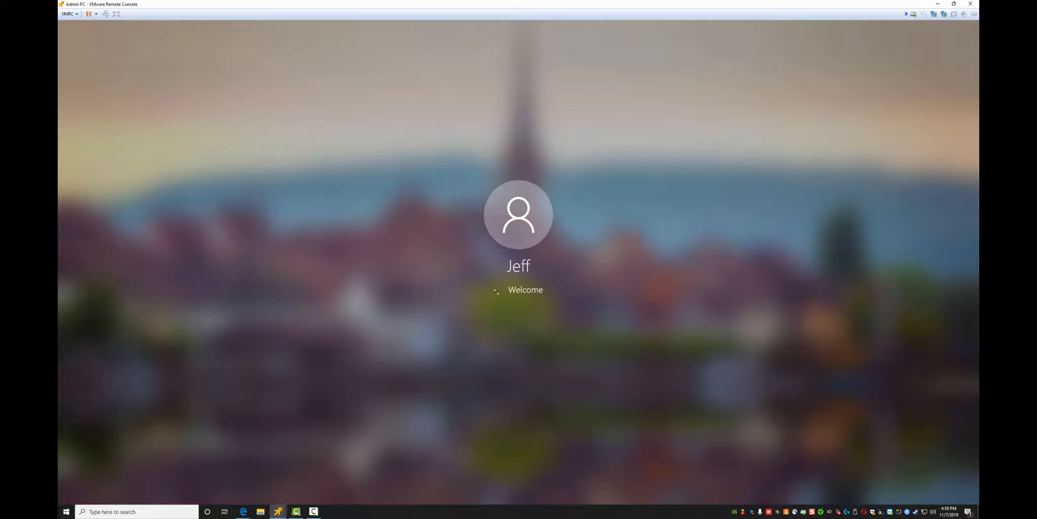
{"action": "left_click", "coordinate": [243, 511]}
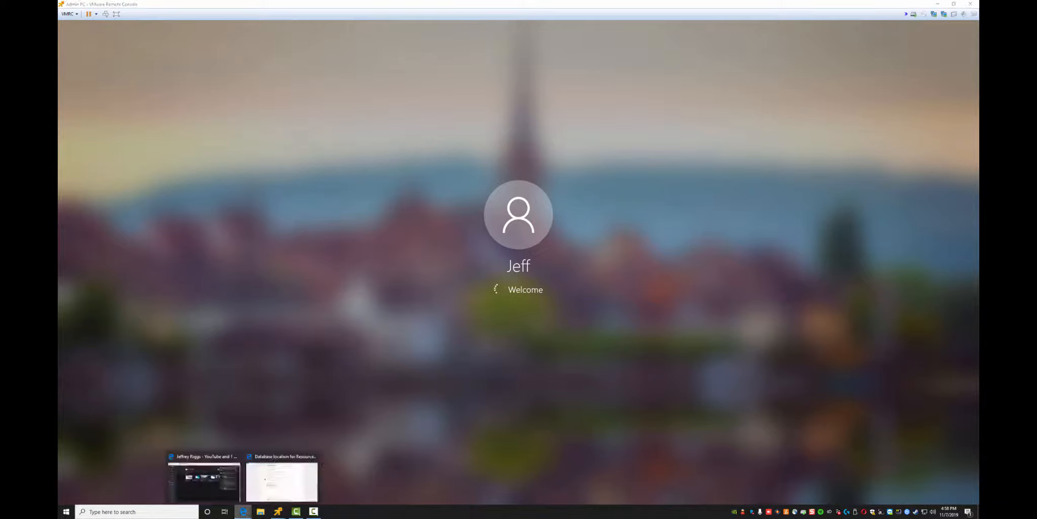
{"action": "left_click", "coordinate": [283, 478]}
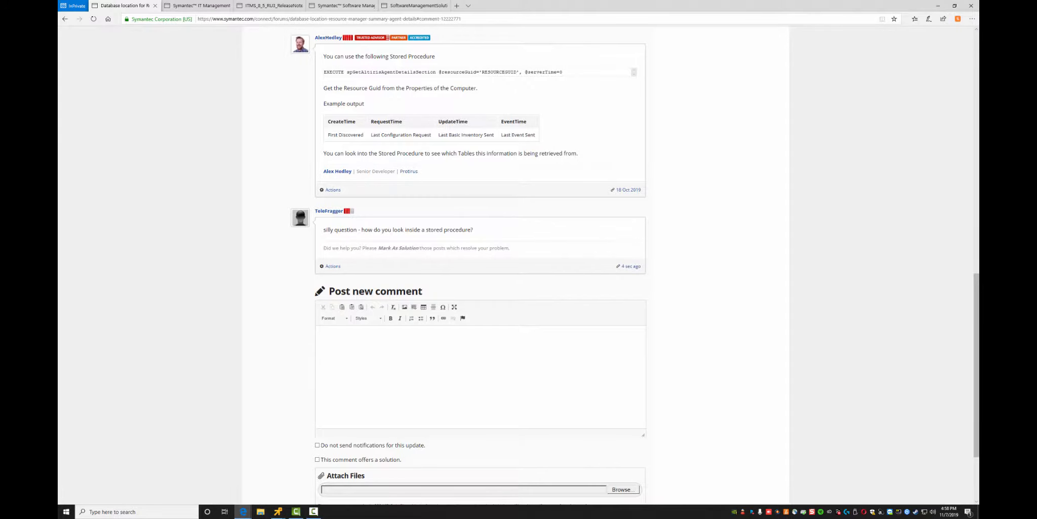
{"action": "key", "text": "alt+Tab"}
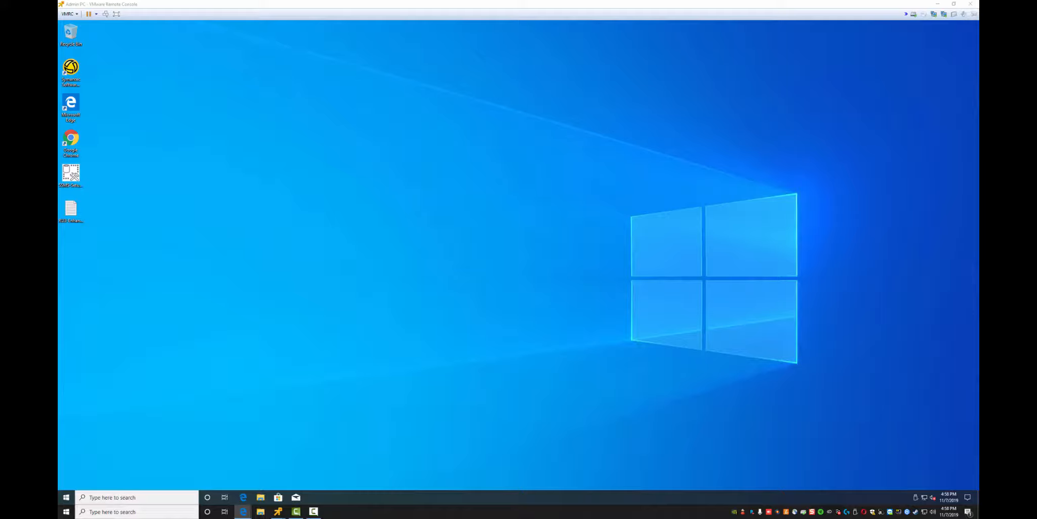
Maximize the ESXi browser window, review the host's CPU, memory, network and disk performance charts, and minimize it again
{"action": "left_click_drag", "start_coordinate": [393, 58], "coordinate": [462, 53]}
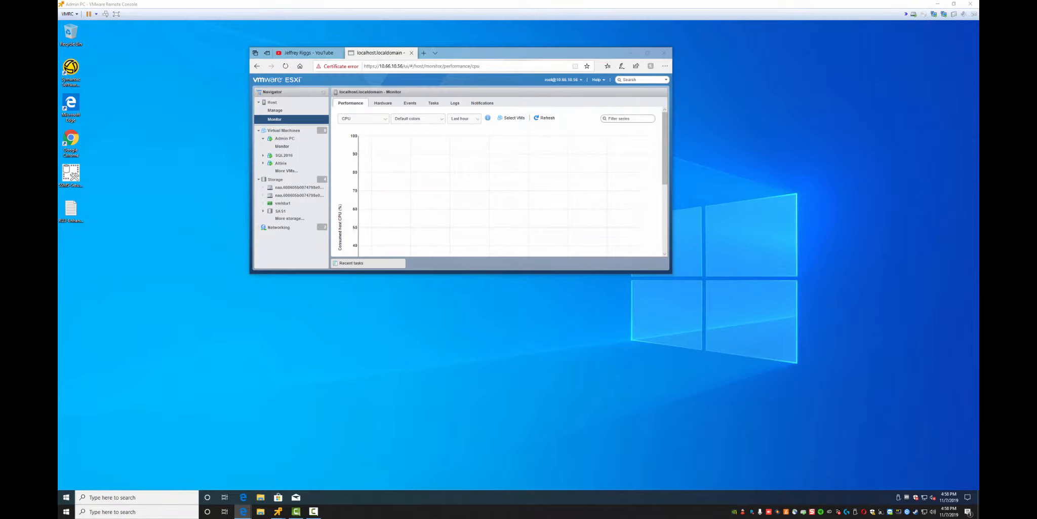
{"action": "double_click", "coordinate": [462, 53]}
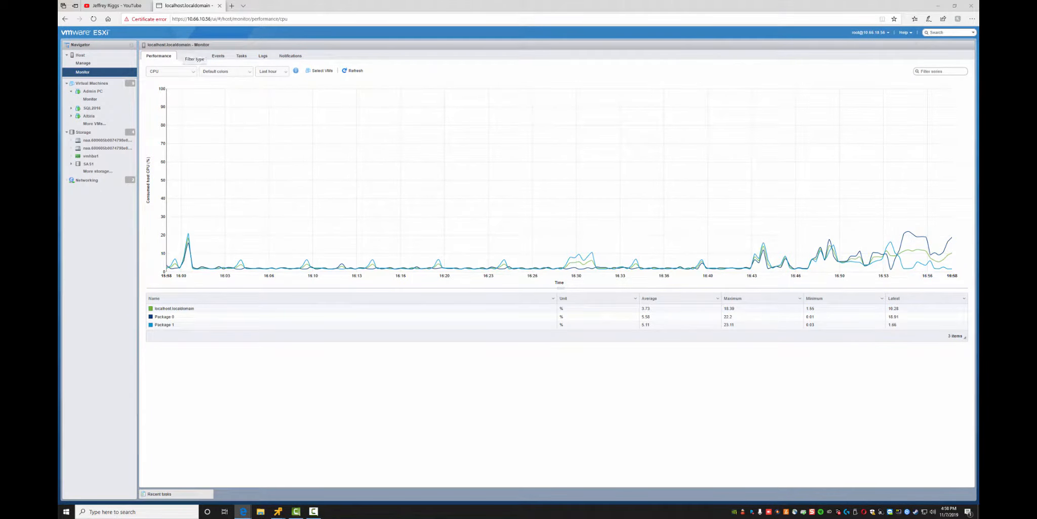
{"action": "left_click", "coordinate": [173, 72]}
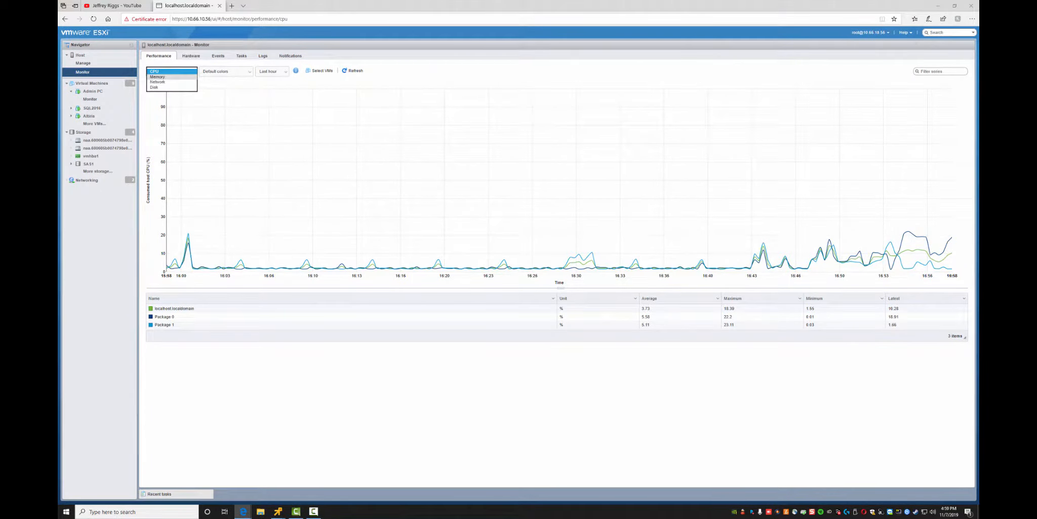
{"action": "left_click", "coordinate": [167, 77]}
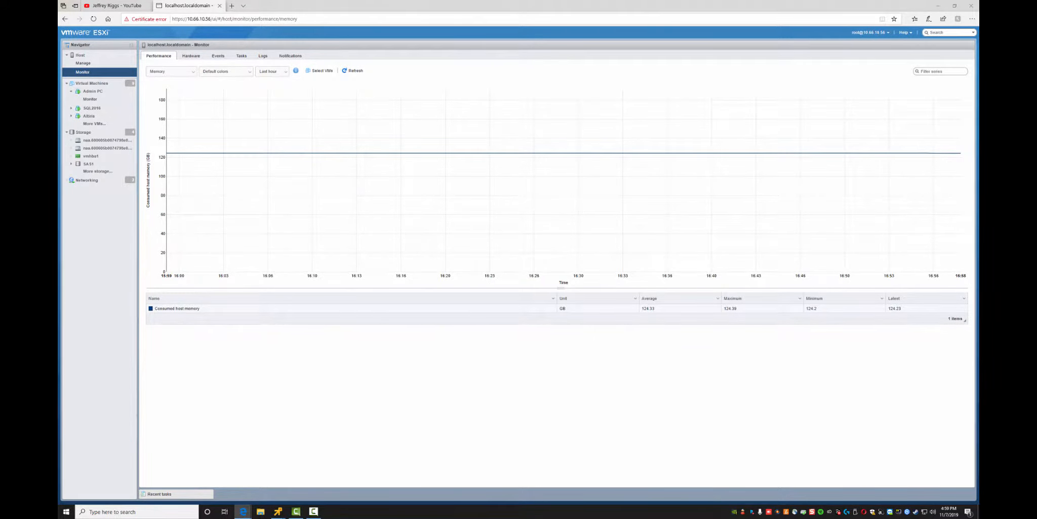
{"action": "left_click", "coordinate": [172, 71]}
{"action": "left_click", "coordinate": [167, 78]}
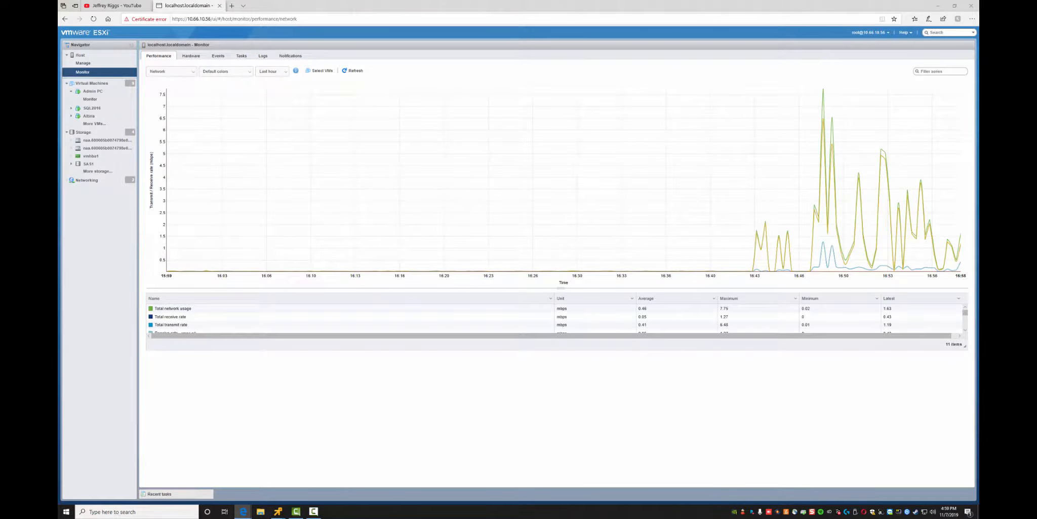
{"action": "left_click", "coordinate": [172, 71]}
{"action": "left_click", "coordinate": [167, 78]}
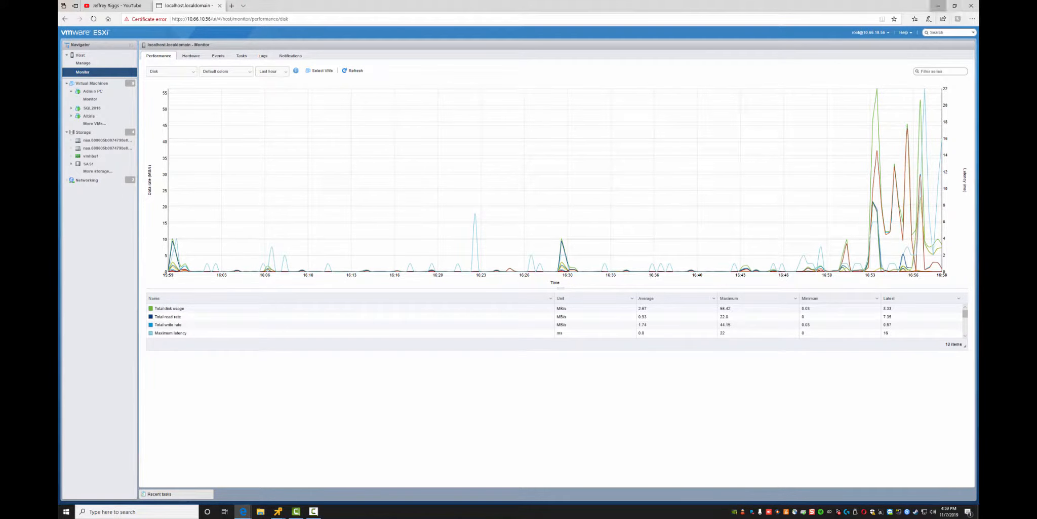
{"action": "left_click", "coordinate": [938, 5]}
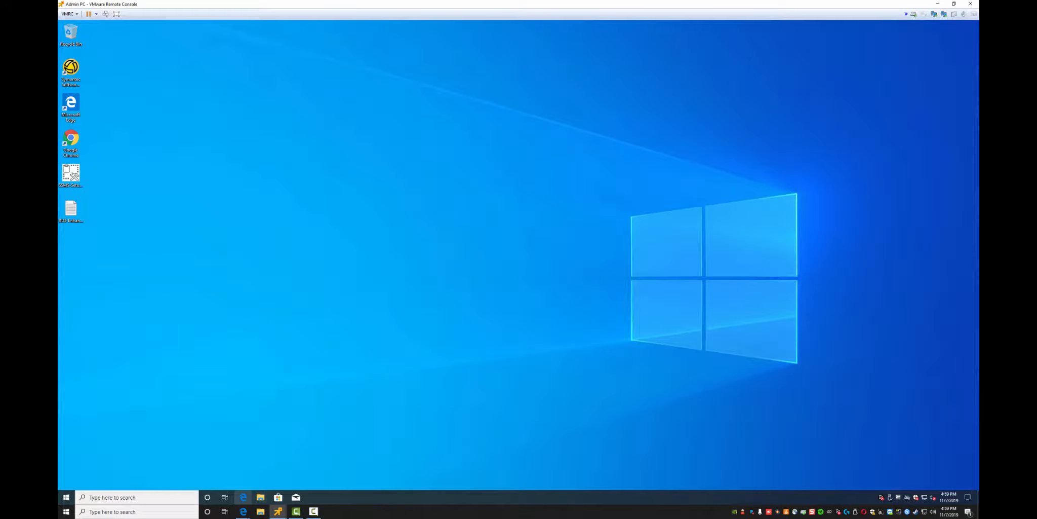
{"action": "left_click", "coordinate": [66, 497]}
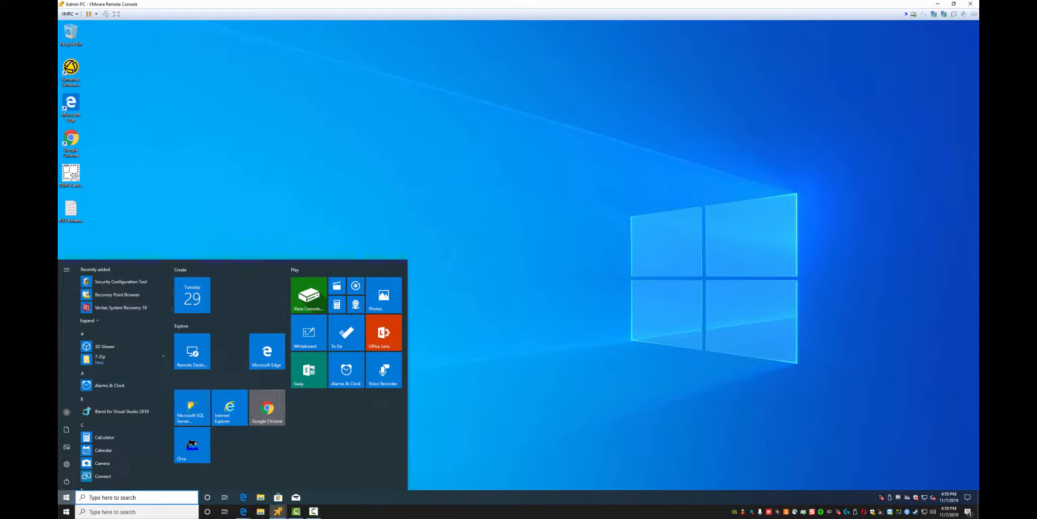
{"action": "left_click", "coordinate": [230, 407]}
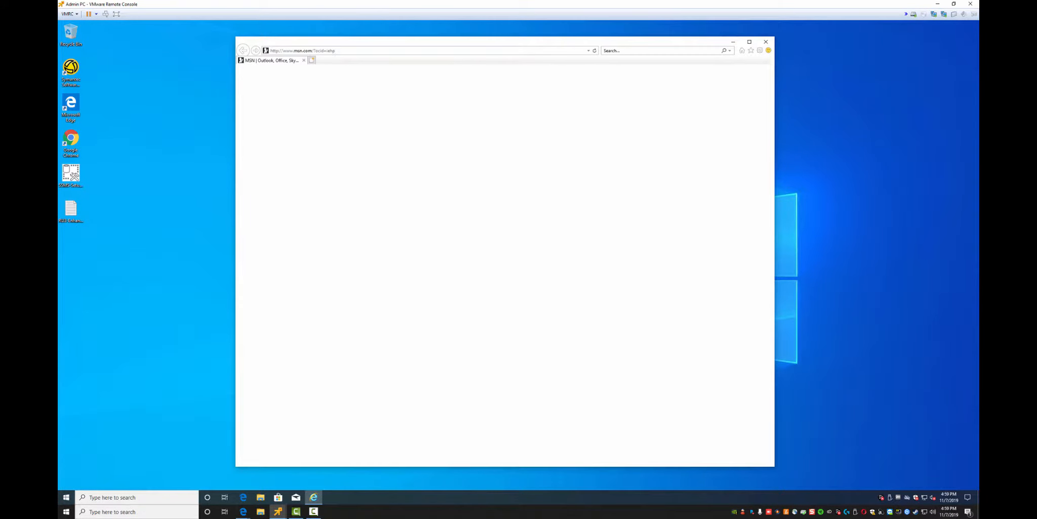
{"action": "left_click", "coordinate": [304, 51]}
{"action": "type", "text": "a"}
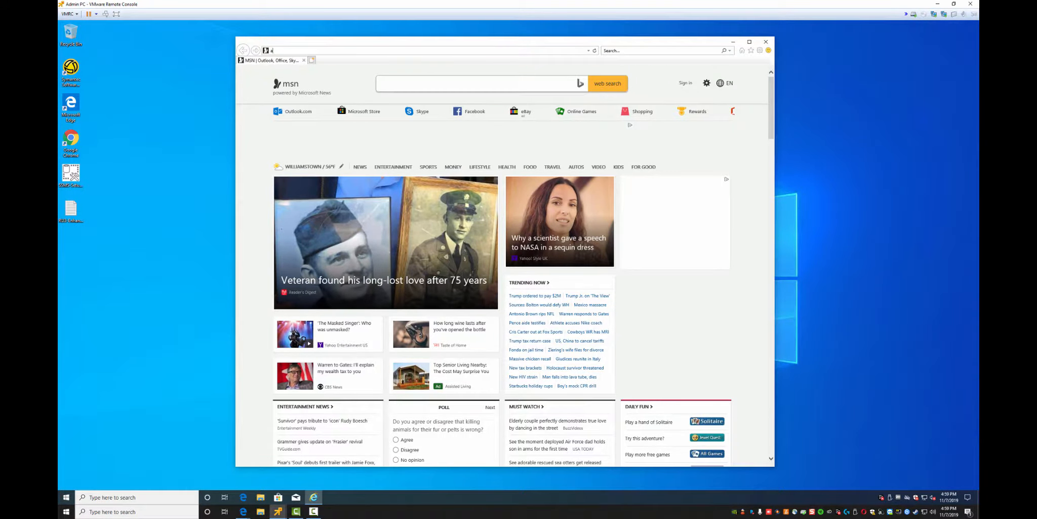
{"action": "type", "text": "ltiris.testlab.local/"}
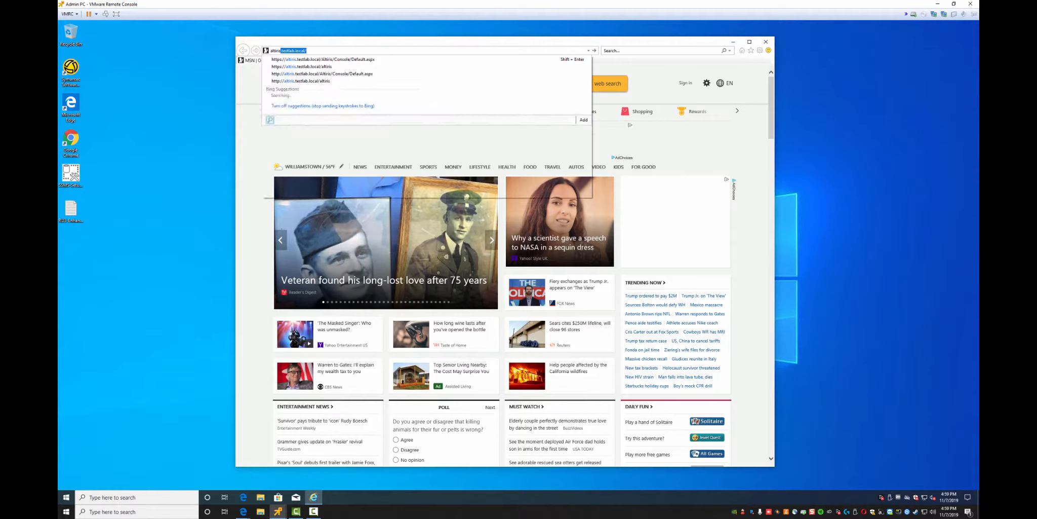
{"action": "key", "text": "Down"}
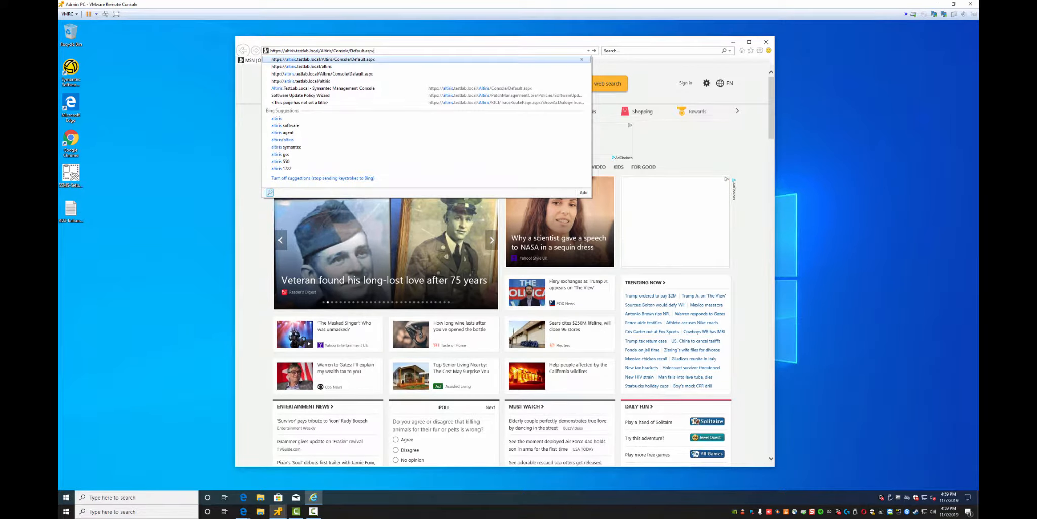
{"action": "key", "text": "Return"}
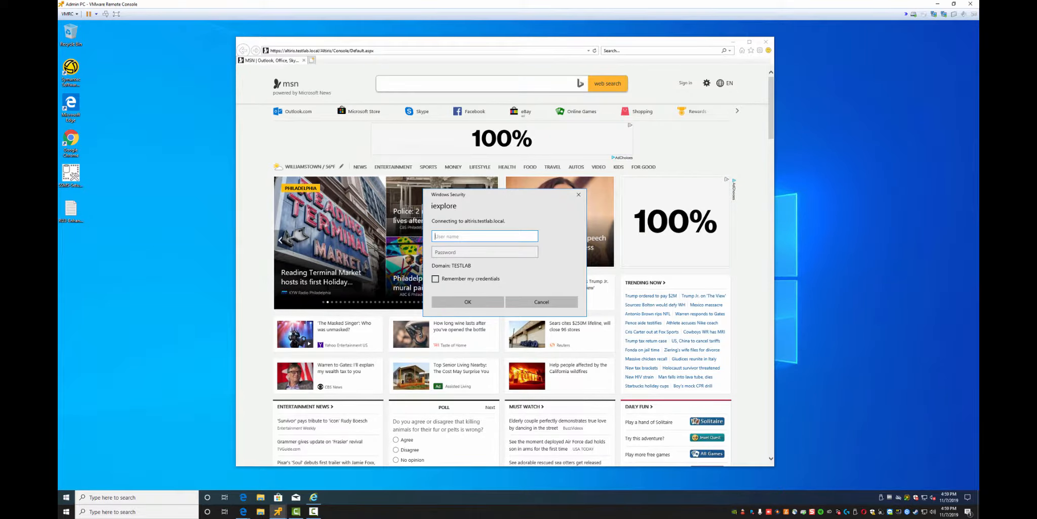
Sign in to the Symantec Management Console with the Altiris account's user name and password
{"action": "type", "text": "altiris"}
{"action": "key", "text": "Tab"}
{"action": "type", "text": "•••••••"}
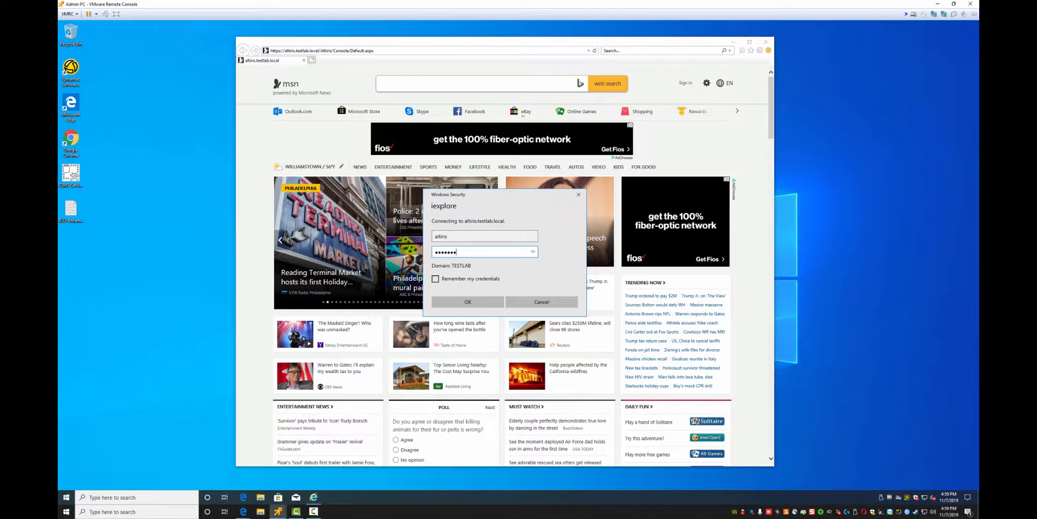
{"action": "type", "text": "••••"}
{"action": "key", "text": "BackSpace"}
{"action": "key", "text": "BackSpace"}
{"action": "key", "text": "BackSpace"}
{"action": "key", "text": "BackSpace"}
{"action": "key", "text": "BackSpace"}
{"action": "key", "text": "BackSpace"}
{"action": "key", "text": "BackSpace"}
{"action": "key", "text": "BackSpace"}
{"action": "type", "text": "••••••"}
{"action": "key", "text": "Return"}
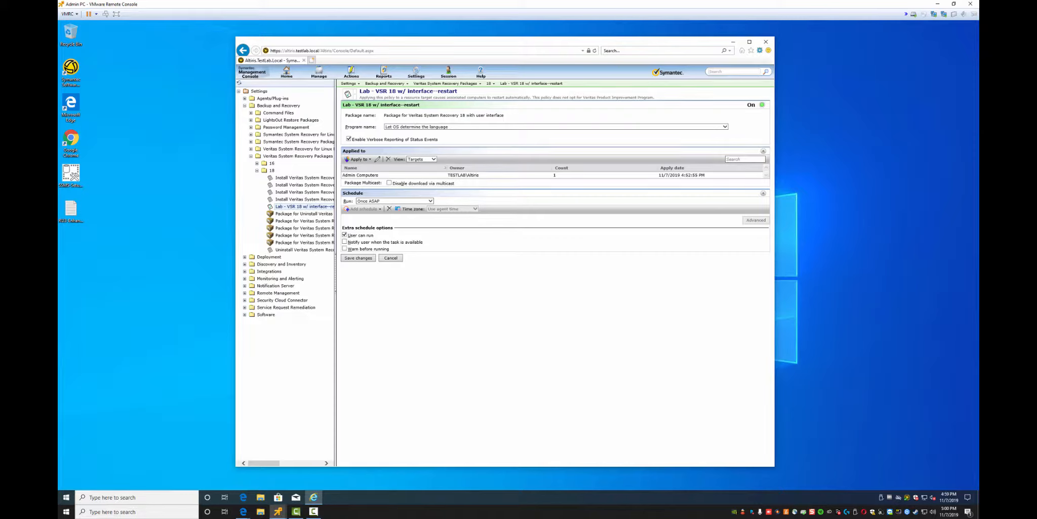
Set the current Symantec Management Console page as Internet Explorer's home page
{"action": "left_click", "coordinate": [760, 50]}
{"action": "left_click", "coordinate": [684, 154]}
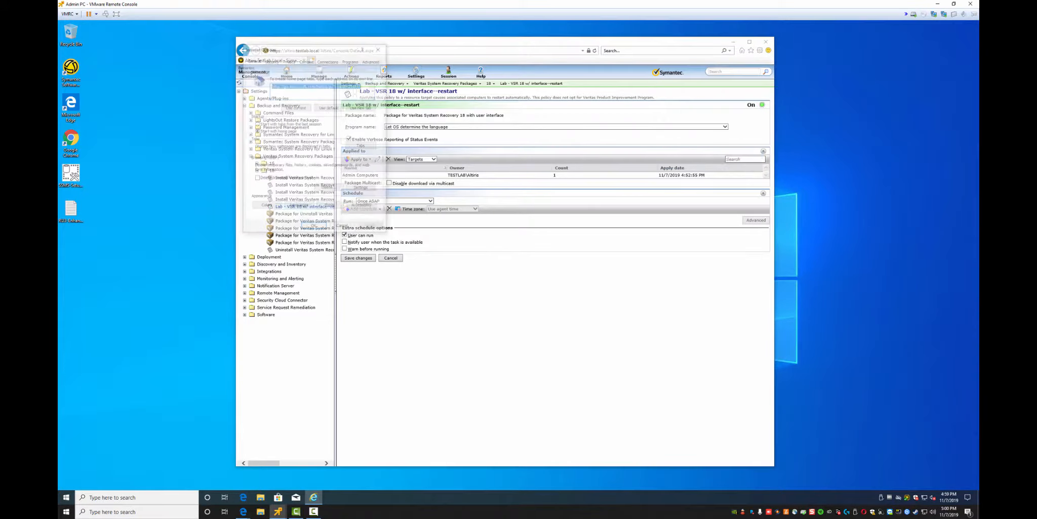
{"action": "left_click", "coordinate": [296, 107]}
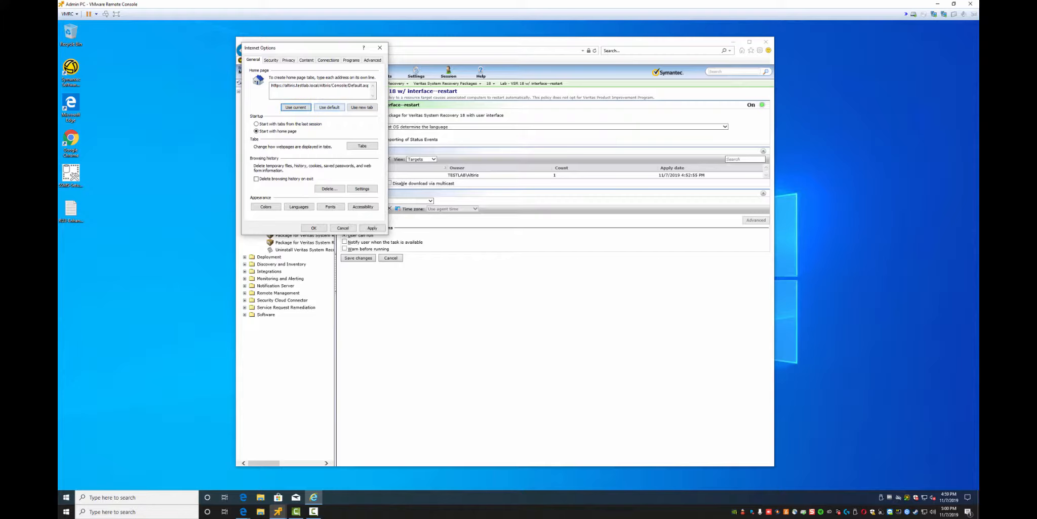
{"action": "left_click", "coordinate": [313, 228]}
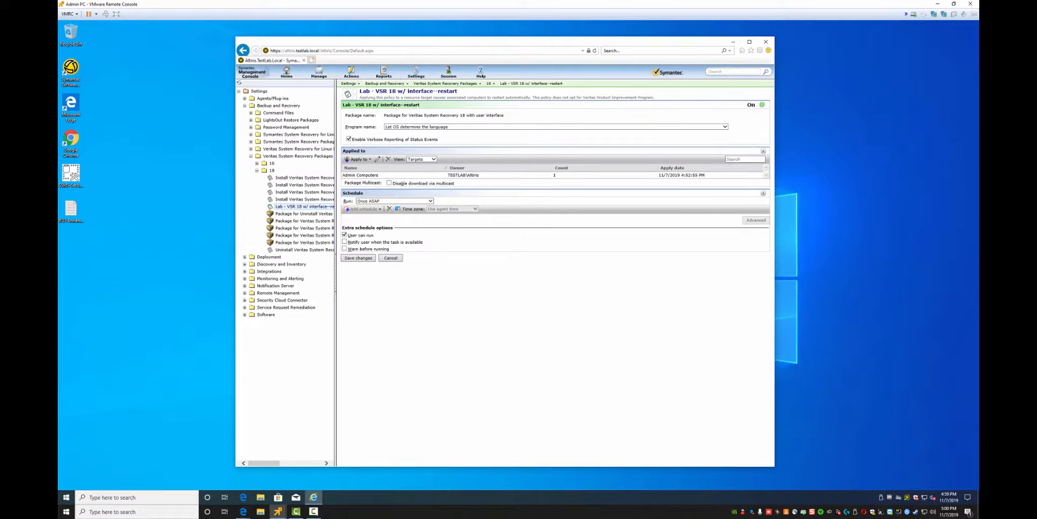
Widen the console's settings tree to show more of the policy names and look through the Home entries
{"action": "left_click_drag", "start_coordinate": [335, 288], "coordinate": [371, 288]}
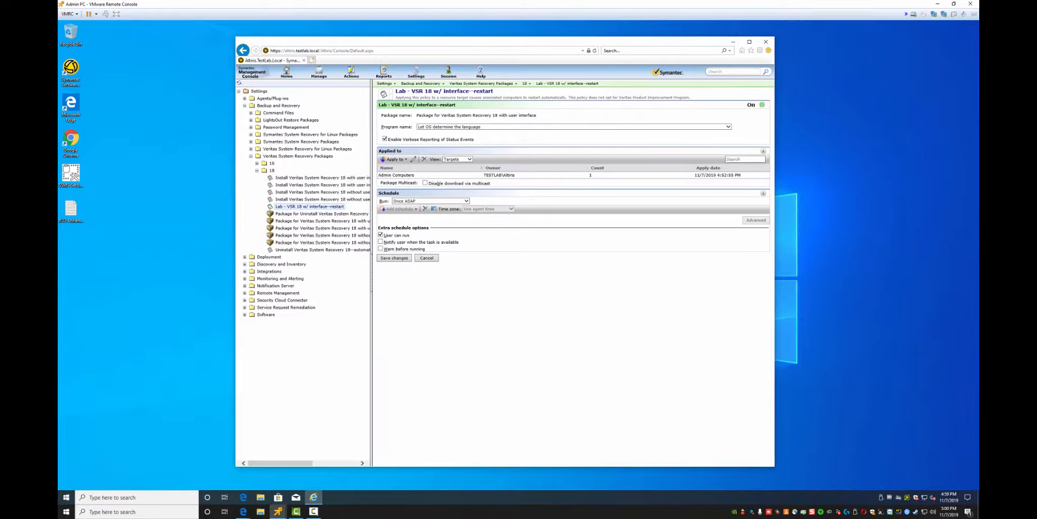
{"action": "mouse_move", "coordinate": [287, 73]}
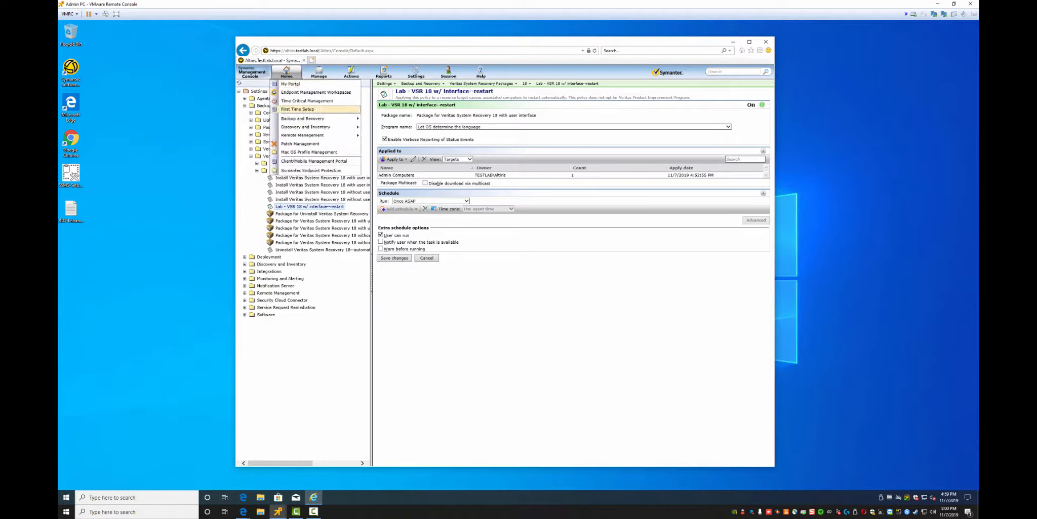
{"action": "mouse_move", "coordinate": [314, 135]}
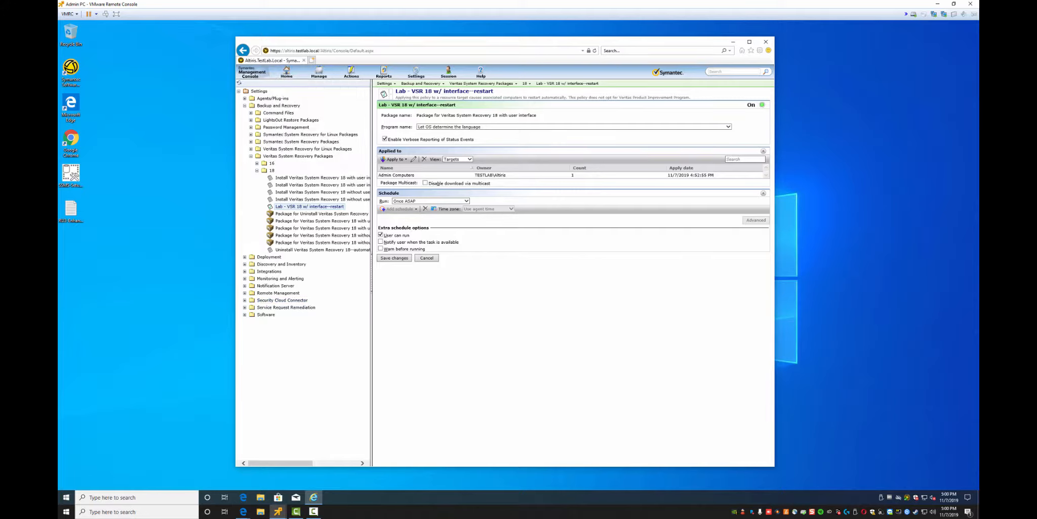
Collapse the Veritas System Recovery Packages folder and show the Veritas System Recovery Plug-in policies under Agents/Plug-ins, Backup and Recovery
{"action": "left_click", "coordinate": [251, 156]}
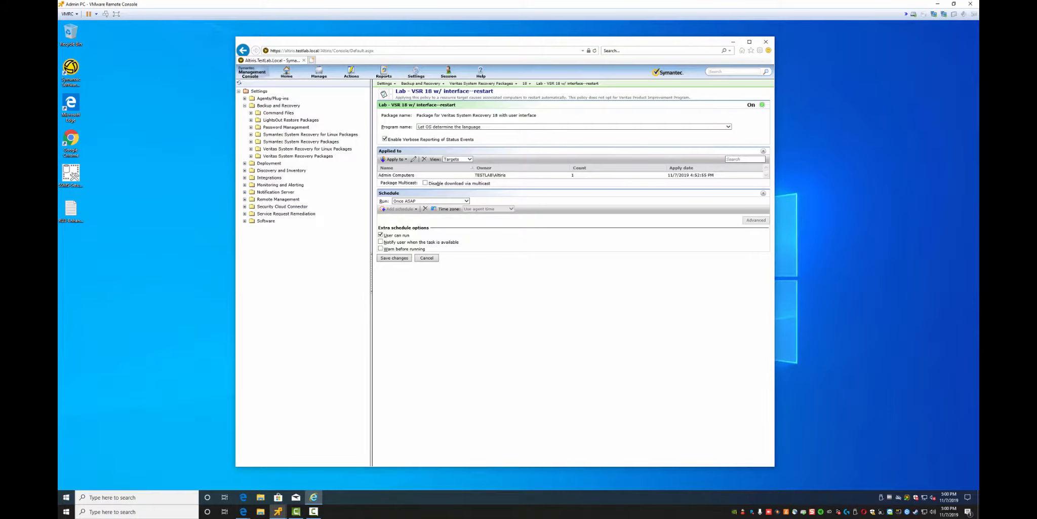
{"action": "left_click", "coordinate": [251, 113]}
{"action": "left_click", "coordinate": [251, 113]}
{"action": "left_click", "coordinate": [245, 99]}
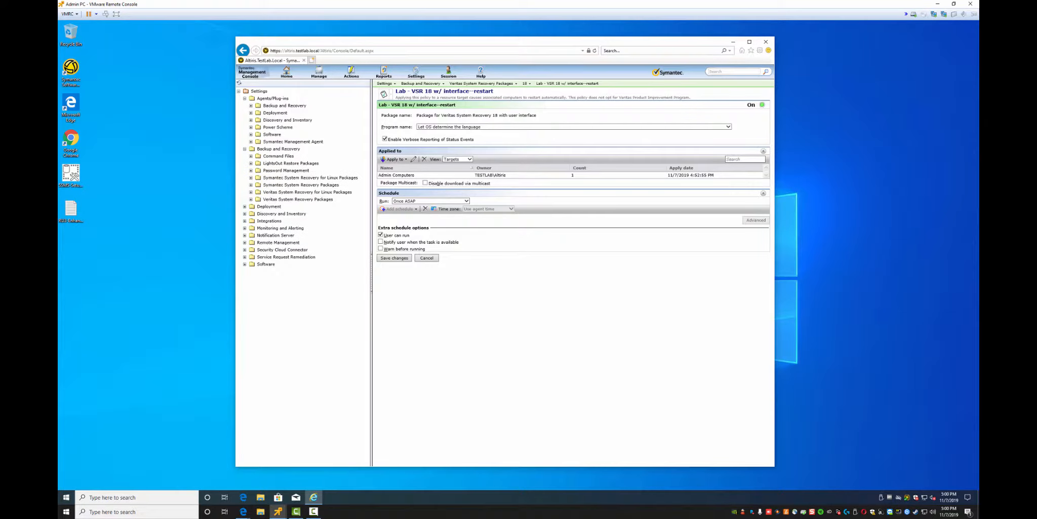
{"action": "left_click", "coordinate": [251, 105]}
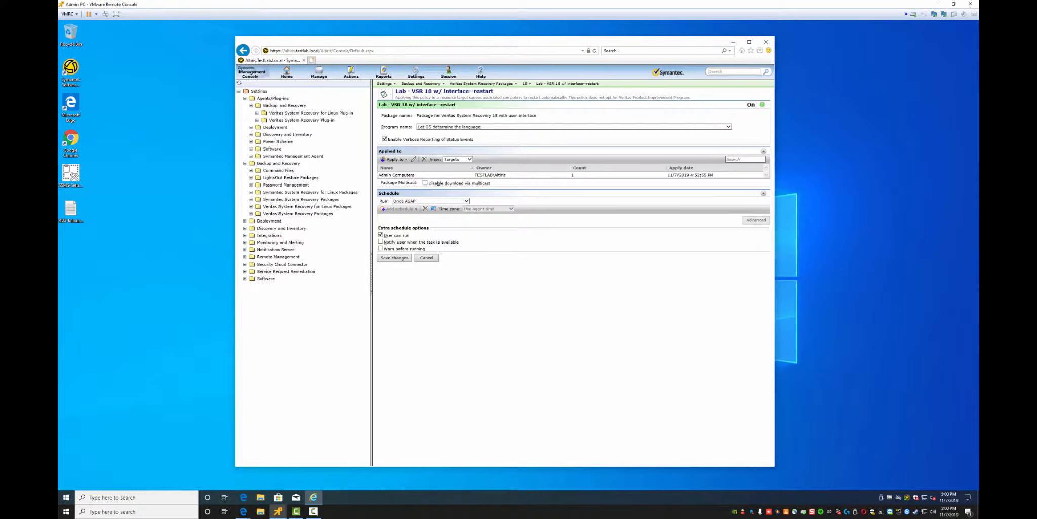
{"action": "left_click", "coordinate": [257, 120]}
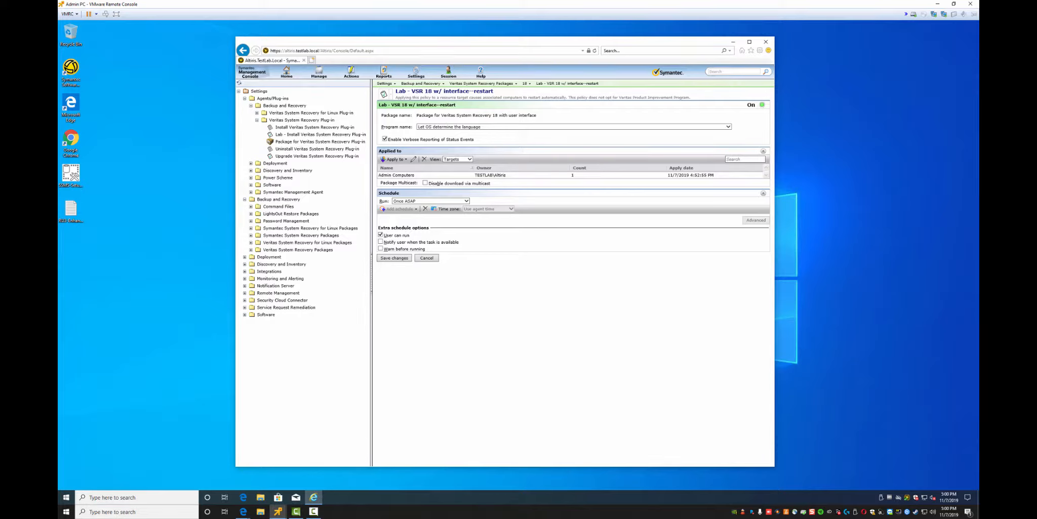
Open the Policies view in the console's Manage area and launch Google Chrome
{"action": "left_click", "coordinate": [319, 73]}
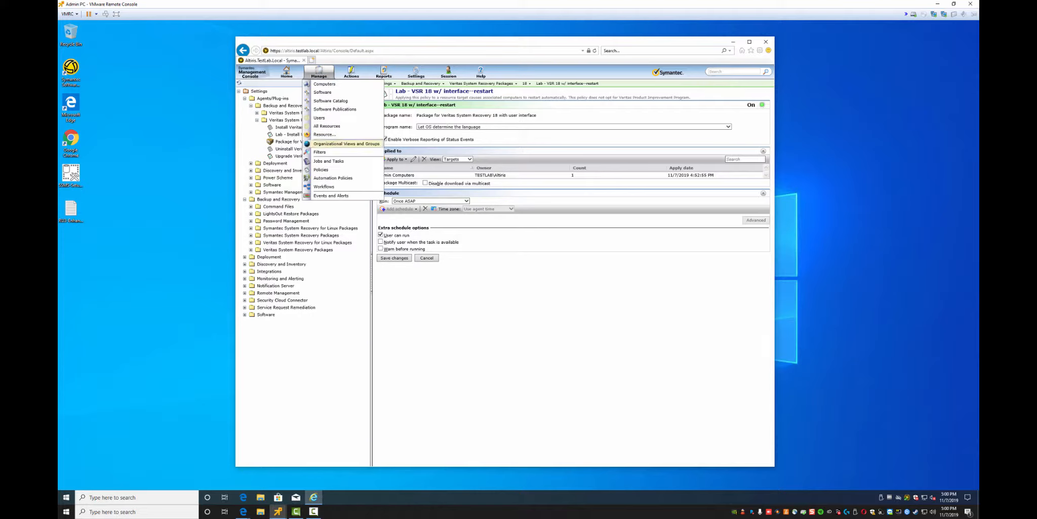
{"action": "left_click", "coordinate": [325, 161]}
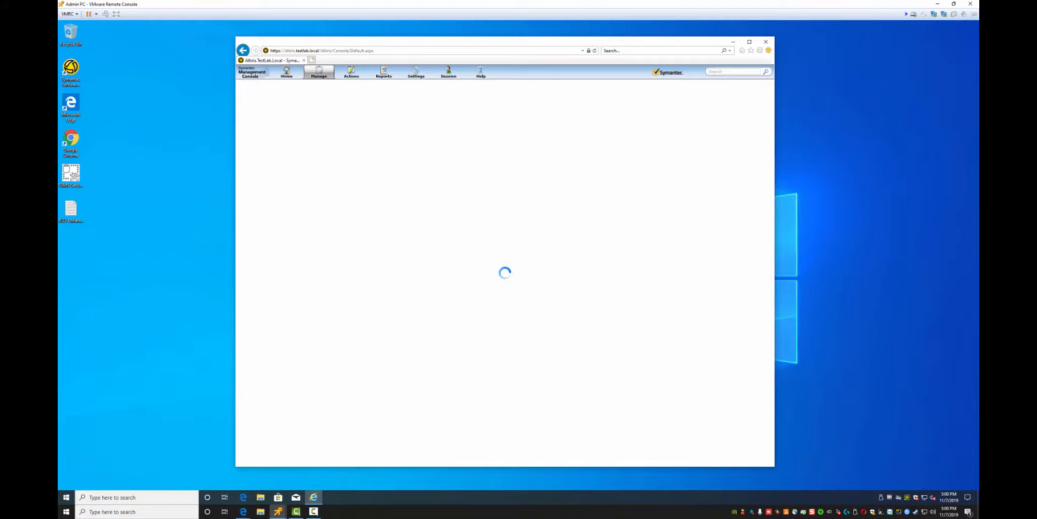
{"action": "left_click", "coordinate": [112, 498]}
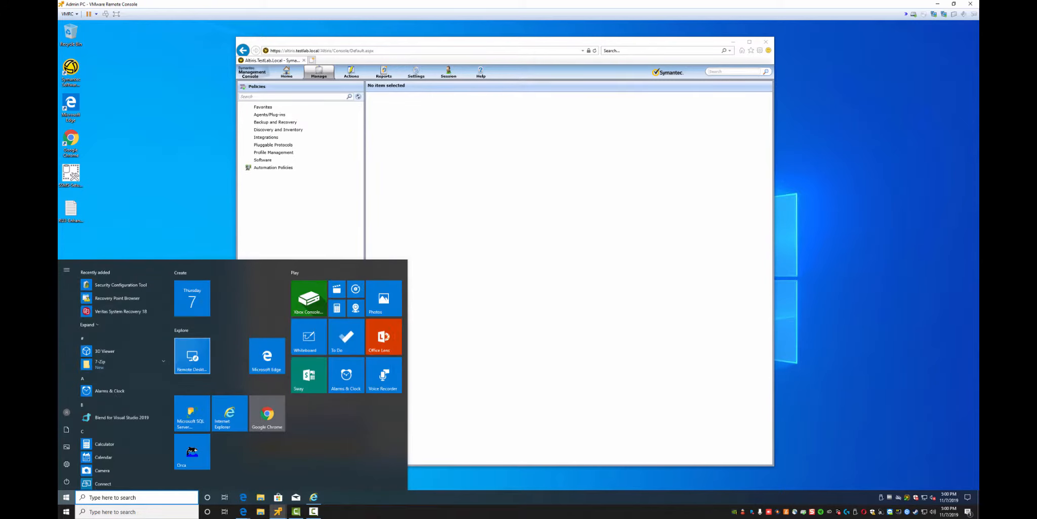
{"action": "left_click", "coordinate": [267, 409]}
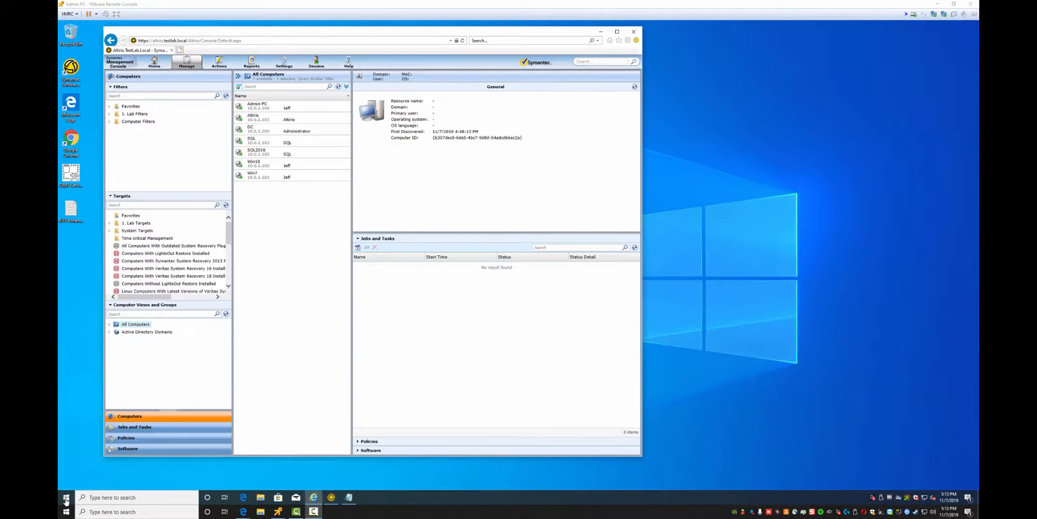
Check the Veritas System Recovery 18 version among the Admin PC's installed apps, then close the Settings window
{"action": "left_click", "coordinate": [66, 499]}
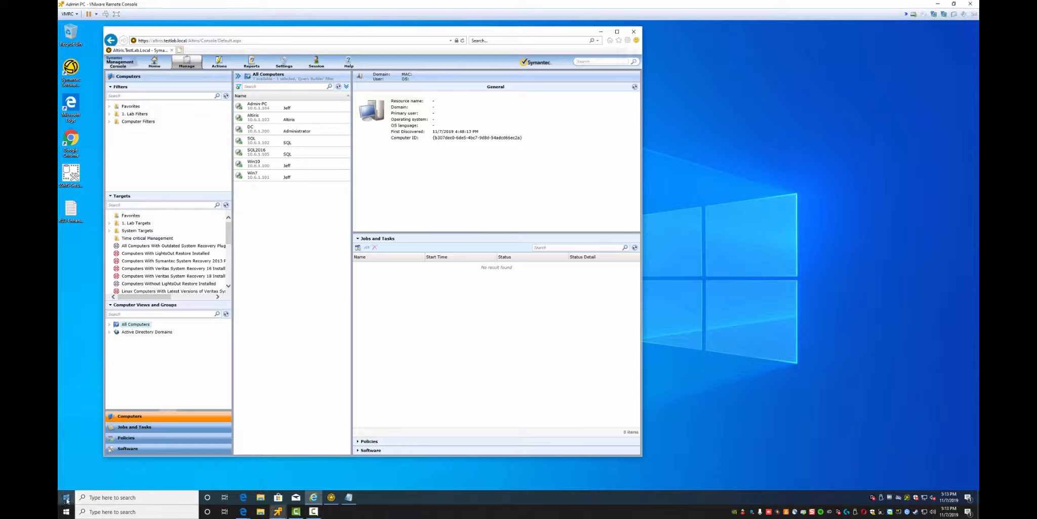
{"action": "right_click", "coordinate": [67, 497]}
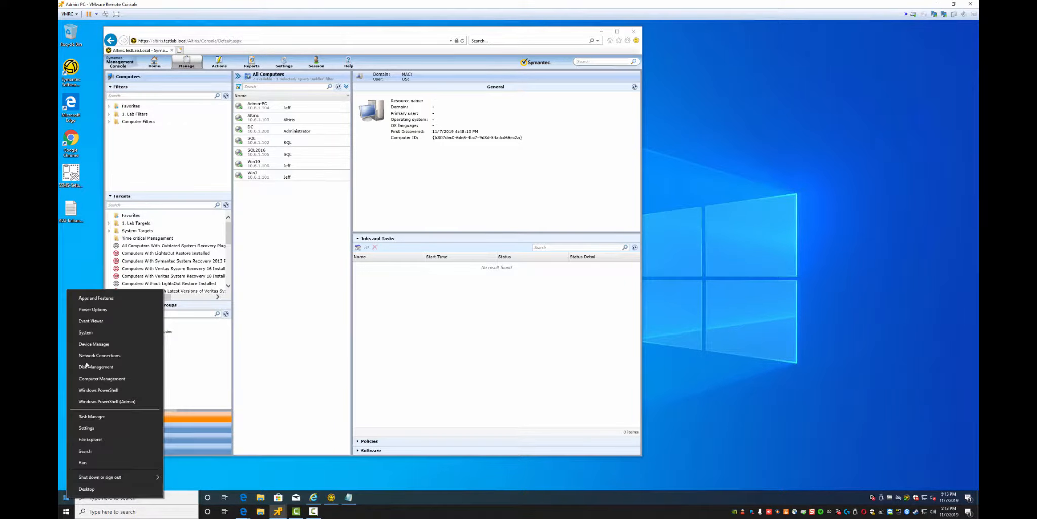
{"action": "left_click", "coordinate": [103, 298]}
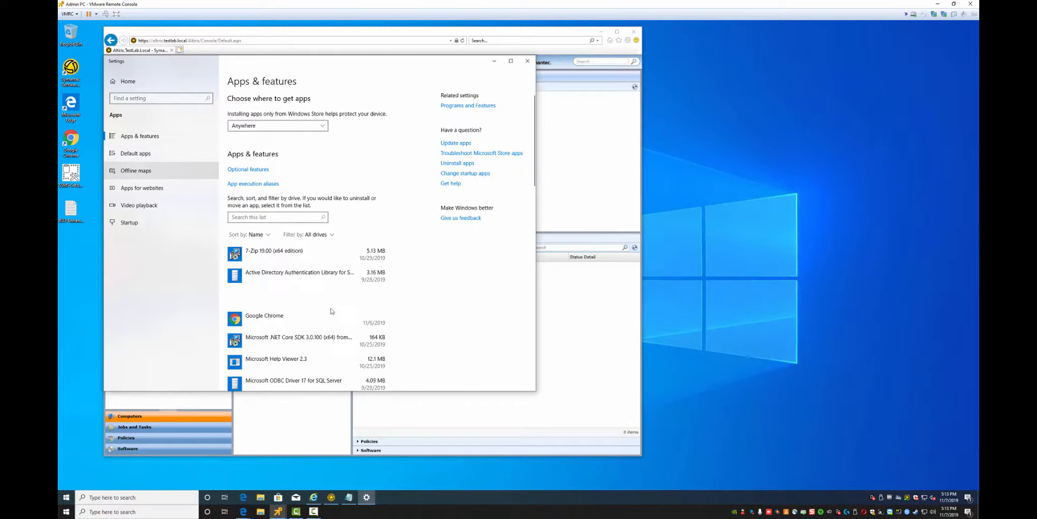
{"action": "scroll", "coordinate": [338, 311], "scroll_direction": "down", "scroll_amount": 10}
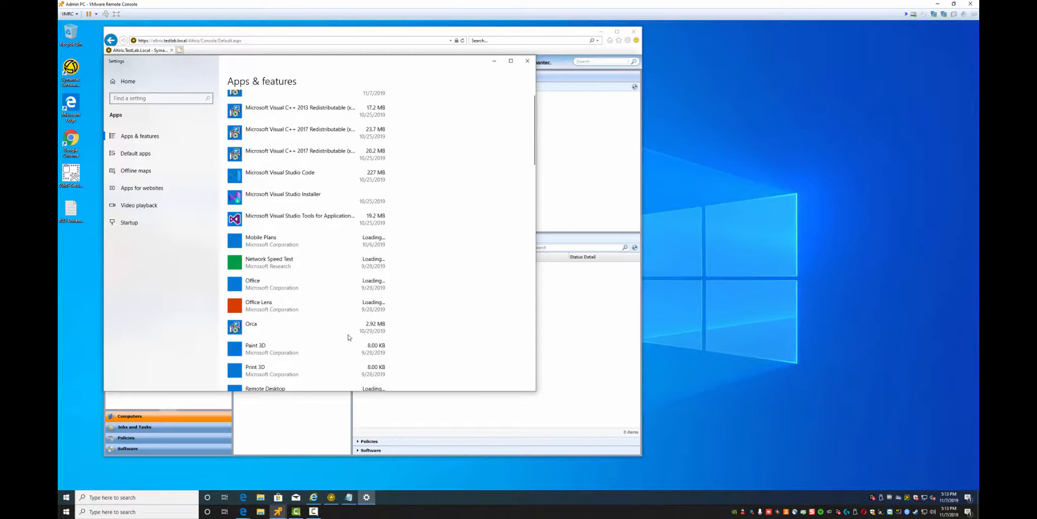
{"action": "scroll", "coordinate": [357, 343], "scroll_direction": "down", "scroll_amount": 10}
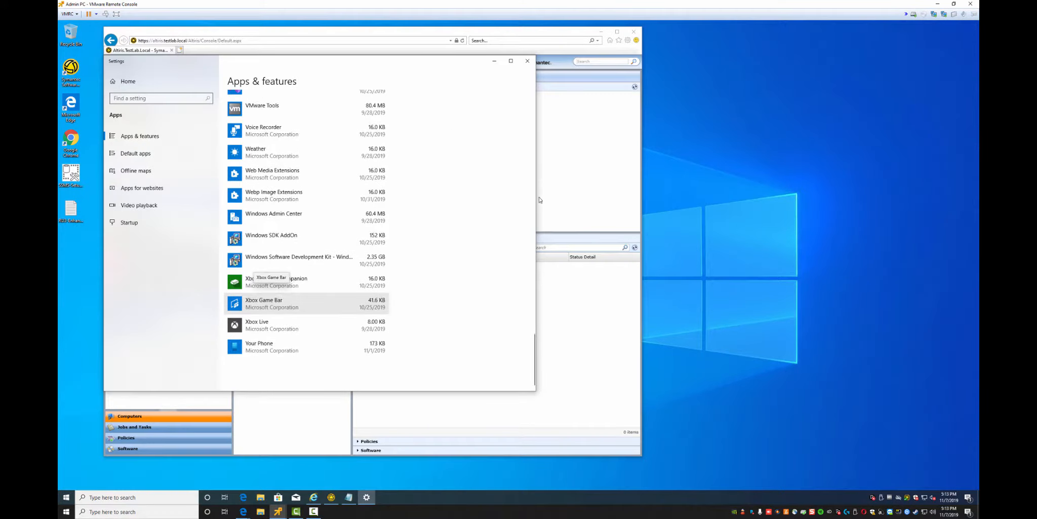
{"action": "scroll", "coordinate": [272, 185], "scroll_direction": "up", "scroll_amount": 3}
{"action": "left_click", "coordinate": [272, 185]}
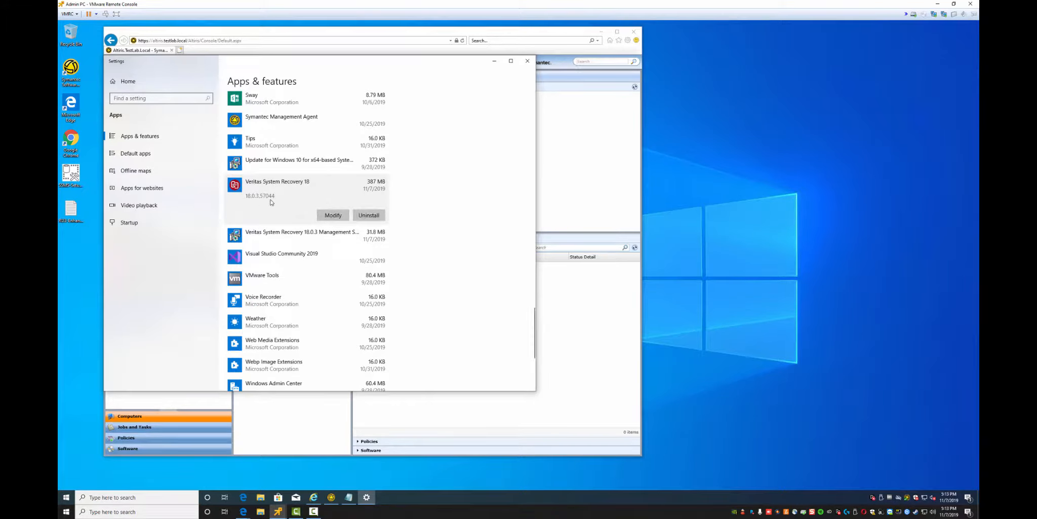
{"action": "left_click", "coordinate": [527, 61]}
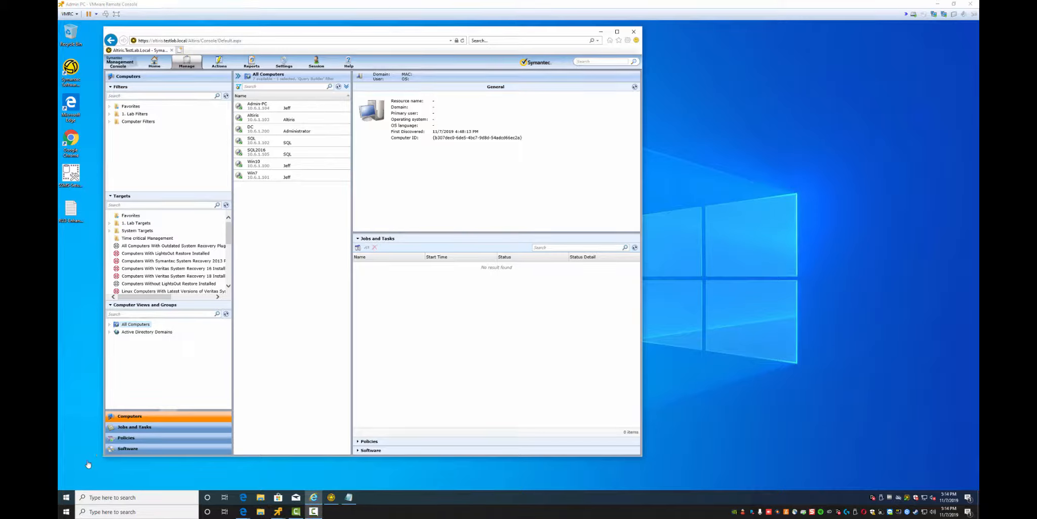
Launch Google Chrome and sign in to the Symantec Management Console with the prefilled credentials
{"action": "left_click", "coordinate": [67, 496]}
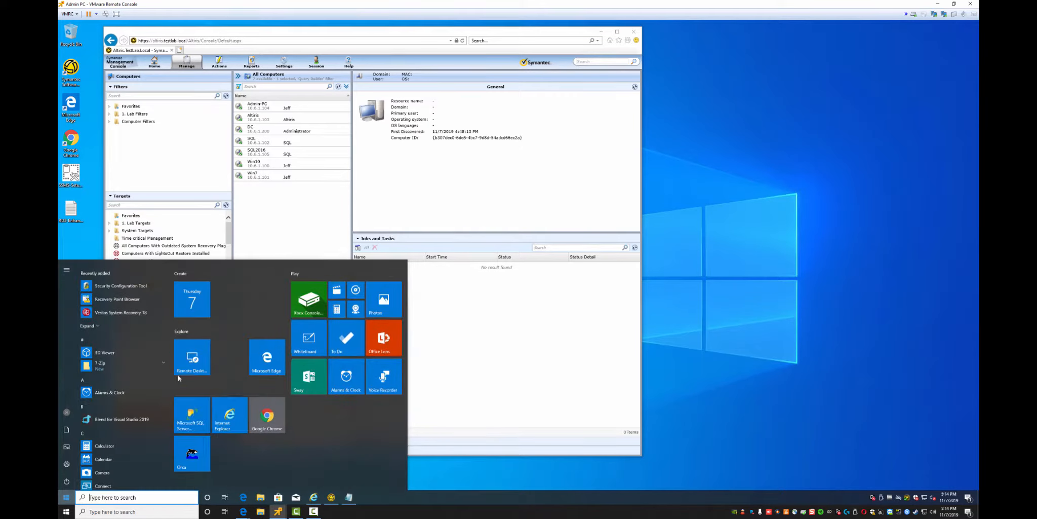
{"action": "left_click", "coordinate": [267, 413]}
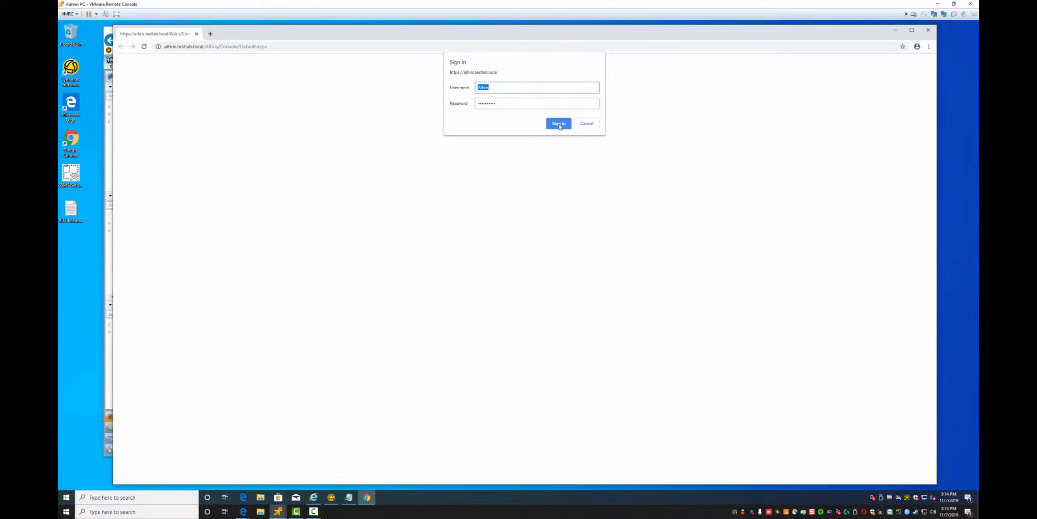
{"action": "left_click", "coordinate": [559, 125]}
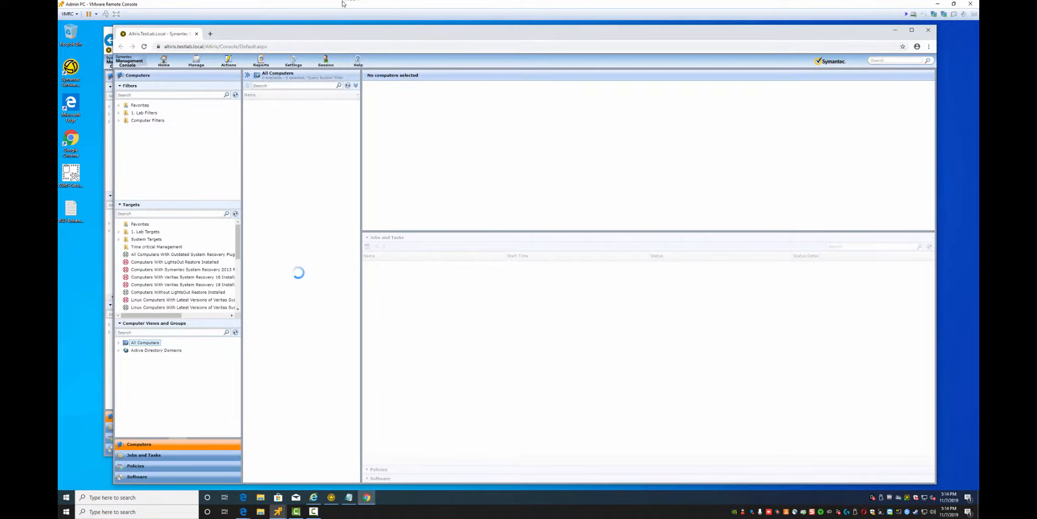
Search the web for "download veritas system recovery 18"
{"action": "left_click", "coordinate": [303, 46]}
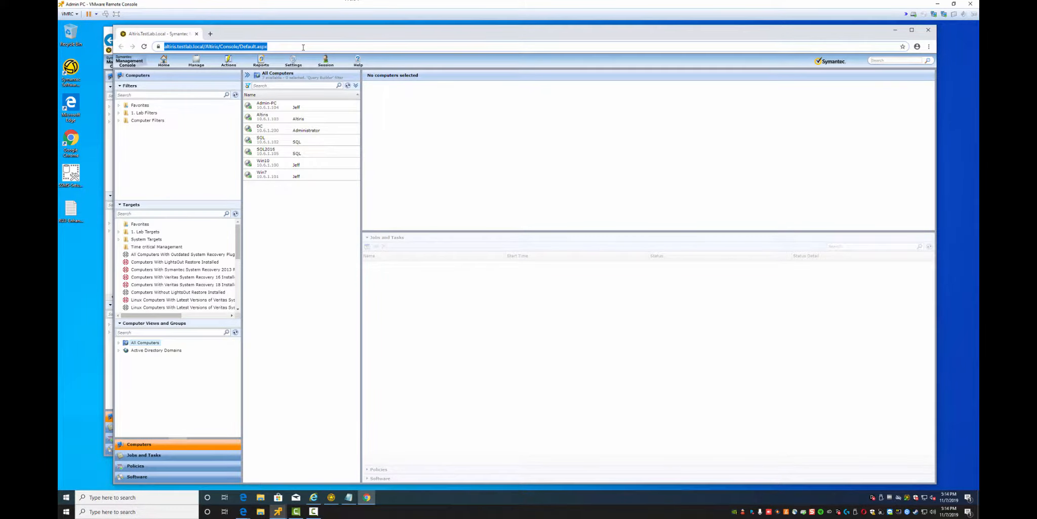
{"action": "type", "text": "download vser"}
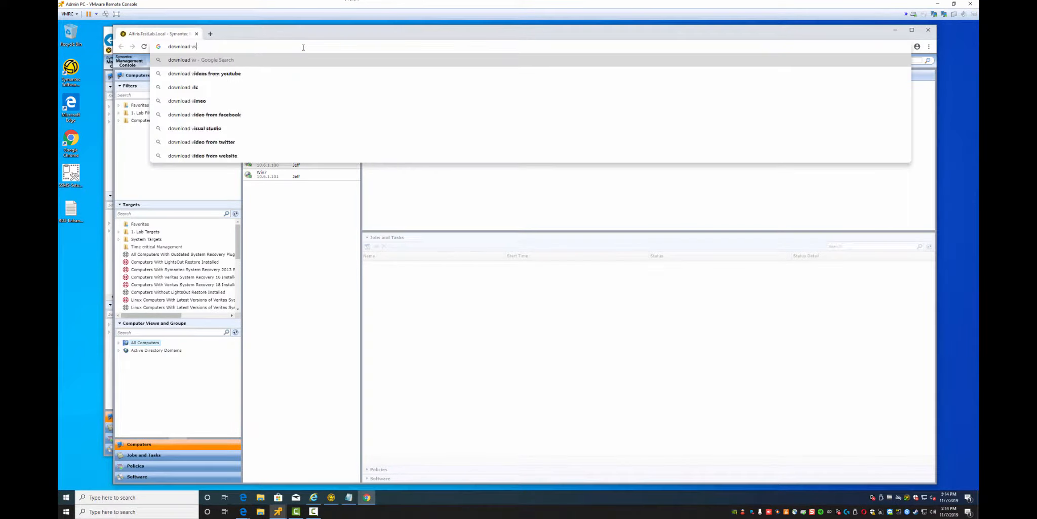
{"action": "key", "text": "BackSpace"}
{"action": "key", "text": "BackSpace"}
{"action": "key", "text": "BackSpace"}
{"action": "type", "text": "eritas system re"}
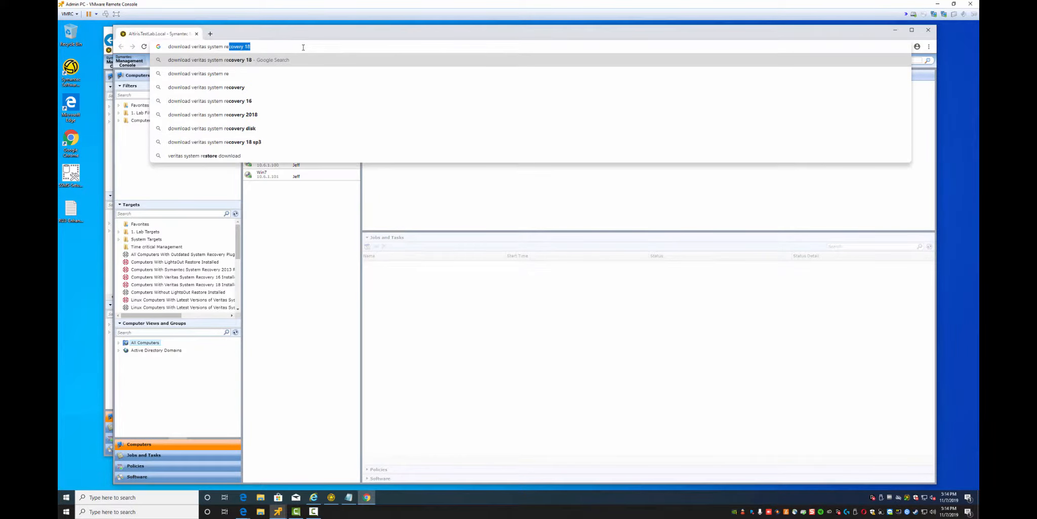
{"action": "key", "text": "Return"}
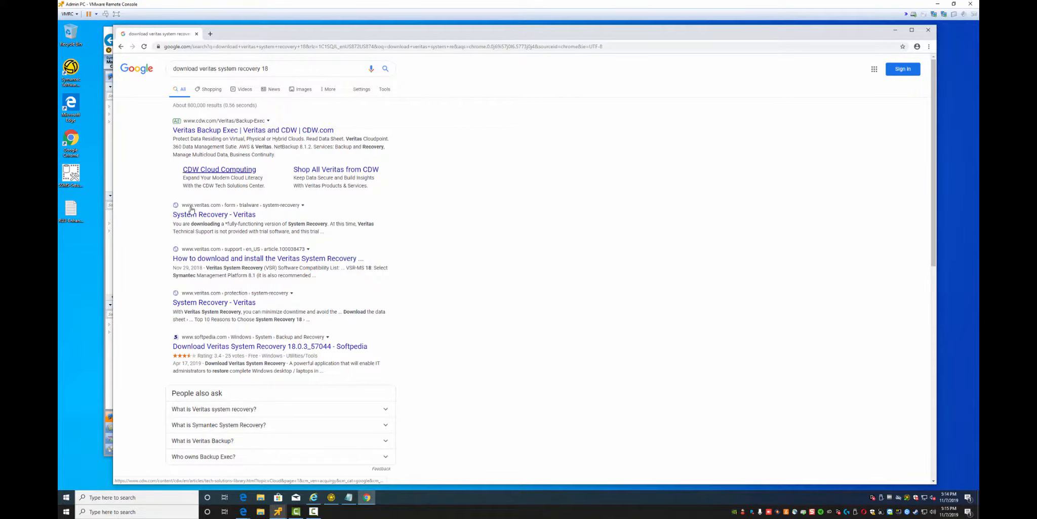
View the Veritas article on downloading and installing the Management Solution, then return to the results and open the System Recovery trial page
{"action": "left_click", "coordinate": [220, 260]}
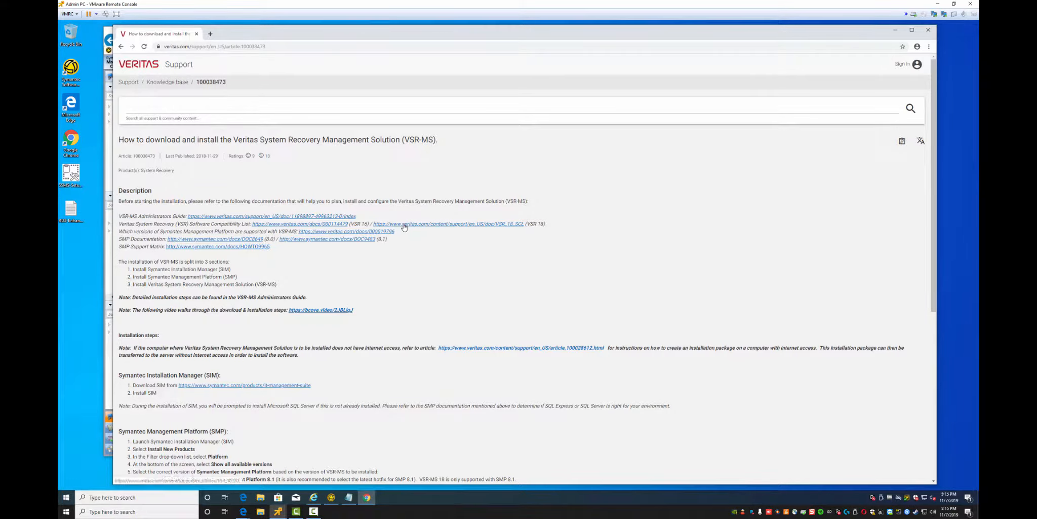
{"action": "left_click", "coordinate": [120, 46]}
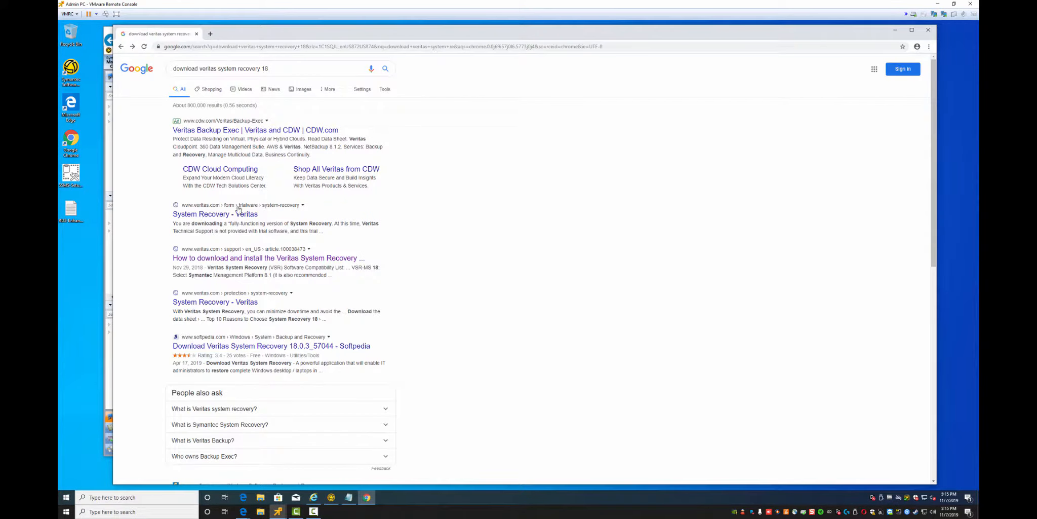
{"action": "left_click", "coordinate": [205, 215]}
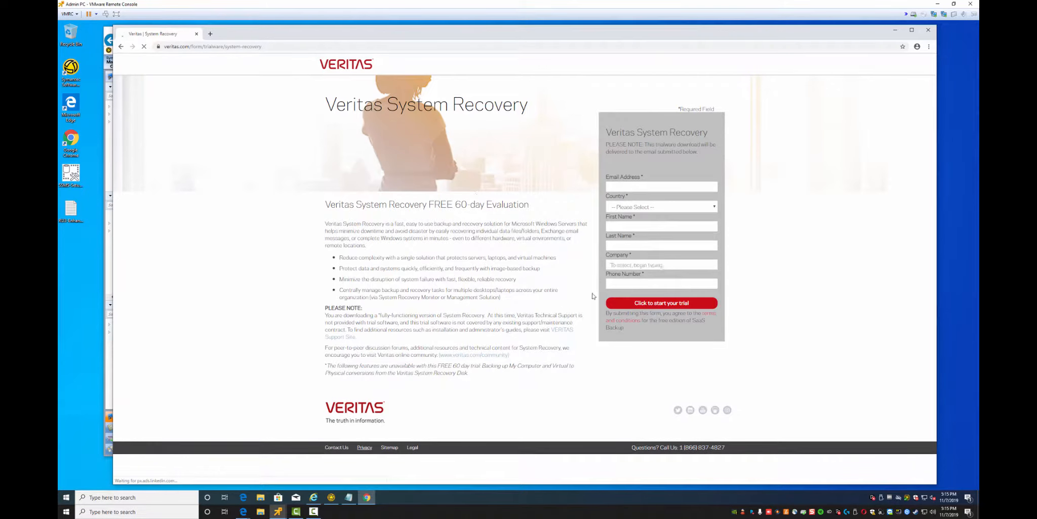
Fill in the trial form's e-mail address and choose United States as the country and New Jersey as the state
{"action": "left_click", "coordinate": [632, 185]}
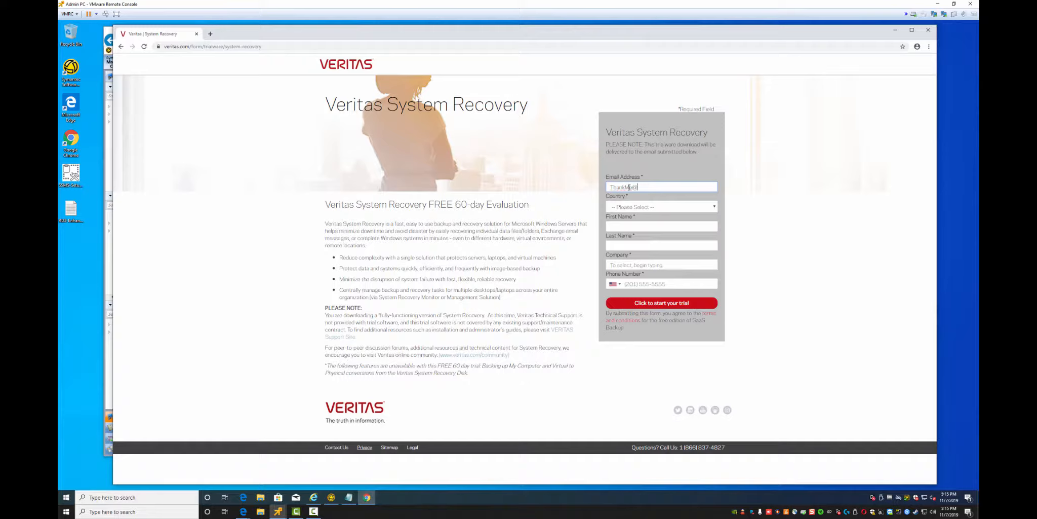
{"action": "key", "text": "Tab"}
{"action": "type", "text": "u"}
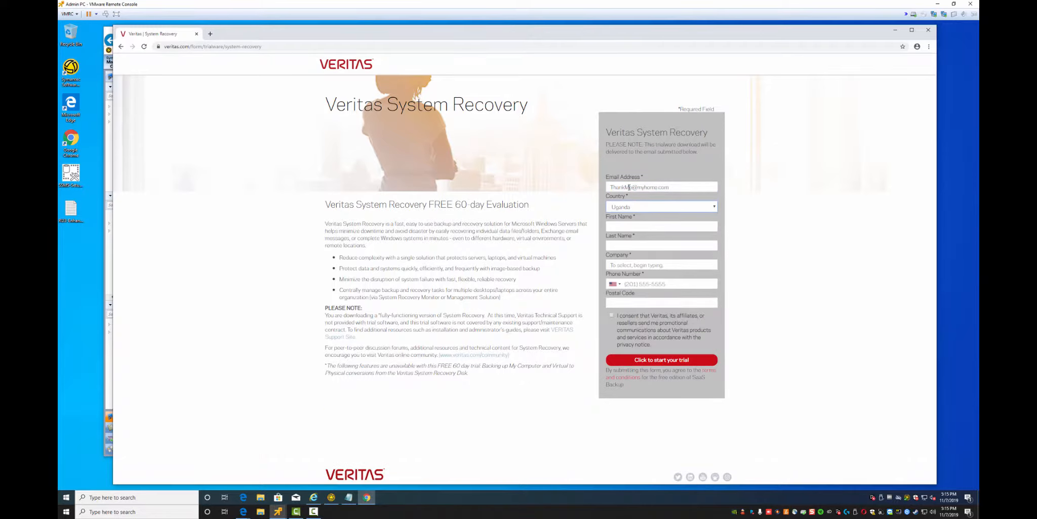
{"action": "type", "text": "nited states"}
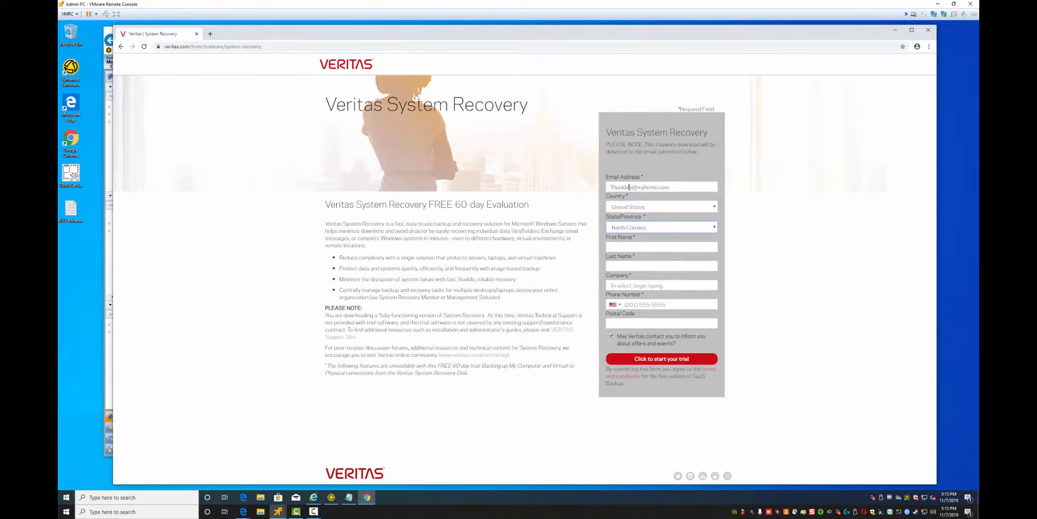
{"action": "key", "text": "n"}
{"action": "key", "text": "n"}
{"action": "key", "text": "n"}
{"action": "key", "text": "n"}
{"action": "key", "text": "Tab"}
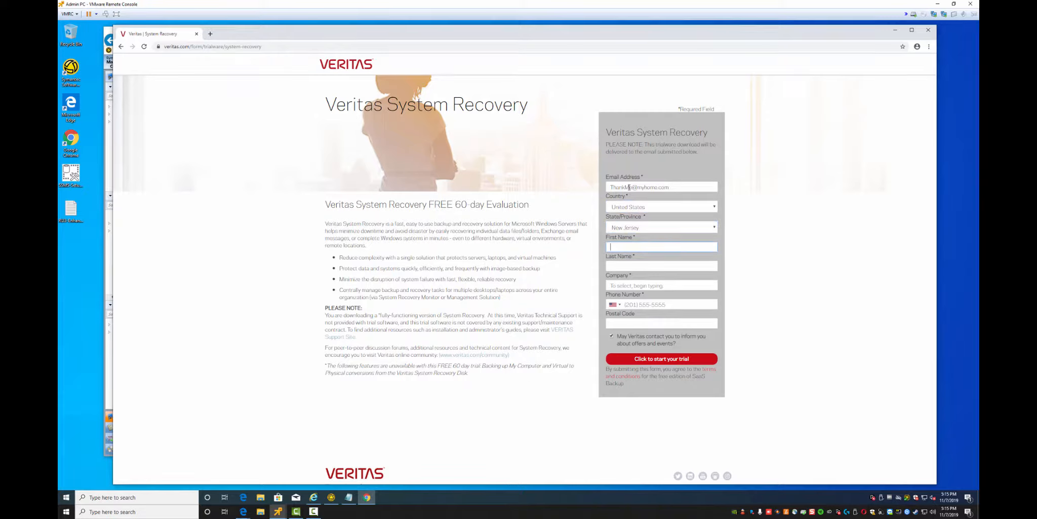
Fill in the first name, last name, company "mine", phone number and postal code, and submit the trial form
{"action": "key", "text": "Tab"}
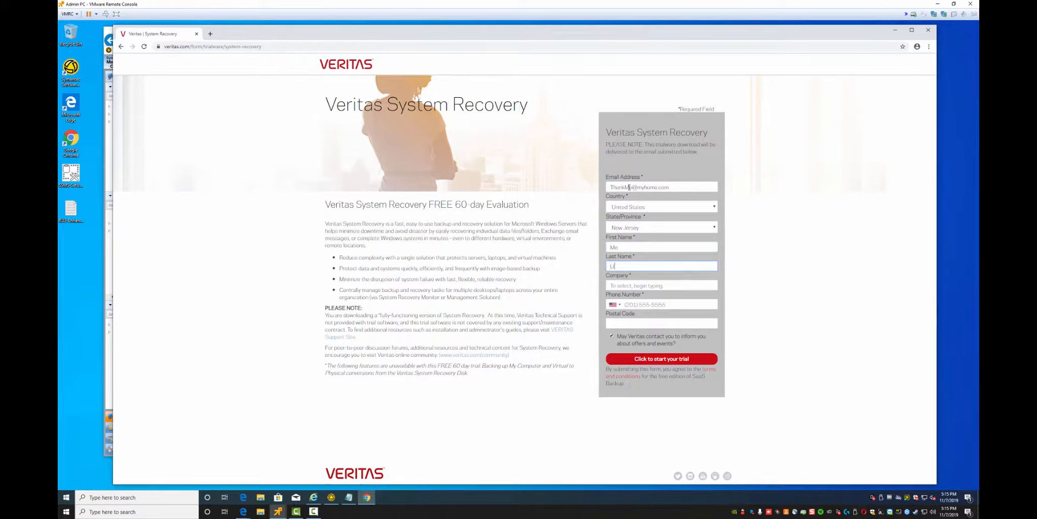
{"action": "key", "text": "Tab"}
{"action": "type", "text": "mine"}
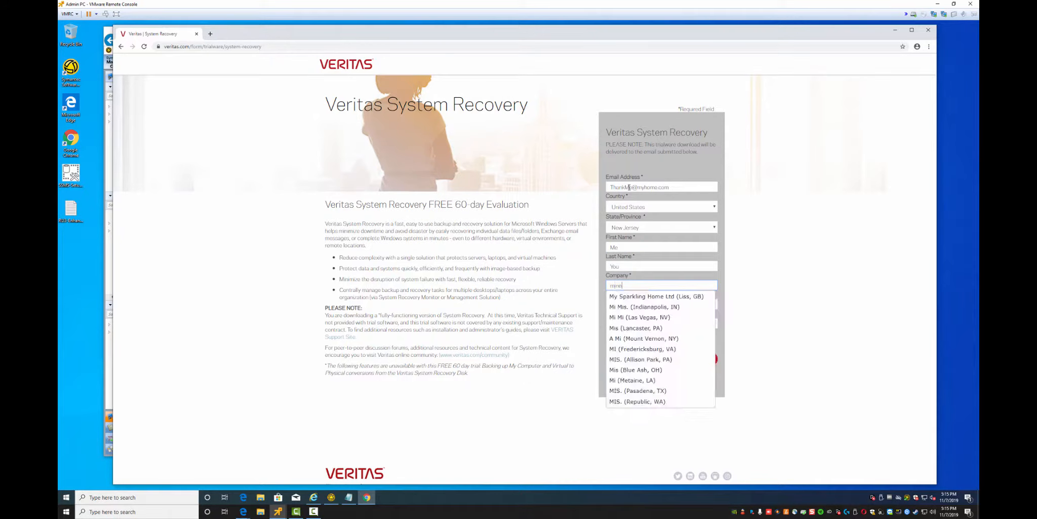
{"action": "key", "text": "Tab"}
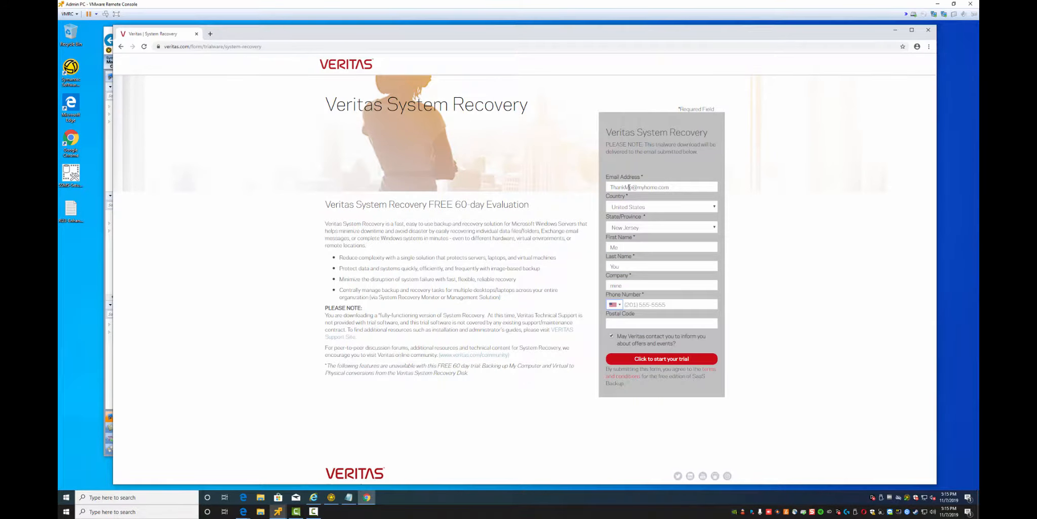
{"action": "key", "text": "Tab"}
{"action": "type", "text": "54"}
{"action": "key", "text": "Tab"}
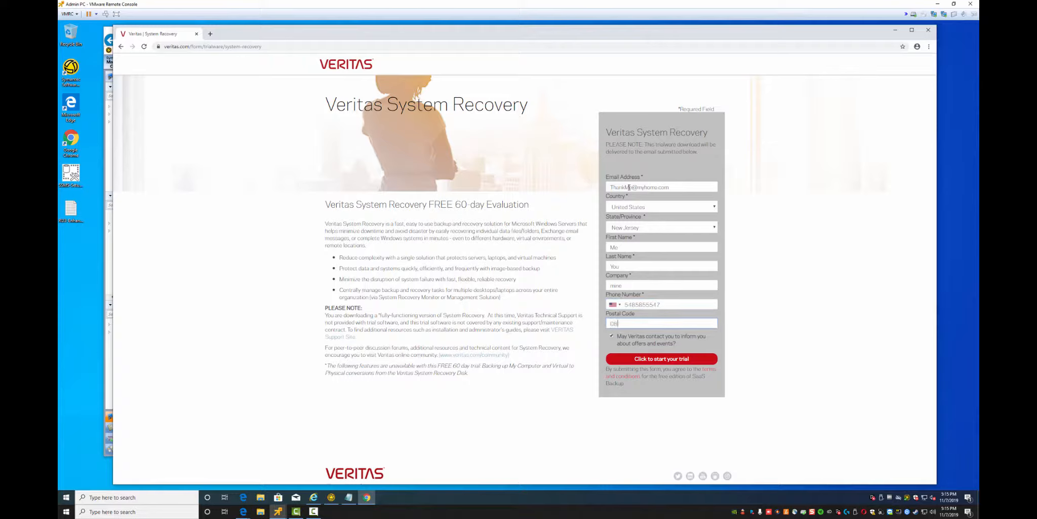
{"action": "key", "text": "Tab"}
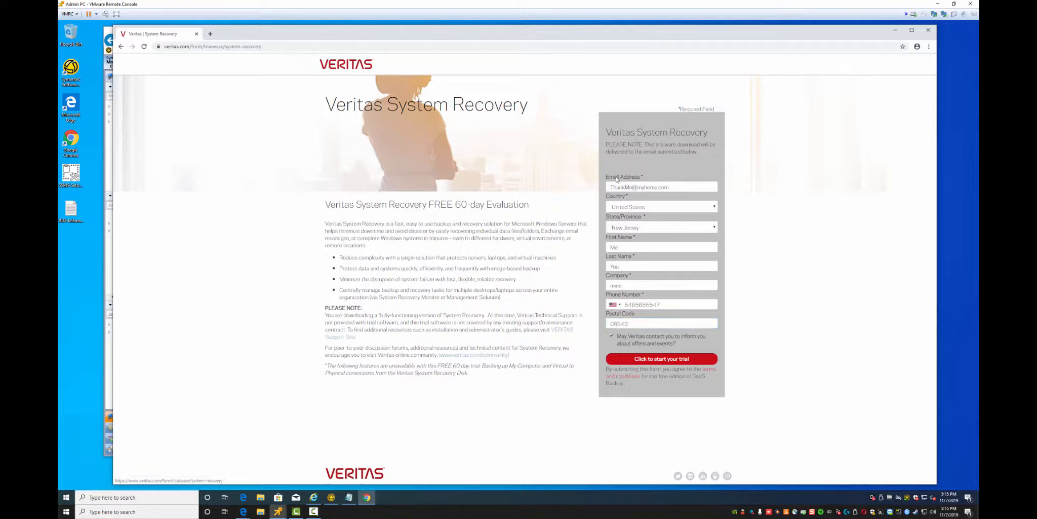
{"action": "left_click", "coordinate": [650, 361]}
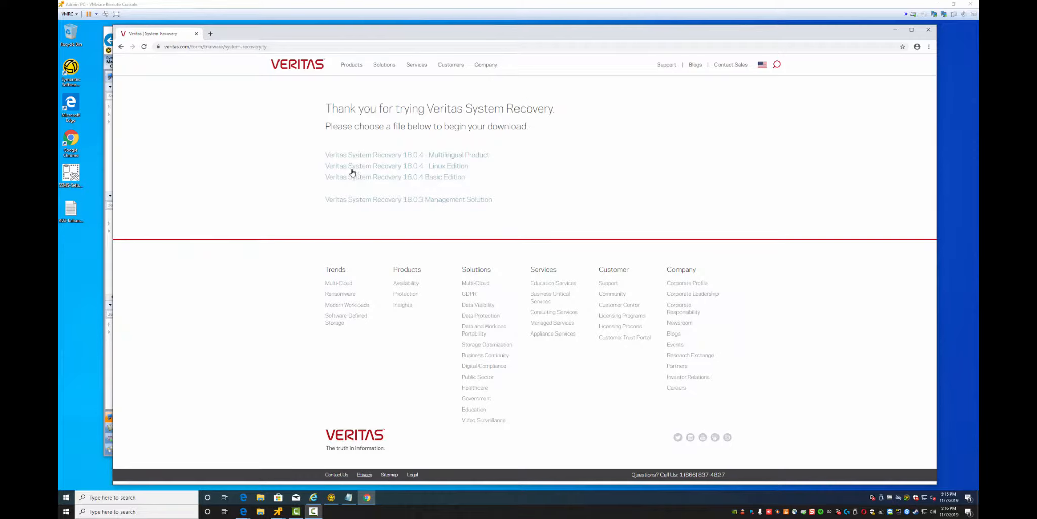
Highlight the 18.0.3 Management Solution entry and download the Veritas System Recovery 18.0.4 Multilingual Product
{"action": "left_click_drag", "start_coordinate": [322, 200], "coordinate": [353, 200]}
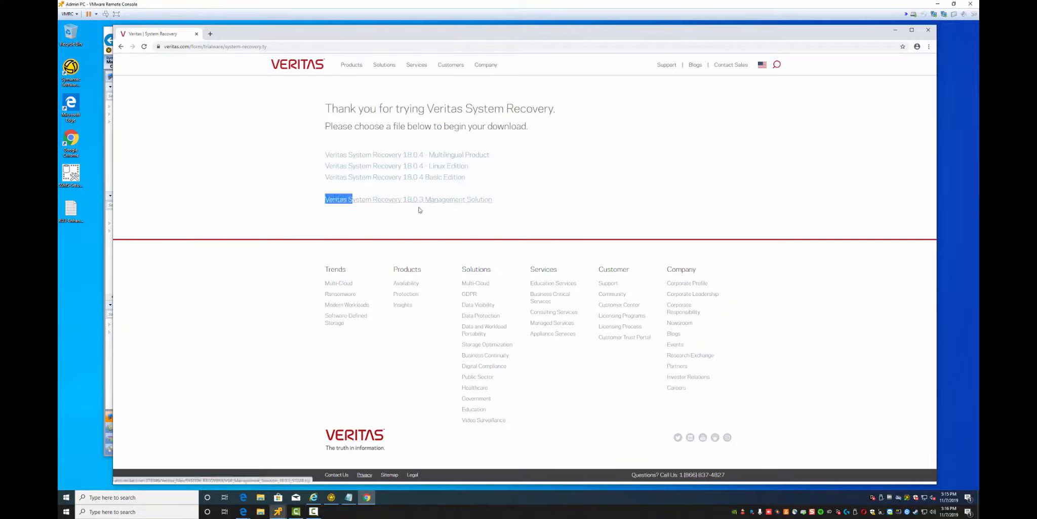
{"action": "left_click_drag", "start_coordinate": [419, 210], "coordinate": [494, 201]}
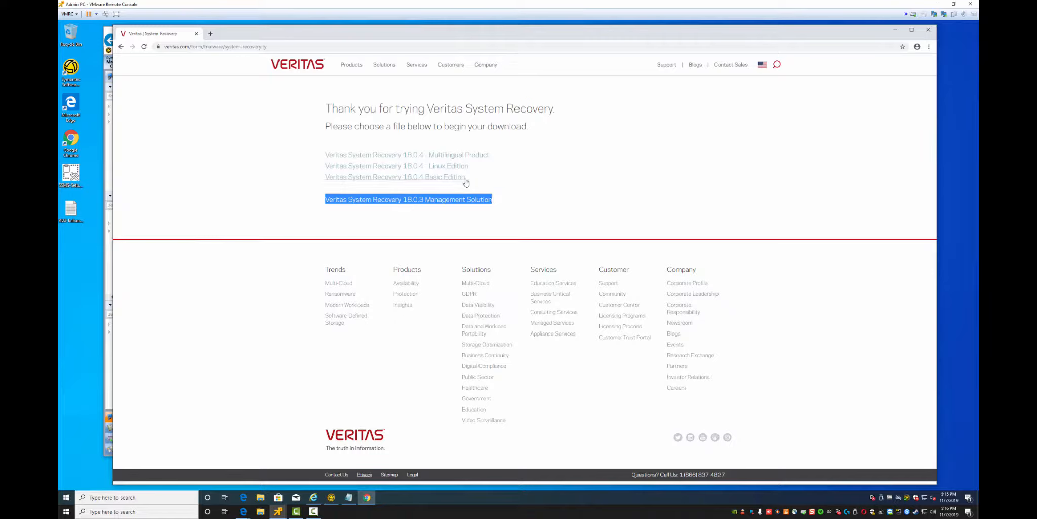
{"action": "left_click", "coordinate": [410, 158]}
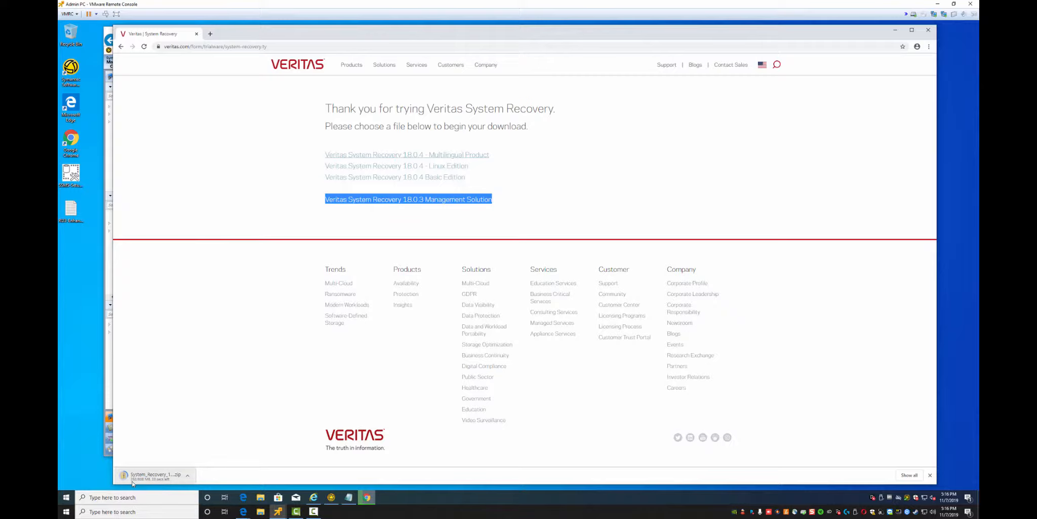
Go to speedtest.net and run an internet speed test while the download continues
{"action": "left_click", "coordinate": [244, 499]}
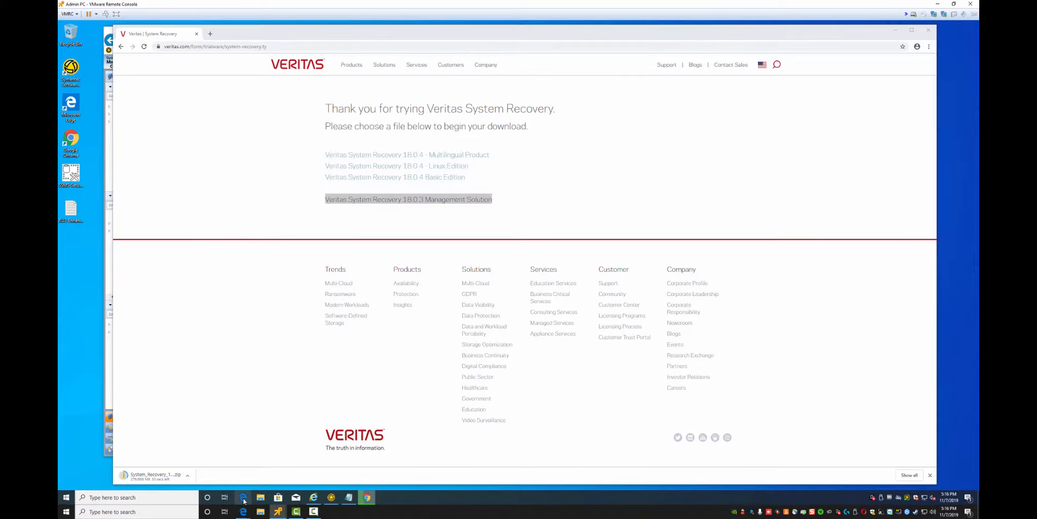
{"action": "left_click", "coordinate": [274, 47]}
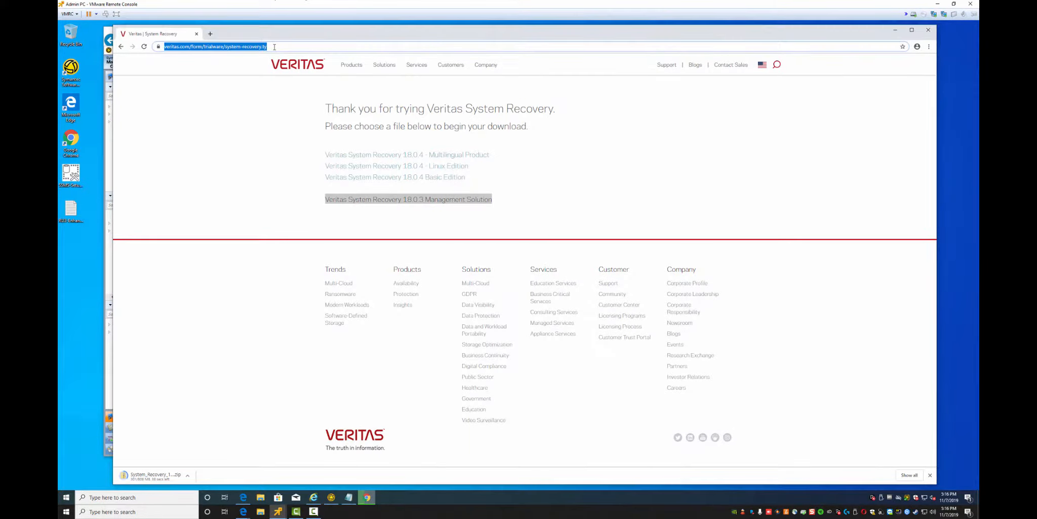
{"action": "type", "text": "speedtest.ne"}
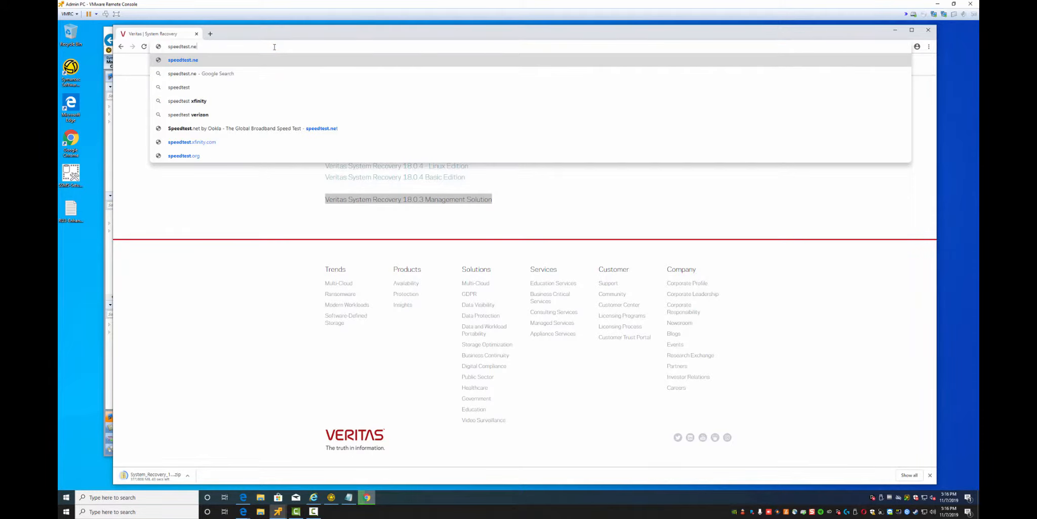
{"action": "type", "text": "t"}
{"action": "key", "text": "Return"}
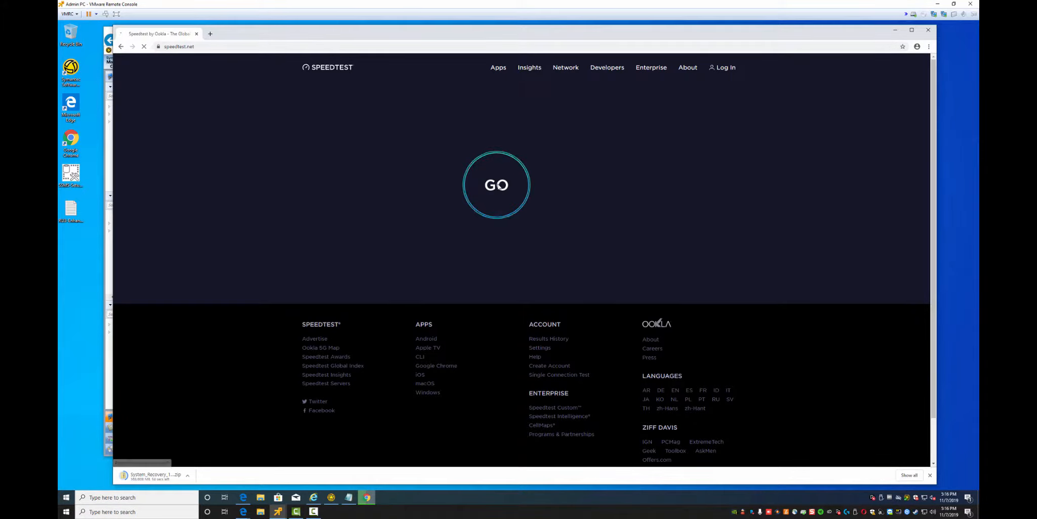
{"action": "left_click", "coordinate": [499, 186]}
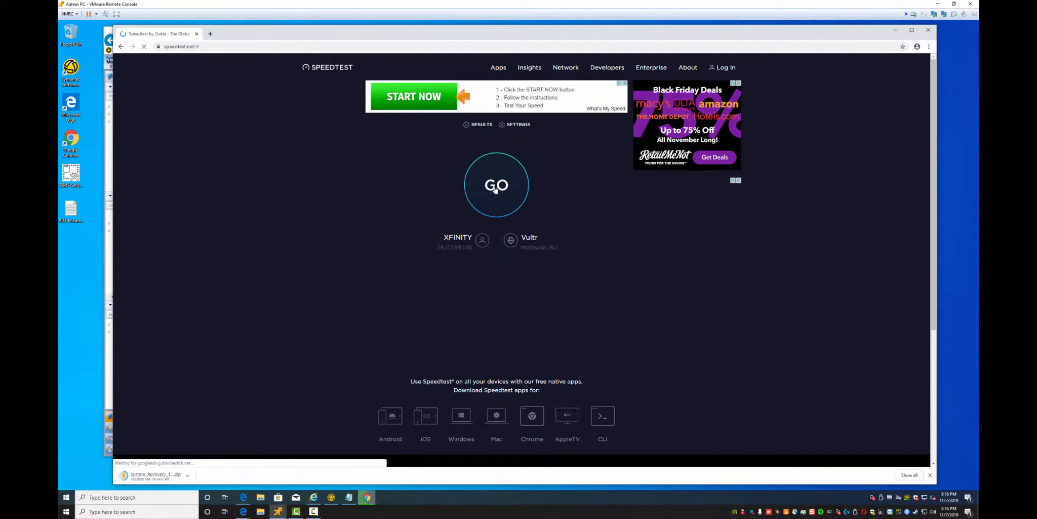
{"action": "left_click", "coordinate": [495, 187]}
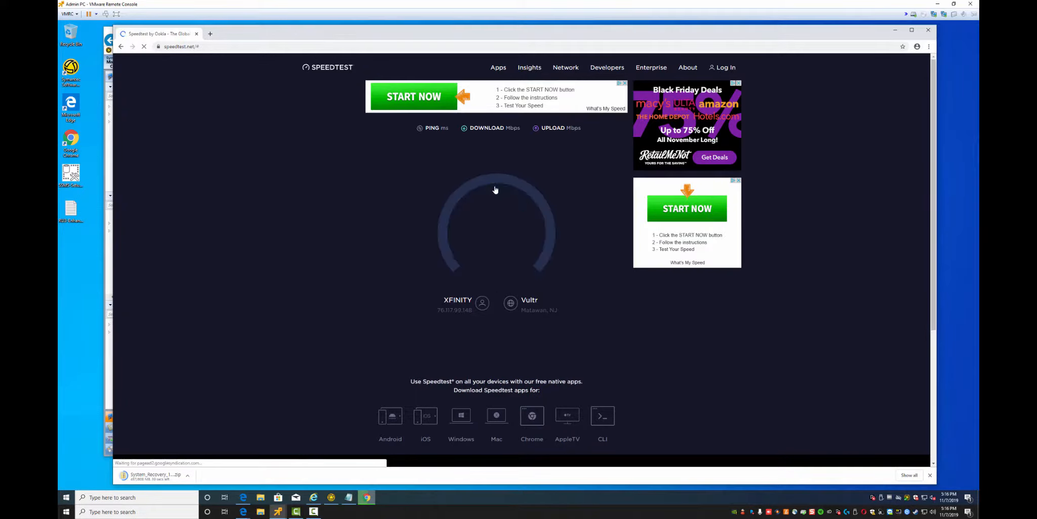
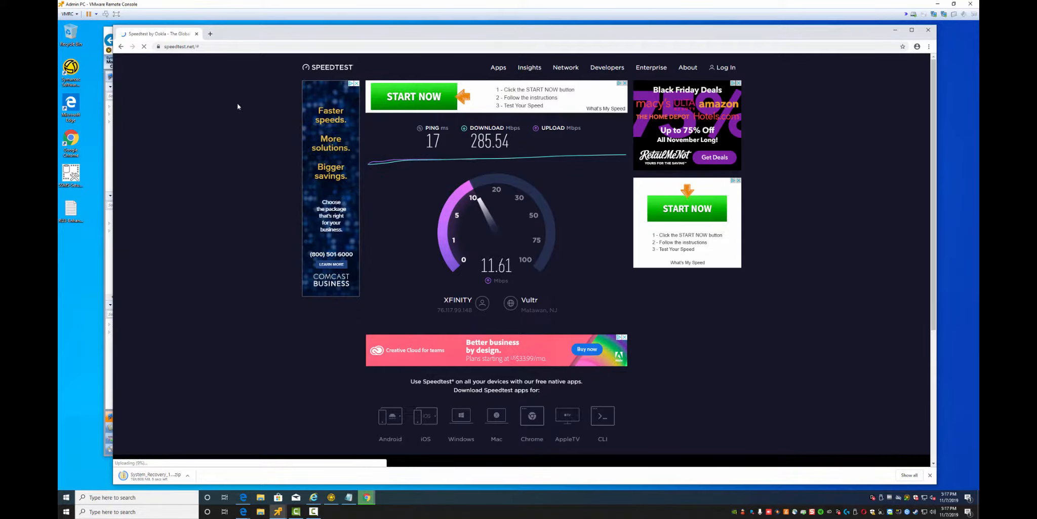
Keep the download running instead of exiting Chrome, check the contents of the downloaded 18.0.4 zip, and return to the Downloads folder
{"action": "left_click", "coordinate": [929, 30]}
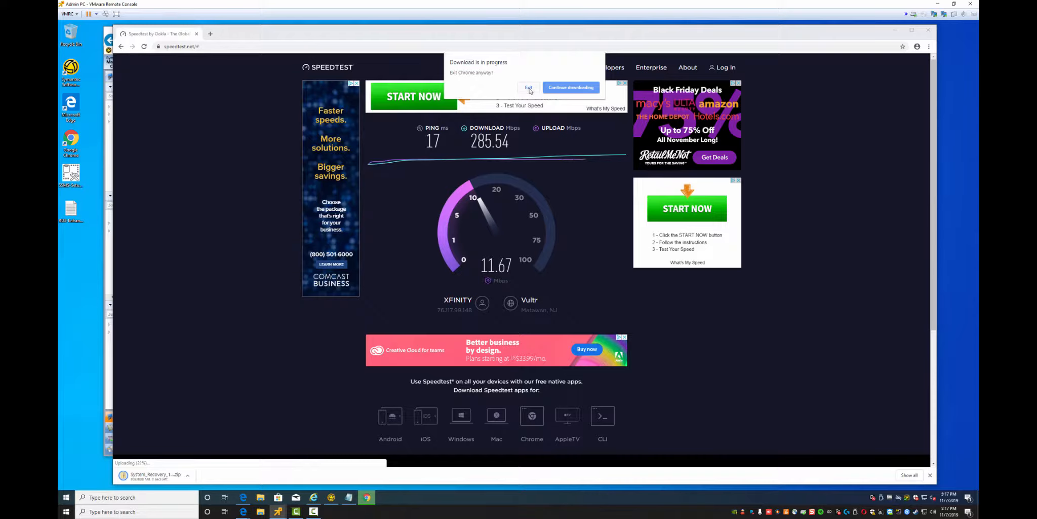
{"action": "left_click", "coordinate": [570, 89]}
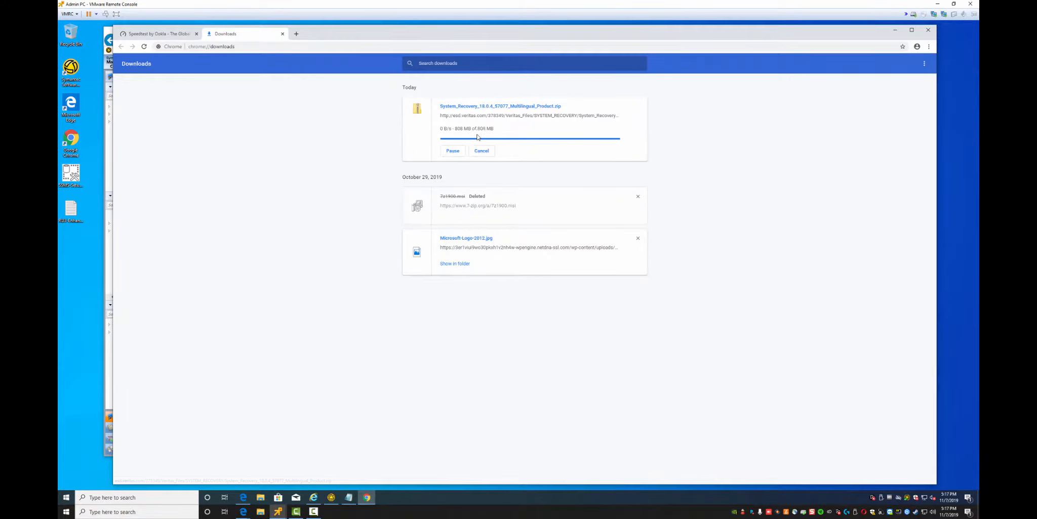
{"action": "left_click", "coordinate": [459, 132]}
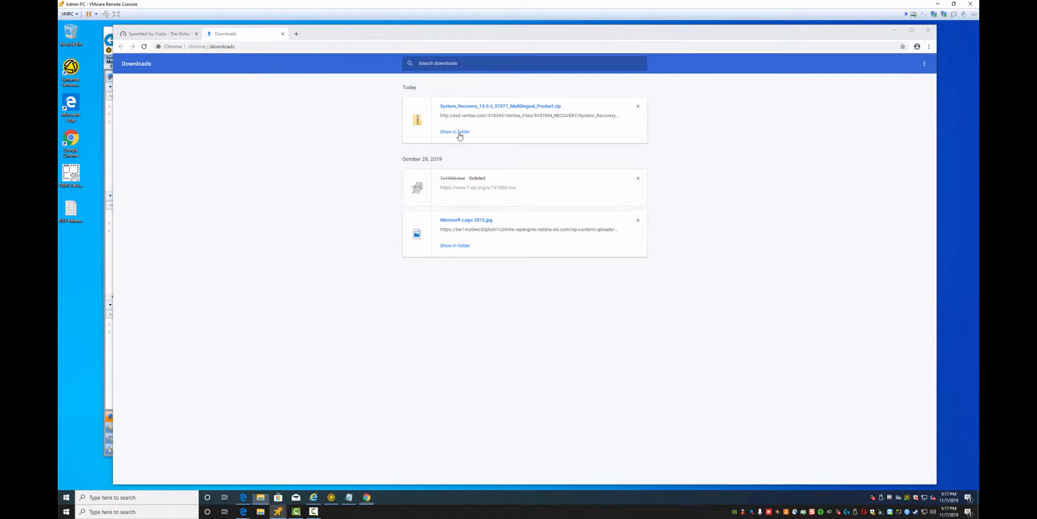
{"action": "double_click", "coordinate": [567, 162]}
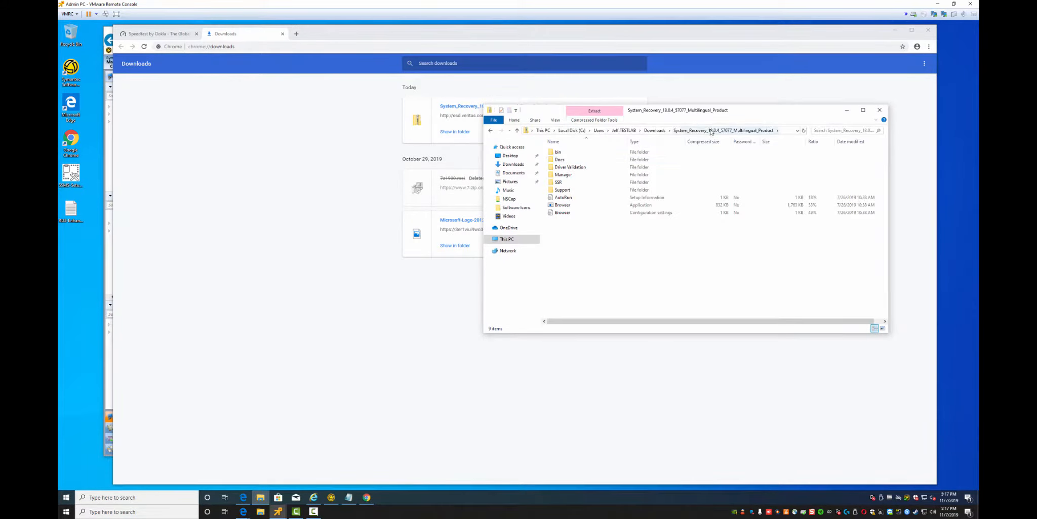
{"action": "left_click", "coordinate": [655, 131]}
Extract the 18.0.4 Multilingual Product zip with 7-Zip into its own named folder on the desktop and close the Downloads folder window
{"action": "left_click_drag", "start_coordinate": [578, 165], "coordinate": [88, 275]}
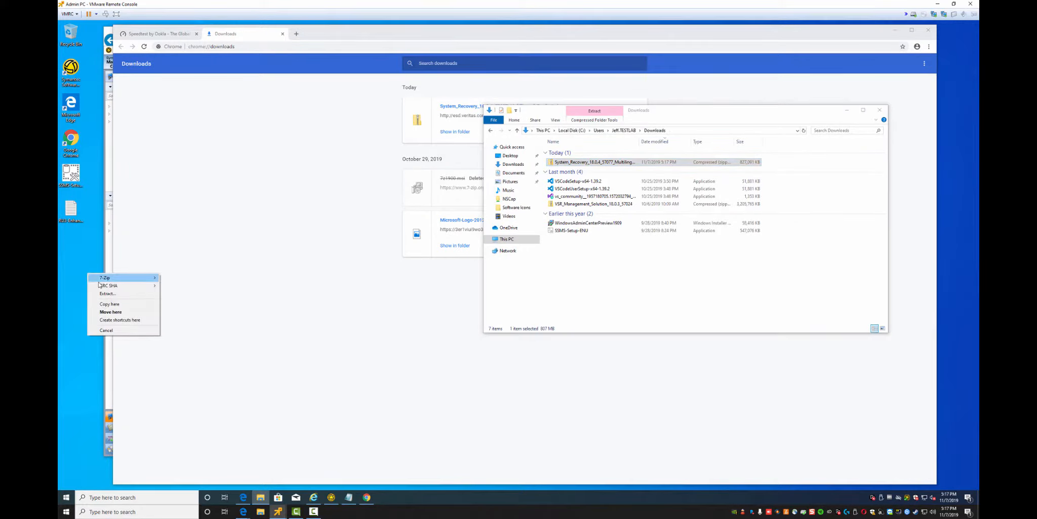
{"action": "mouse_move", "coordinate": [106, 280]}
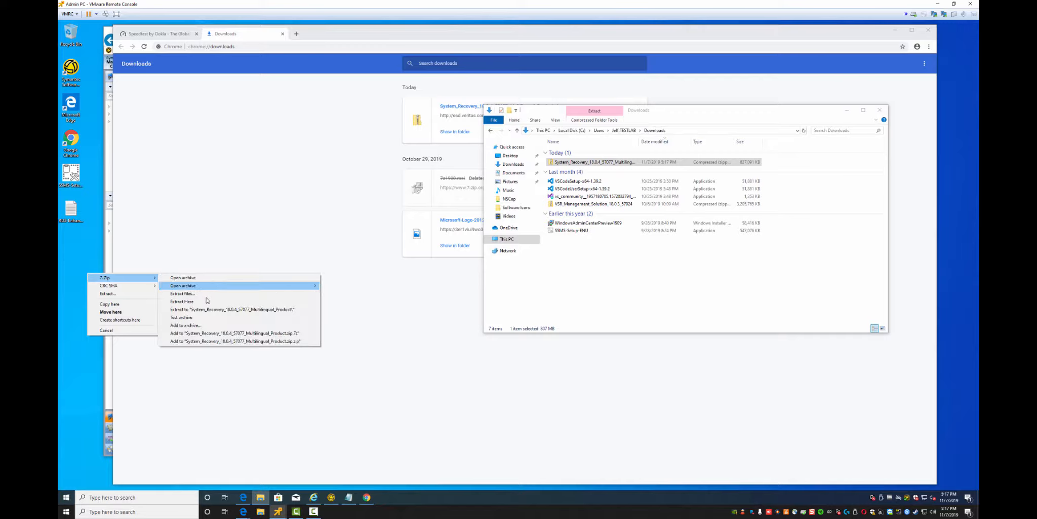
{"action": "left_click", "coordinate": [193, 310]}
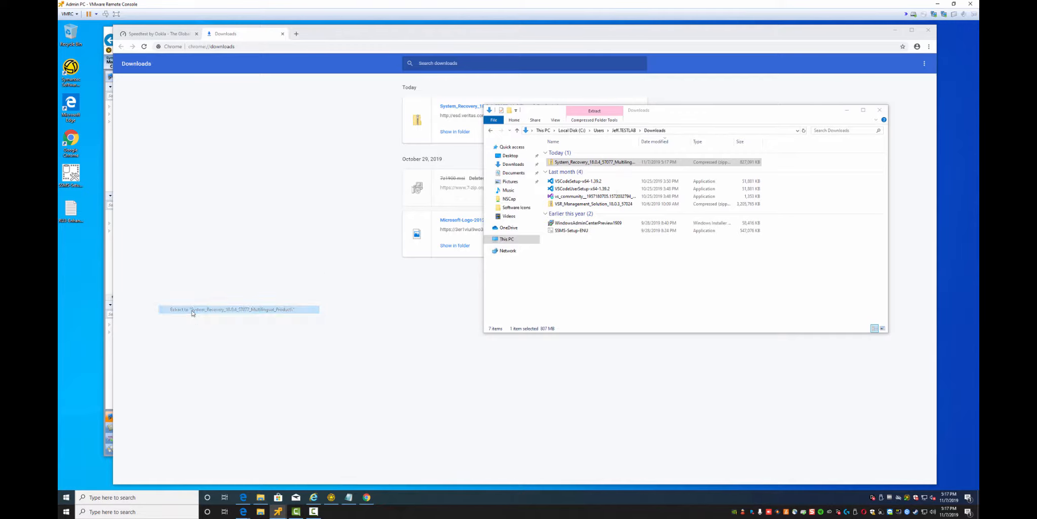
{"action": "left_click", "coordinate": [880, 110]}
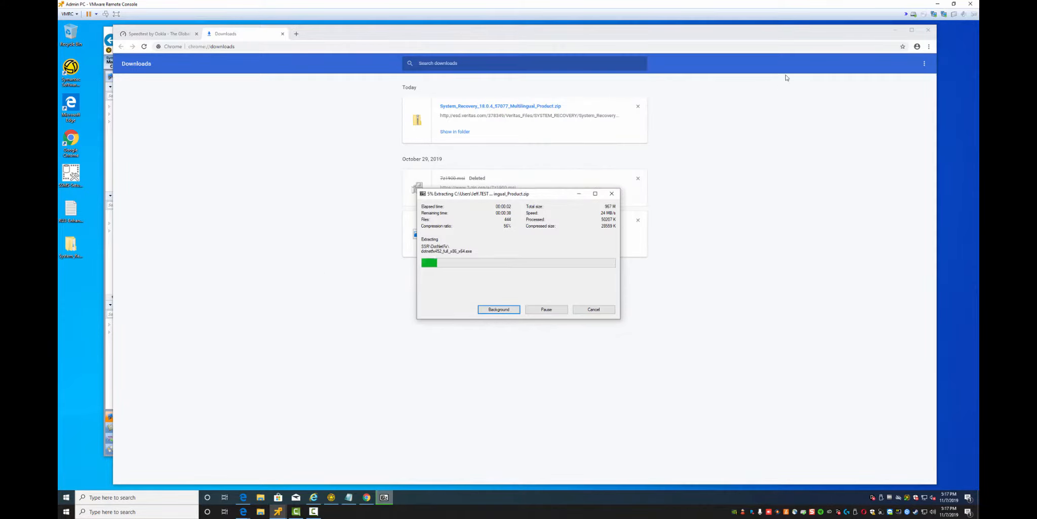
Close the Chrome and Edge windows while the extraction runs
{"action": "left_click", "coordinate": [798, 87]}
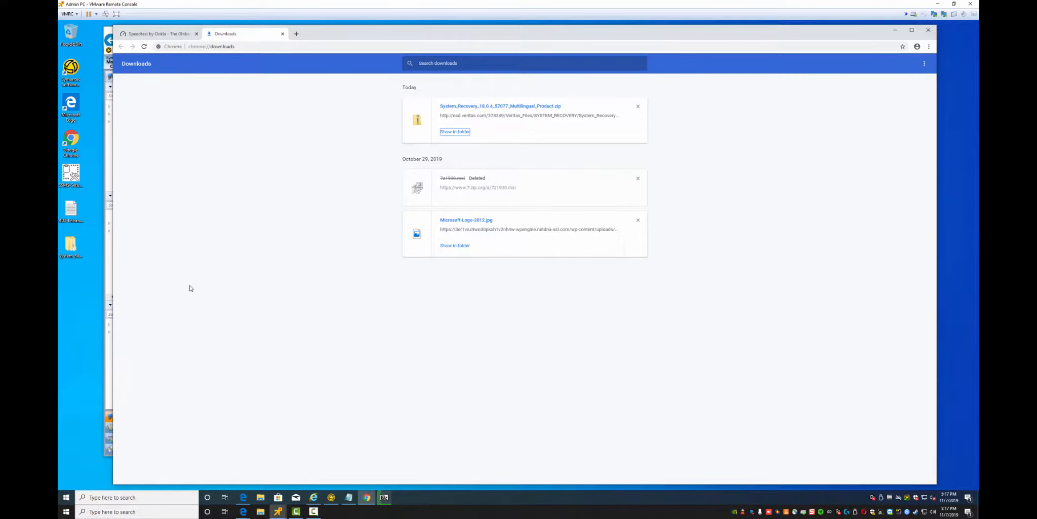
{"action": "left_click", "coordinate": [923, 33]}
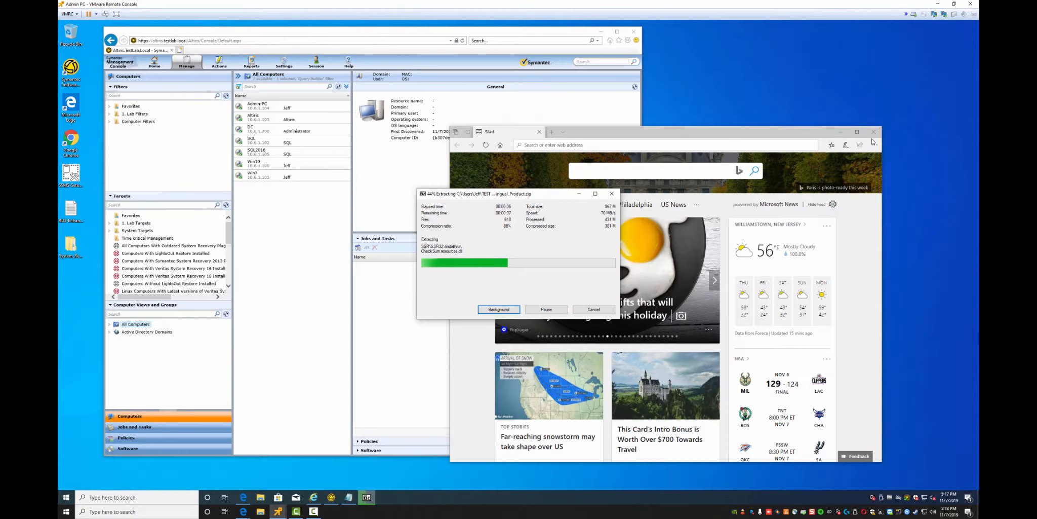
{"action": "left_click", "coordinate": [873, 132]}
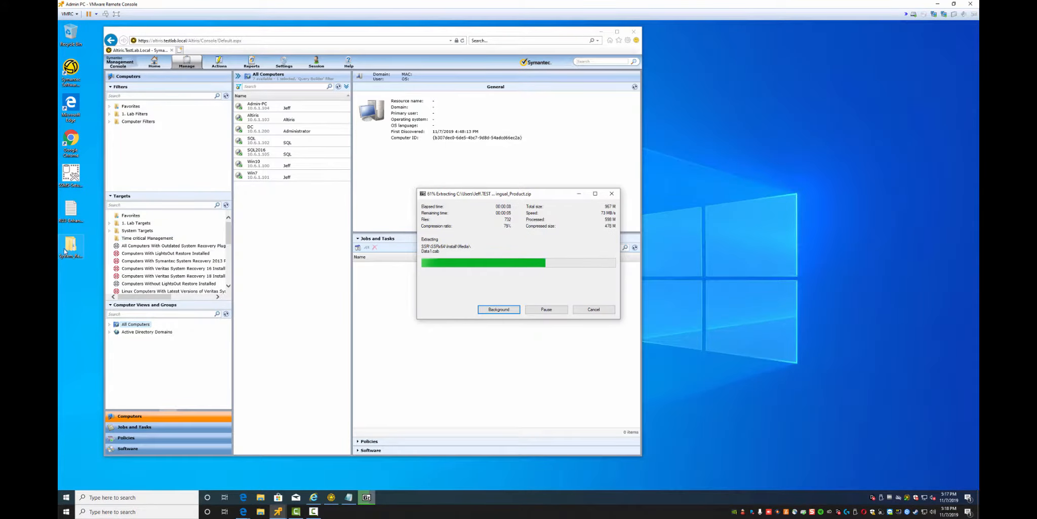
Open the extracted System_Recovery_18.0.4_57077_Multilingual_Product folder from the desktop and move its window clear of the extraction progress
{"action": "left_click", "coordinate": [71, 247]}
{"action": "double_click", "coordinate": [70, 247]}
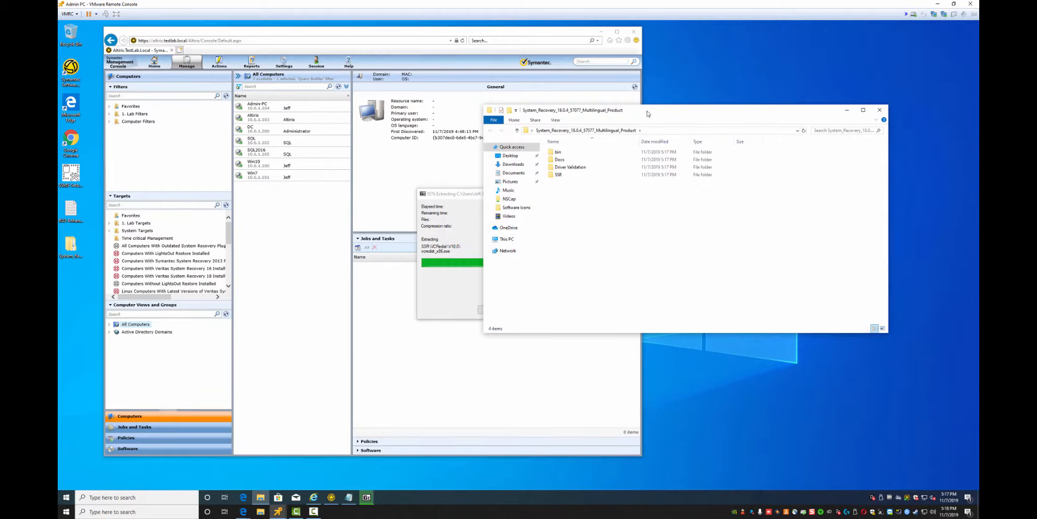
{"action": "left_click_drag", "start_coordinate": [648, 113], "coordinate": [701, 216]}
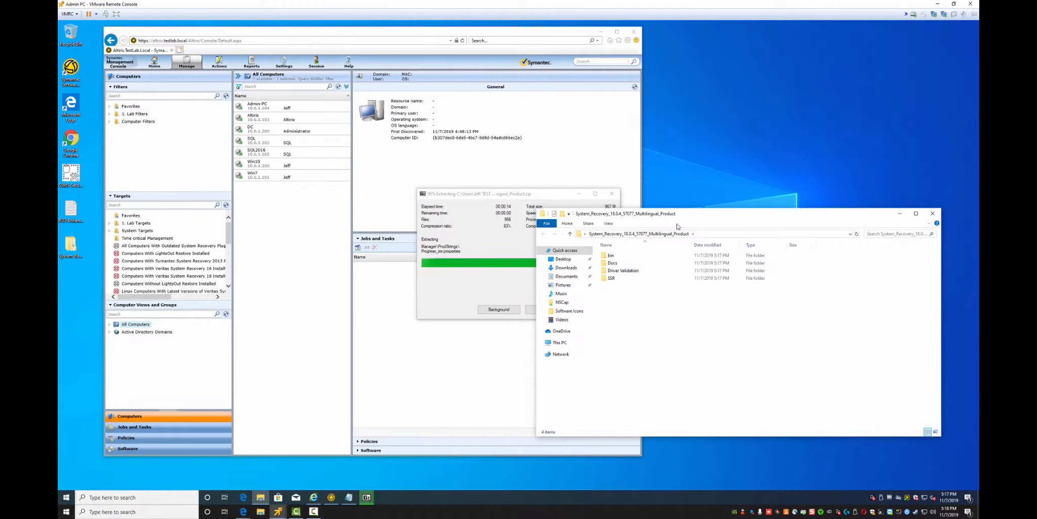
Examine the SSR folder and its SSR32 and SSRx64 installer subfolders, then return to the extracted product folder
{"action": "left_click", "coordinate": [611, 279]}
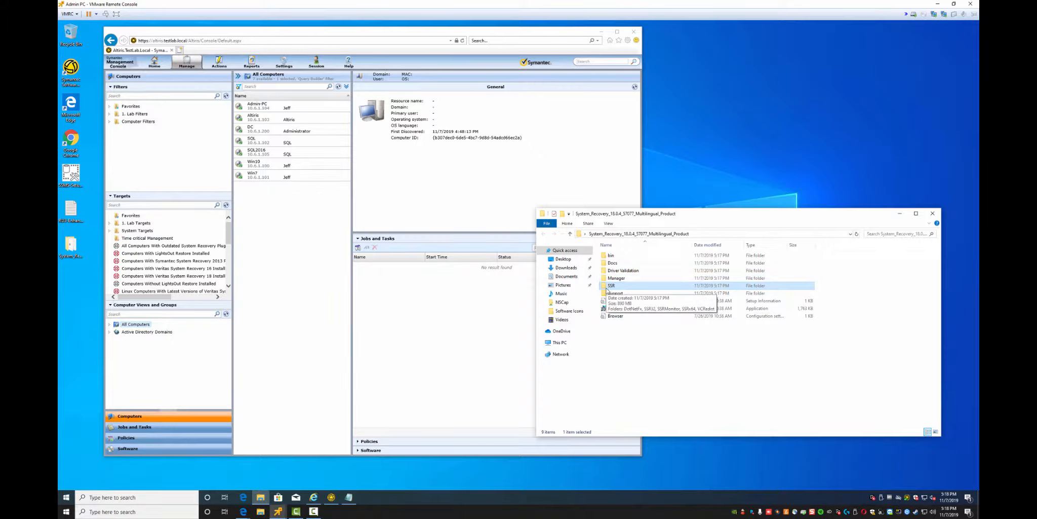
{"action": "left_click", "coordinate": [628, 358]}
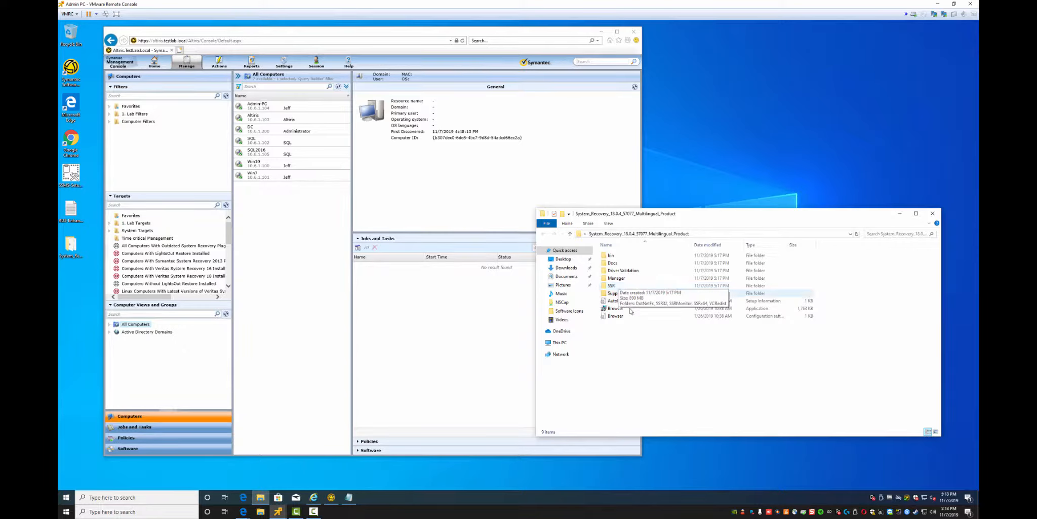
{"action": "double_click", "coordinate": [612, 286]}
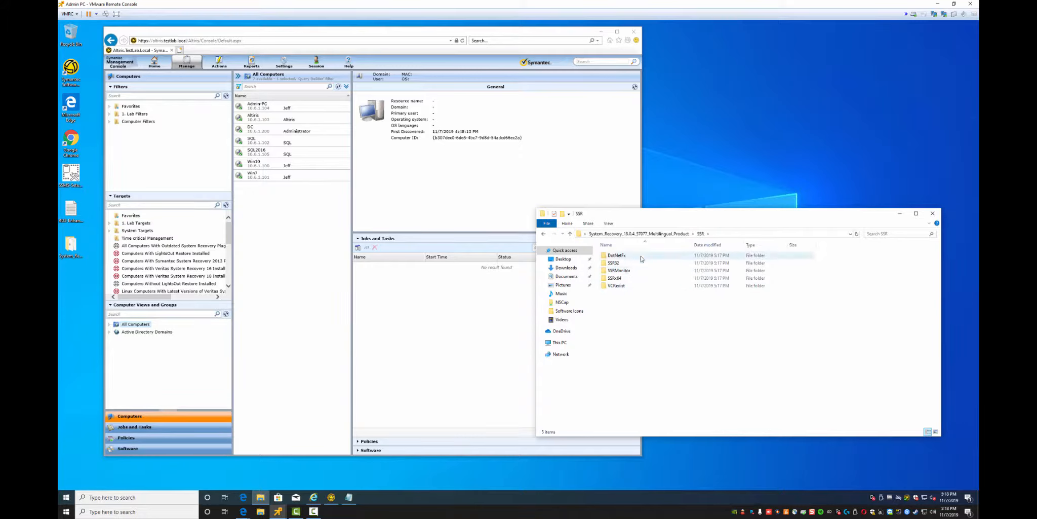
{"action": "left_click", "coordinate": [614, 263]}
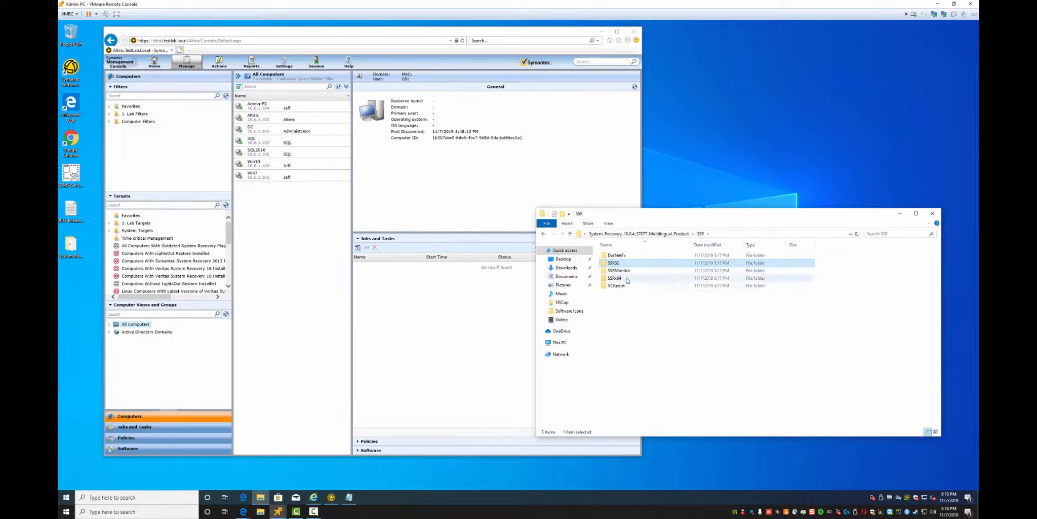
{"action": "left_click", "coordinate": [615, 278]}
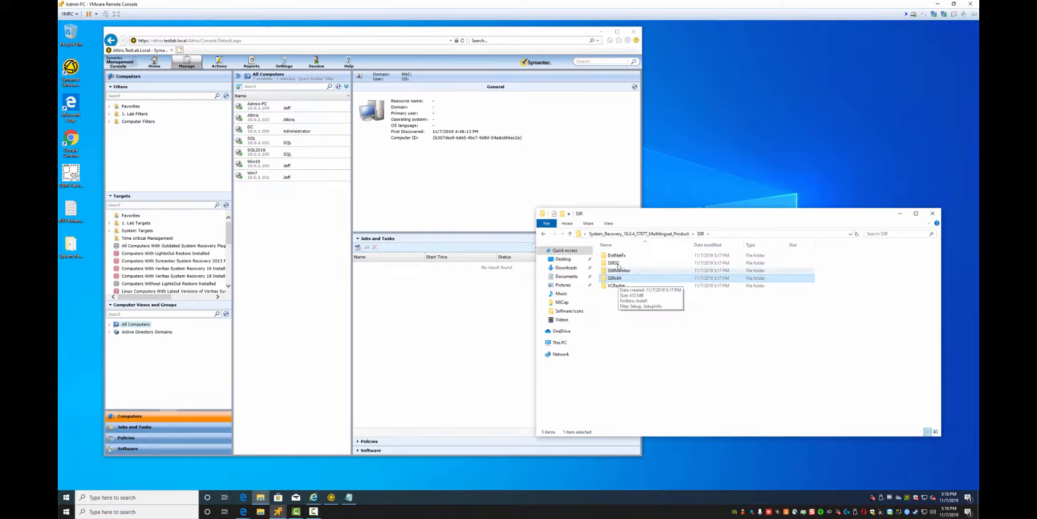
{"action": "double_click", "coordinate": [614, 264]}
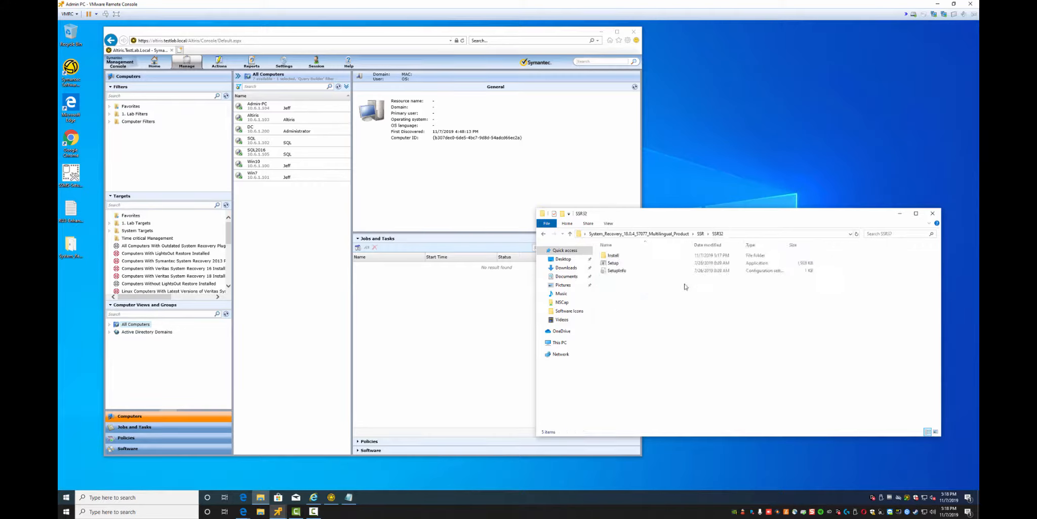
{"action": "left_click", "coordinate": [701, 233]}
{"action": "left_click", "coordinate": [640, 233]}
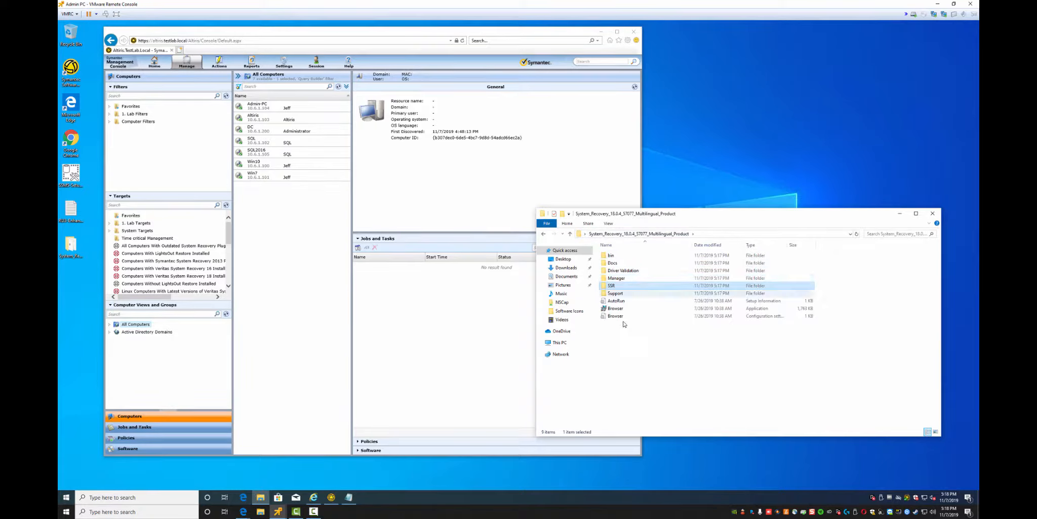
Launch the Browser application in English, start the Veritas System Recovery 18 installation, accept the license agreement and run the upgrade
{"action": "left_click", "coordinate": [616, 309]}
{"action": "double_click", "coordinate": [616, 309]}
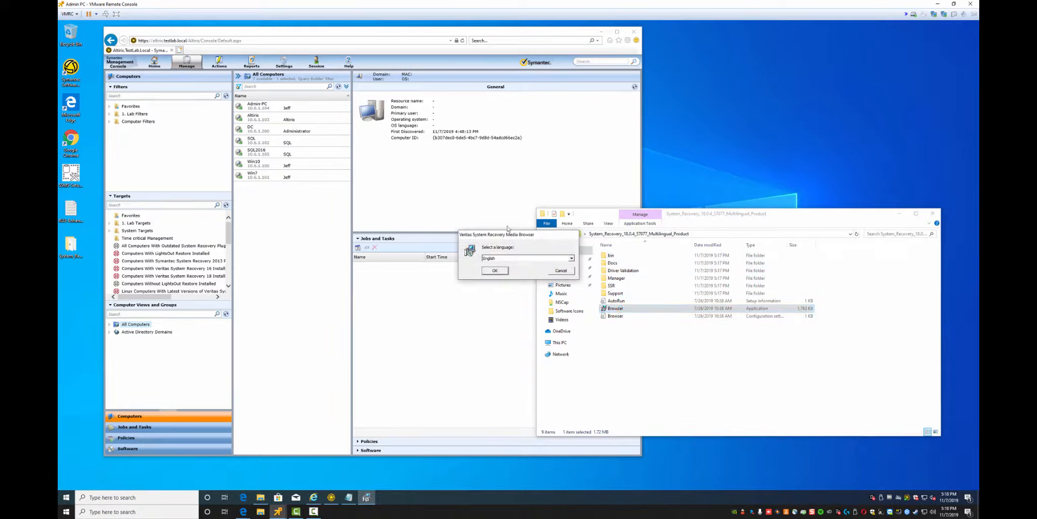
{"action": "left_click", "coordinate": [495, 270]}
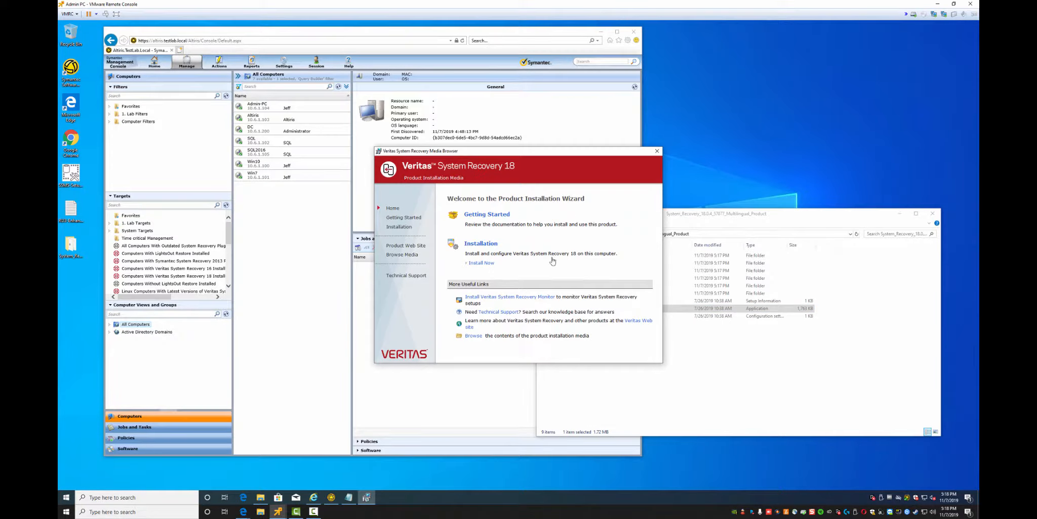
{"action": "left_click", "coordinate": [481, 262]}
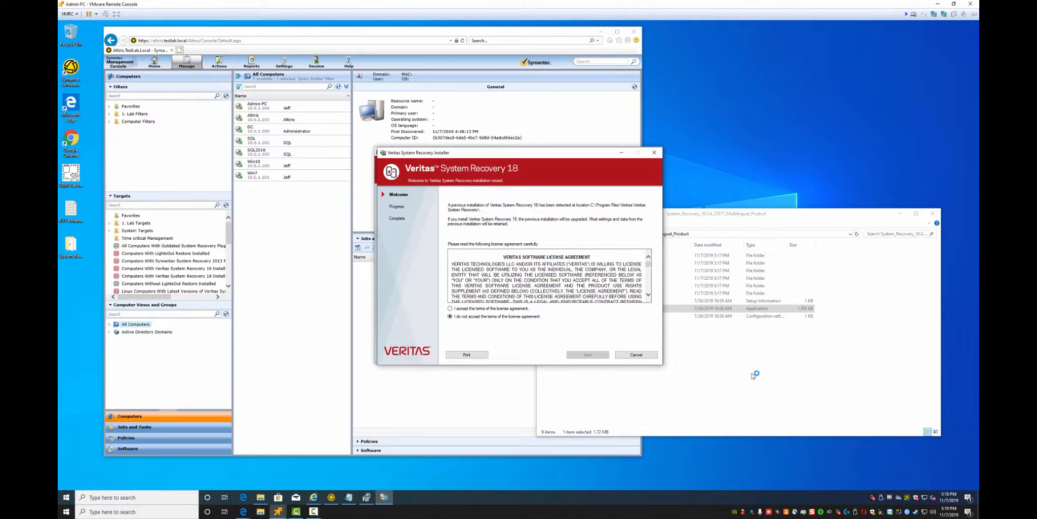
{"action": "left_click", "coordinate": [467, 308]}
{"action": "left_click", "coordinate": [586, 355]}
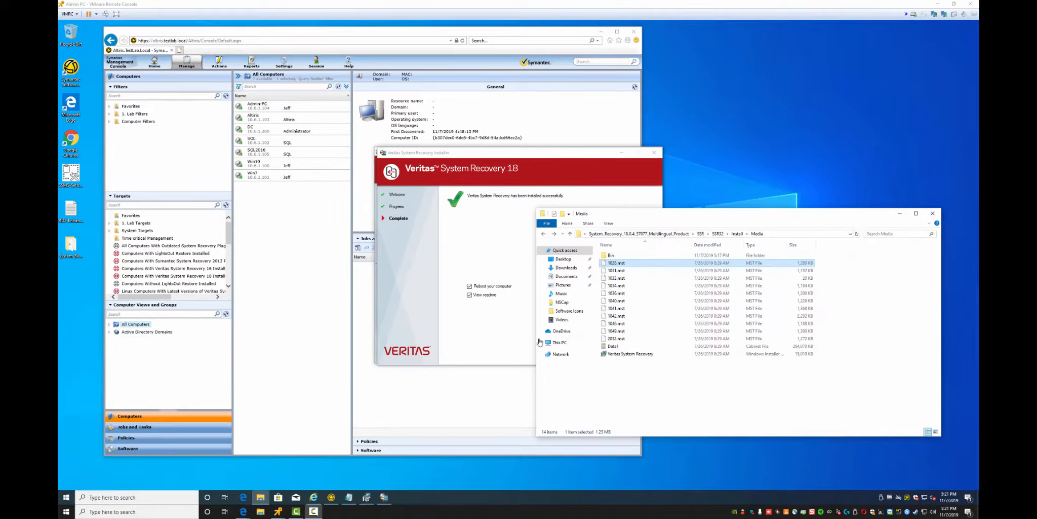
Open the Veritas System Recovery MSI from the SSR32 Media folder in Orca for editing and reposition the Orca window
{"action": "left_click", "coordinate": [626, 355]}
{"action": "right_click", "coordinate": [627, 354]}
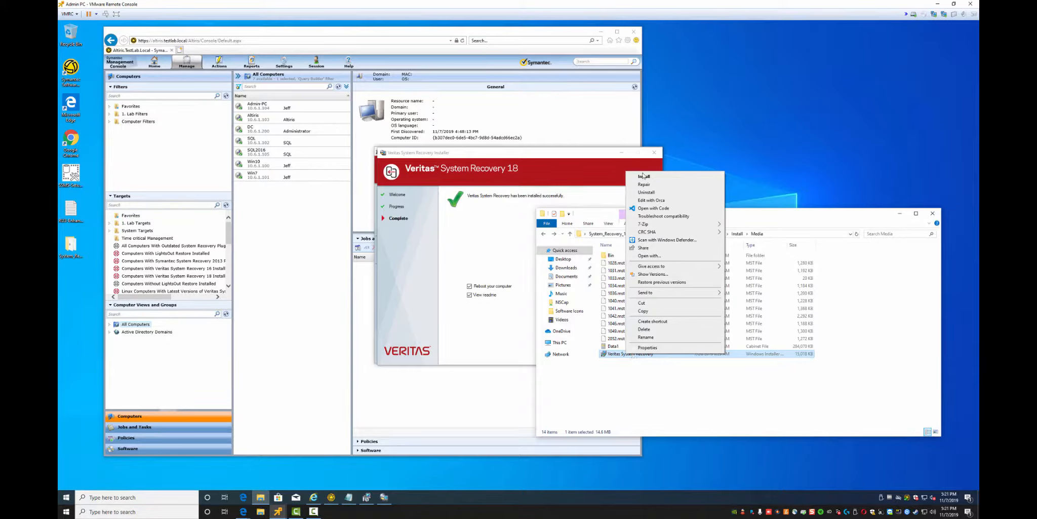
{"action": "left_click", "coordinate": [650, 201]}
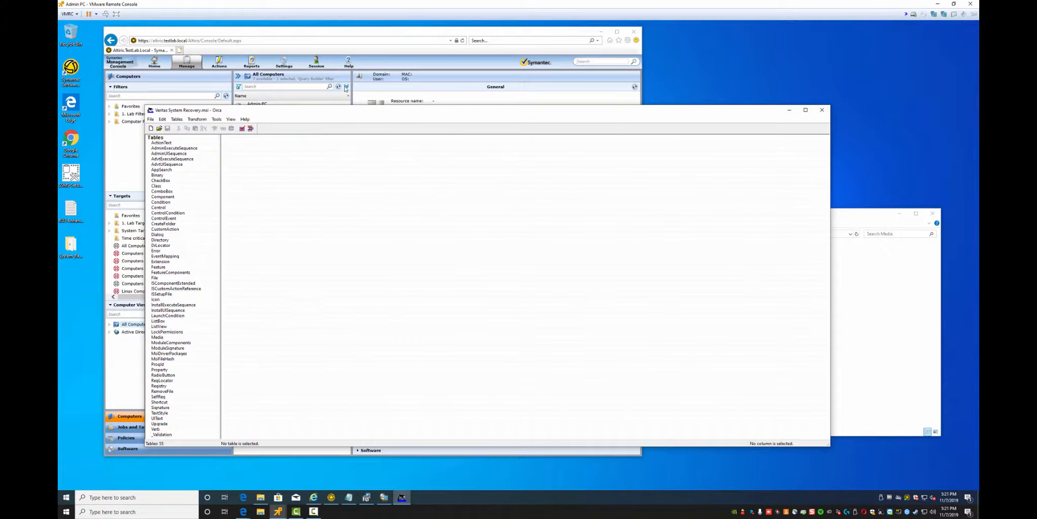
{"action": "left_click_drag", "start_coordinate": [360, 114], "coordinate": [463, 97]}
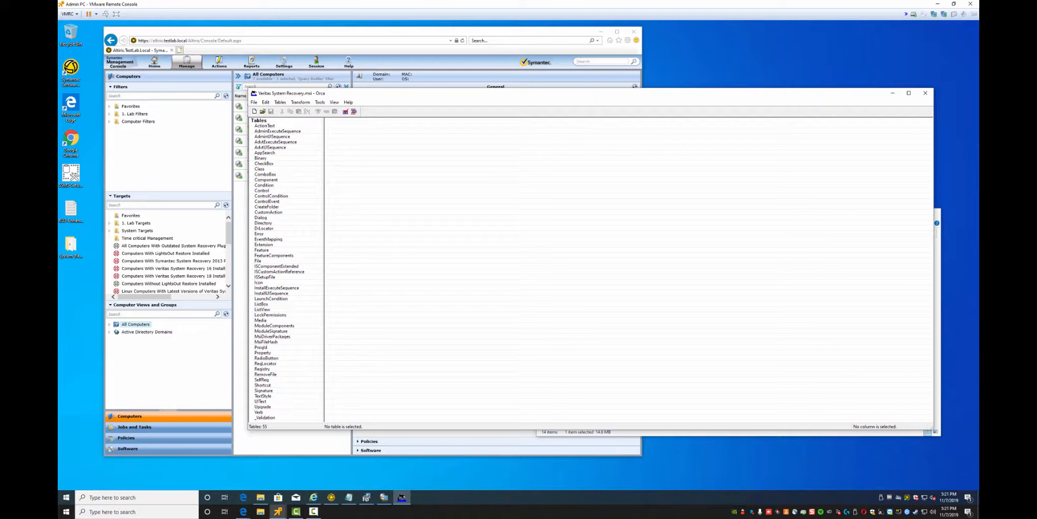
Examine the MSI's Property table, checking the UpgradeCode and ProductCode entries and the remaining rows down to the end
{"action": "left_click", "coordinate": [263, 352]}
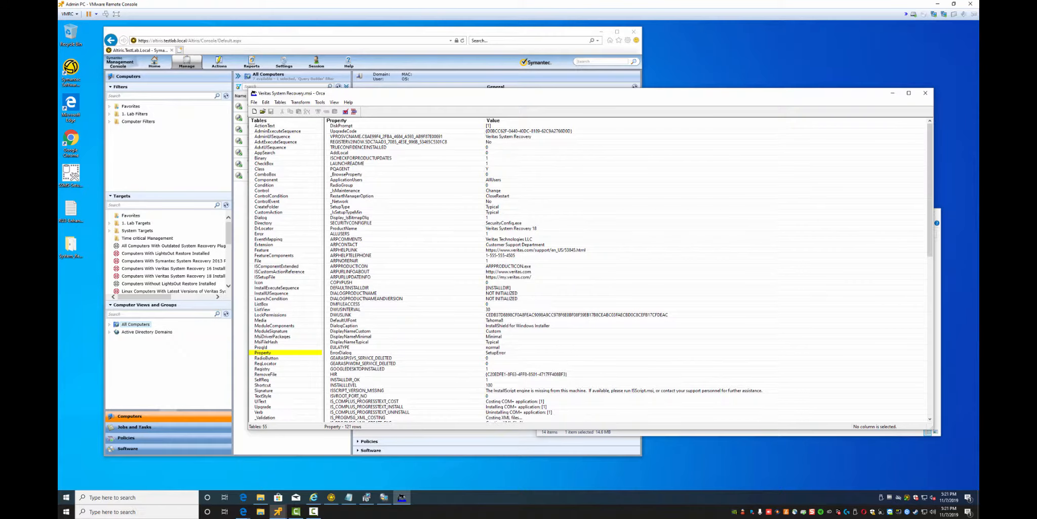
{"action": "left_click", "coordinate": [344, 131]}
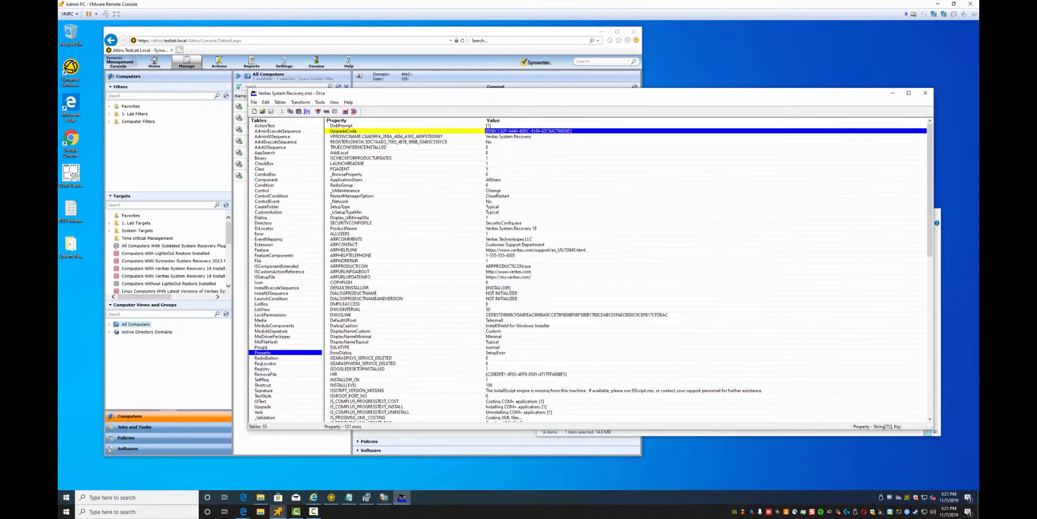
{"action": "scroll", "coordinate": [628, 273], "scroll_direction": "down", "scroll_amount": 13}
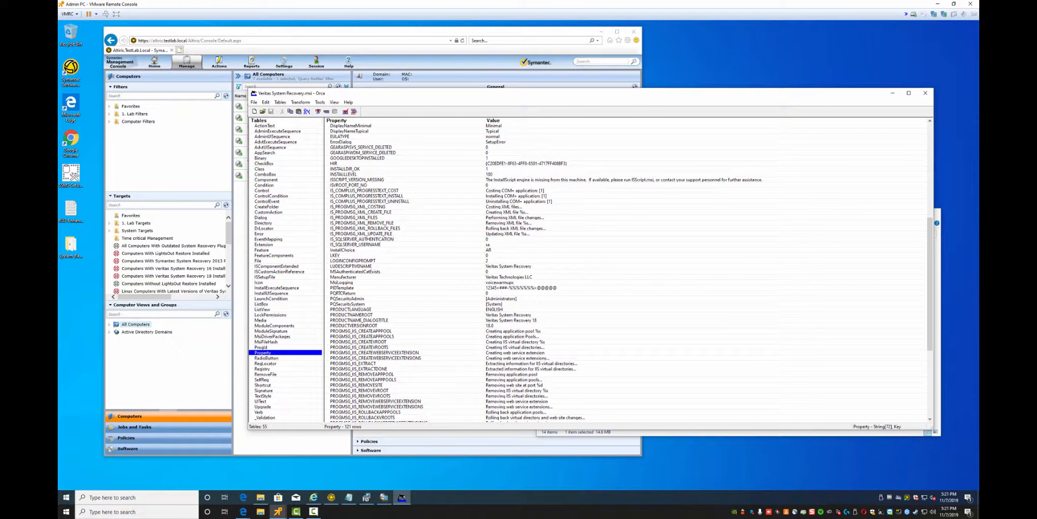
{"action": "scroll", "coordinate": [628, 273], "scroll_direction": "down", "scroll_amount": 7}
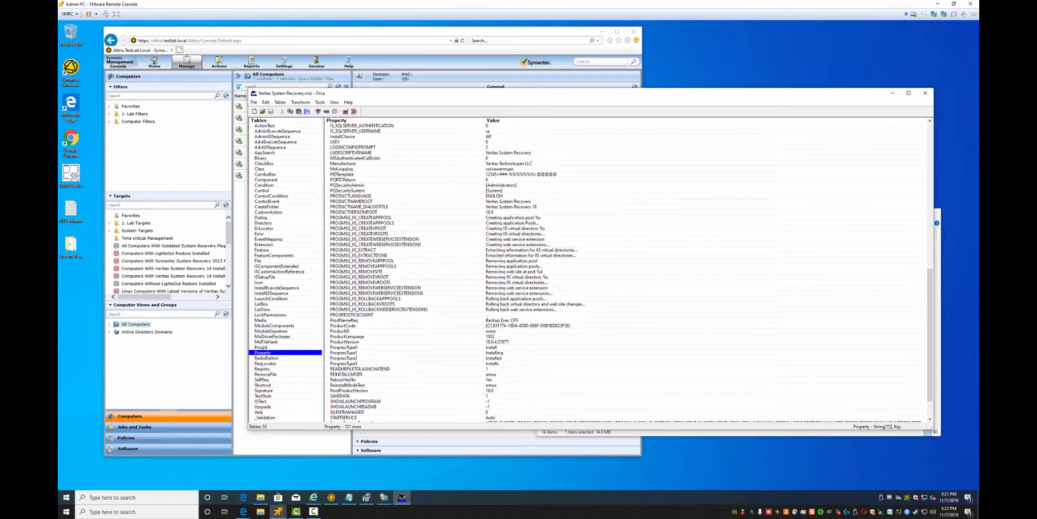
{"action": "left_click", "coordinate": [507, 331]}
{"action": "left_click", "coordinate": [344, 326]}
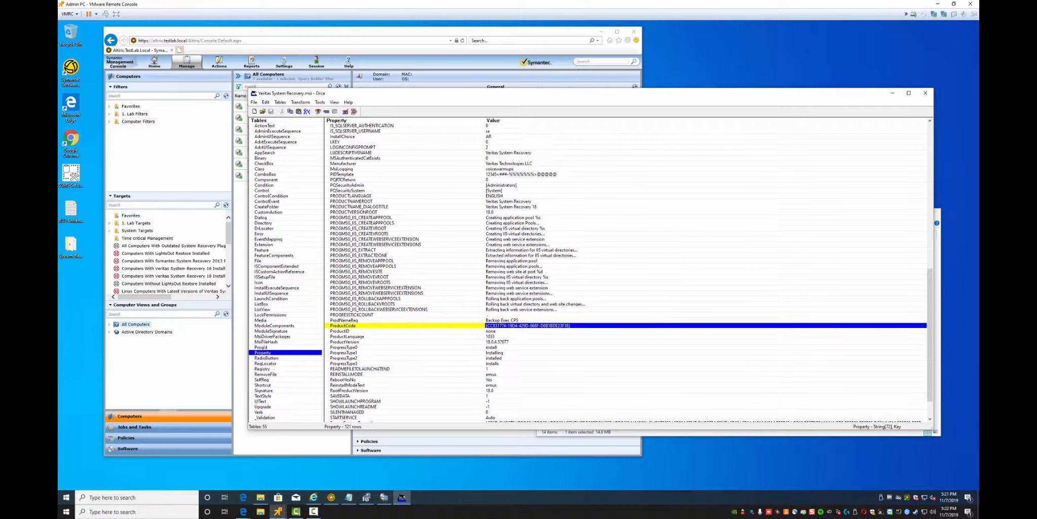
{"action": "scroll", "coordinate": [628, 273], "scroll_direction": "down", "scroll_amount": 2}
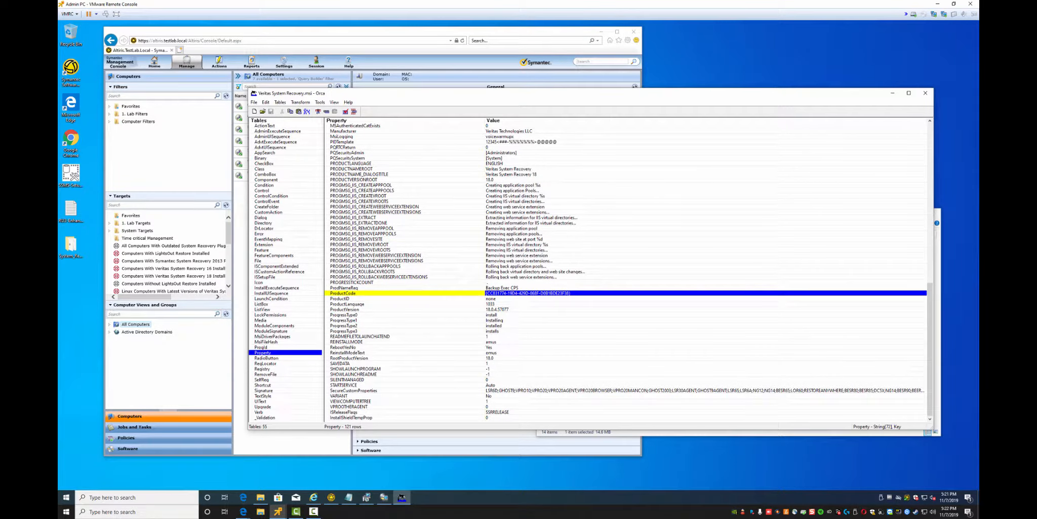
Display the MSI's Shortcut table and widen the Name and Target columns to read their full entries
{"action": "left_click", "coordinate": [263, 385]}
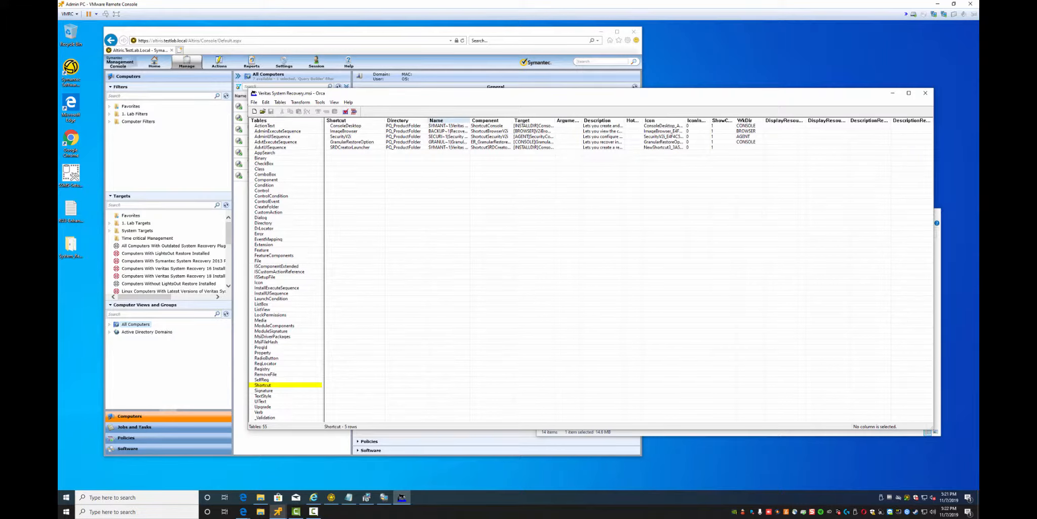
{"action": "left_click_drag", "start_coordinate": [470, 120], "coordinate": [504, 121]}
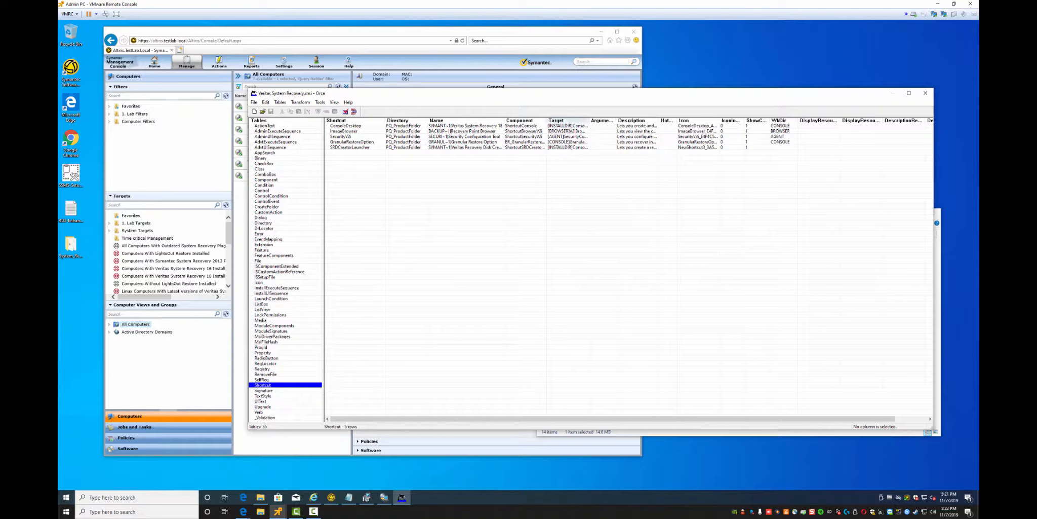
{"action": "left_click_drag", "start_coordinate": [589, 121], "coordinate": [648, 120]}
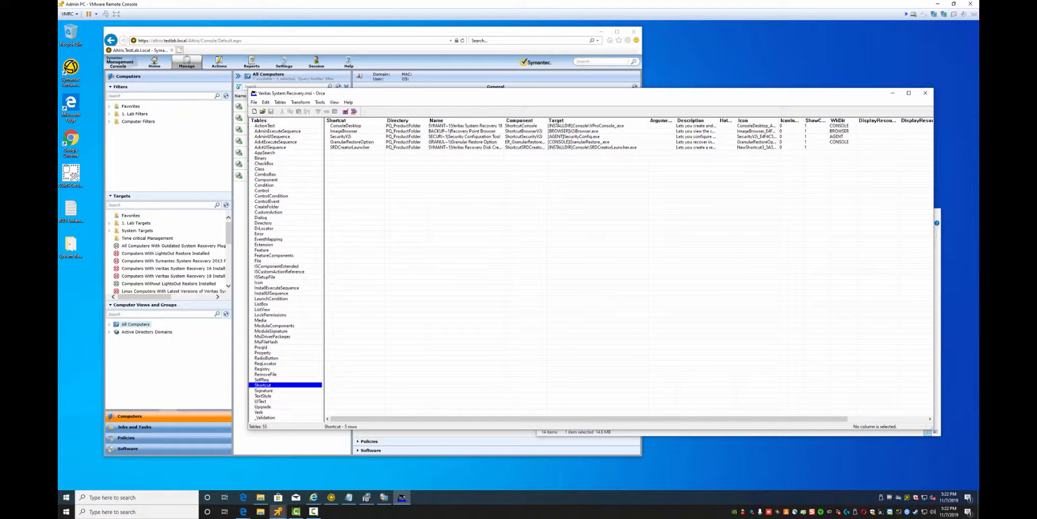
Review the MSI's Property, ISSetupFile and File tables, and close Orca
{"action": "left_click", "coordinate": [263, 353]}
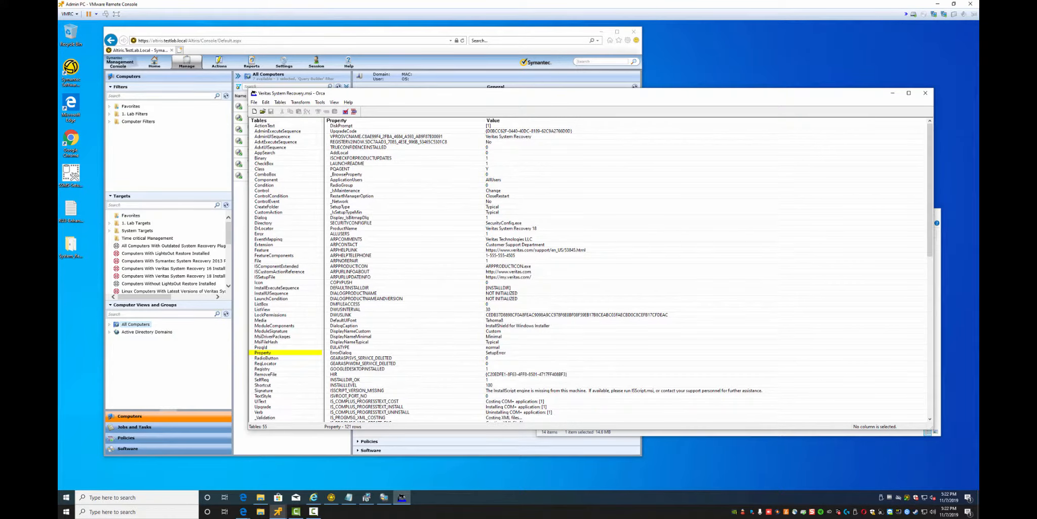
{"action": "scroll", "coordinate": [631, 273], "scroll_direction": "down", "scroll_amount": 20}
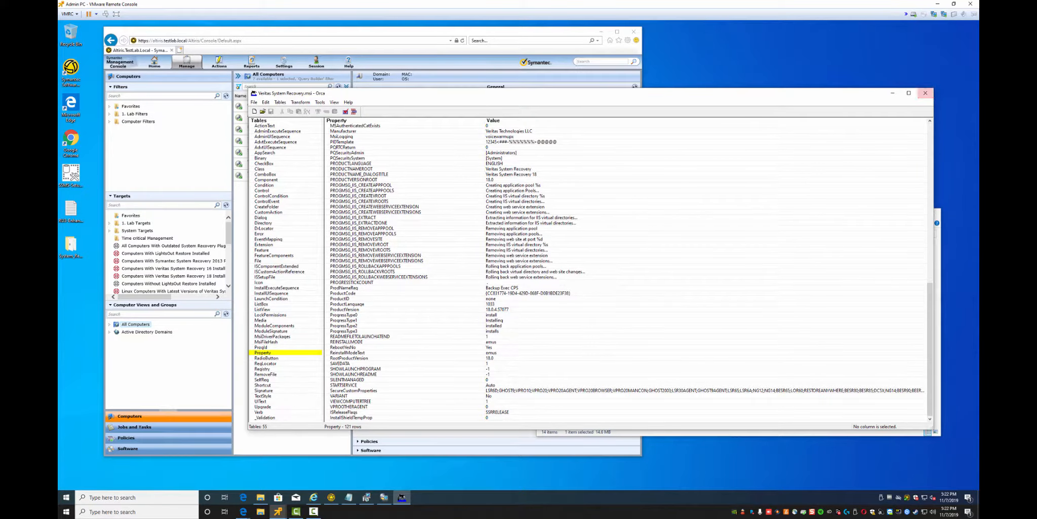
{"action": "left_click", "coordinate": [265, 277]}
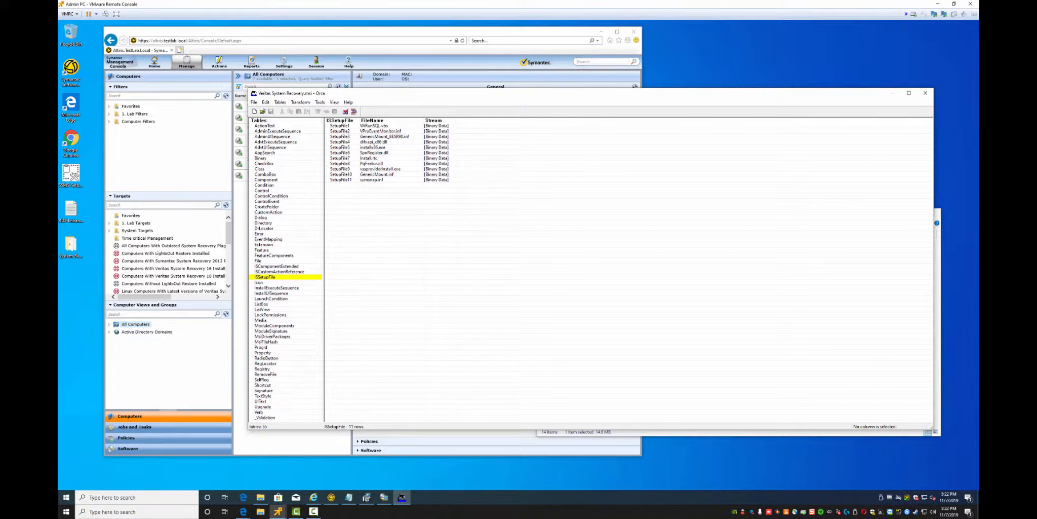
{"action": "left_click", "coordinate": [259, 261]}
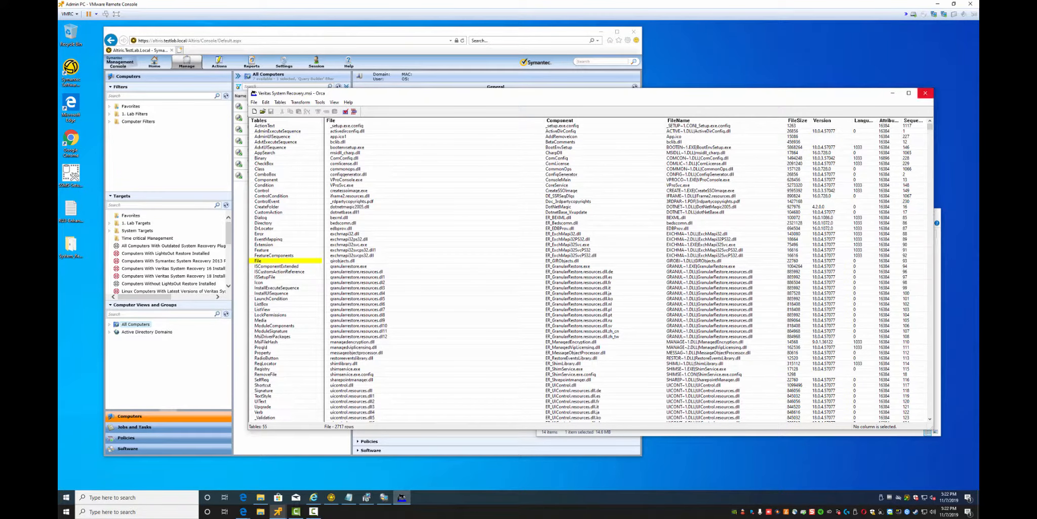
{"action": "left_click", "coordinate": [925, 92]}
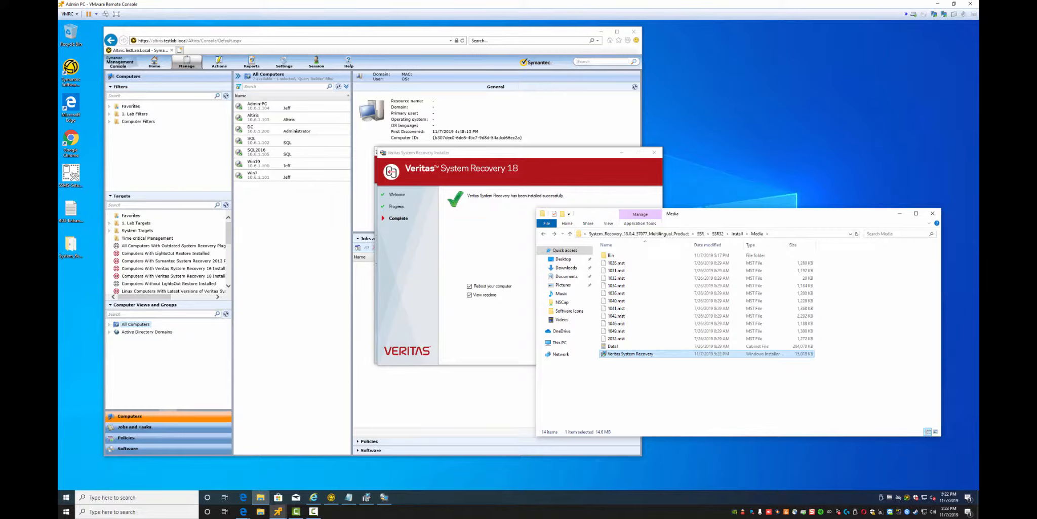
Look through the Bin subfolder of the Media folder, return to Media and close the folder window
{"action": "double_click", "coordinate": [611, 255]}
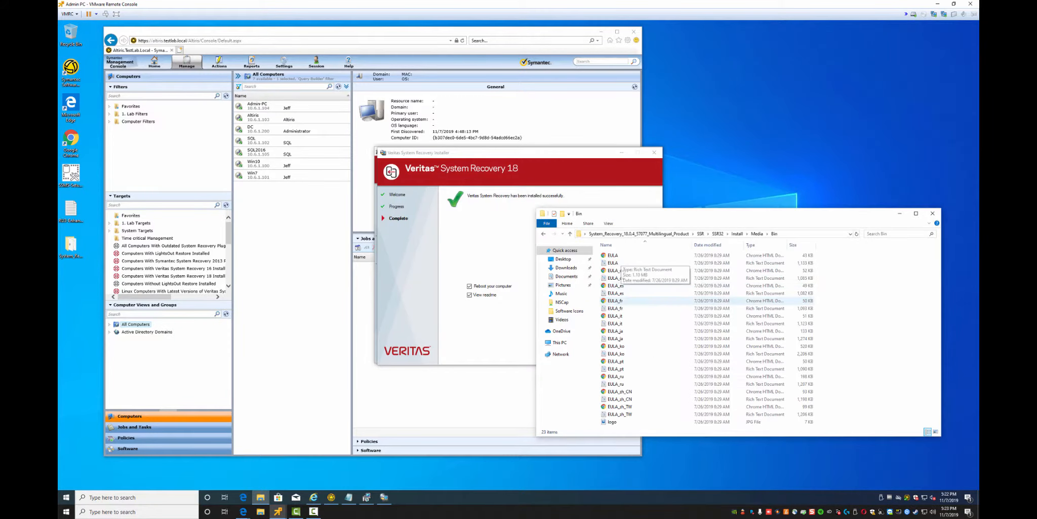
{"action": "left_click", "coordinate": [757, 234]}
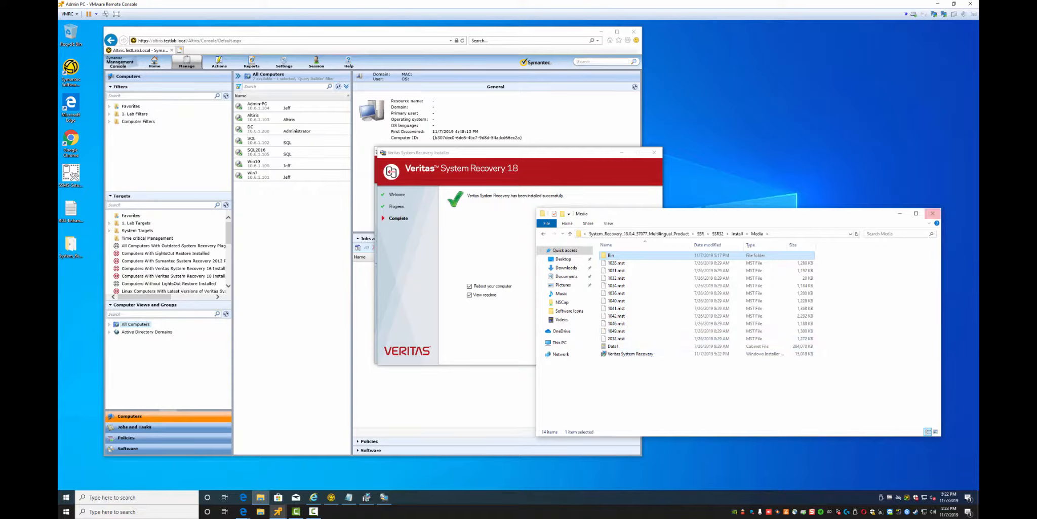
{"action": "left_click", "coordinate": [932, 213]}
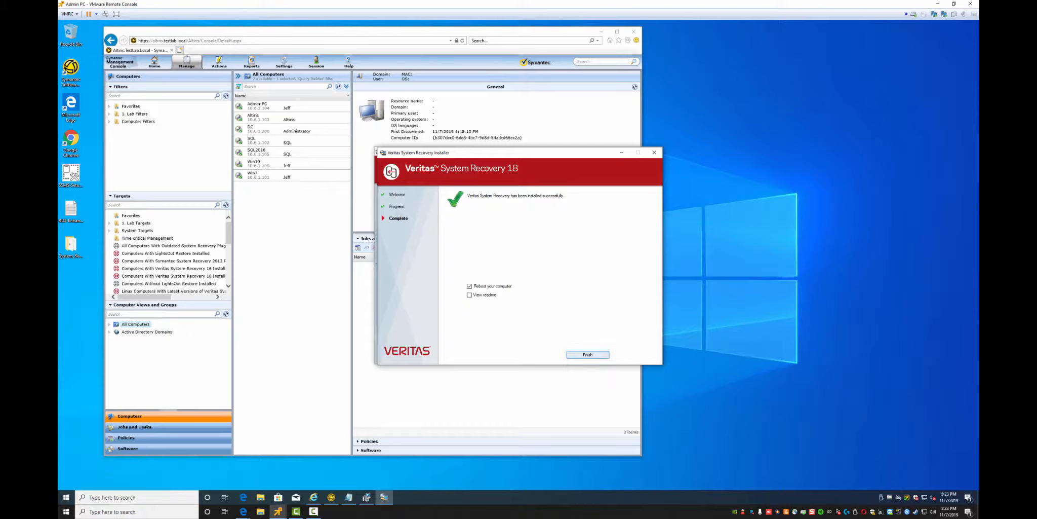
Finish the Veritas installer with the computer reboot on and the readme off, and sign back in to the Admin PC with the account password
{"action": "left_click", "coordinate": [587, 354]}
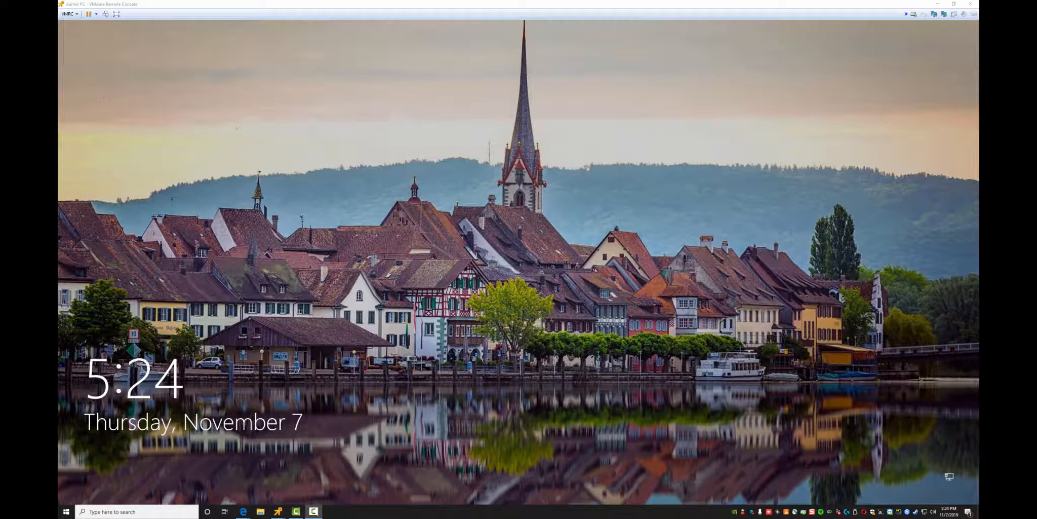
{"action": "left_click", "coordinate": [518, 262]}
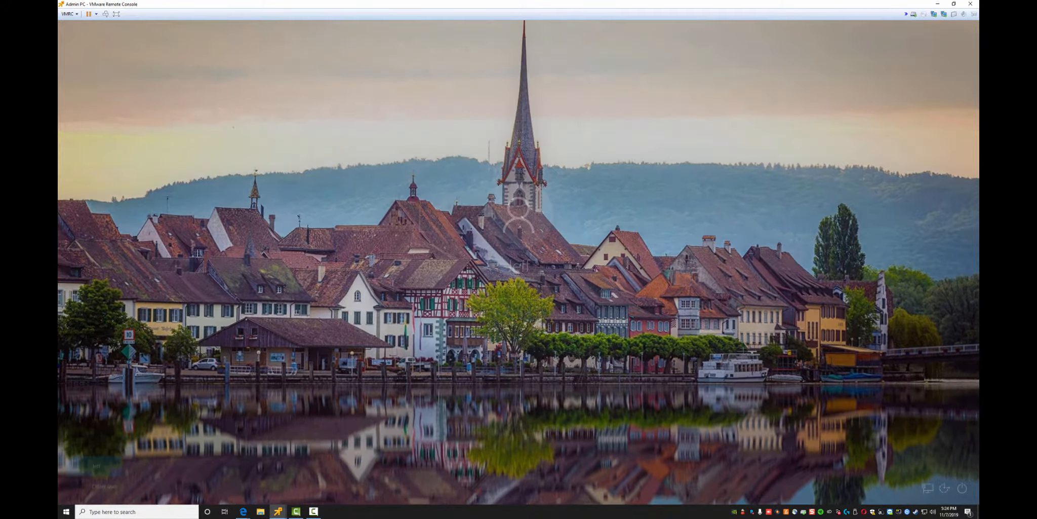
{"action": "type", "text": "••••"}
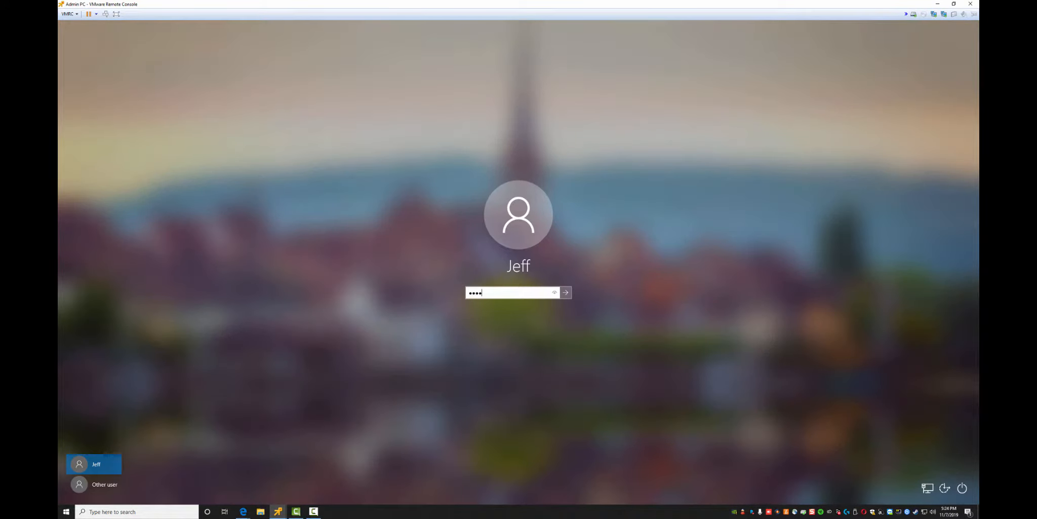
{"action": "type", "text": "•••••••"}
{"action": "key", "text": "Return"}
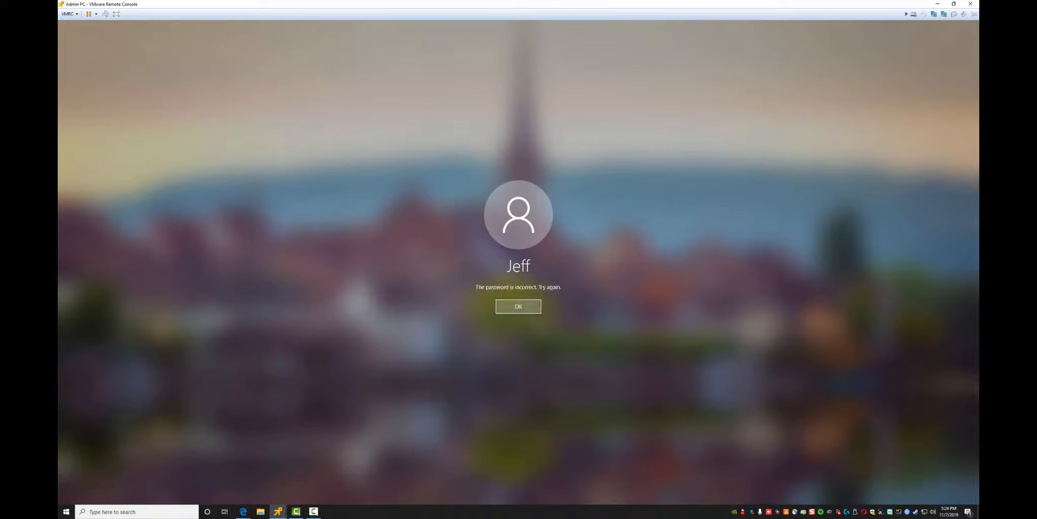
{"action": "key", "text": "Return"}
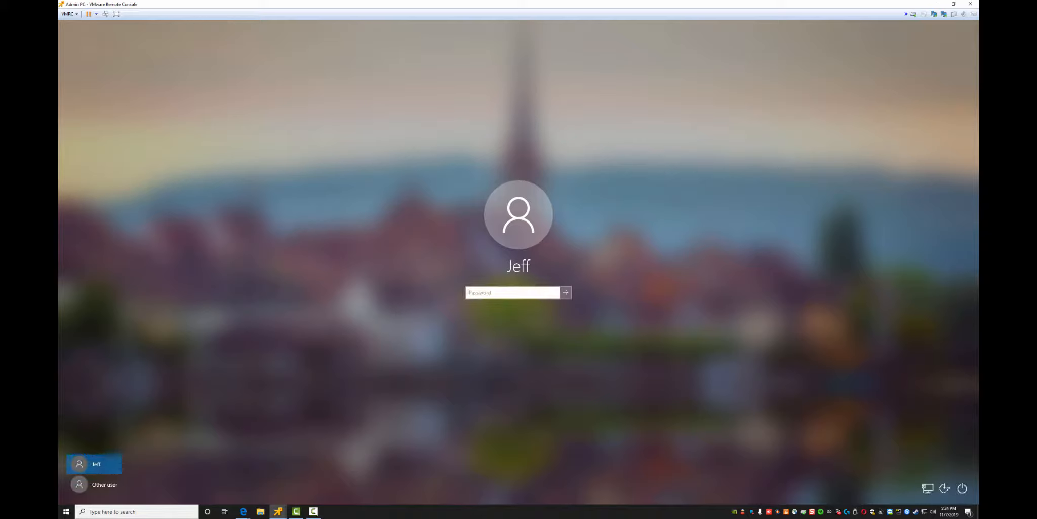
{"action": "type", "text": "•••••••••••"}
{"action": "key", "text": "Return"}
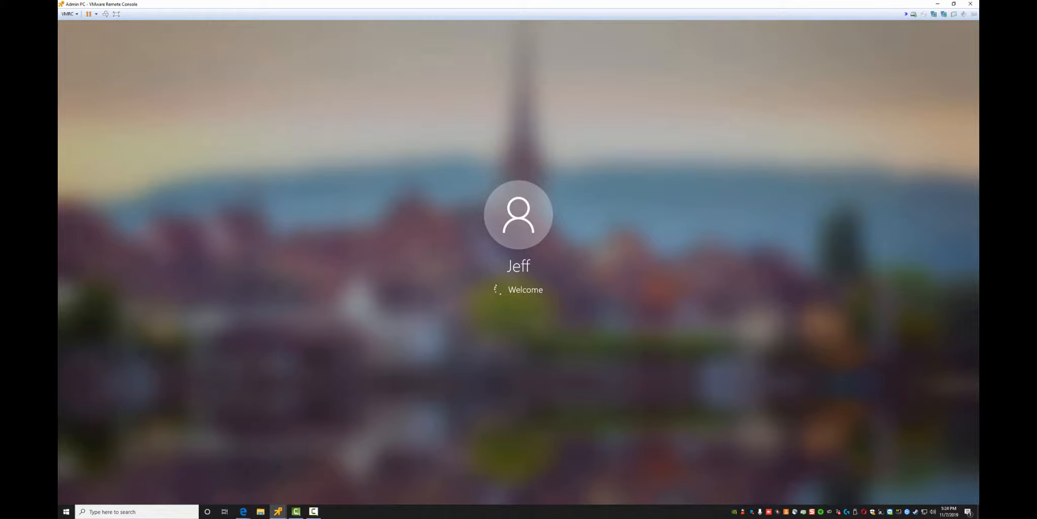
Check the Software Delivery page of the Symantec Management Agent on the Windows 7 virtual machine, and minimize its console window
{"action": "left_click_drag", "start_coordinate": [979, 50], "coordinate": [788, 91]}
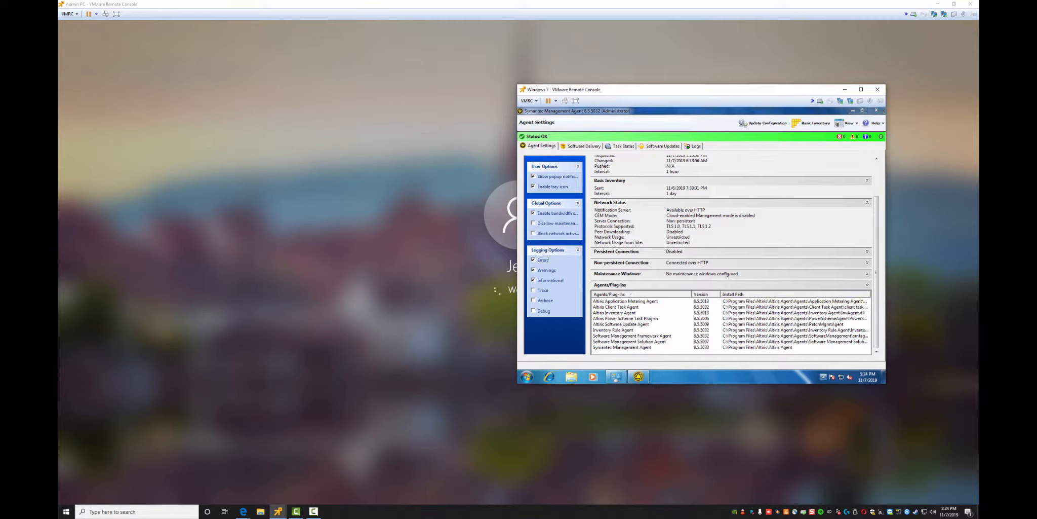
{"action": "left_click", "coordinate": [823, 376]}
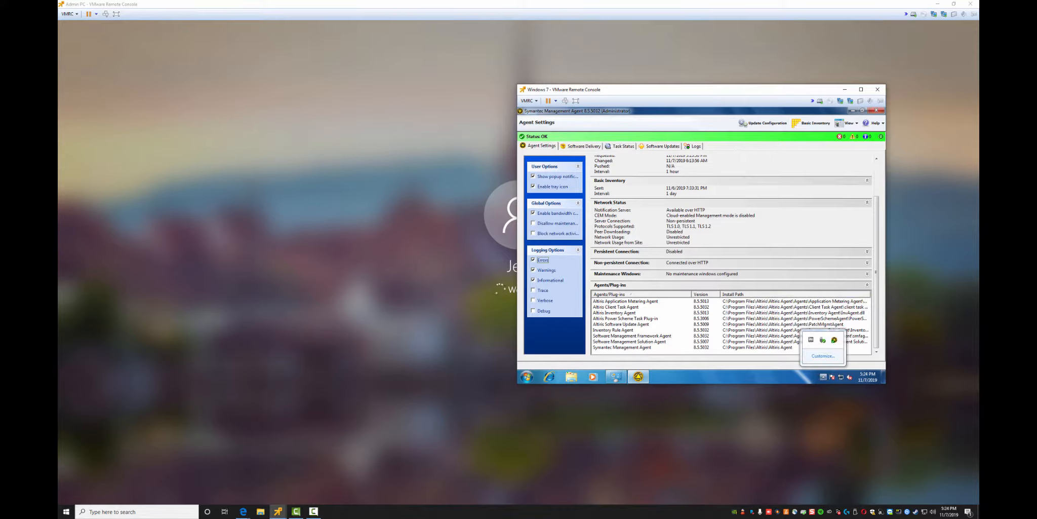
{"action": "left_click", "coordinate": [581, 146]}
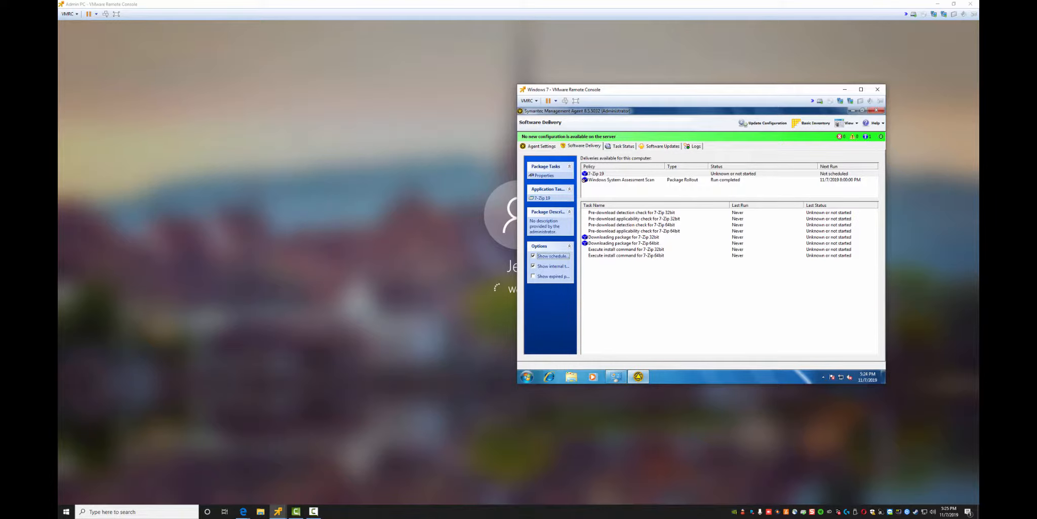
{"action": "left_click", "coordinate": [845, 90]}
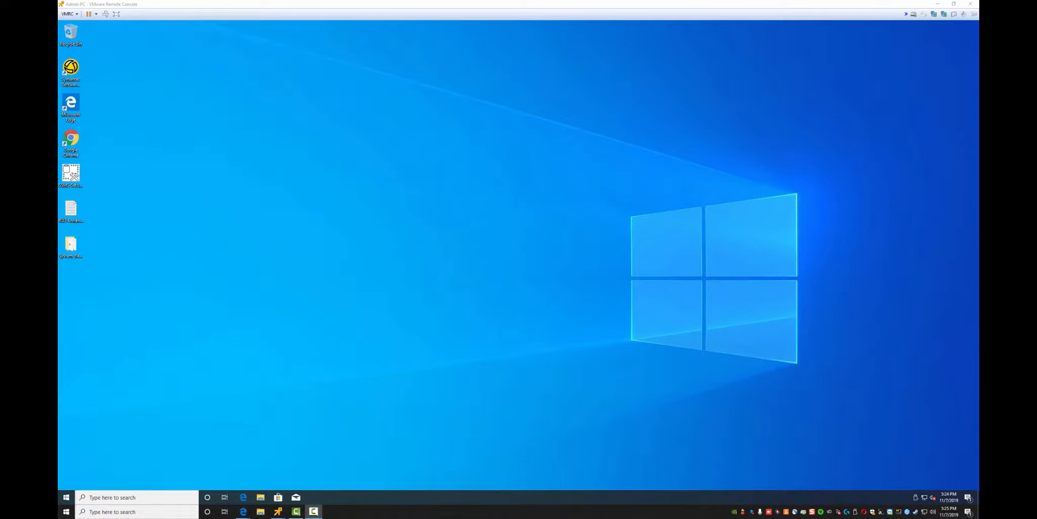
Open the Apps & features settings on the Admin PC and launch Veritas System Recovery 18
{"action": "left_click", "coordinate": [66, 497]}
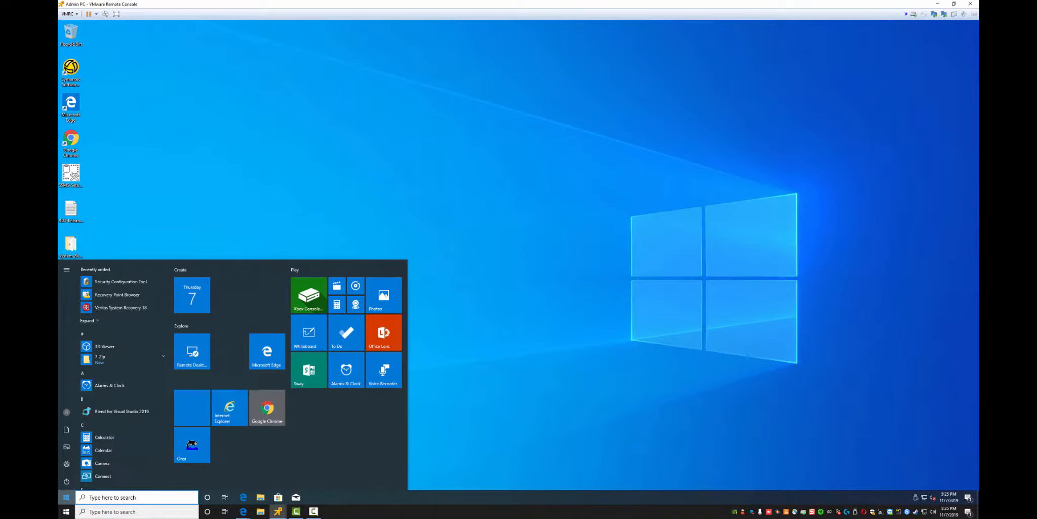
{"action": "right_click", "coordinate": [66, 497]}
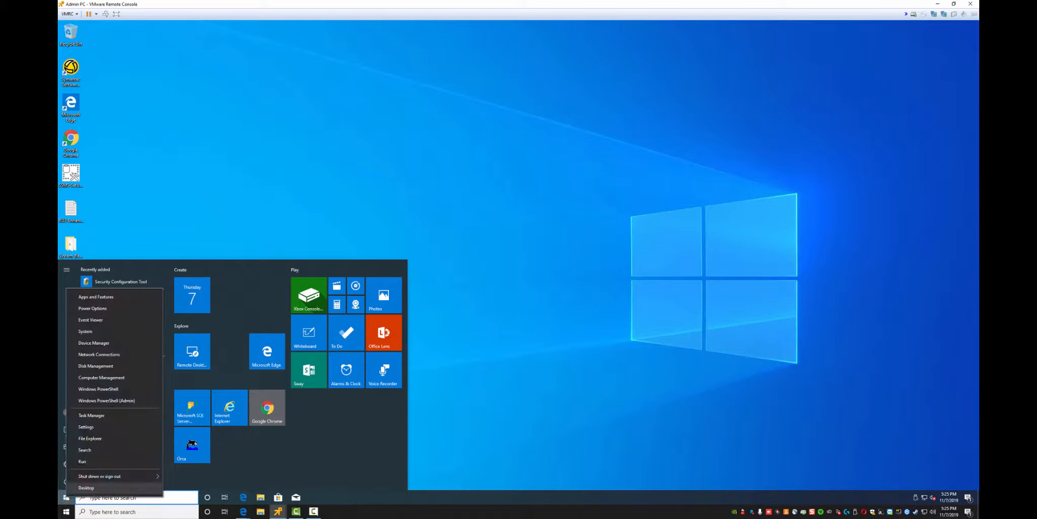
{"action": "left_click", "coordinate": [96, 296]}
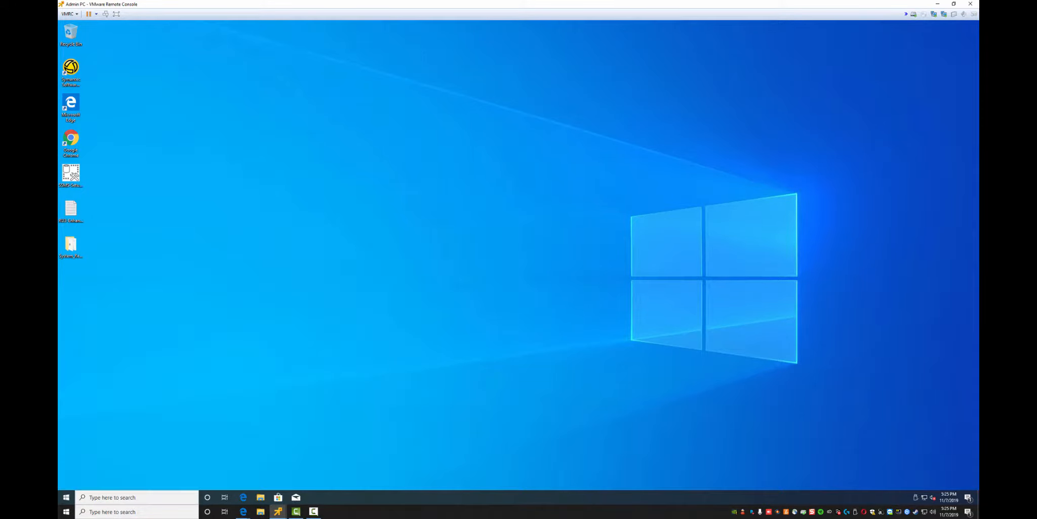
{"action": "left_click", "coordinate": [66, 497]}
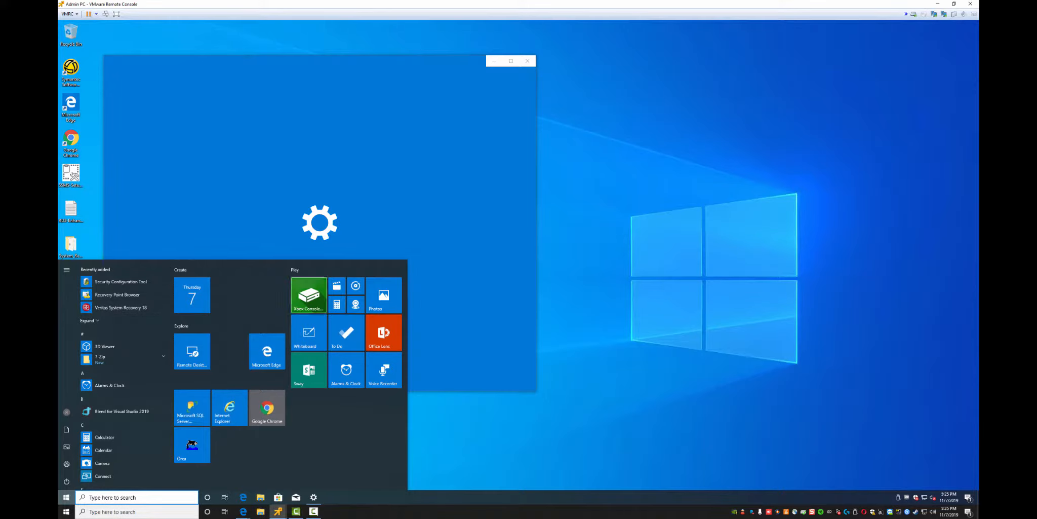
{"action": "left_click", "coordinate": [466, 283]}
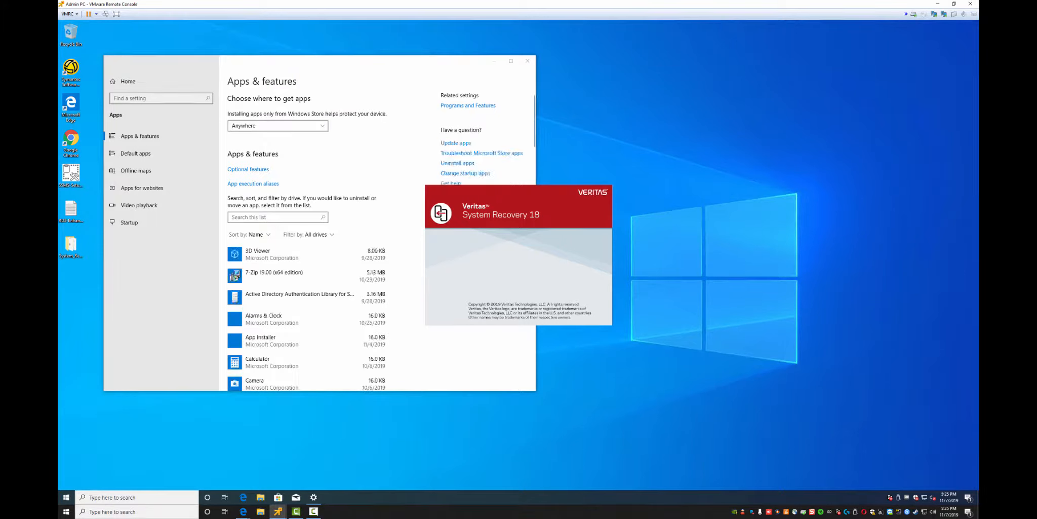
Search the installed apps for "verit", check the version of Veritas System Recovery 18, and close the Settings window
{"action": "left_click", "coordinate": [253, 217]}
{"action": "type", "text": "verit"}
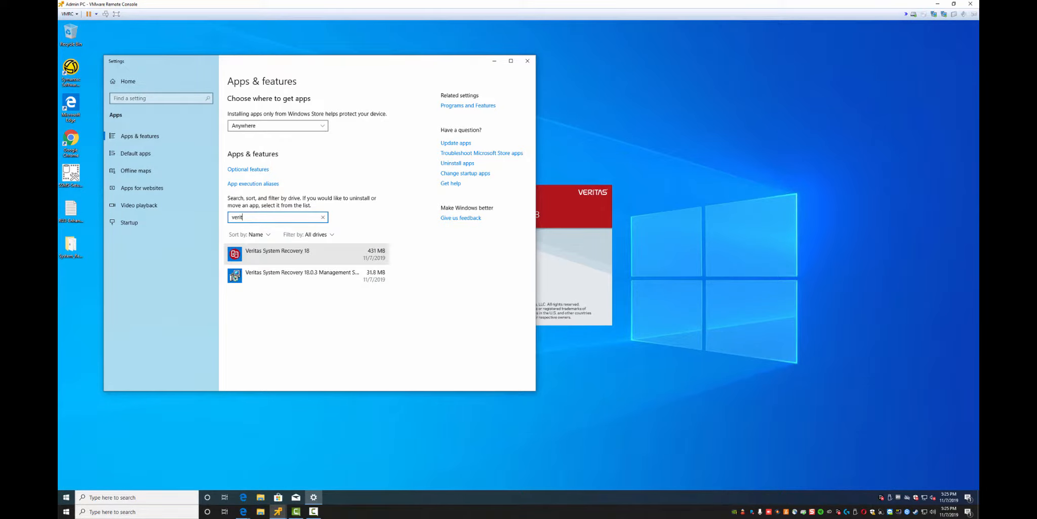
{"action": "left_click", "coordinate": [304, 255]}
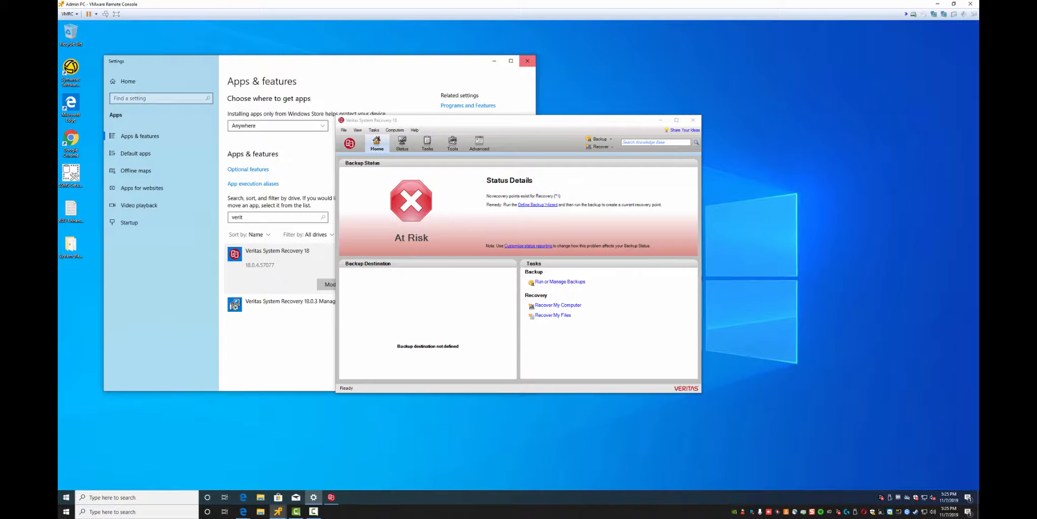
{"action": "left_click", "coordinate": [528, 61]}
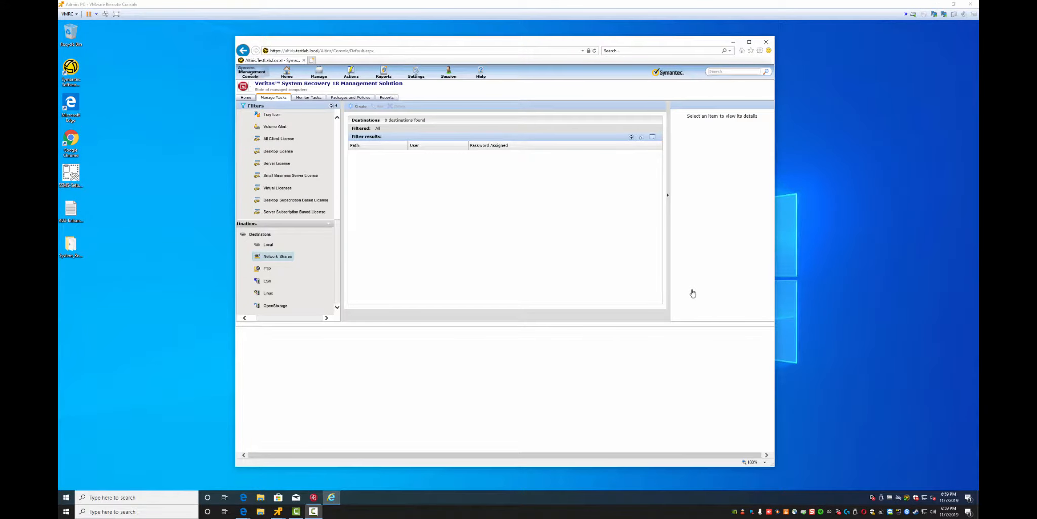
Start a new network share backup destination in the Veritas System Recovery 18 Management Solution and dismiss the ActiveX message
{"action": "left_click", "coordinate": [359, 107]}
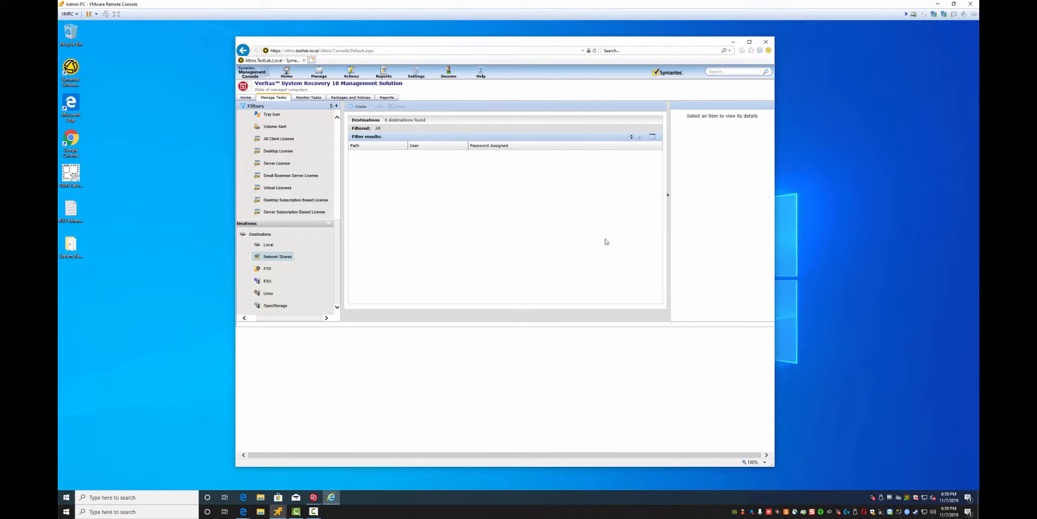
{"action": "left_click", "coordinate": [361, 107]}
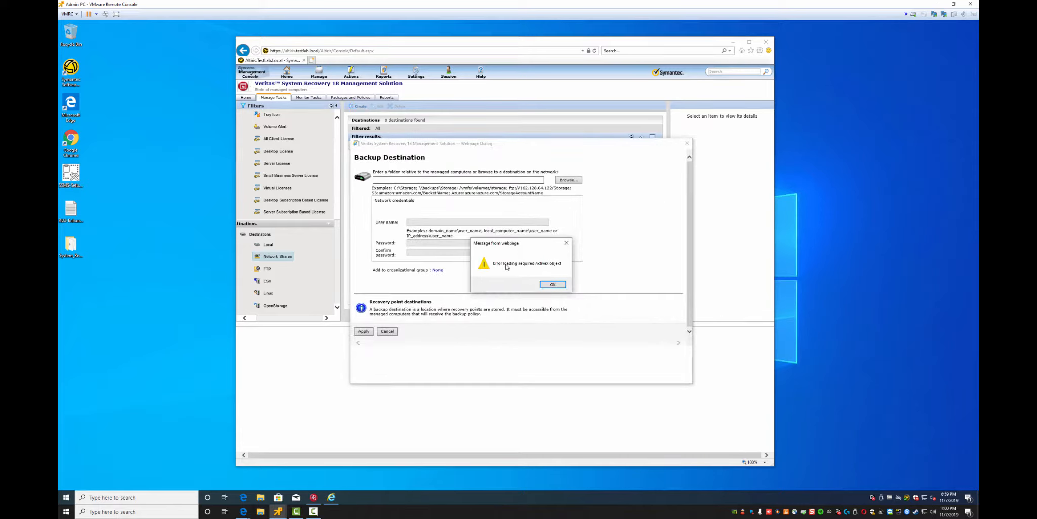
{"action": "left_click", "coordinate": [554, 284]}
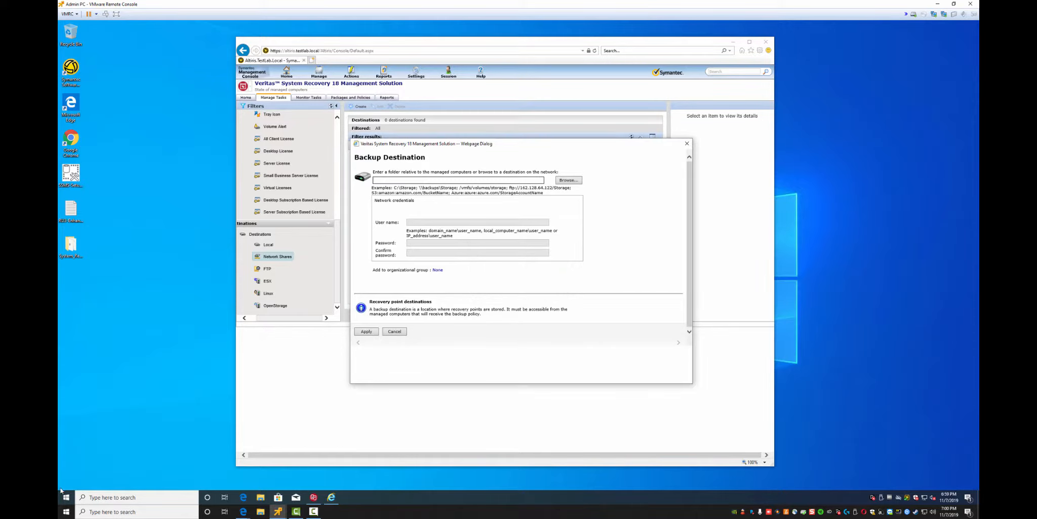
Open the Lab-Backups folder in the \\altiris\NSCap network share and select its full path for copying
{"action": "key", "text": "super+r"}
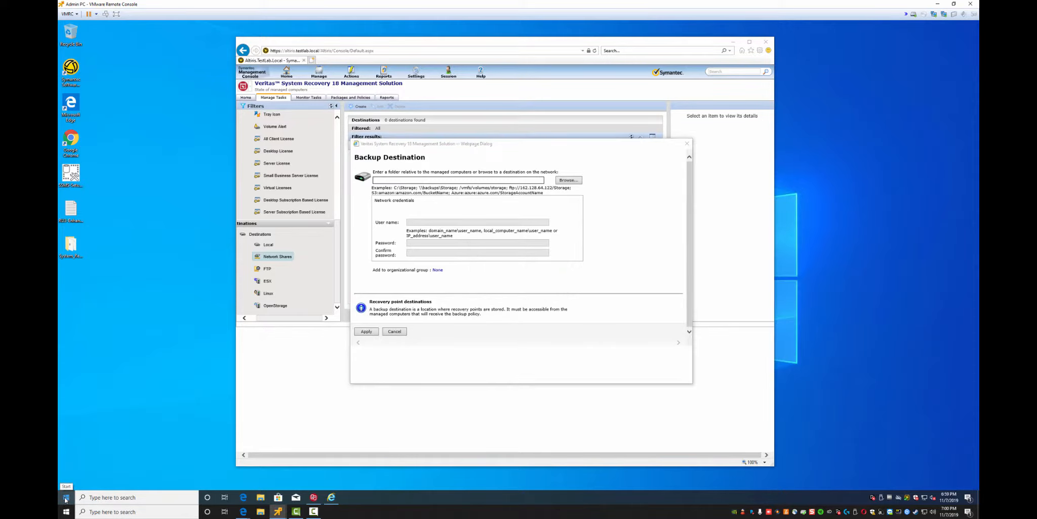
{"action": "type", "text": "\\altiris"}
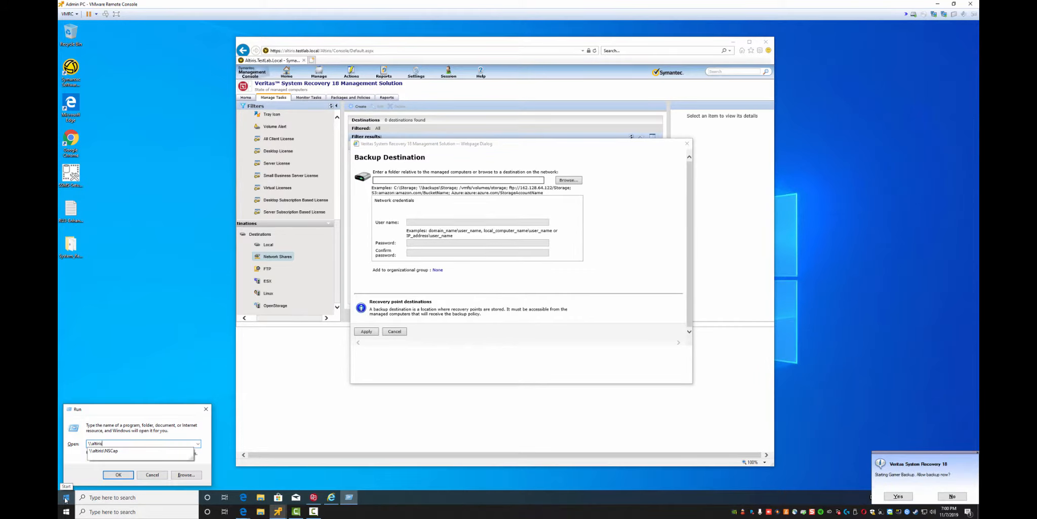
{"action": "key", "text": "Down"}
{"action": "key", "text": "Return"}
{"action": "key", "text": "Down"}
{"action": "key", "text": "Down"}
{"action": "key", "text": "Down"}
{"action": "key", "text": "Down"}
{"action": "key", "text": "Down"}
{"action": "key", "text": "Down"}
{"action": "key", "text": "Down"}
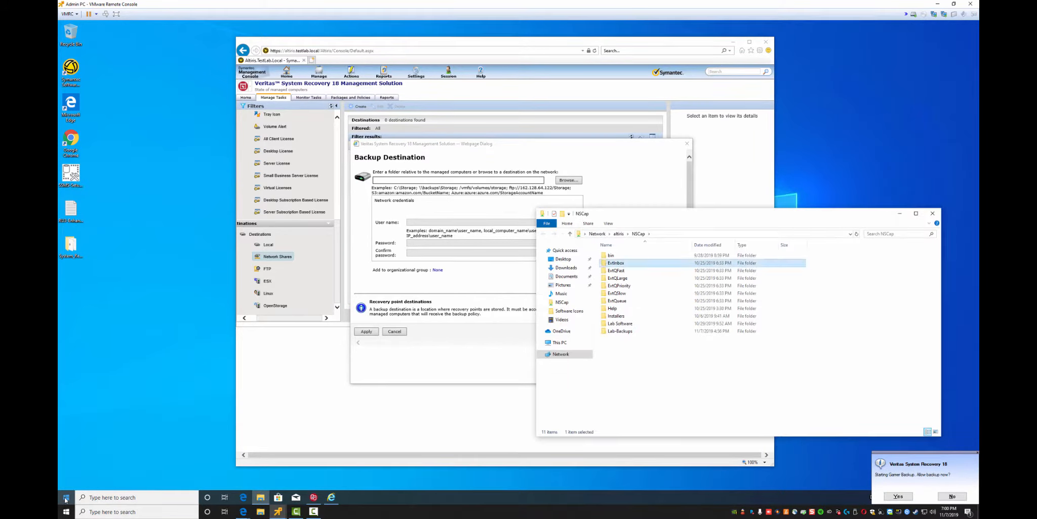
{"action": "key", "text": "Down"}
{"action": "key", "text": "Down"}
{"action": "key", "text": "Down"}
{"action": "key", "text": "Return"}
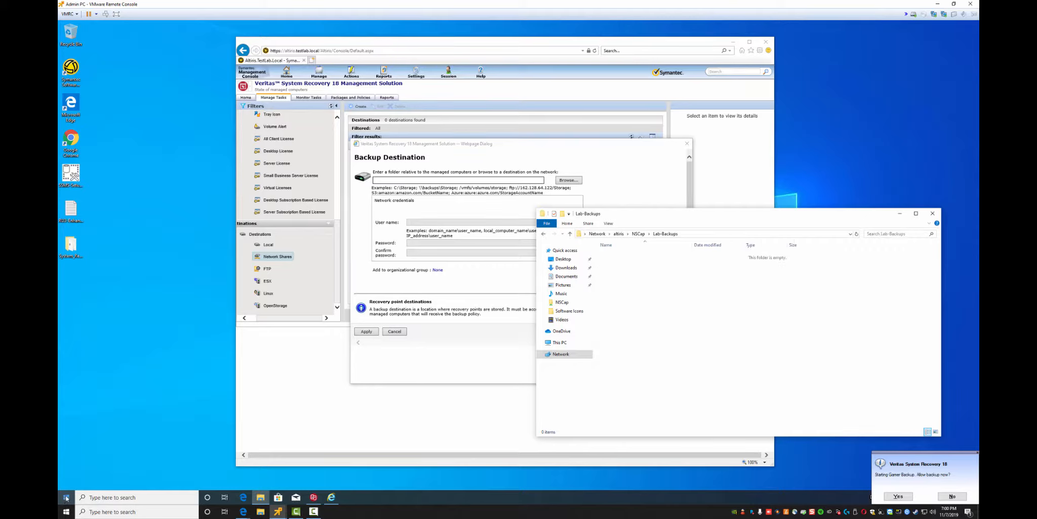
{"action": "left_click", "coordinate": [699, 235]}
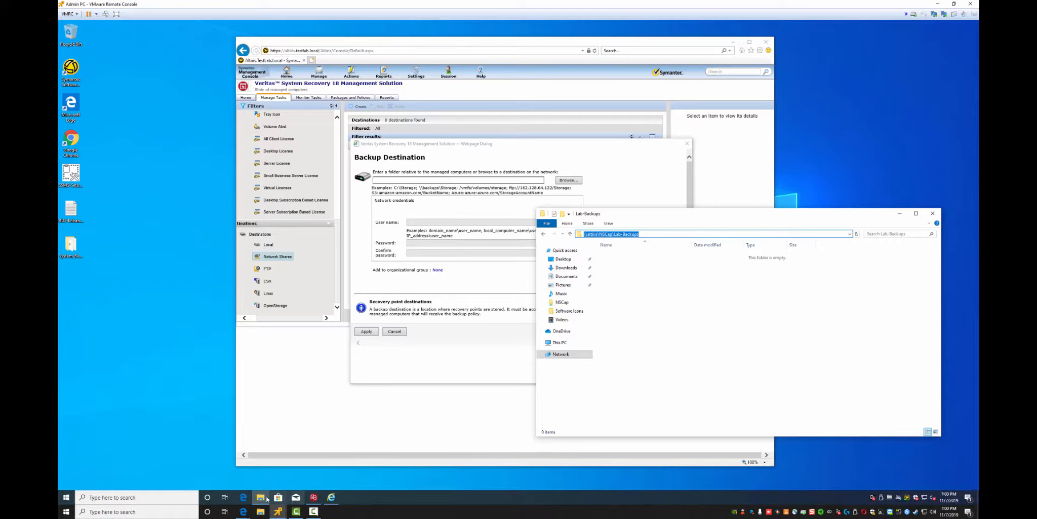
Log in to the VMware ESXi web client as root with the saved account password, and minimize the browser
{"action": "mouse_move", "coordinate": [266, 501]}
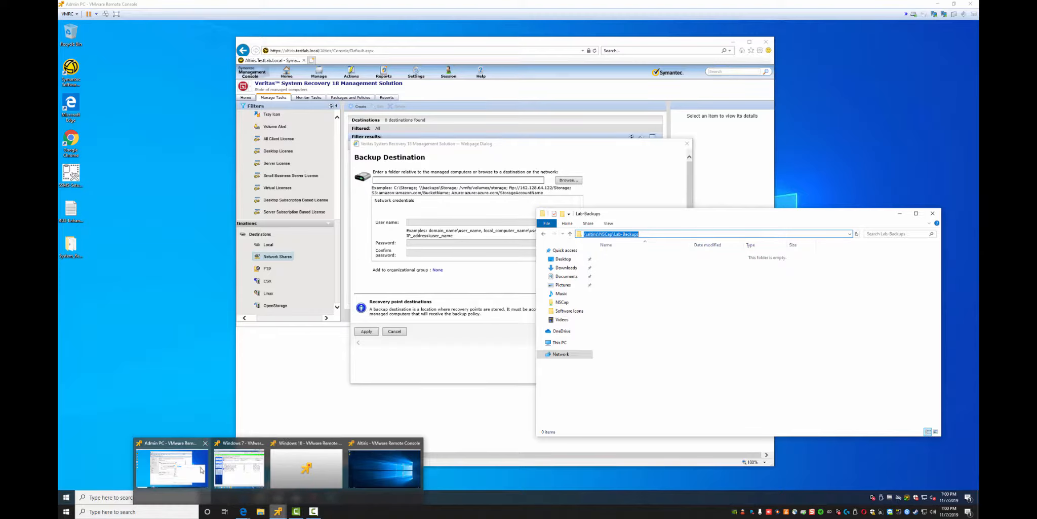
{"action": "mouse_move", "coordinate": [243, 514]}
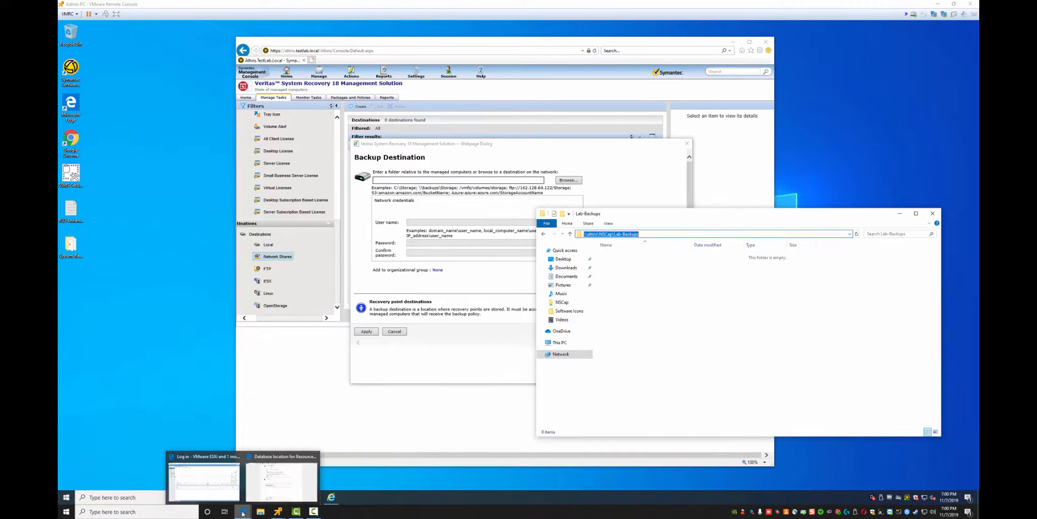
{"action": "left_click", "coordinate": [204, 478]}
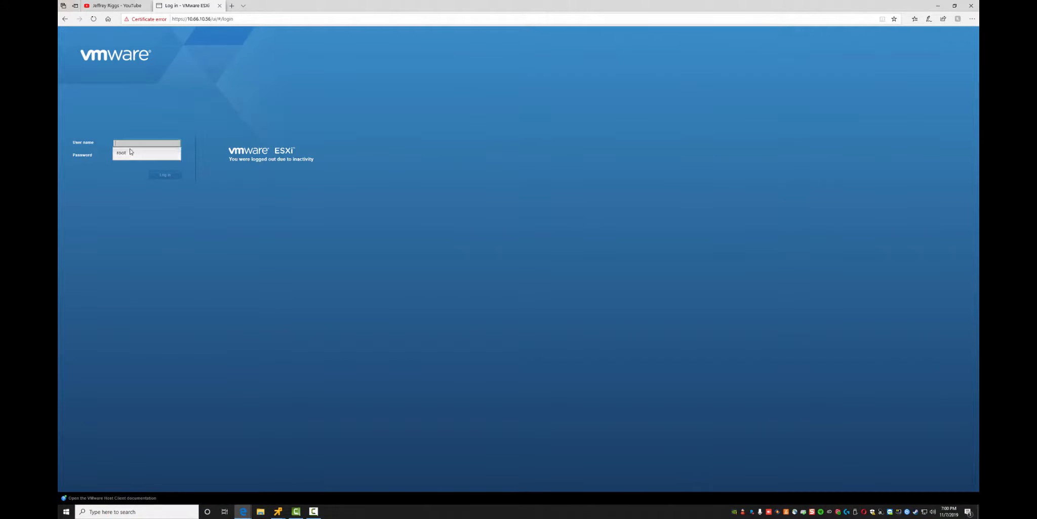
{"action": "left_click", "coordinate": [157, 174]}
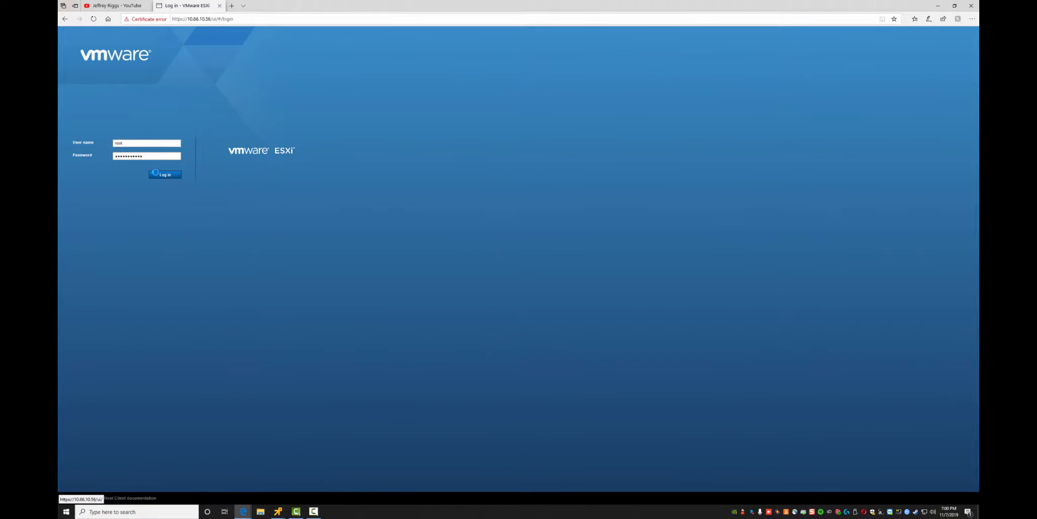
{"action": "left_click", "coordinate": [939, 8]}
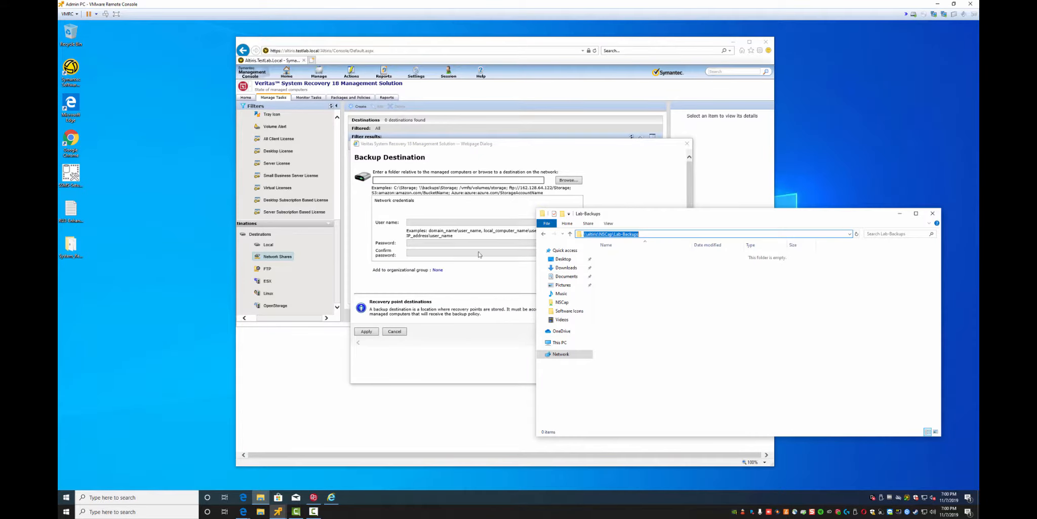
Set the backup destination folder to \\altiris\NSCap\Lab-Backups and make the network credentials available for entry
{"action": "left_click", "coordinate": [436, 180]}
{"action": "type", "text": "\\\\altiris\\NSCap\\Lab-Backups"}
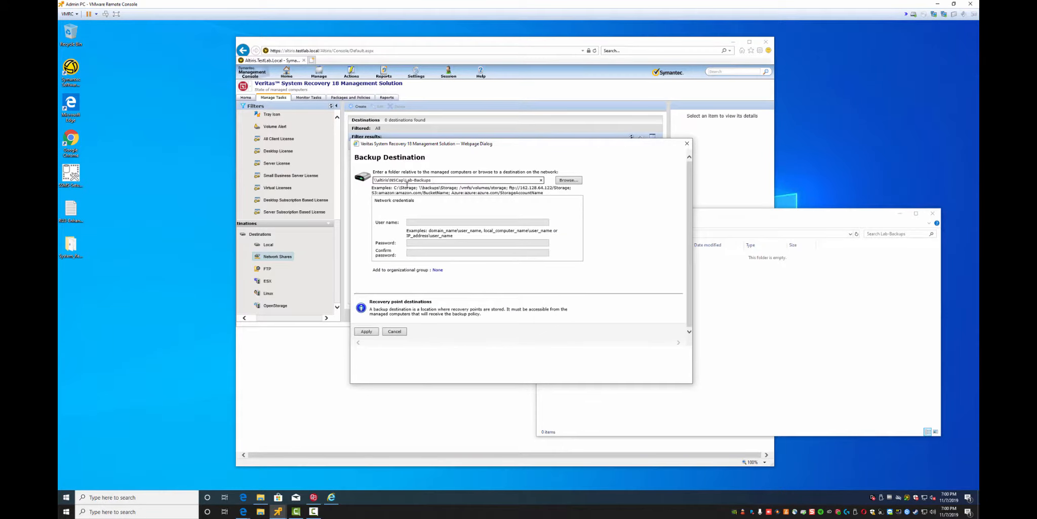
{"action": "left_click", "coordinate": [439, 223]}
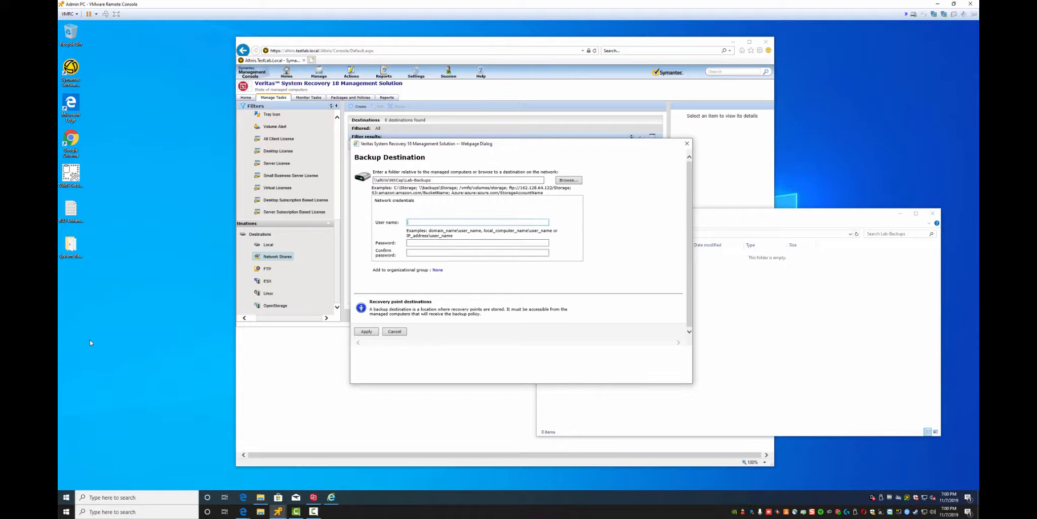
Launch Windows Admin Center on the Admin PC
{"action": "left_click", "coordinate": [66, 497]}
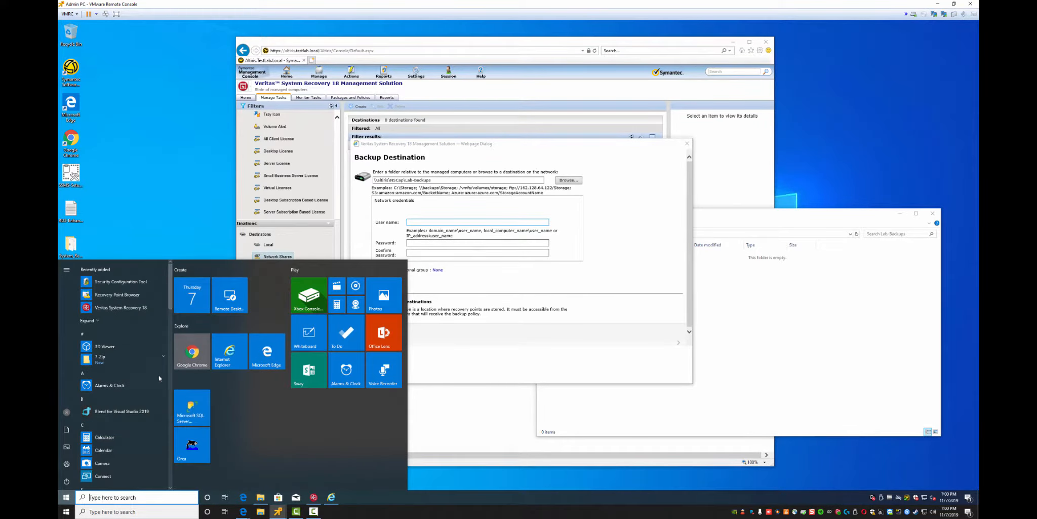
{"action": "left_click", "coordinate": [99, 164]}
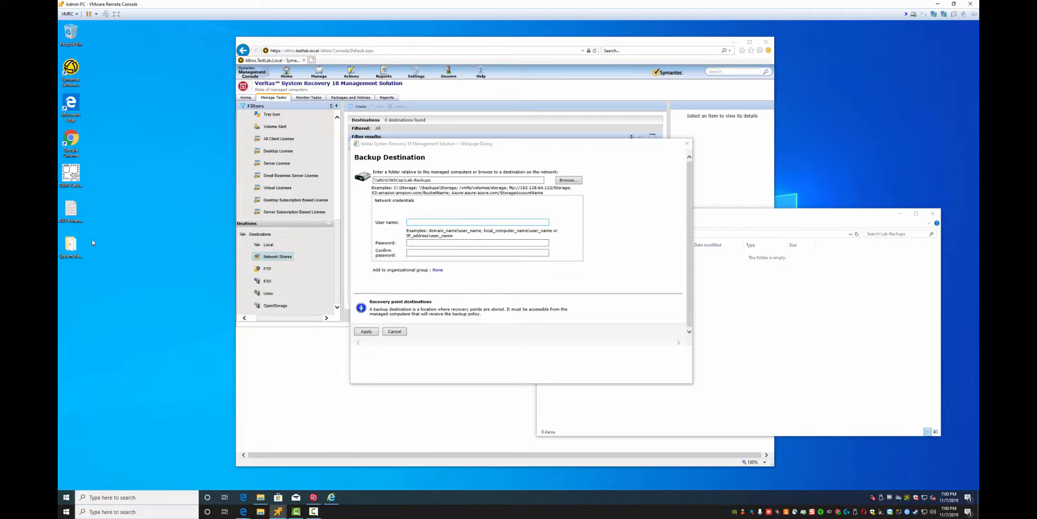
{"action": "left_click", "coordinate": [66, 497]}
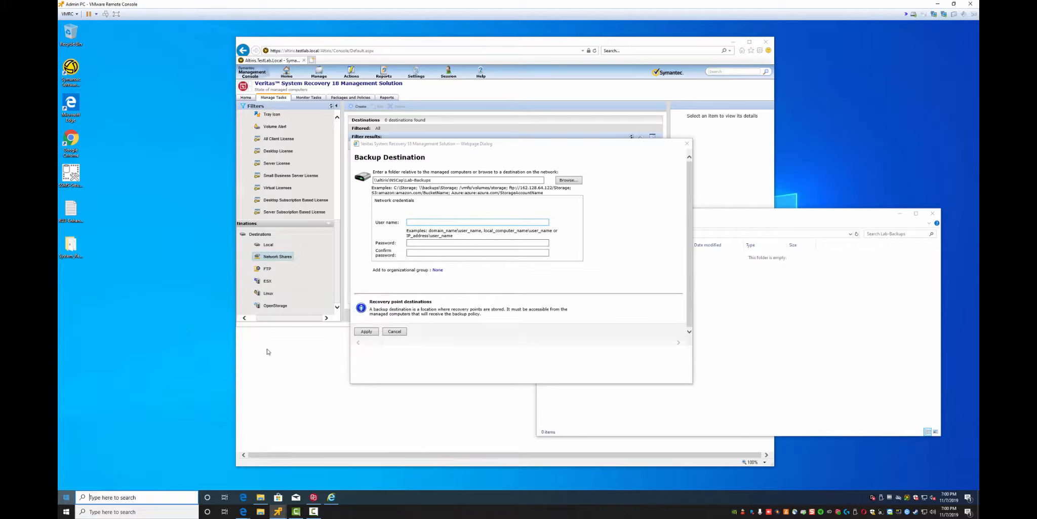
{"action": "scroll", "coordinate": [132, 413], "scroll_direction": "down", "scroll_amount": 15}
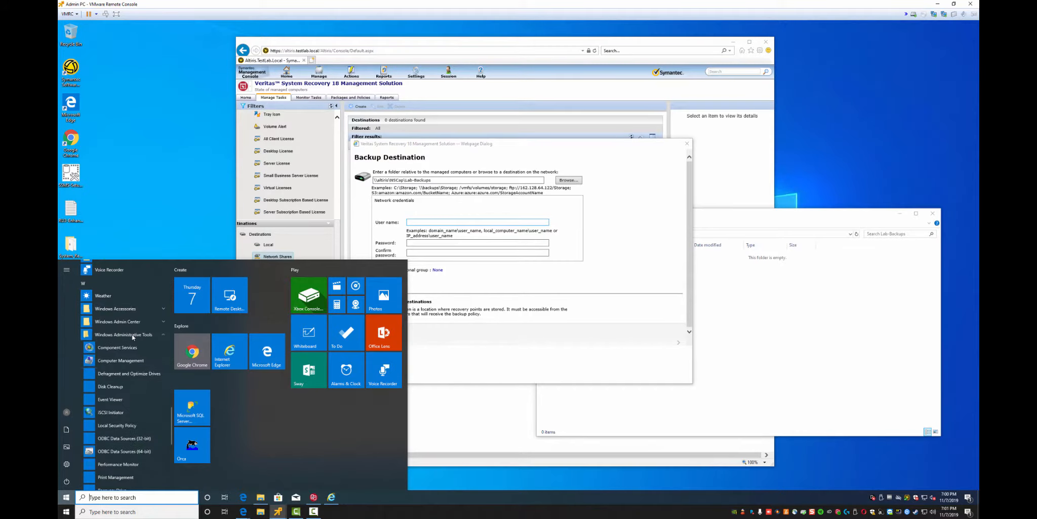
{"action": "scroll", "coordinate": [133, 364], "scroll_direction": "down", "scroll_amount": 3}
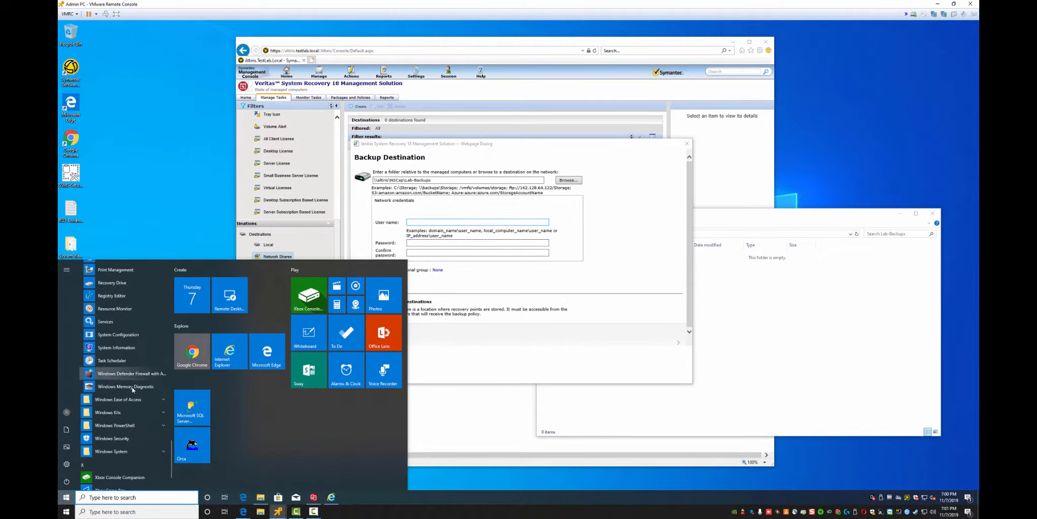
{"action": "scroll", "coordinate": [133, 389], "scroll_direction": "up", "scroll_amount": 2}
{"action": "scroll", "coordinate": [133, 391], "scroll_direction": "up", "scroll_amount": 4}
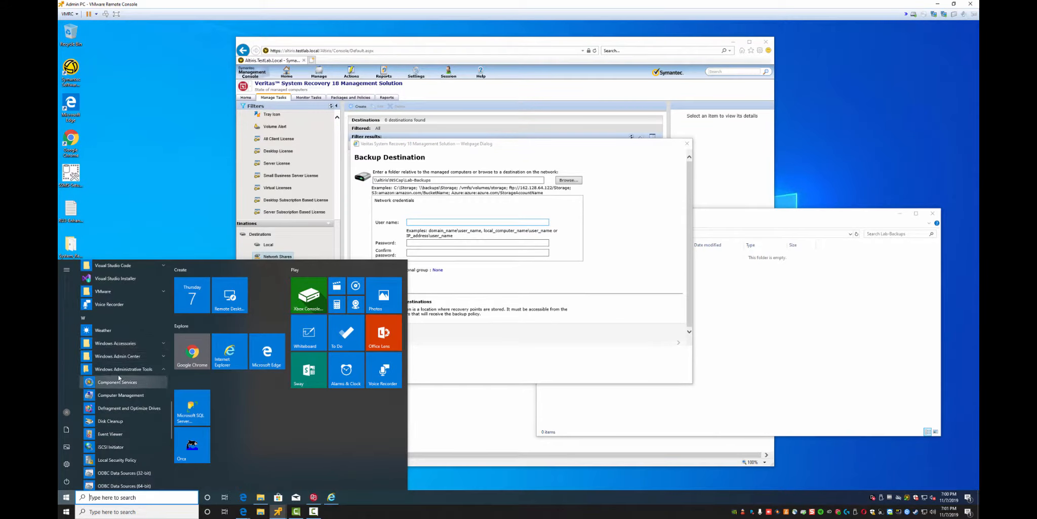
{"action": "left_click", "coordinate": [112, 357]}
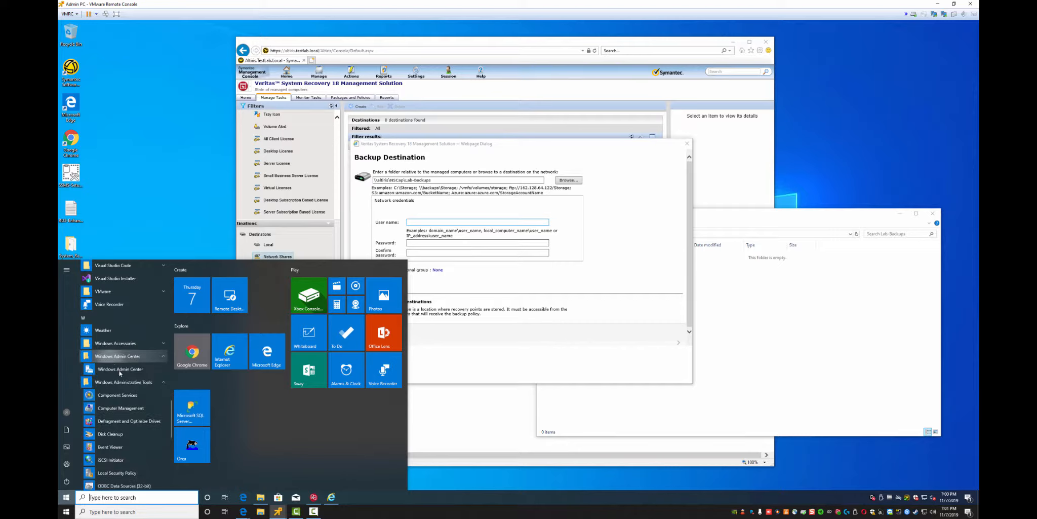
{"action": "left_click", "coordinate": [122, 372]}
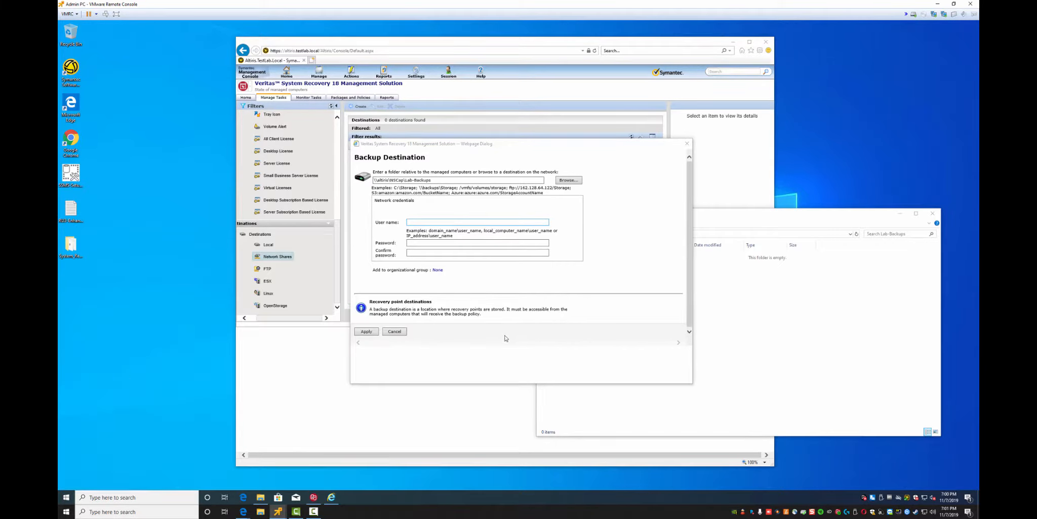
Enter the user name TestLab\Altiris with the account password and its confirmation for the network share, and apply the backup destination
{"action": "left_click", "coordinate": [437, 222]}
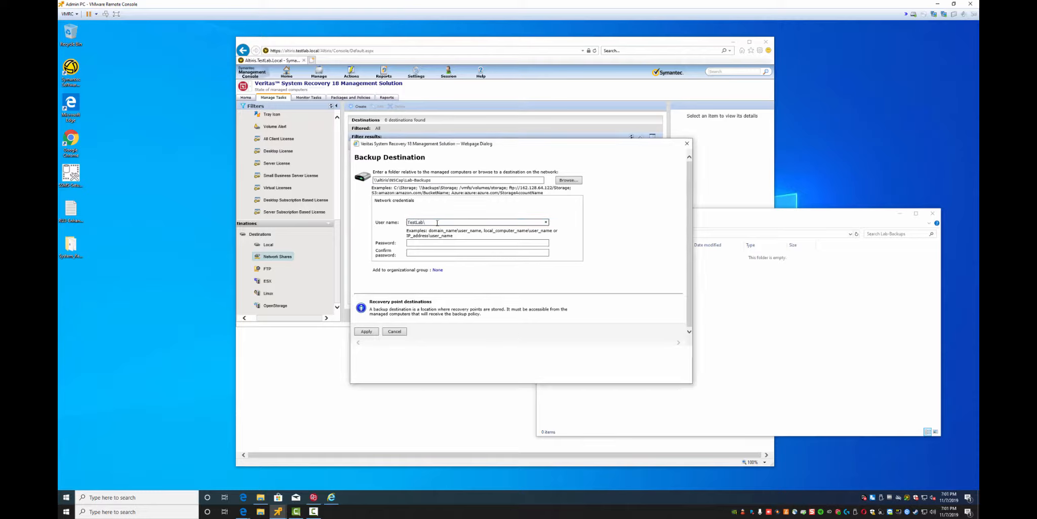
{"action": "key", "text": "Tab"}
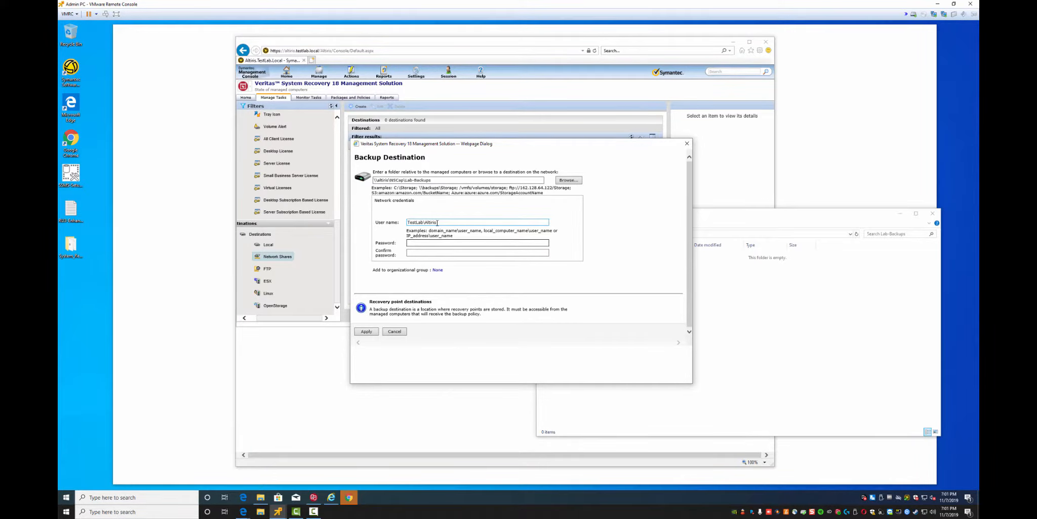
{"action": "type", "text": "**********"}
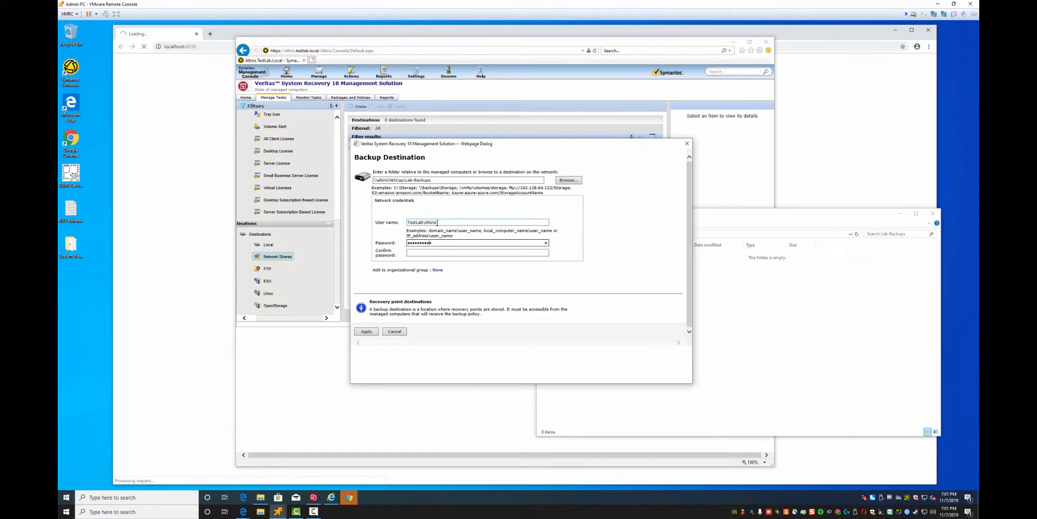
{"action": "key", "text": "Tab"}
{"action": "type", "text": "*****"}
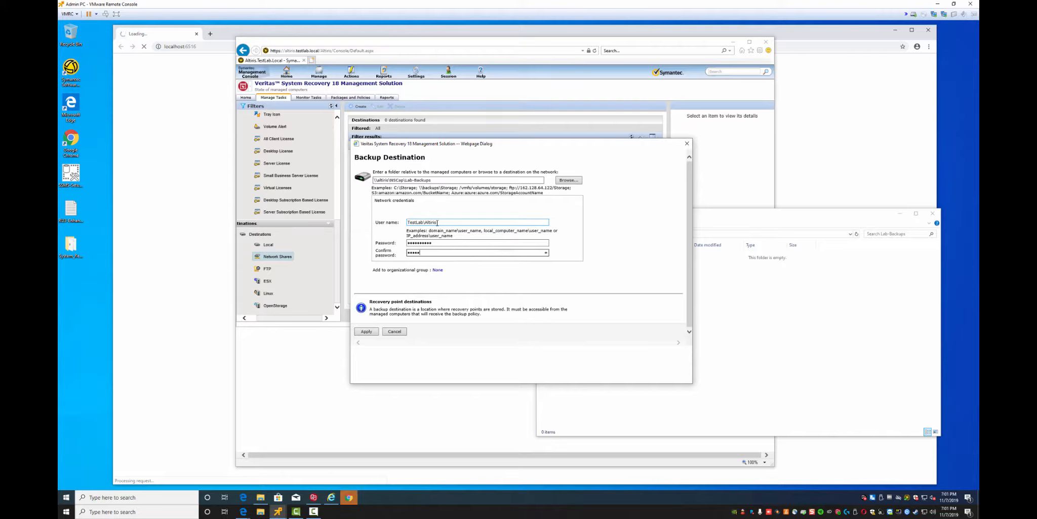
{"action": "type", "text": "*****"}
{"action": "left_click", "coordinate": [370, 332]}
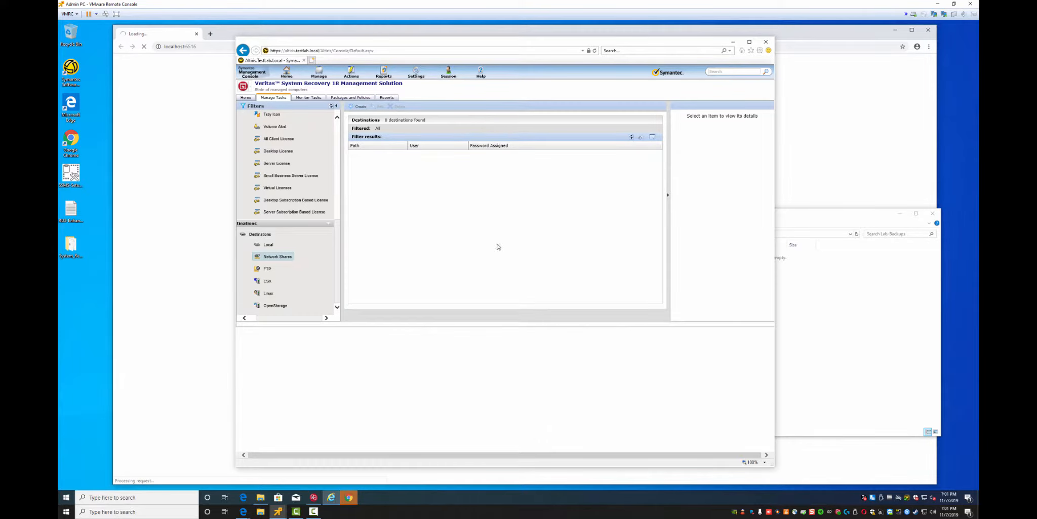
Refresh the network share destinations and check which backup jobs the local Veritas System Recovery client offers to run
{"action": "left_click", "coordinate": [632, 137]}
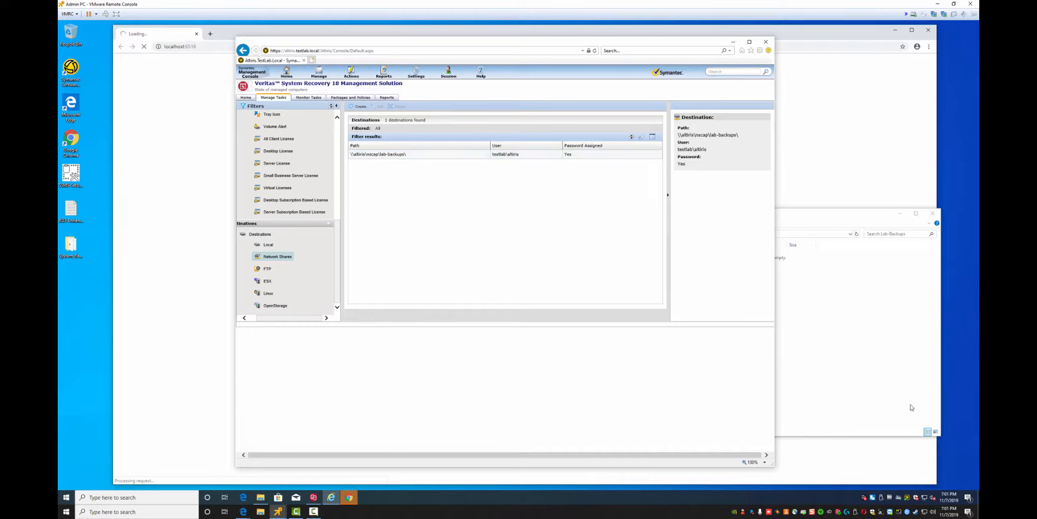
{"action": "right_click", "coordinate": [866, 499]}
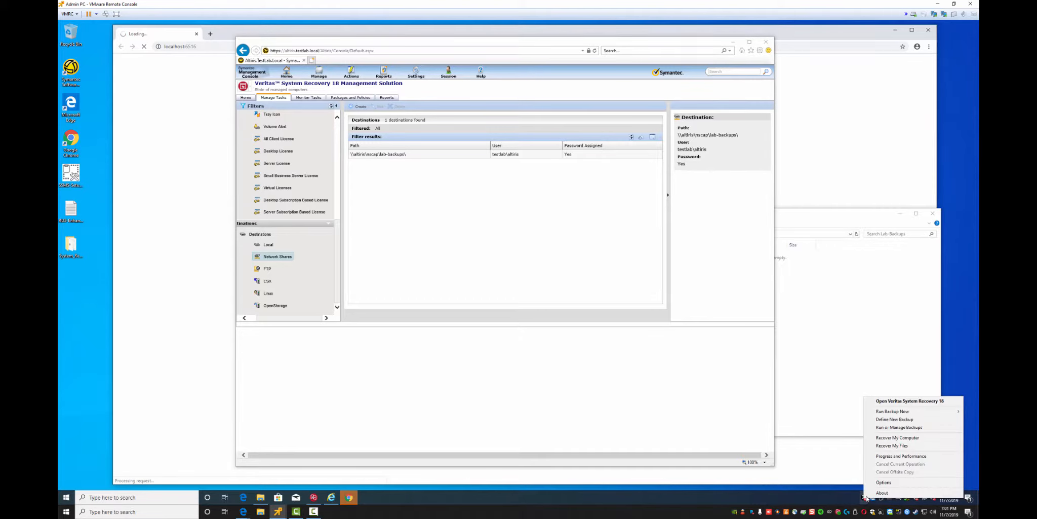
{"action": "mouse_move", "coordinate": [891, 413]}
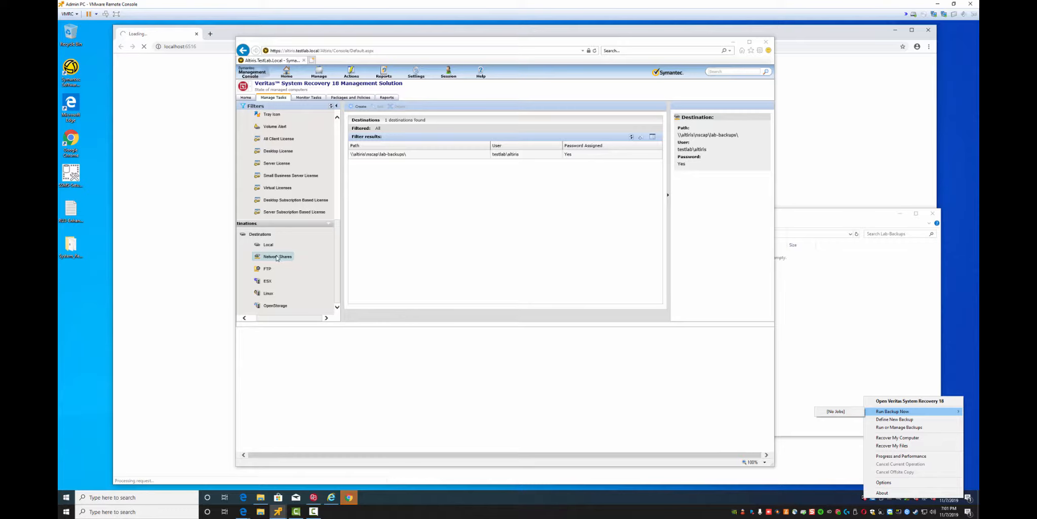
Expand the Backup Policies filter group and list the independent recovery point policies
{"action": "left_click", "coordinate": [338, 194]}
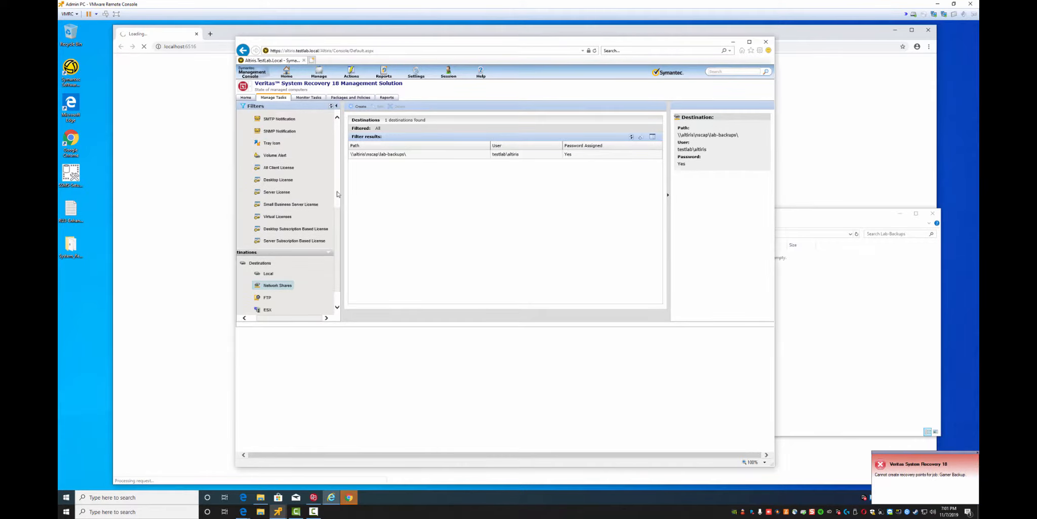
{"action": "scroll", "coordinate": [338, 194], "scroll_direction": "up", "scroll_amount": 5}
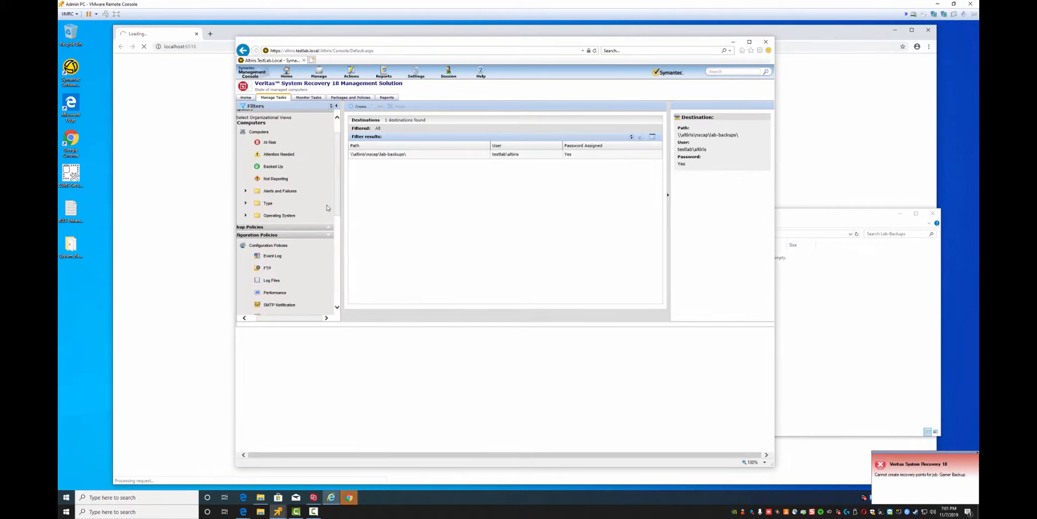
{"action": "left_click", "coordinate": [328, 228]}
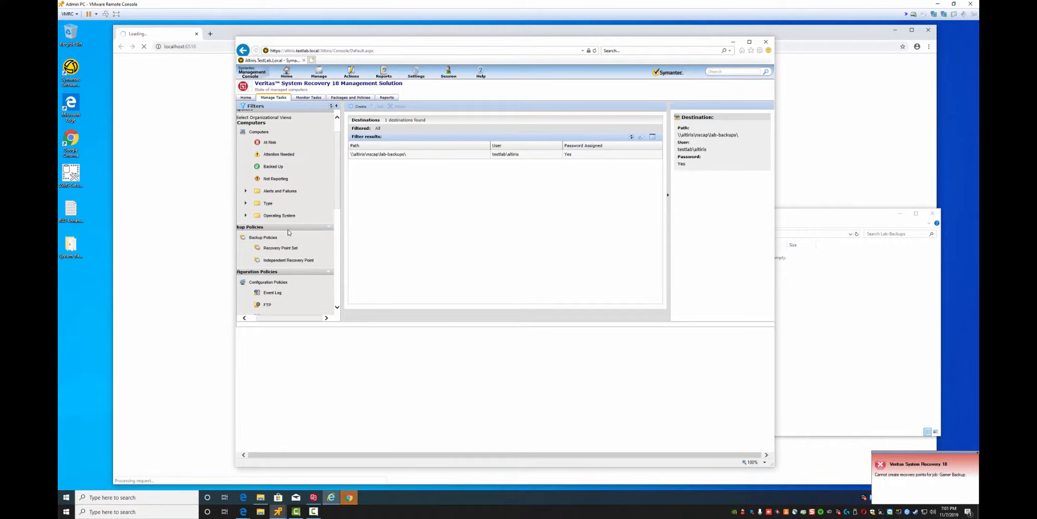
{"action": "left_click", "coordinate": [280, 261]}
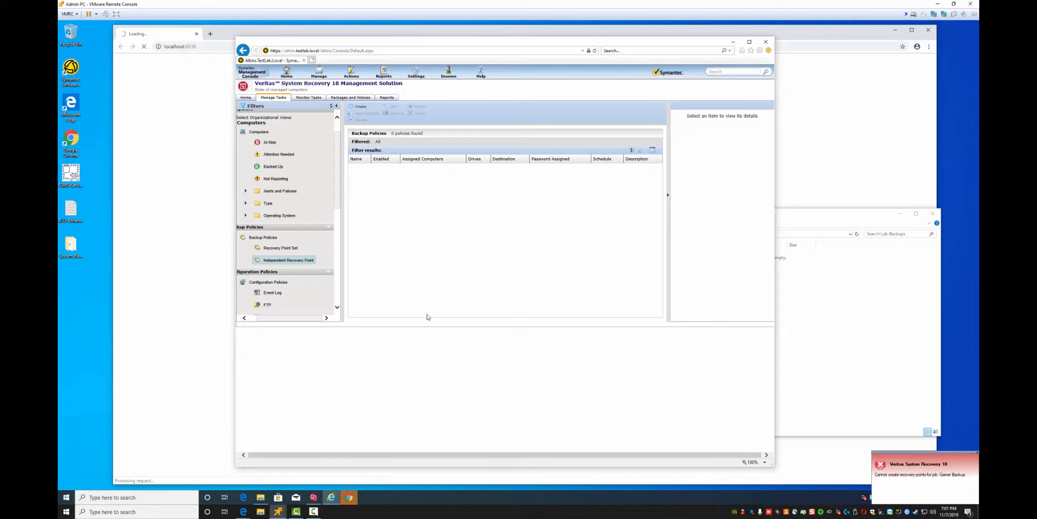
{"action": "left_click", "coordinate": [273, 247]}
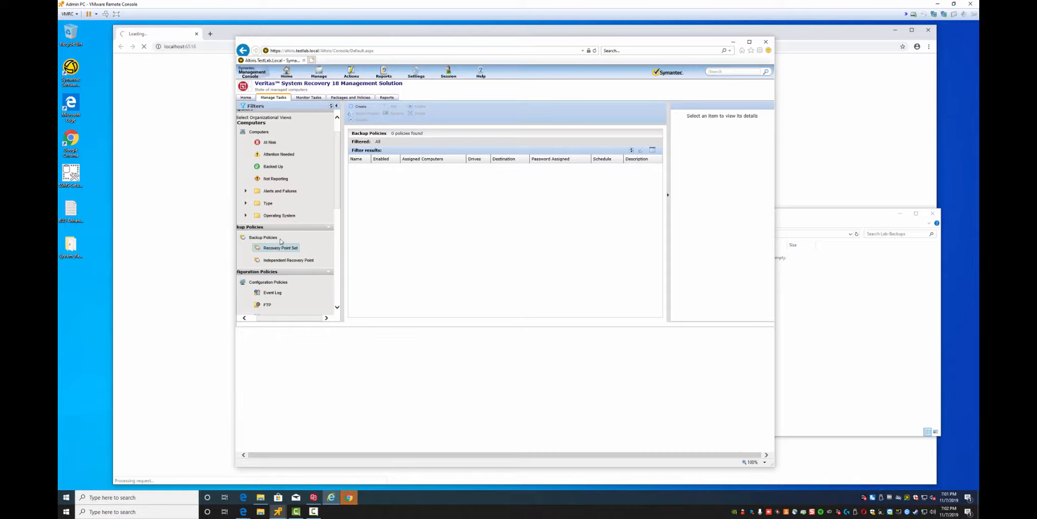
{"action": "left_click", "coordinate": [360, 106]}
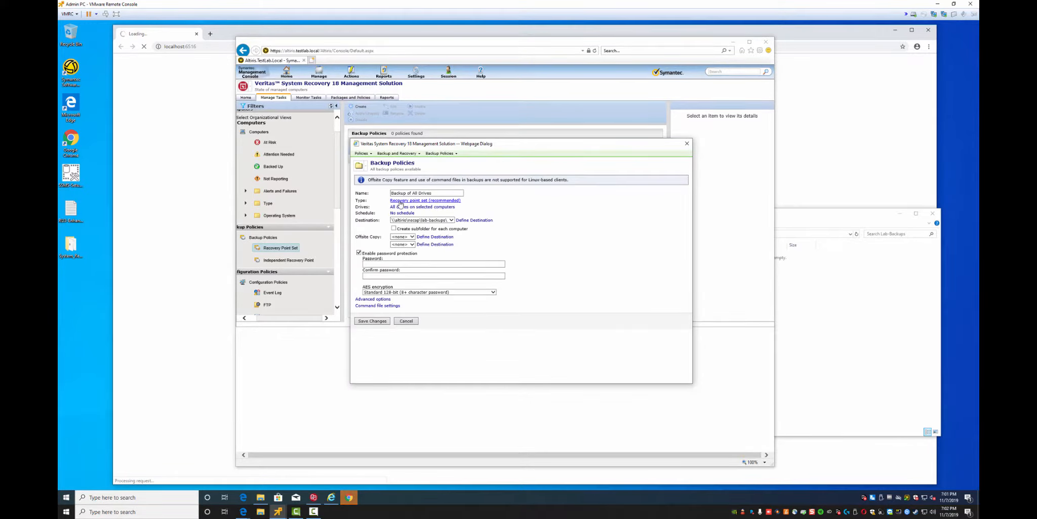
{"action": "left_click", "coordinate": [400, 202]}
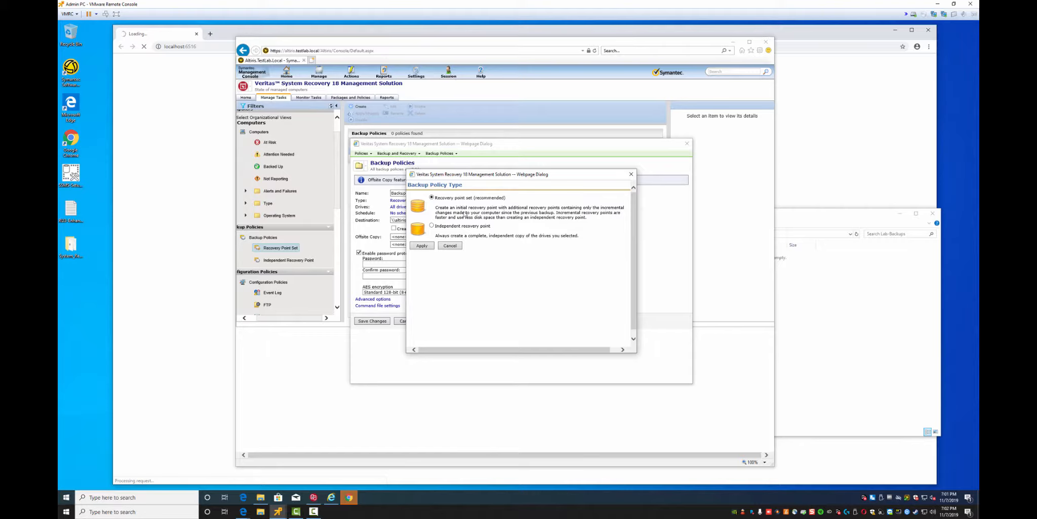
{"action": "left_click", "coordinate": [459, 247]}
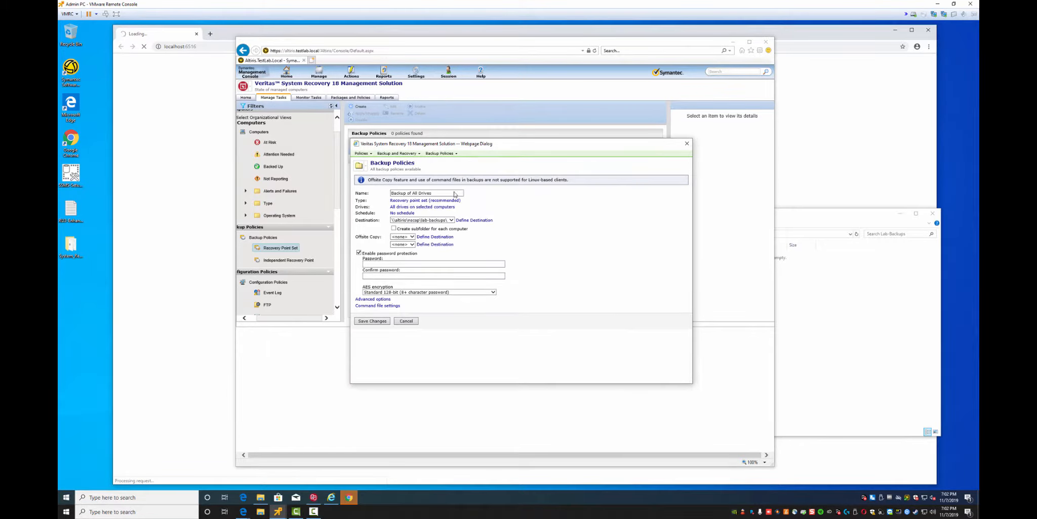
{"action": "left_click", "coordinate": [686, 144]}
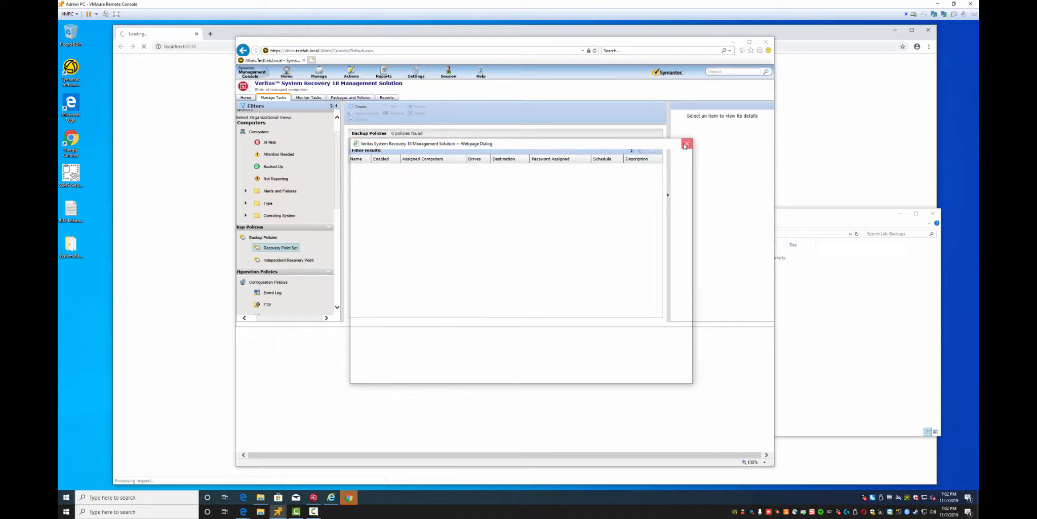
Create a new independent recovery point backup policy named Full Backup of All Drives
{"action": "left_click", "coordinate": [282, 261]}
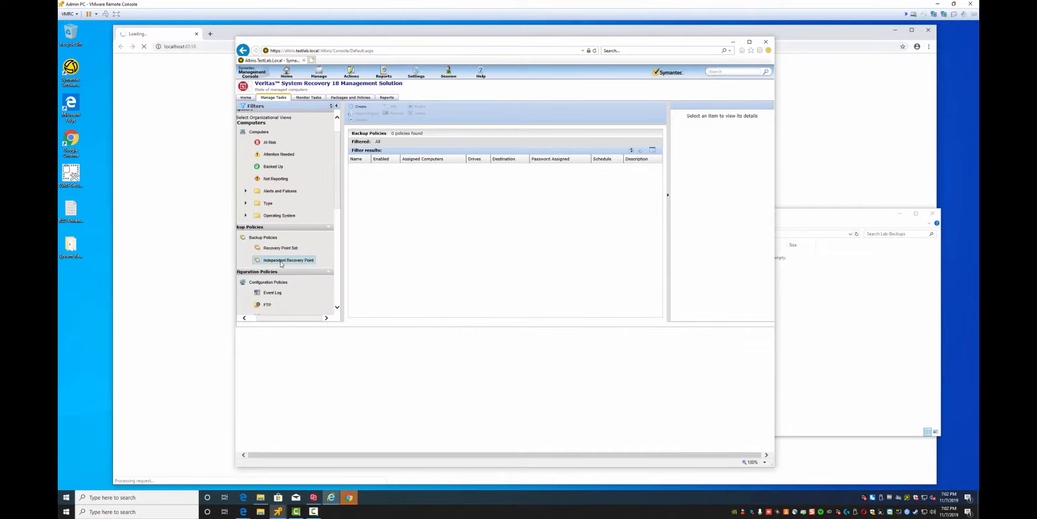
{"action": "left_click", "coordinate": [359, 107]}
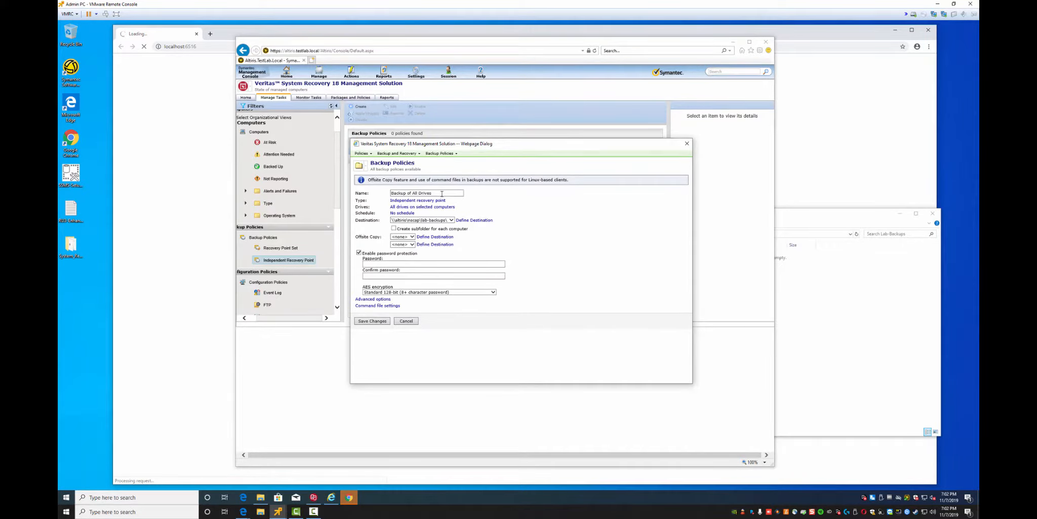
{"action": "left_click", "coordinate": [392, 193]}
{"action": "type", "text": "Full"}
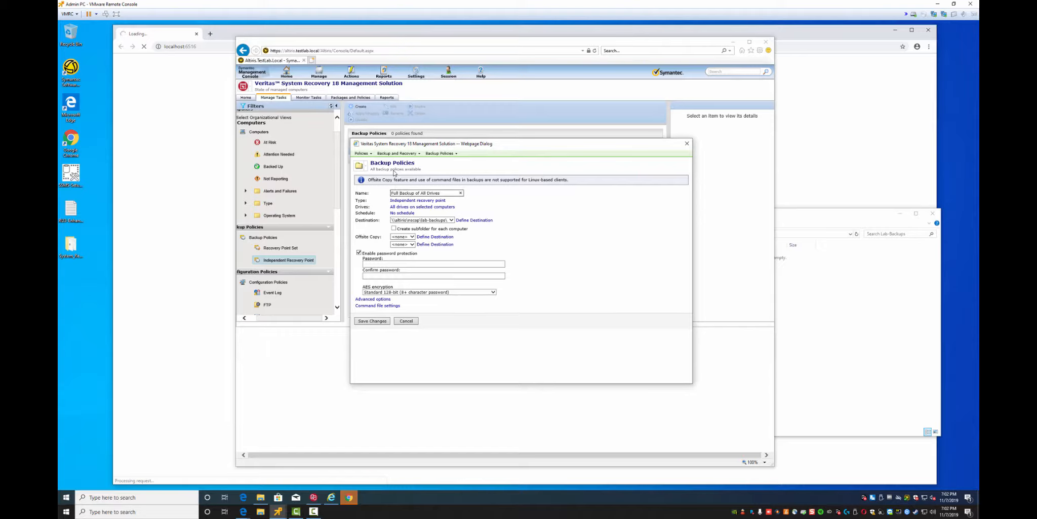
Review the drive selection options for the new backup policy without changing them
{"action": "left_click", "coordinate": [399, 206]}
{"action": "left_click", "coordinate": [414, 207]}
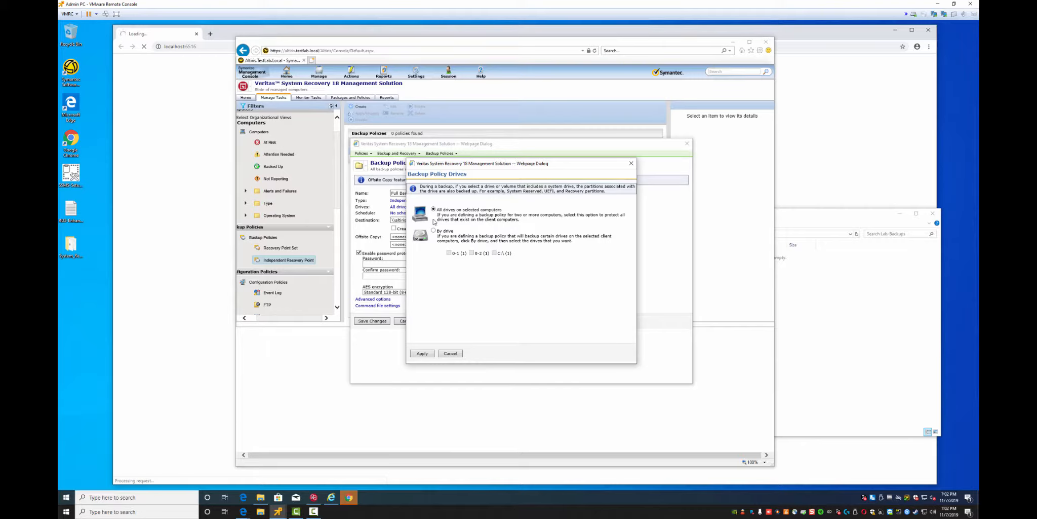
{"action": "left_click", "coordinate": [631, 164]}
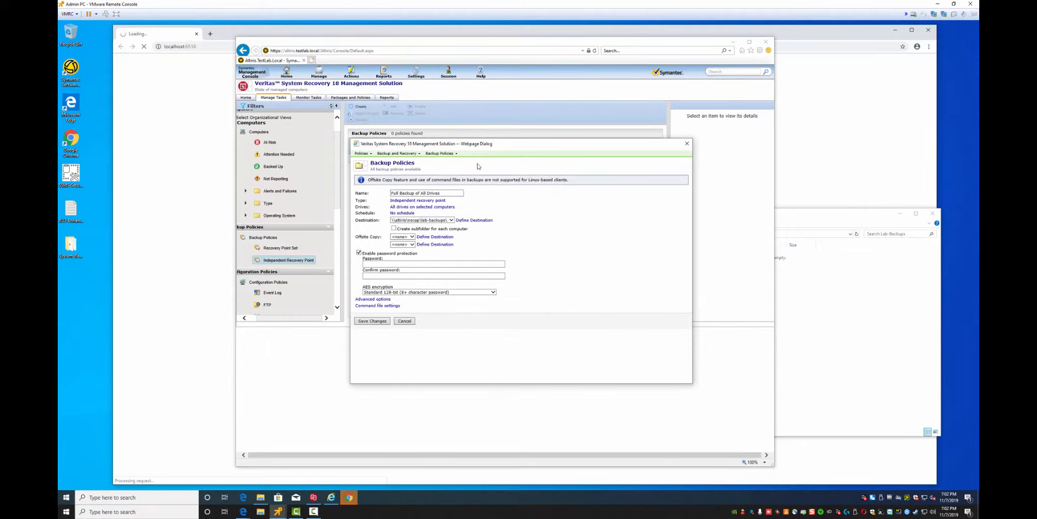
Enable a subfolder for each computer in the backup policy, review the AES encryption levels, and turn off password protection
{"action": "left_click", "coordinate": [394, 229]}
{"action": "left_click", "coordinate": [359, 252]}
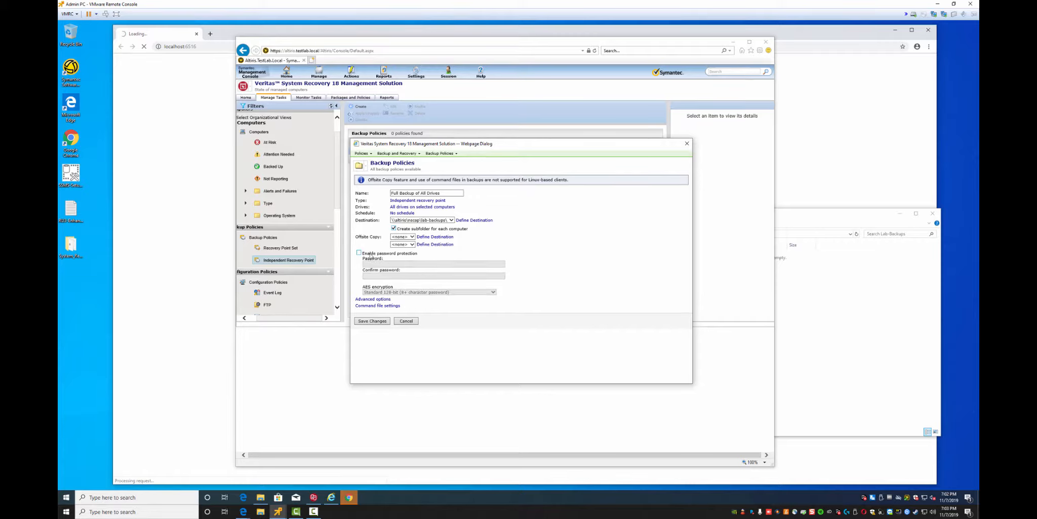
{"action": "left_click", "coordinate": [359, 253]}
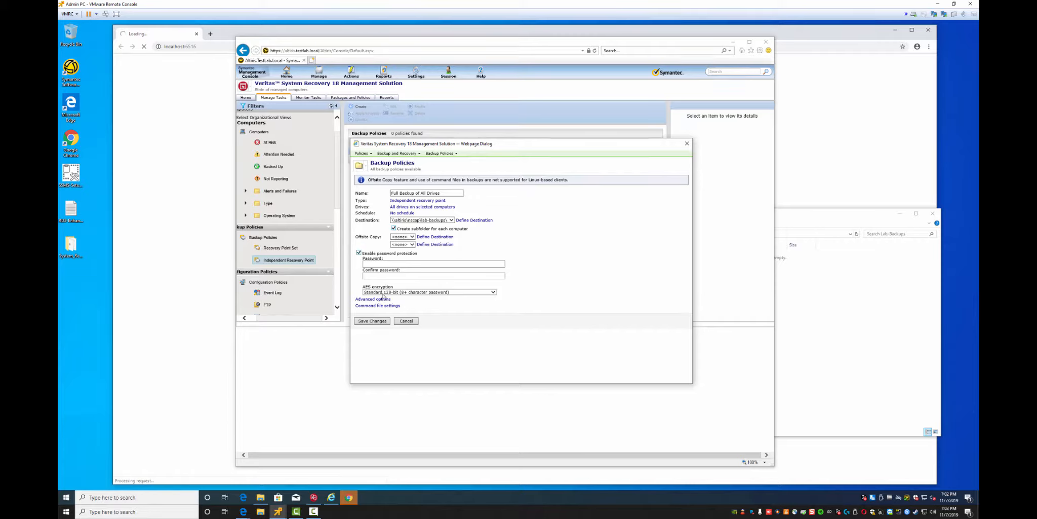
{"action": "left_click", "coordinate": [387, 294]}
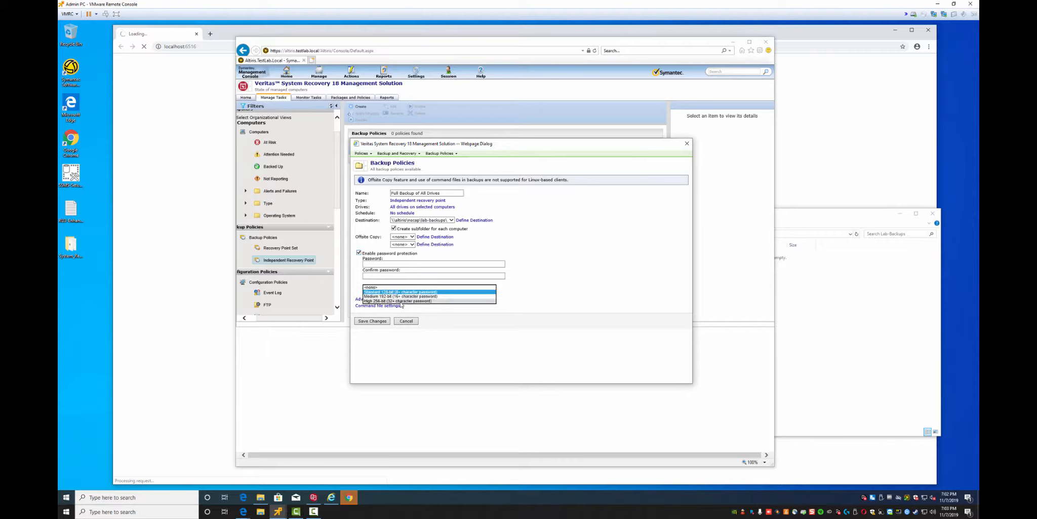
{"action": "left_click", "coordinate": [359, 252]}
Set the advanced options to High compression, ignore bad sectors during copy and perform full VSS backup, and save the policy
{"action": "left_click", "coordinate": [373, 299]}
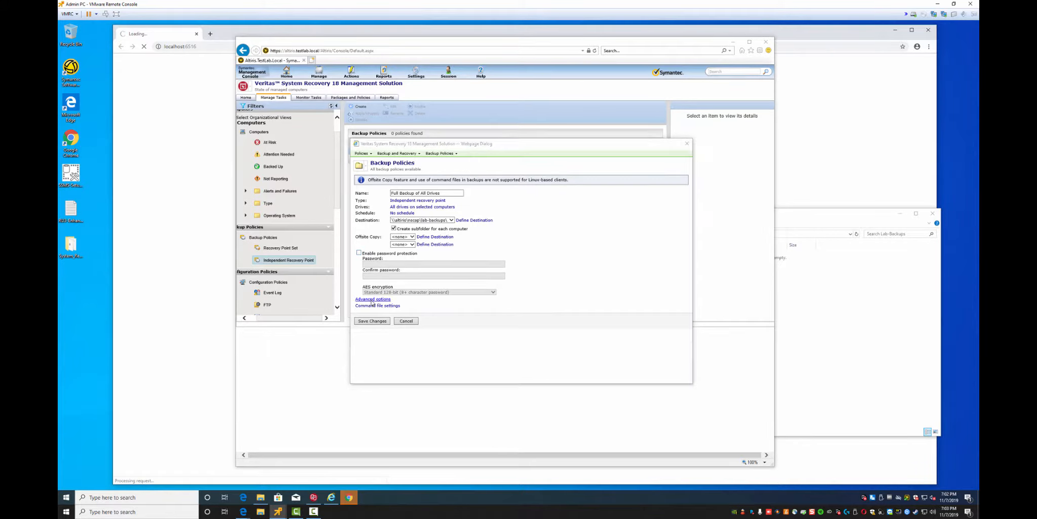
{"action": "left_click", "coordinate": [434, 199]}
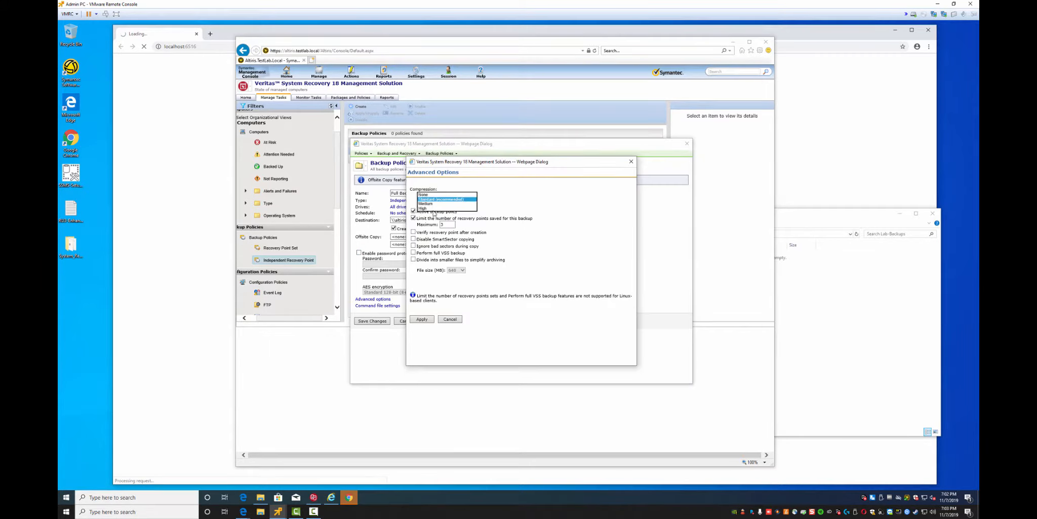
{"action": "left_click", "coordinate": [430, 211]}
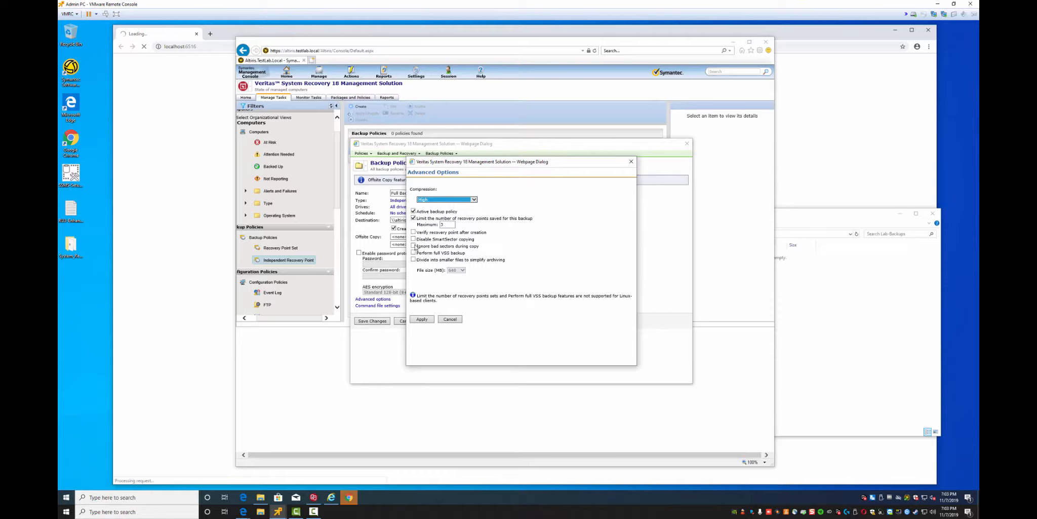
{"action": "left_click", "coordinate": [414, 245]}
{"action": "left_click", "coordinate": [414, 252]}
{"action": "left_click", "coordinate": [423, 320]}
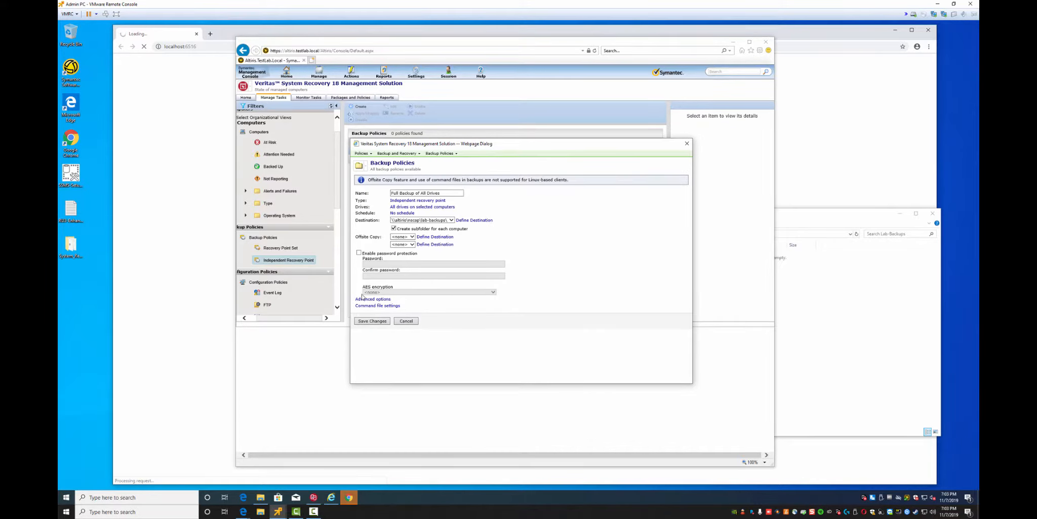
{"action": "left_click", "coordinate": [373, 321]}
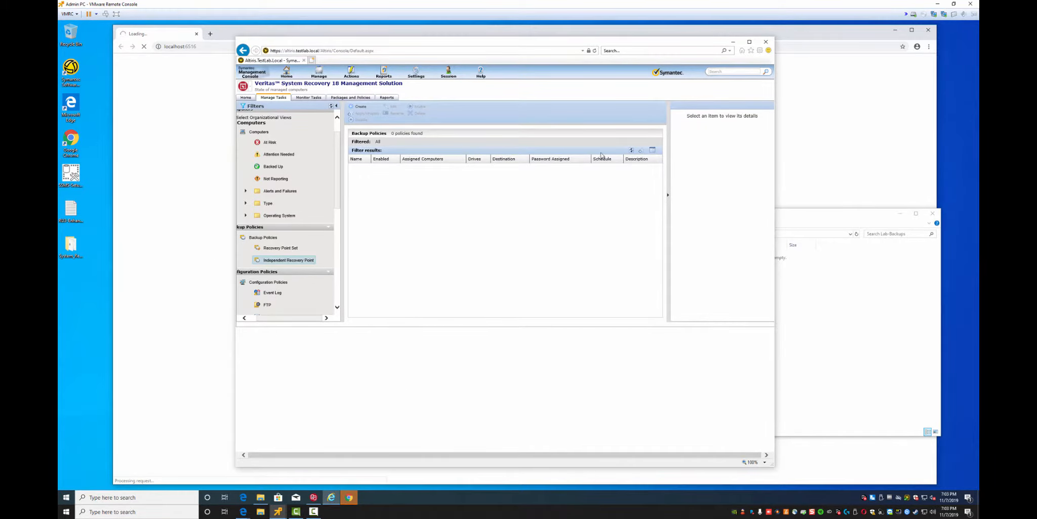
{"action": "left_click", "coordinate": [631, 150]}
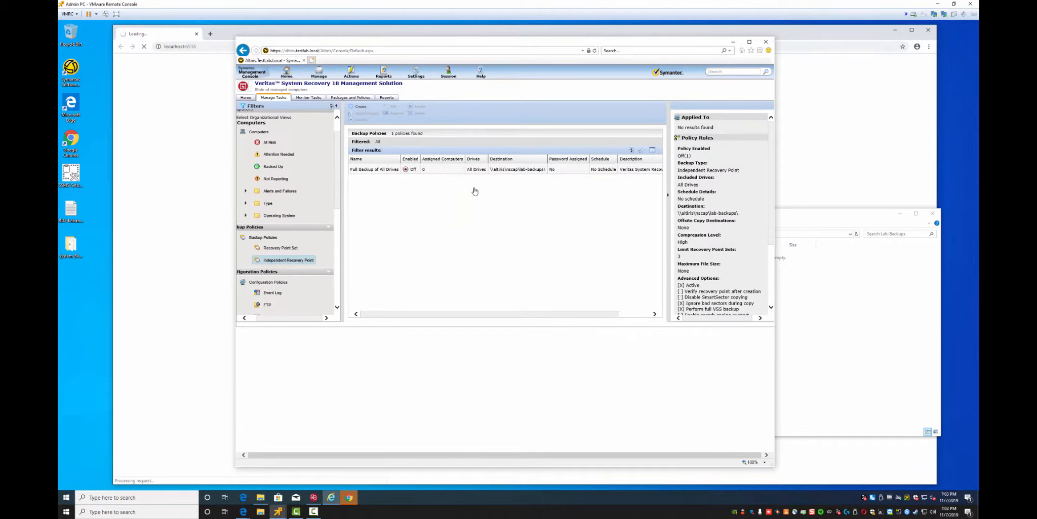
Edit the Full Backup of All Drives policy and turn it on
{"action": "right_click", "coordinate": [372, 169]}
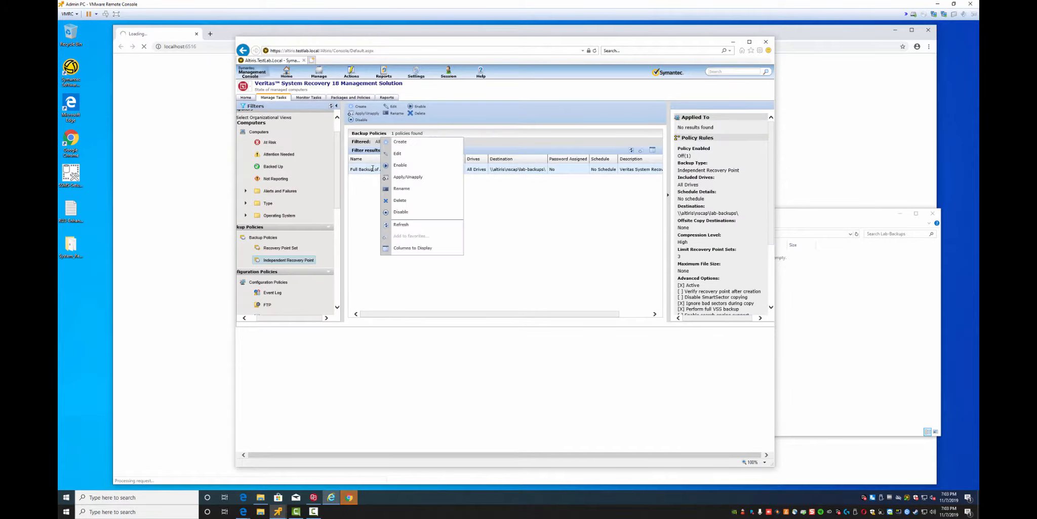
{"action": "left_click", "coordinate": [398, 153]}
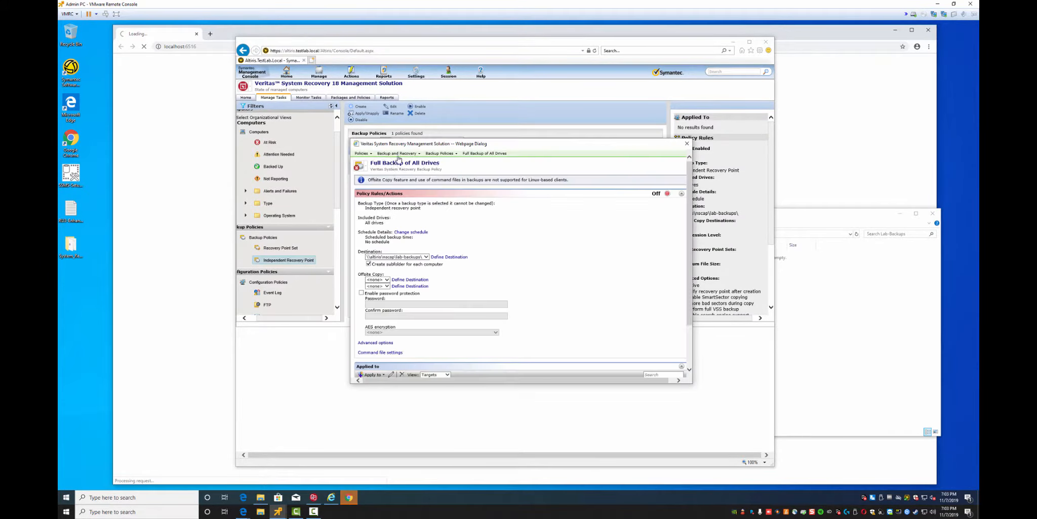
{"action": "left_click", "coordinate": [668, 194]}
{"action": "left_click", "coordinate": [667, 201]}
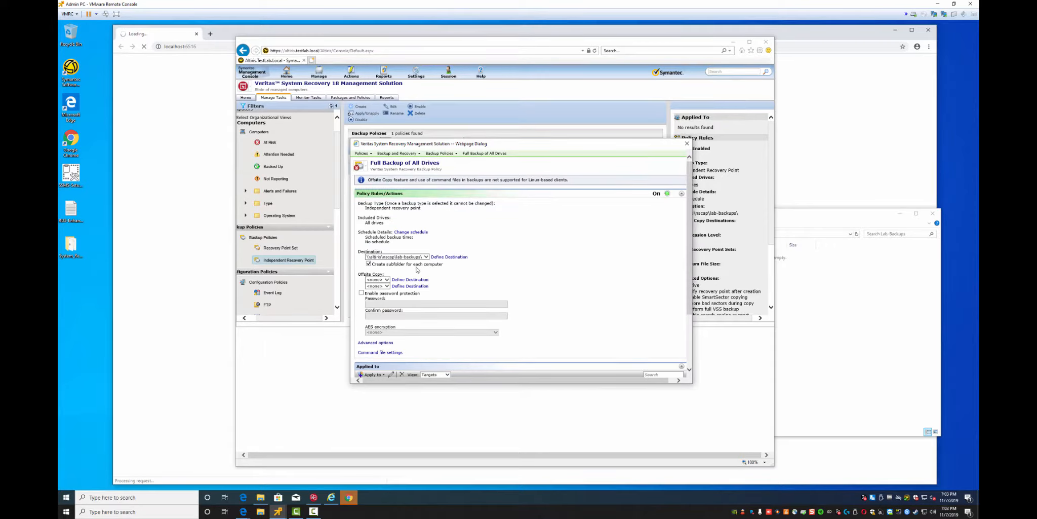
Apply the policy to the recently used target All Lab Machines, save the changes and refresh the policy list
{"action": "scroll", "coordinate": [436, 272], "scroll_direction": "down", "scroll_amount": 1}
{"action": "scroll", "coordinate": [437, 272], "scroll_direction": "down", "scroll_amount": 3}
{"action": "left_click", "coordinate": [373, 300]}
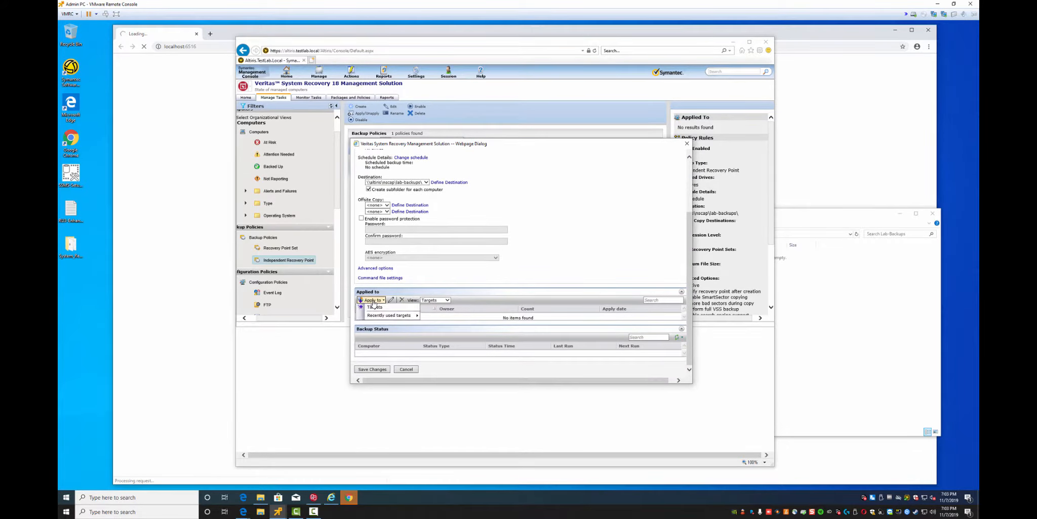
{"action": "mouse_move", "coordinate": [381, 317]}
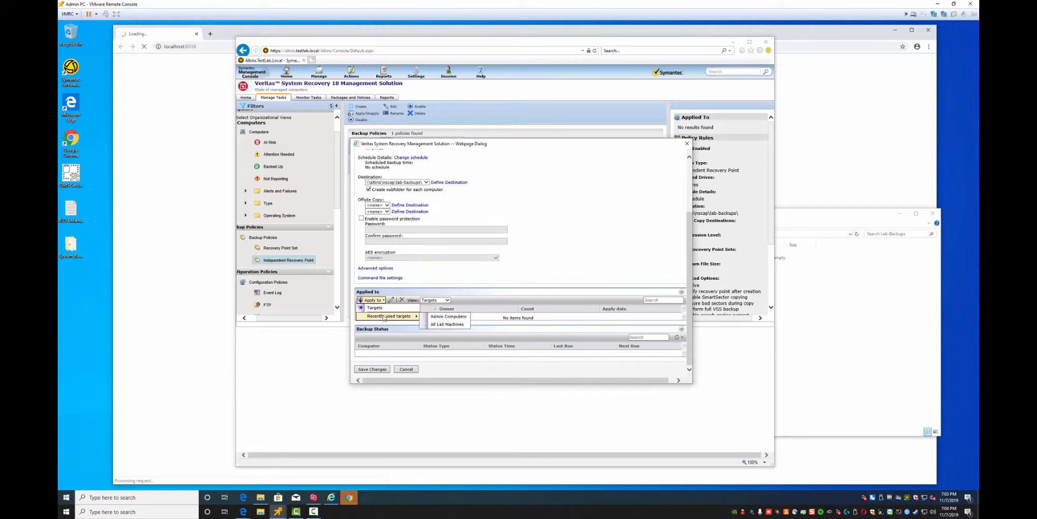
{"action": "left_click", "coordinate": [440, 324]}
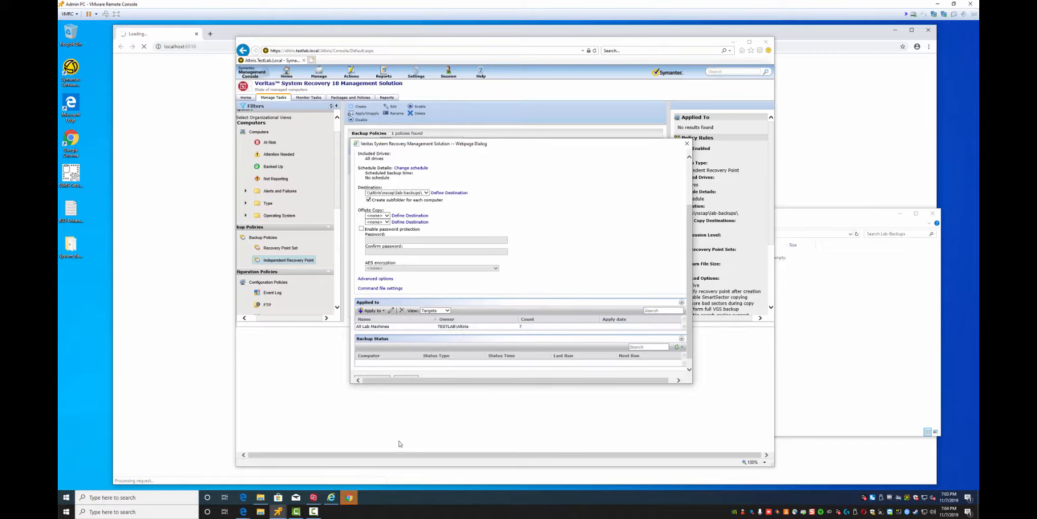
{"action": "left_click", "coordinate": [385, 379]}
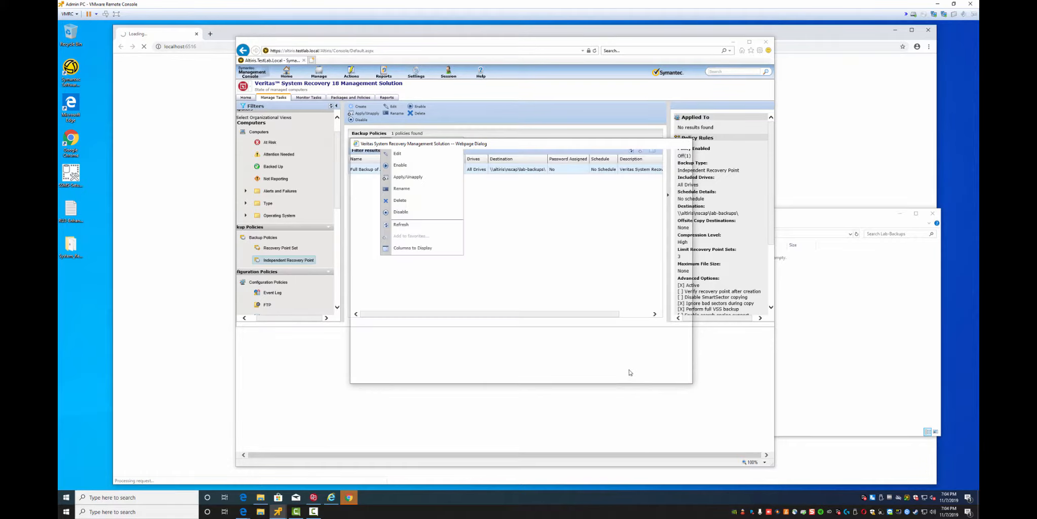
{"action": "left_click", "coordinate": [631, 151]}
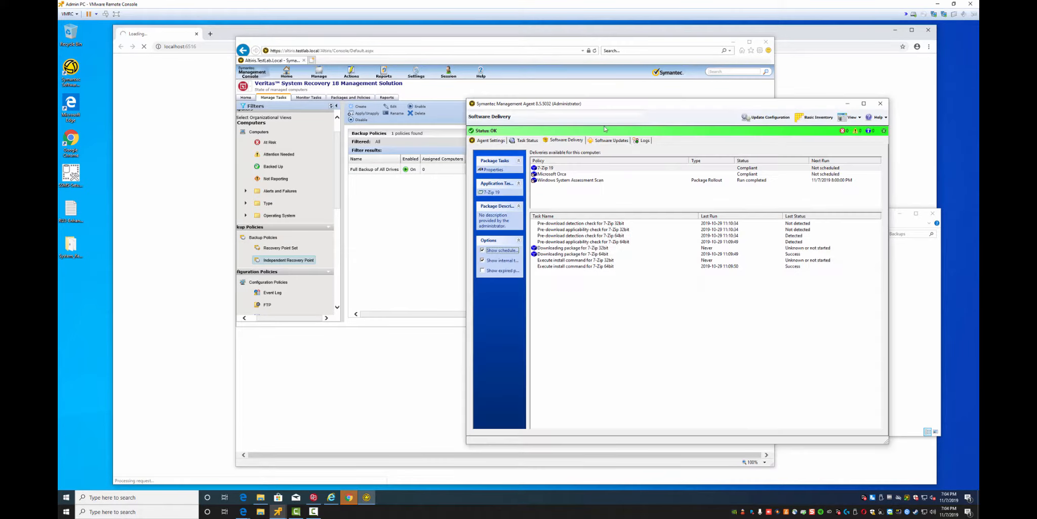
Update the Symantec Management Agent configuration and immediately run the Full Backup of All Drives job in Veritas System Recovery
{"action": "left_click", "coordinate": [769, 119]}
{"action": "right_click", "coordinate": [907, 498]}
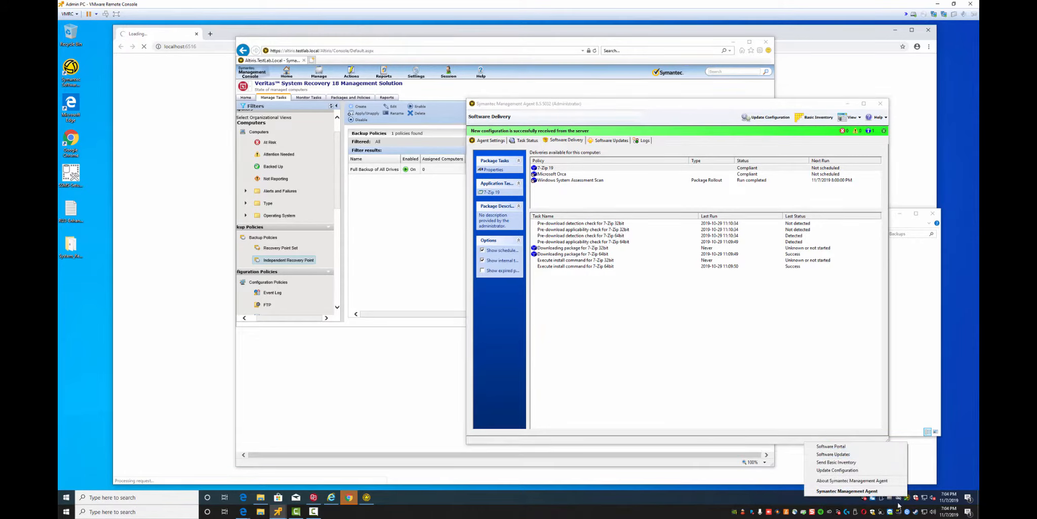
{"action": "right_click", "coordinate": [864, 500]}
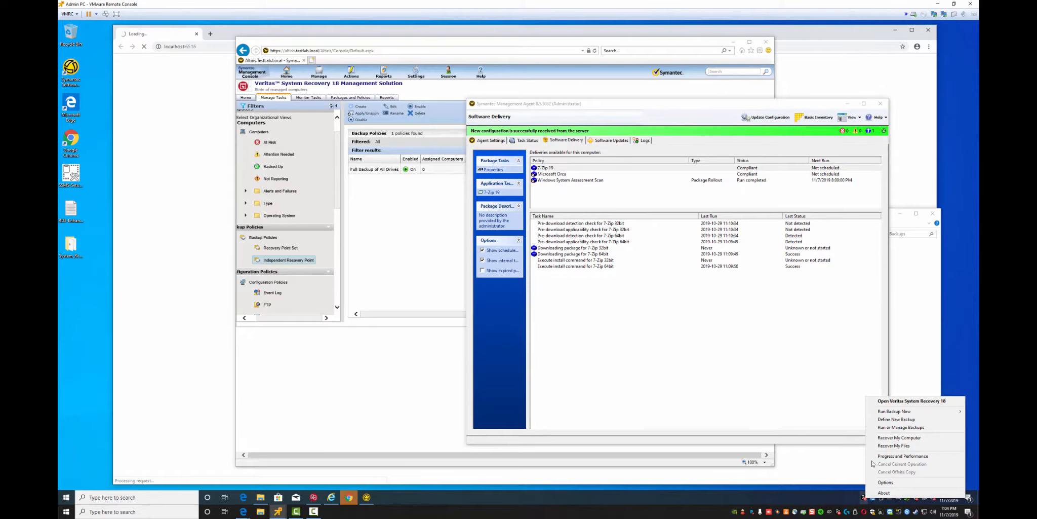
{"action": "mouse_move", "coordinate": [894, 414]}
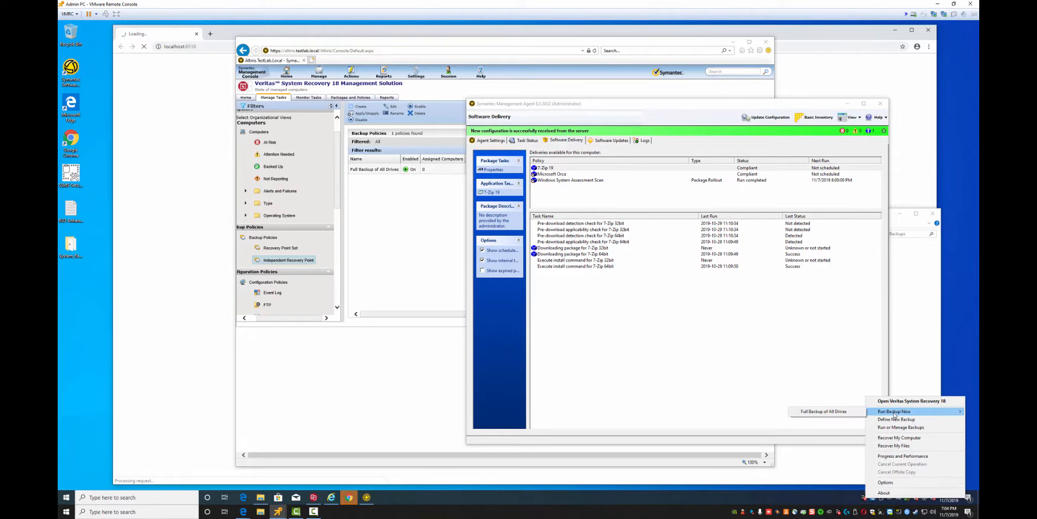
{"action": "left_click", "coordinate": [818, 412]}
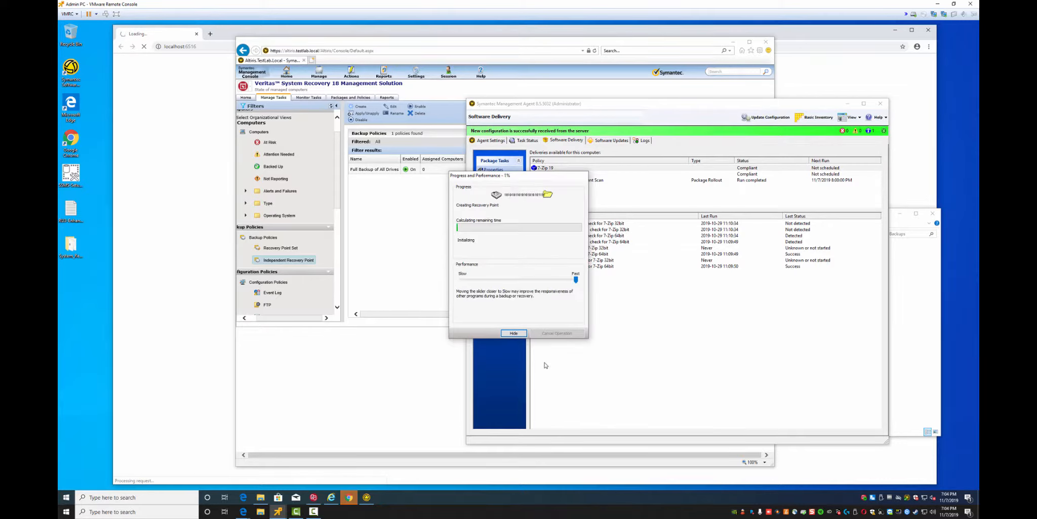
Arrange the Lab-Backups folder and backup progress windows so both can be seen, and close the Symantec Management Agent window
{"action": "left_click", "coordinate": [260, 498]}
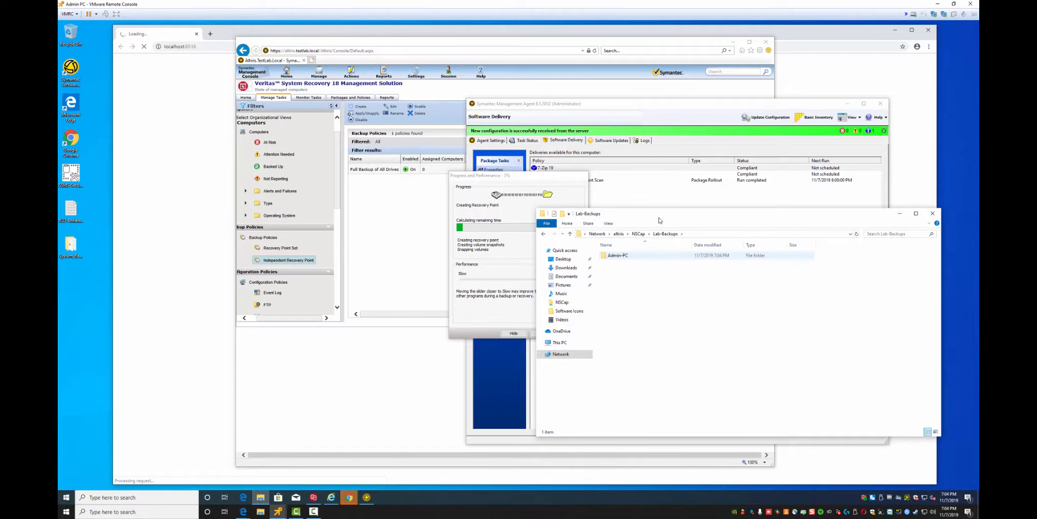
{"action": "left_click_drag", "start_coordinate": [662, 218], "coordinate": [320, 245]}
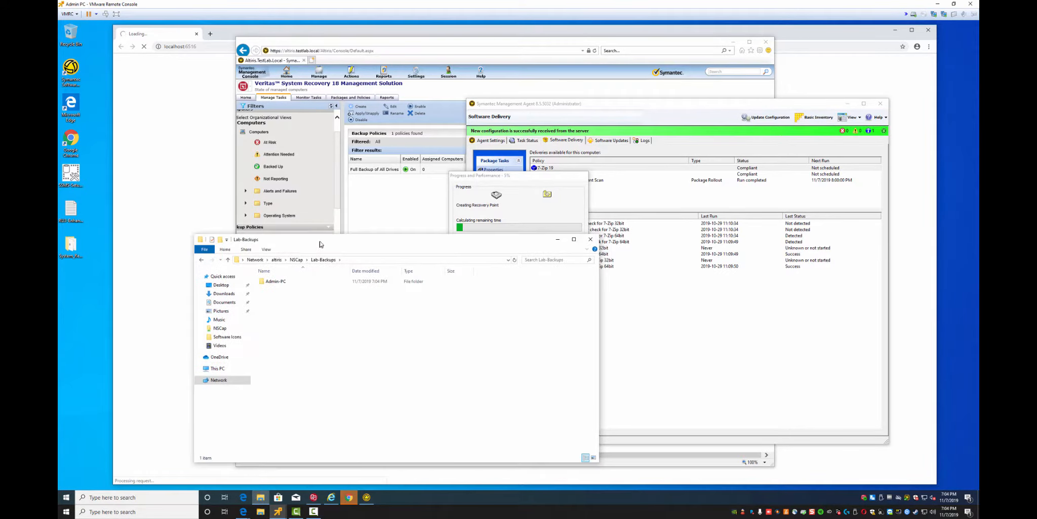
{"action": "left_click", "coordinate": [508, 177]}
{"action": "left_click_drag", "start_coordinate": [498, 142], "coordinate": [499, 107]}
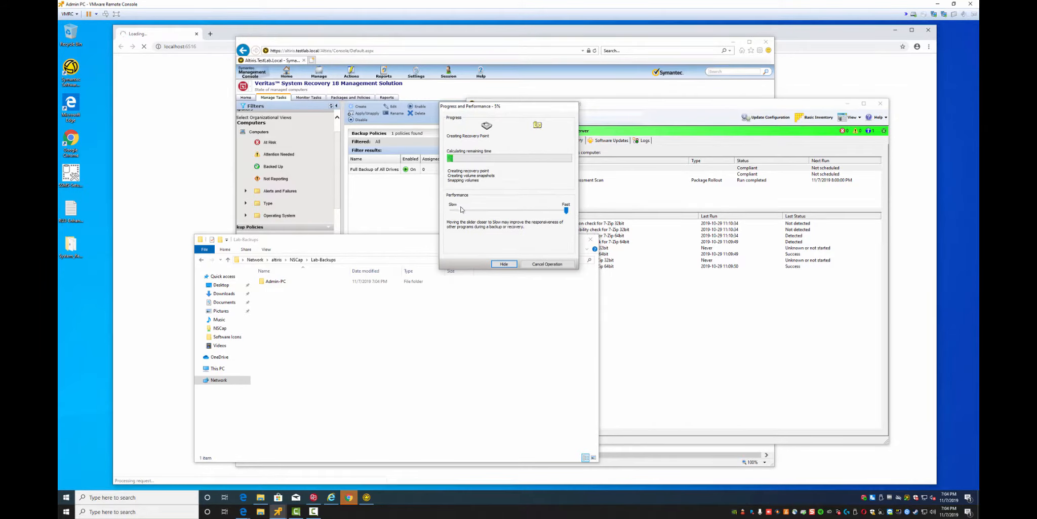
{"action": "left_click", "coordinate": [651, 324]}
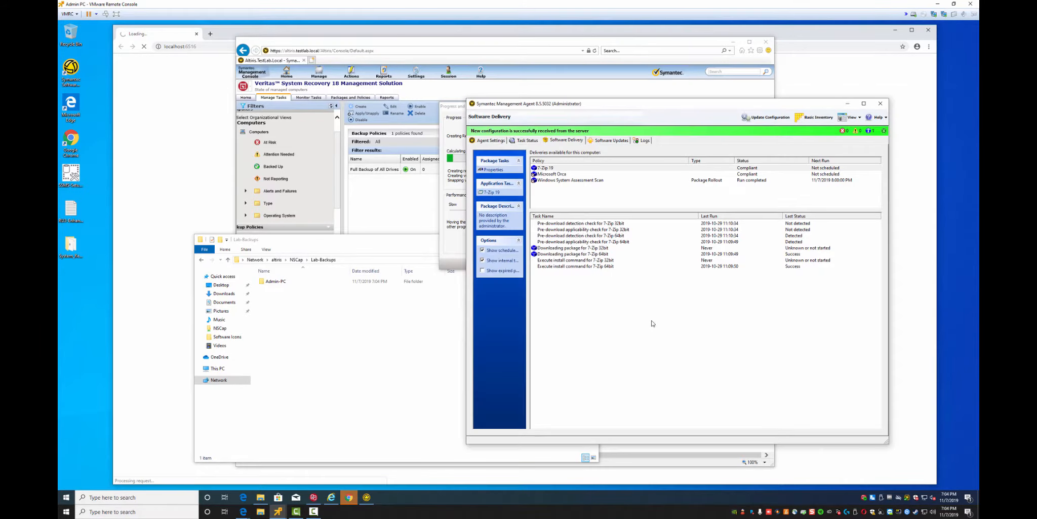
{"action": "left_click", "coordinate": [879, 105]}
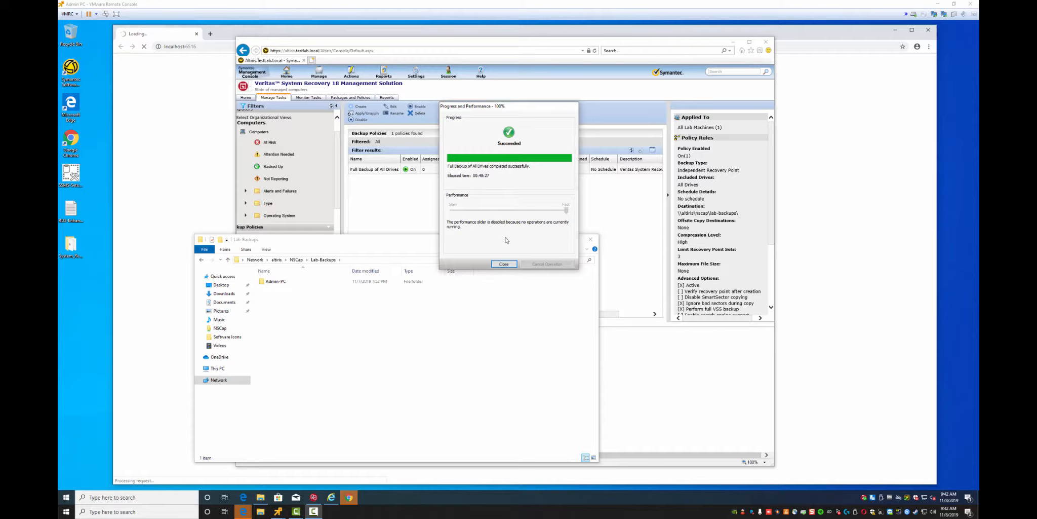
Close the backup progress window and open the Admin-PC folder in Lab-Backups to examine the backup files and their sizes
{"action": "left_click", "coordinate": [473, 174]}
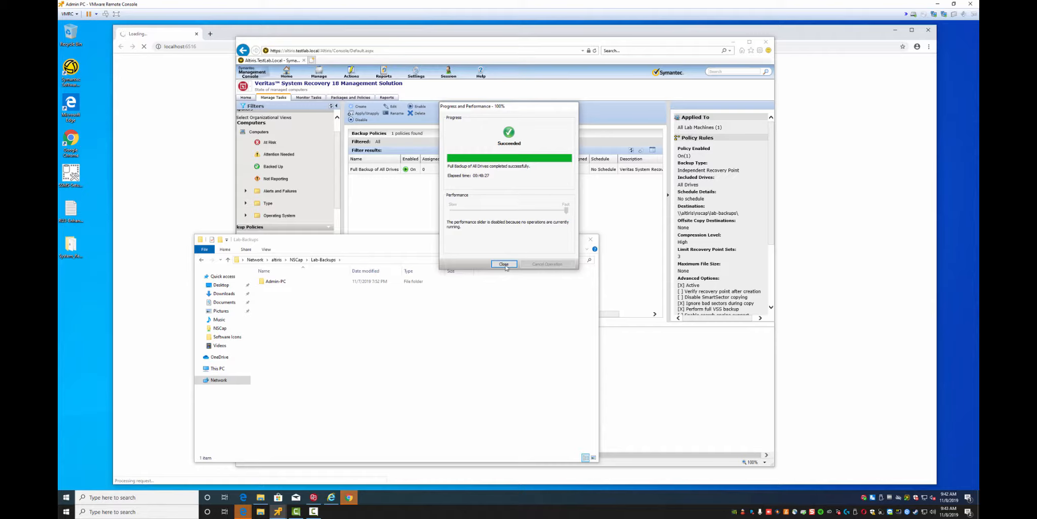
{"action": "left_click", "coordinate": [505, 265]}
{"action": "left_click", "coordinate": [277, 276]}
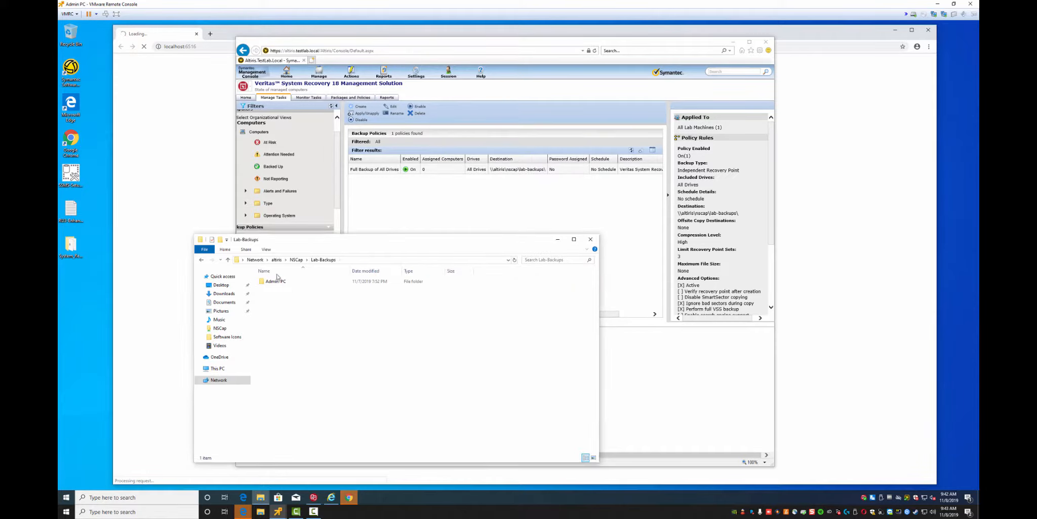
{"action": "double_click", "coordinate": [279, 281]}
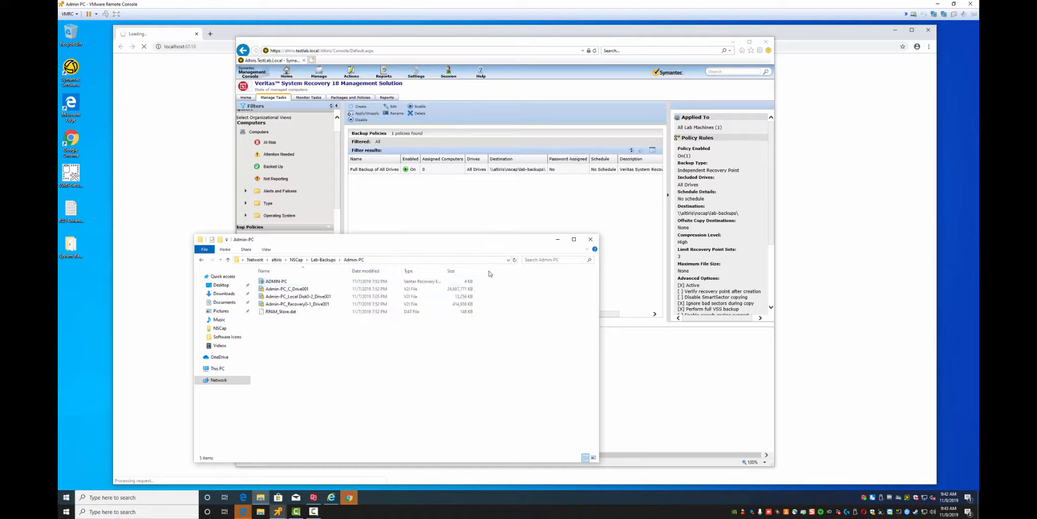
{"action": "double_click", "coordinate": [477, 274]}
{"action": "left_click_drag", "start_coordinate": [477, 274], "coordinate": [482, 274]}
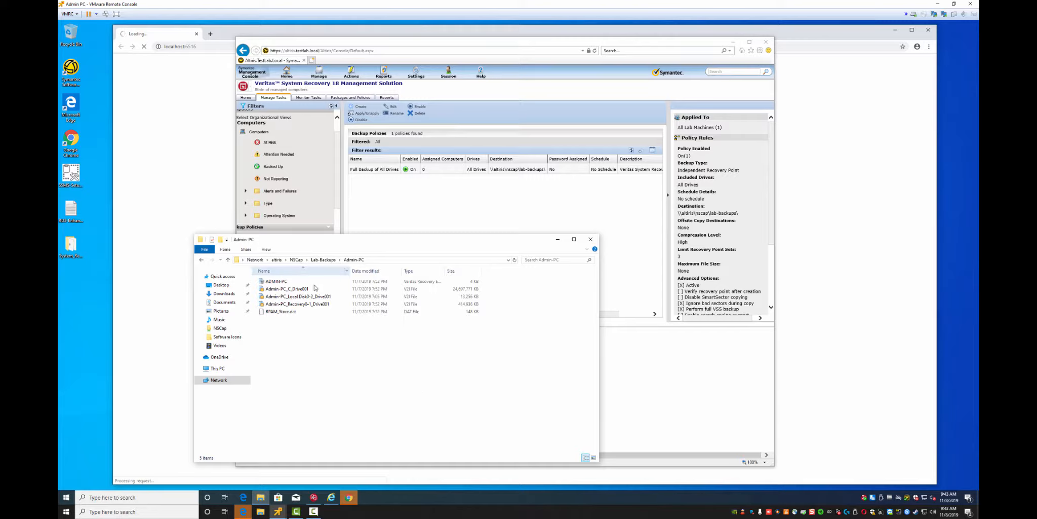
Show file name extensions in the Admin-PC backup folder and check the file type of ADMIN-PC.sv2i
{"action": "left_click", "coordinate": [267, 251]}
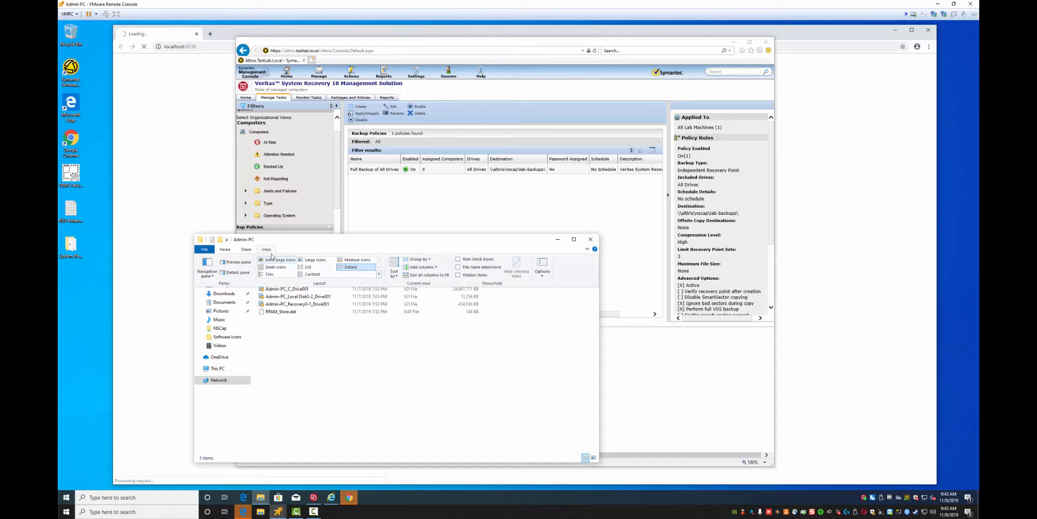
{"action": "left_click", "coordinate": [459, 267]}
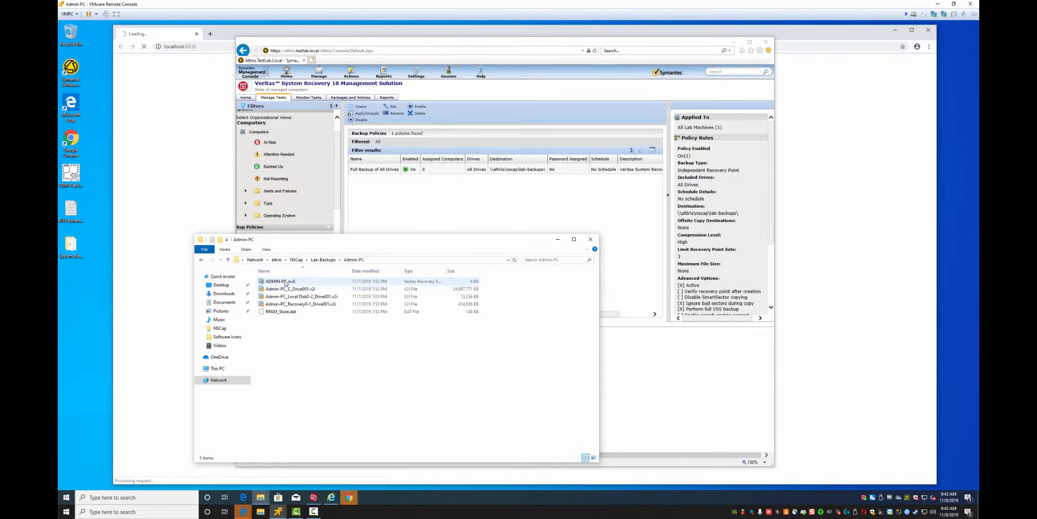
{"action": "left_click", "coordinate": [435, 282]}
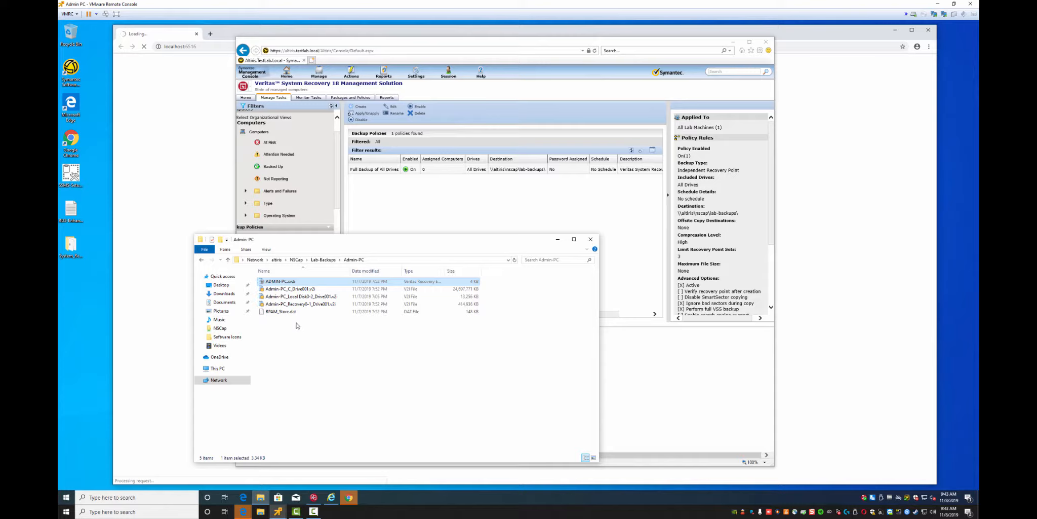
{"action": "left_click", "coordinate": [302, 352]}
Open ADMIN-PC.sv2i with Notepad to look at its contents, and close it again
{"action": "right_click", "coordinate": [291, 281]}
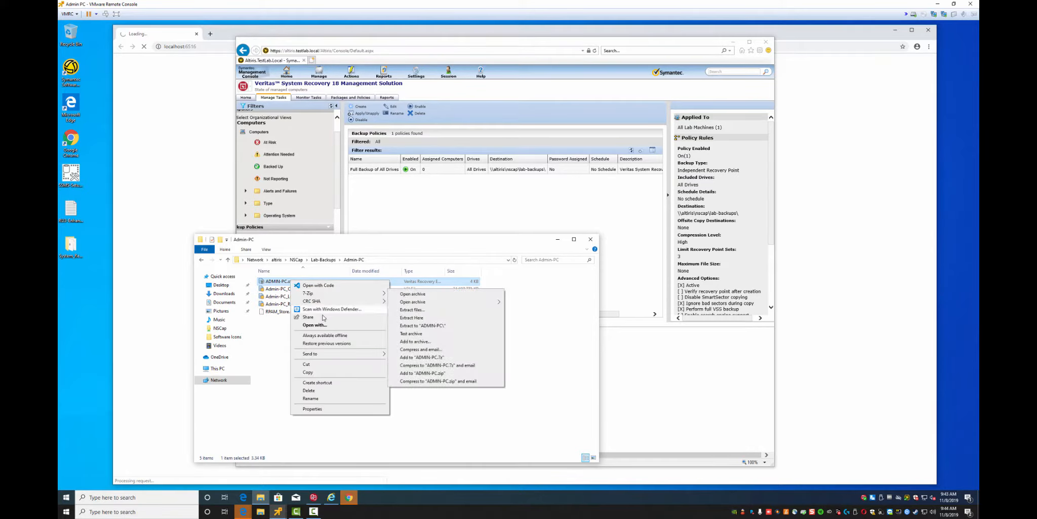
{"action": "left_click", "coordinate": [325, 327]}
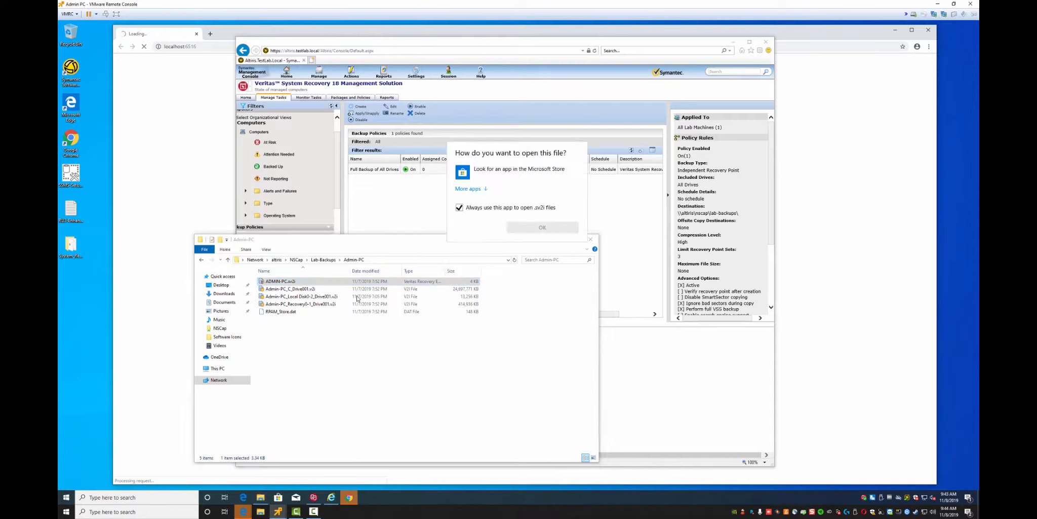
{"action": "left_click", "coordinate": [487, 175]}
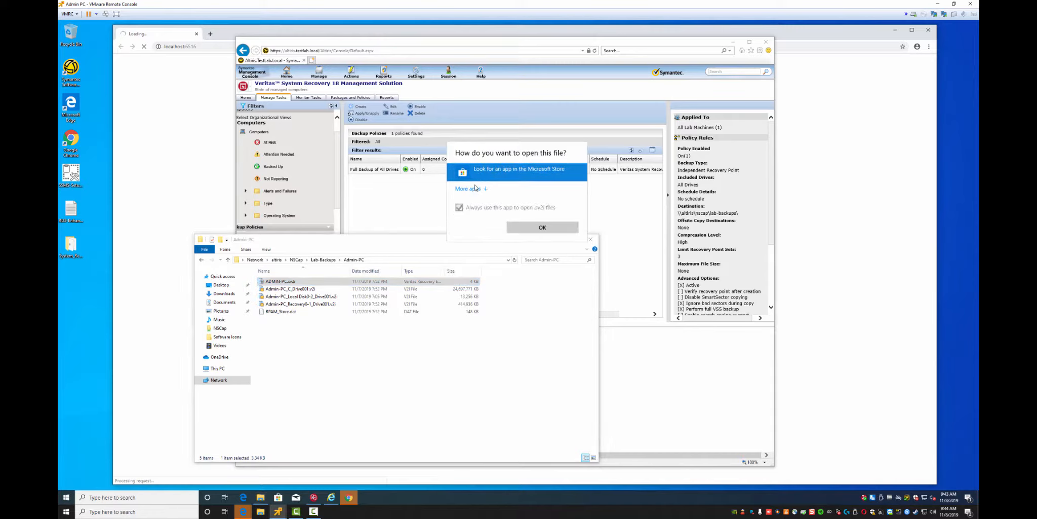
{"action": "left_click", "coordinate": [476, 188]}
{"action": "left_click", "coordinate": [481, 225]}
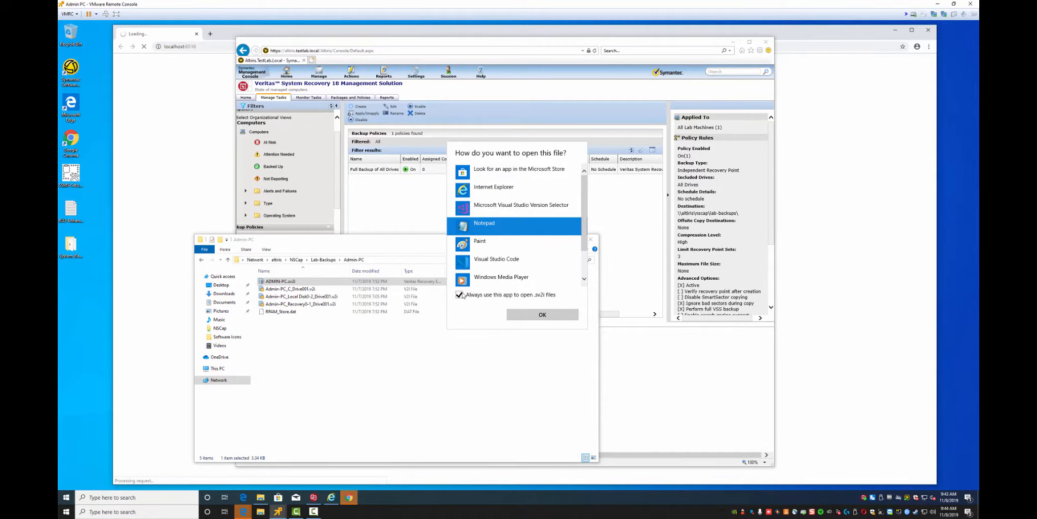
{"action": "left_click", "coordinate": [536, 315]}
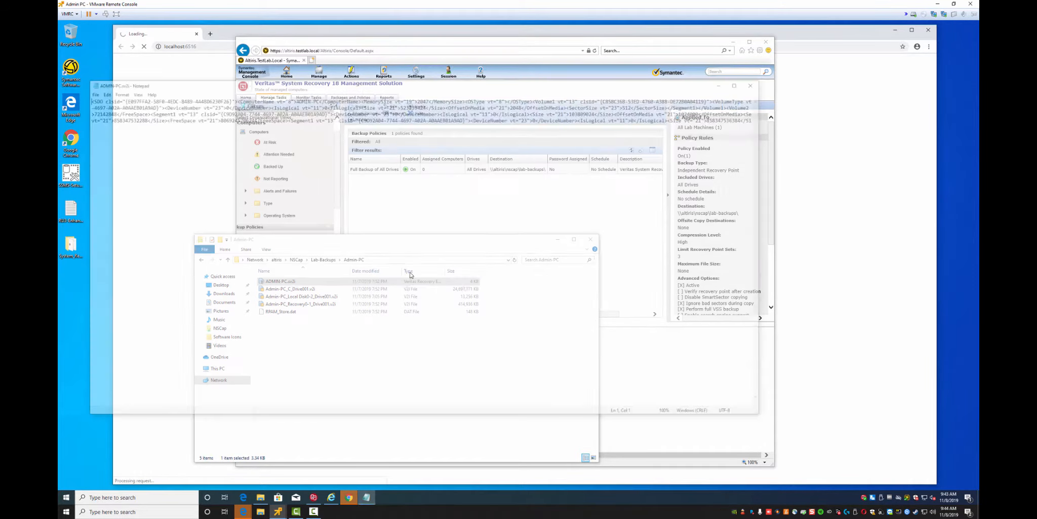
{"action": "left_click", "coordinate": [759, 82]}
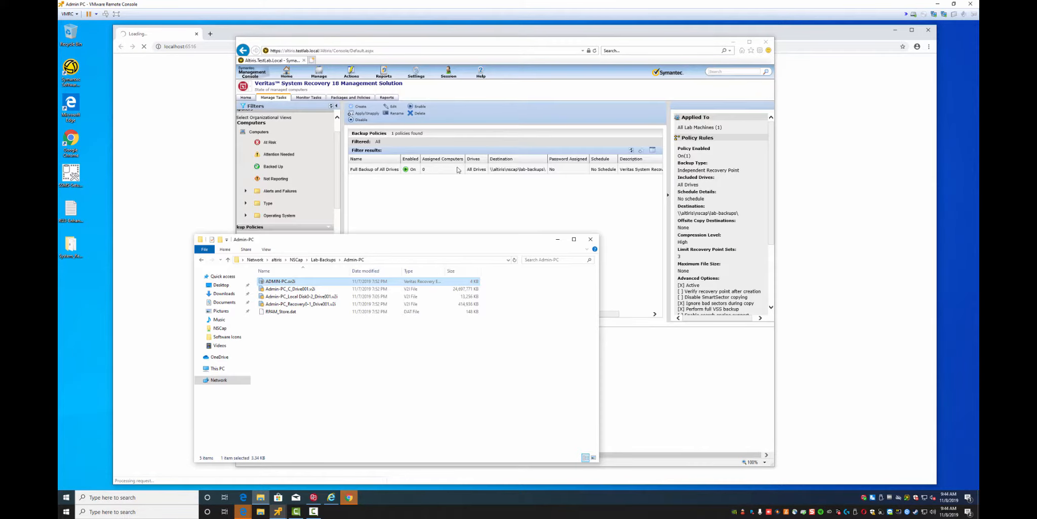
Open ADMIN-PC.sv2i in Visual Studio Code and examine its computer name, memory size and volume entries
{"action": "right_click", "coordinate": [278, 282]}
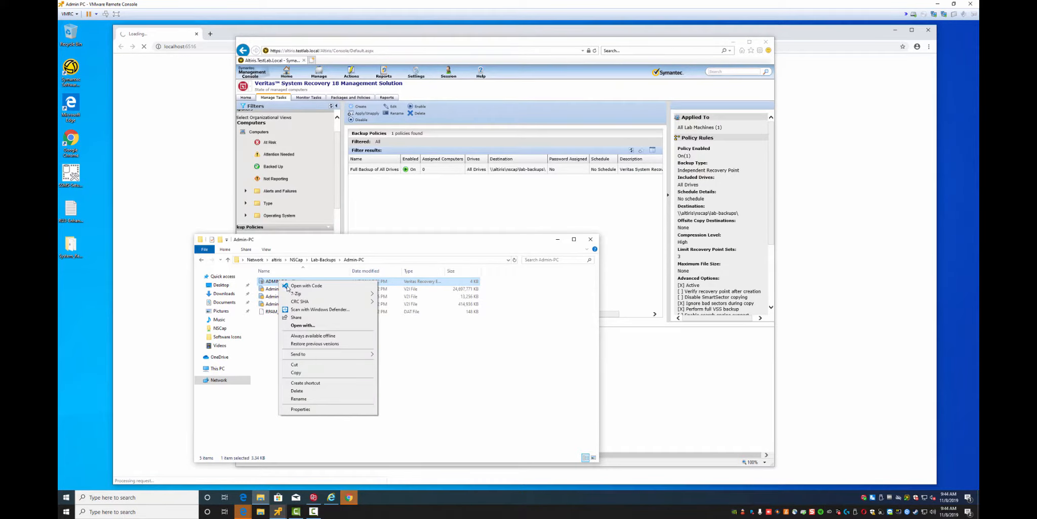
{"action": "left_click", "coordinate": [314, 288]}
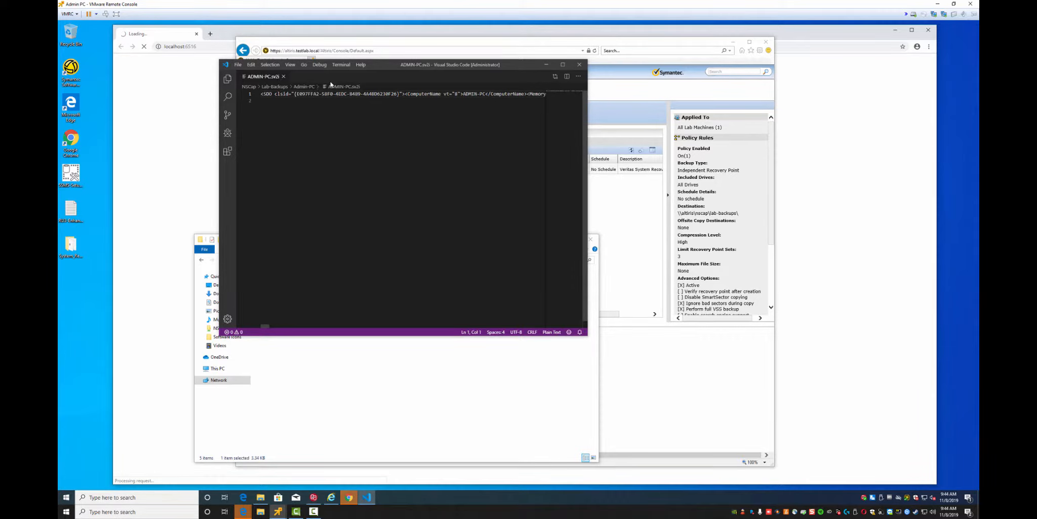
{"action": "double_click", "coordinate": [429, 67]}
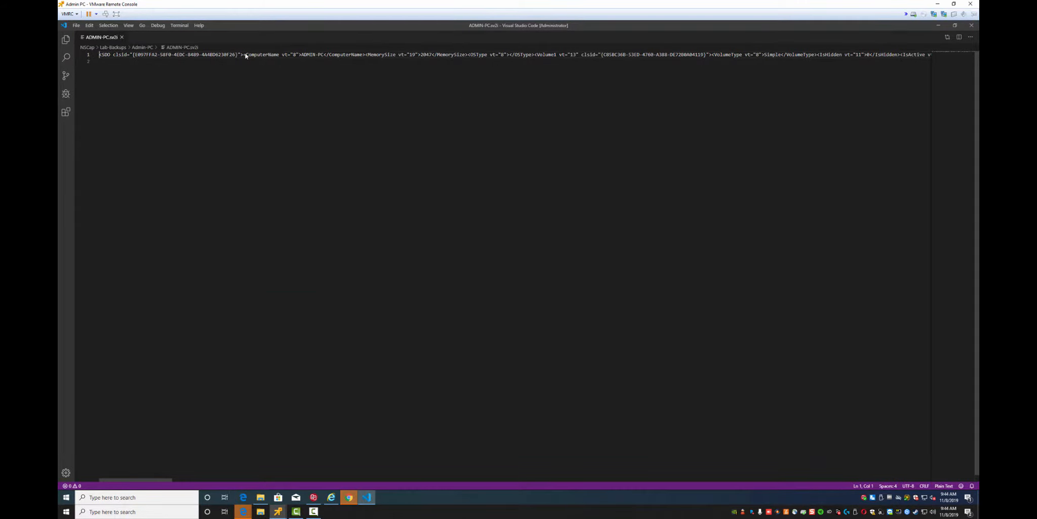
{"action": "left_click_drag", "start_coordinate": [245, 56], "coordinate": [328, 56]}
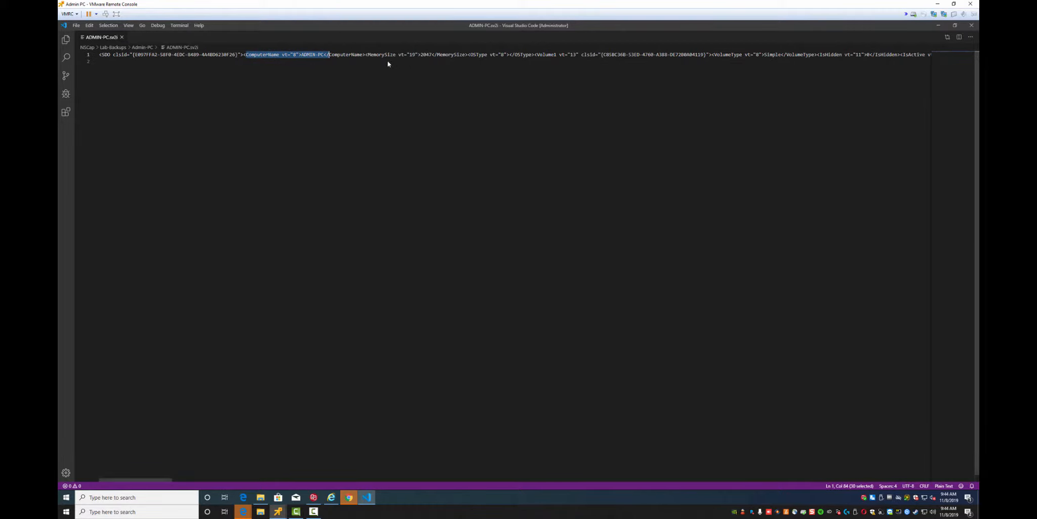
{"action": "left_click_drag", "start_coordinate": [421, 56], "coordinate": [433, 55]}
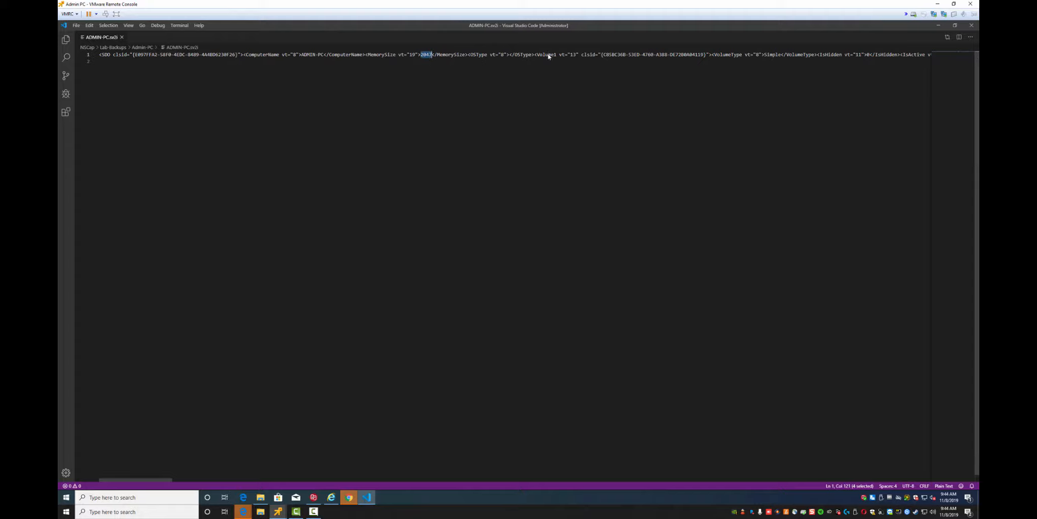
{"action": "left_click_drag", "start_coordinate": [549, 56], "coordinate": [601, 56]}
{"action": "left_click_drag", "start_coordinate": [867, 55], "coordinate": [851, 55]}
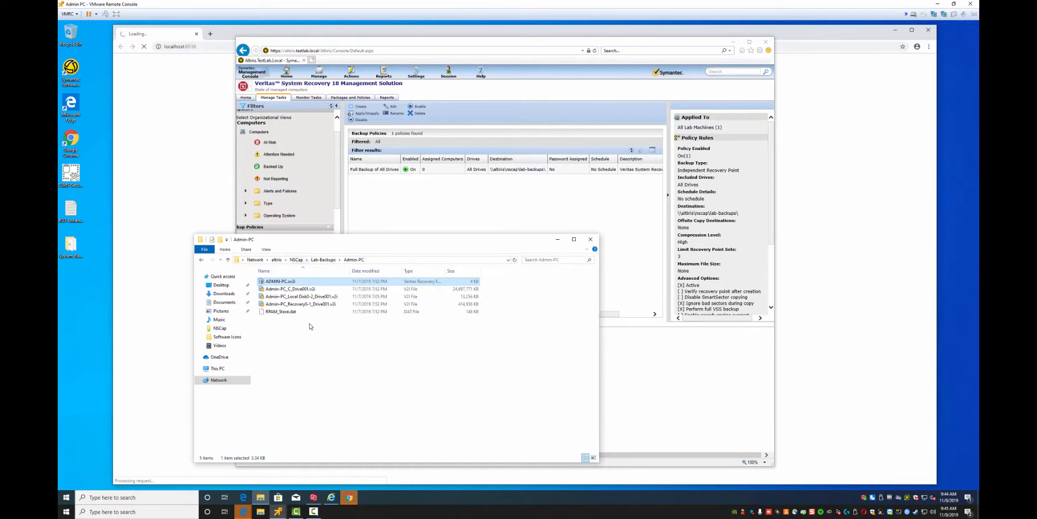
Move the Admin-PC folder window aside, open Veritas System Recovery 18 and complete the product activation prompt with Activate later
{"action": "left_click", "coordinate": [297, 324]}
{"action": "left_click_drag", "start_coordinate": [372, 244], "coordinate": [345, 224]}
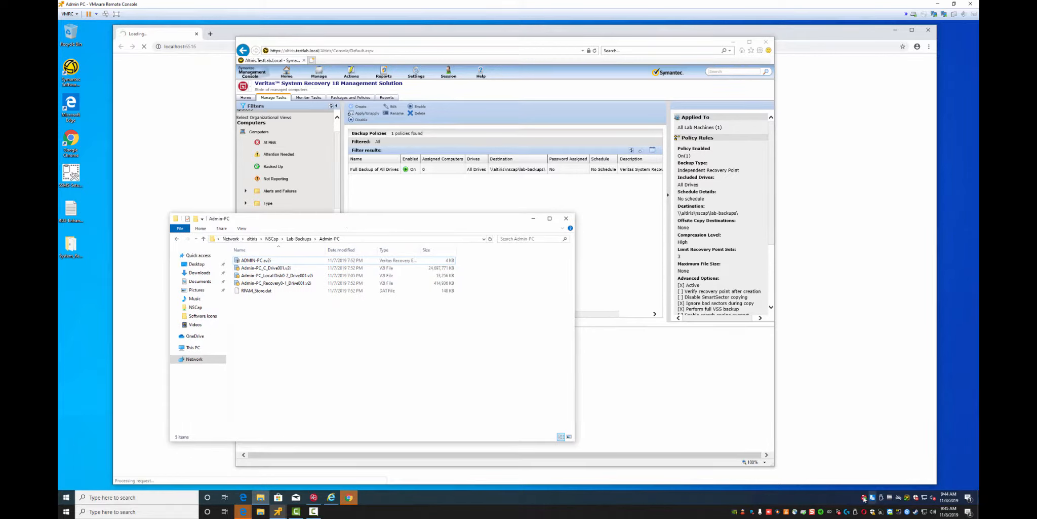
{"action": "mouse_move", "coordinate": [864, 498]}
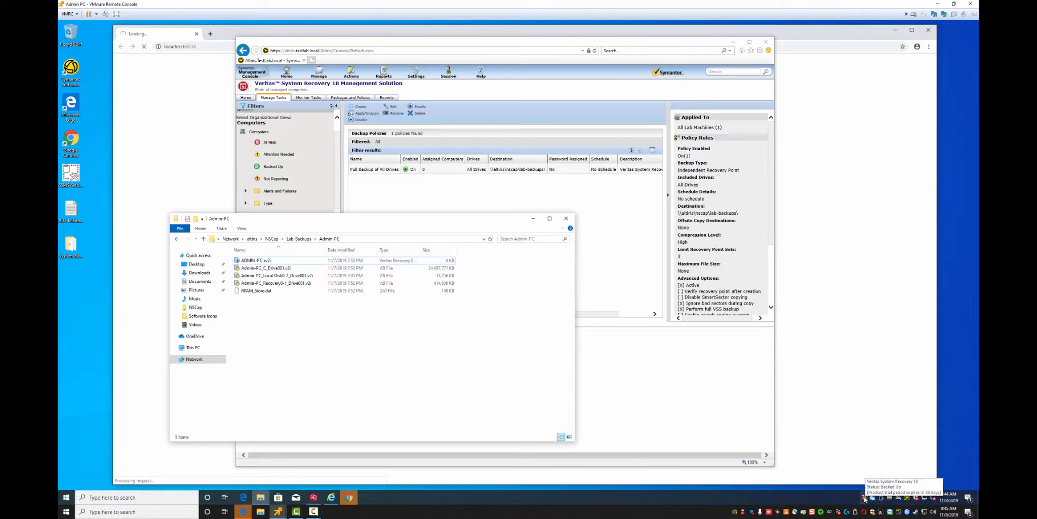
{"action": "double_click", "coordinate": [864, 498]}
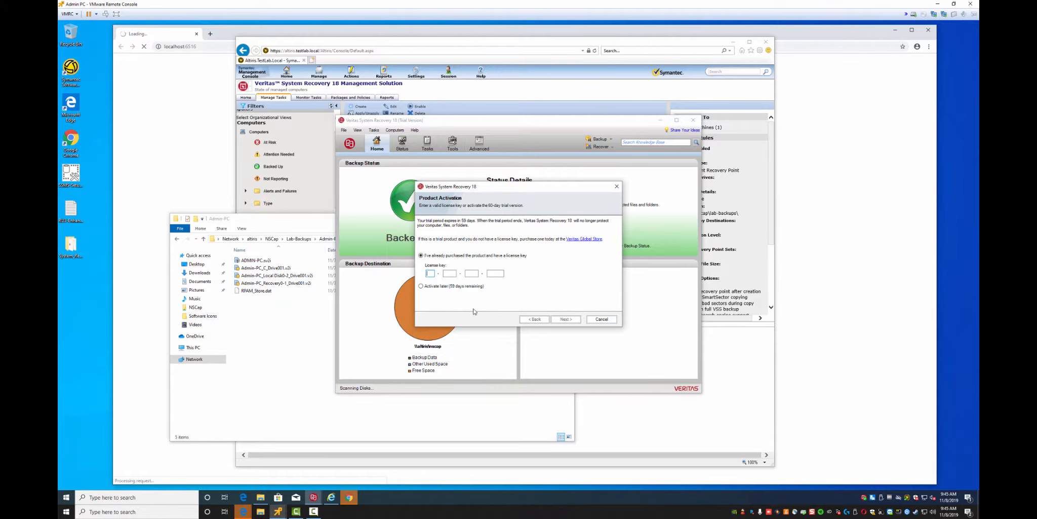
{"action": "left_click", "coordinate": [421, 285]}
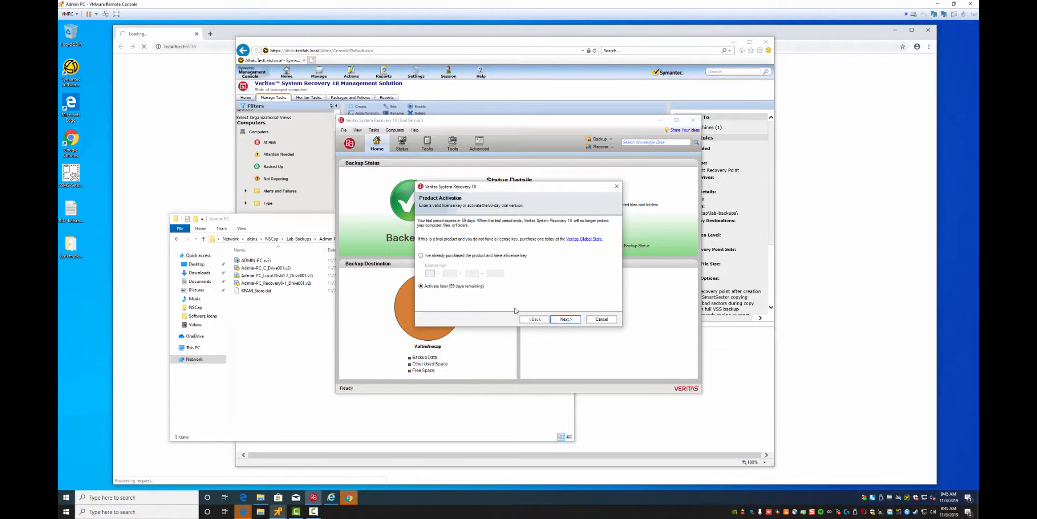
{"action": "left_click", "coordinate": [566, 319]}
{"action": "left_click", "coordinate": [566, 319]}
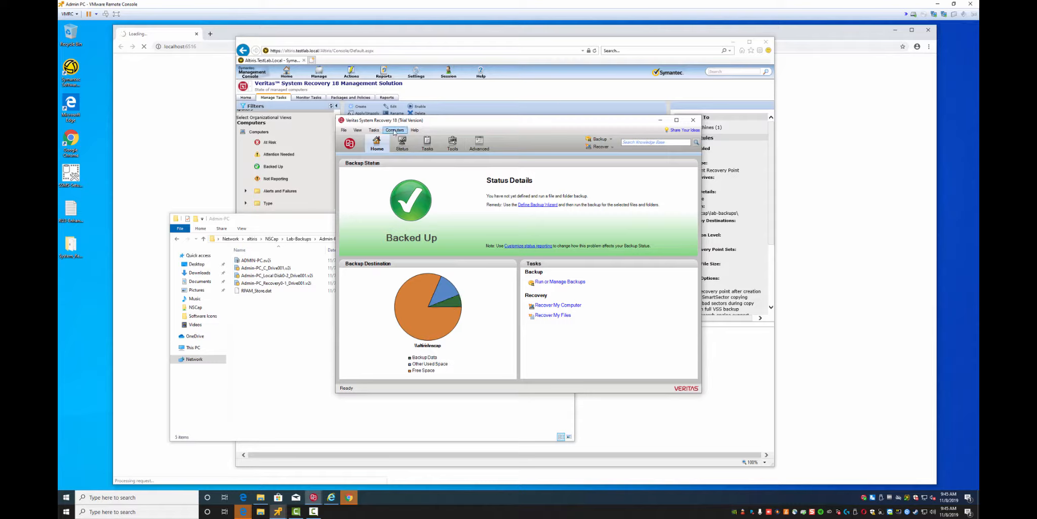
Start the wizard for customizing an existing Veritas System Recovery disk
{"action": "left_click", "coordinate": [395, 130]}
{"action": "mouse_move", "coordinate": [374, 131]}
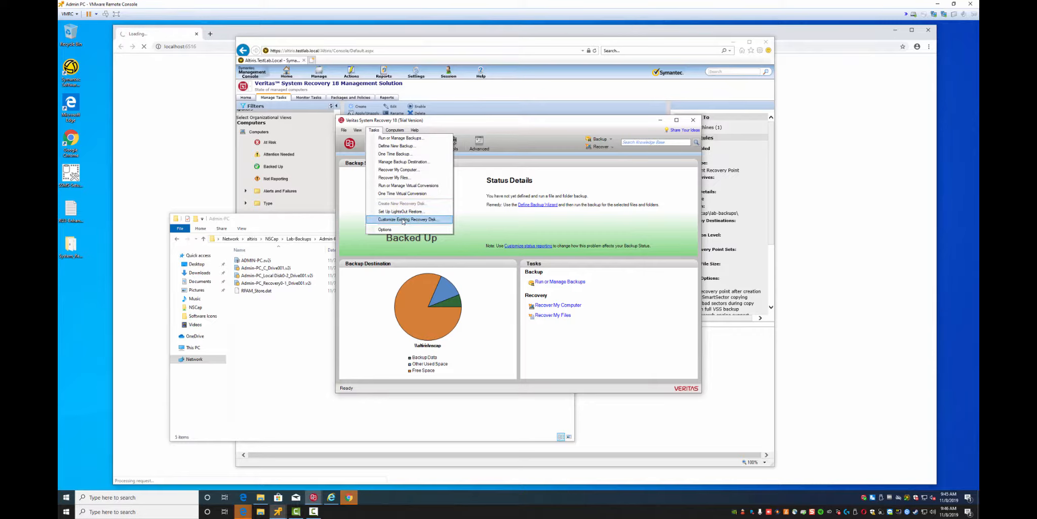
{"action": "left_click", "coordinate": [403, 220]}
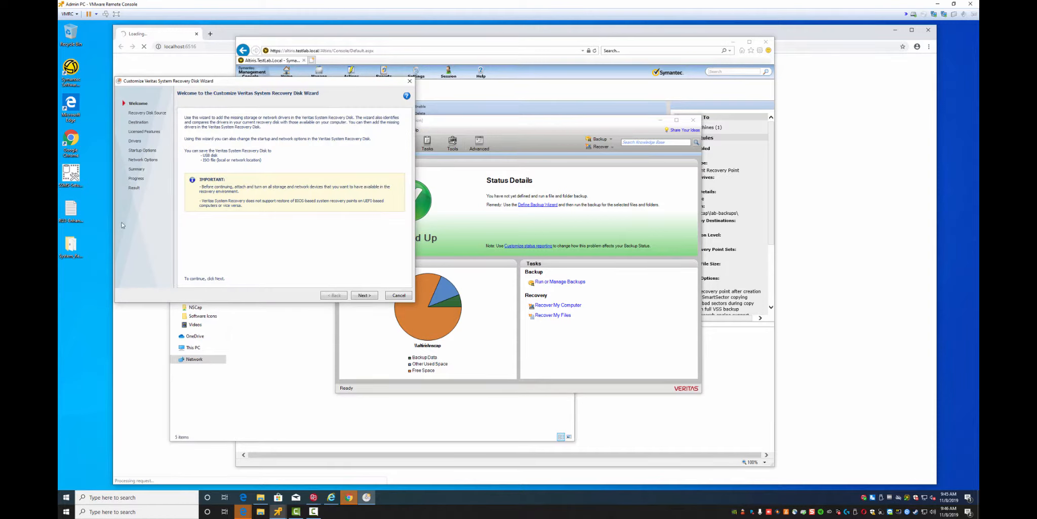
Look at the wizard's Recovery Disk Source page, and cancel customizing the recovery disk
{"action": "left_click_drag", "start_coordinate": [294, 83], "coordinate": [405, 90]}
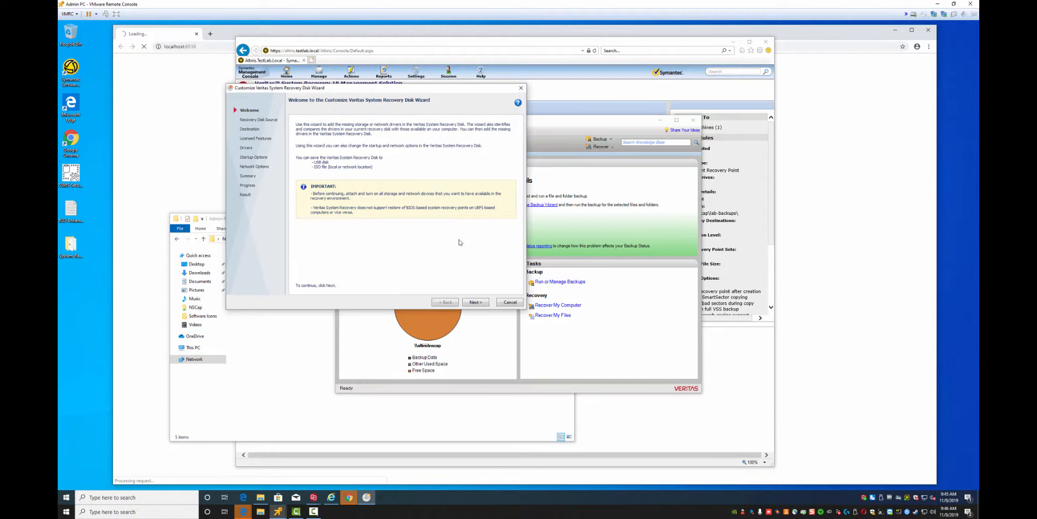
{"action": "left_click", "coordinate": [476, 302]}
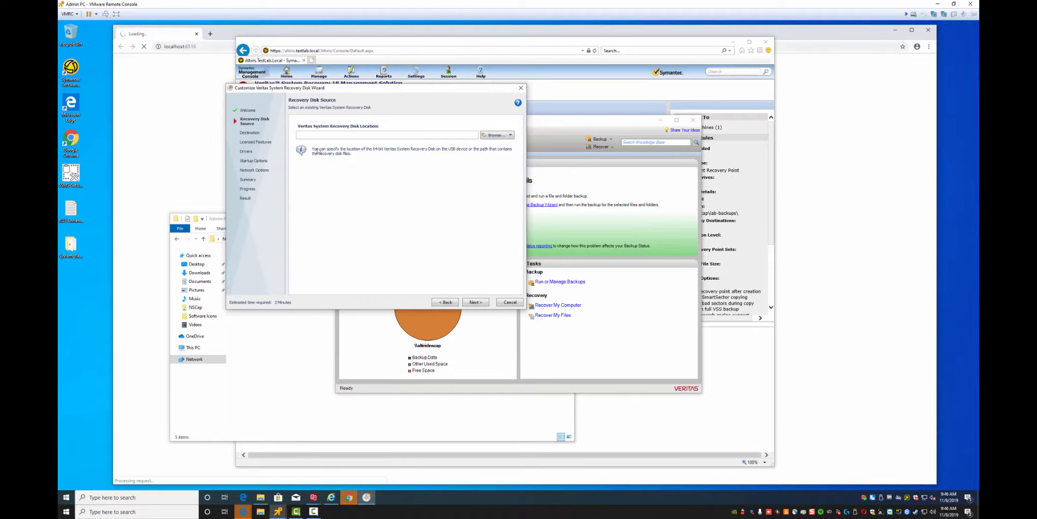
{"action": "left_click", "coordinate": [507, 304]}
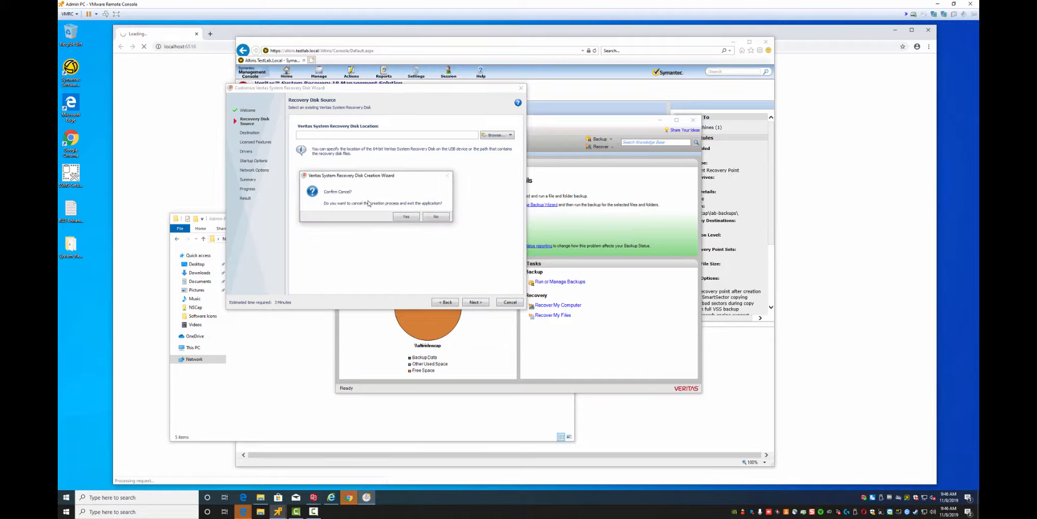
{"action": "left_click", "coordinate": [407, 218]}
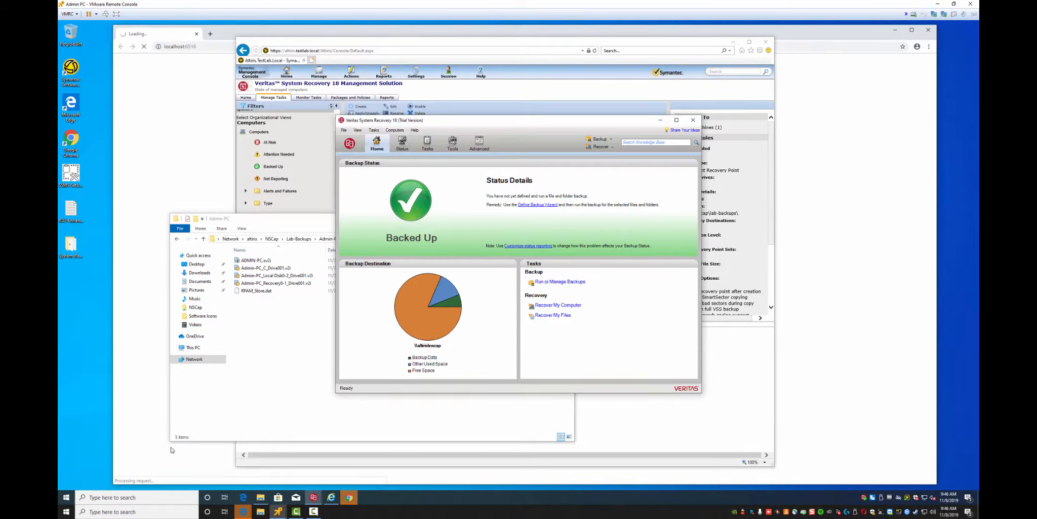
Launch Recovery Point Browser from the installed Veritas System Recovery programs
{"action": "left_click", "coordinate": [65, 499]}
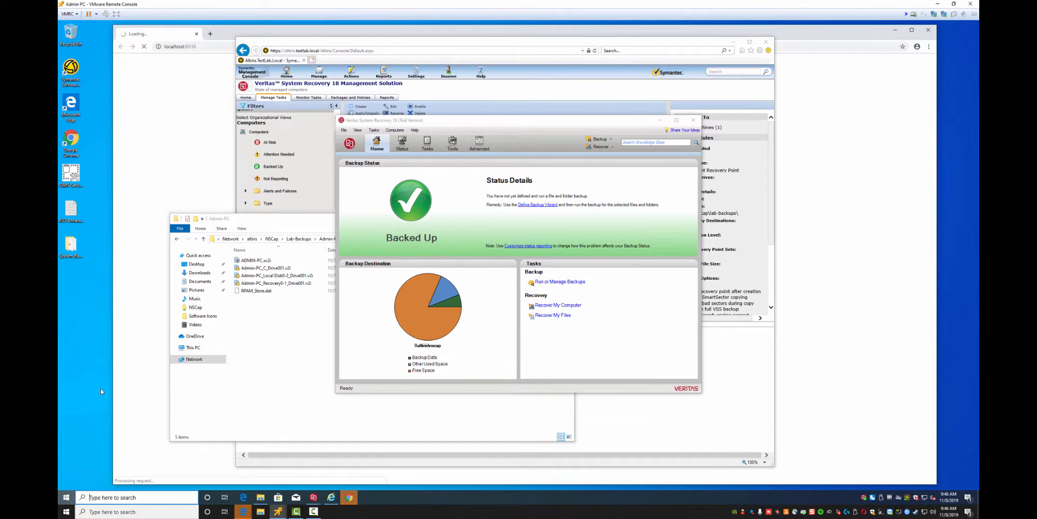
{"action": "scroll", "coordinate": [109, 424], "scroll_direction": "down", "scroll_amount": 5}
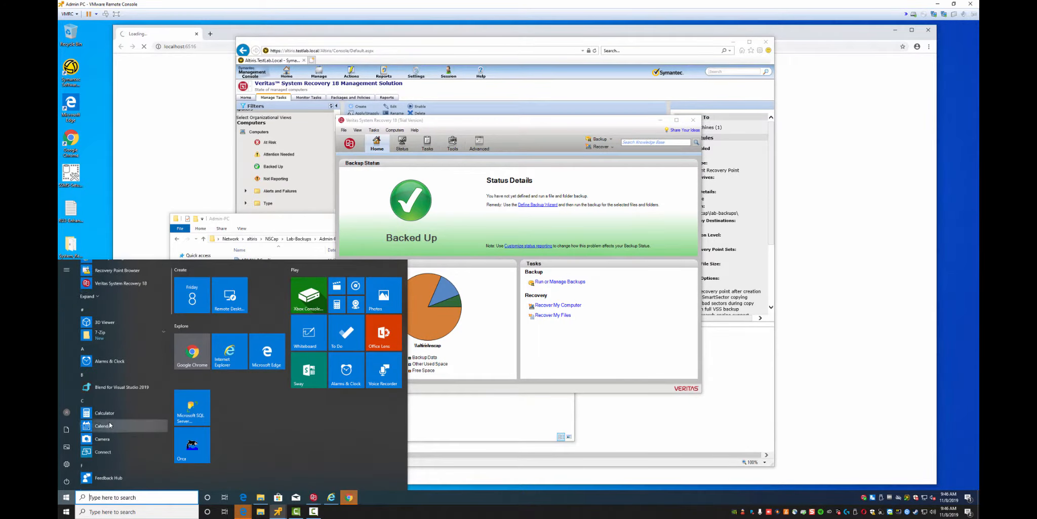
{"action": "scroll", "coordinate": [110, 424], "scroll_direction": "down", "scroll_amount": 10}
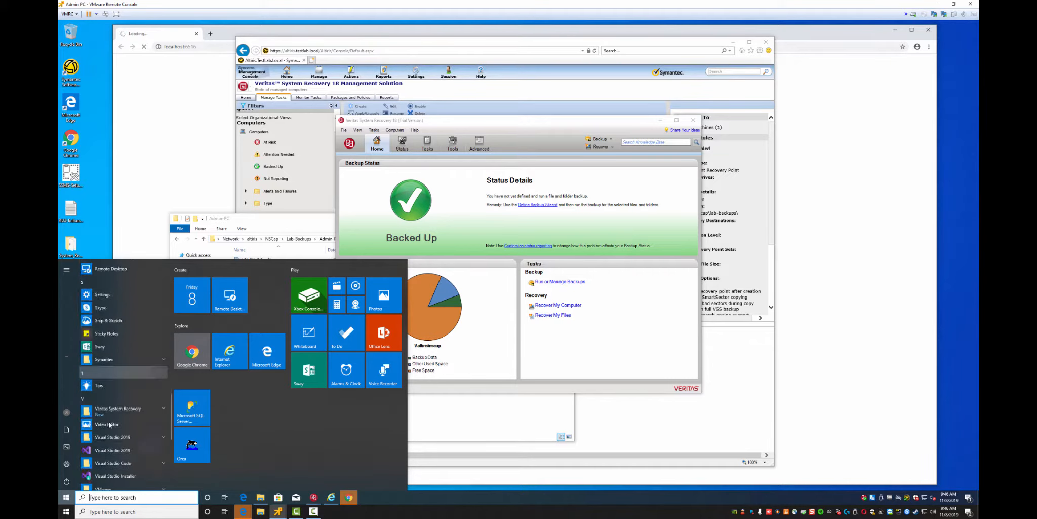
{"action": "scroll", "coordinate": [109, 425], "scroll_direction": "down", "scroll_amount": 5}
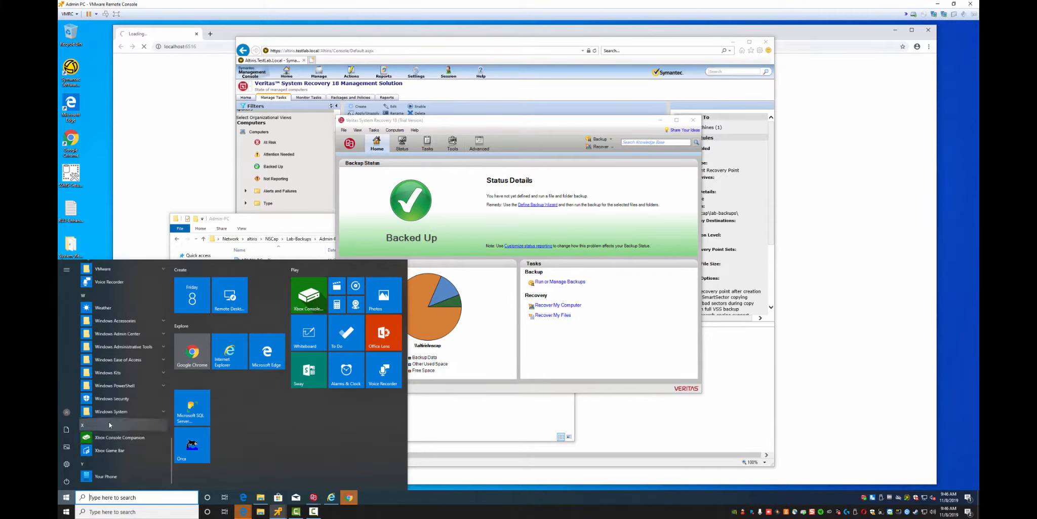
{"action": "scroll", "coordinate": [110, 424], "scroll_direction": "up", "scroll_amount": 3}
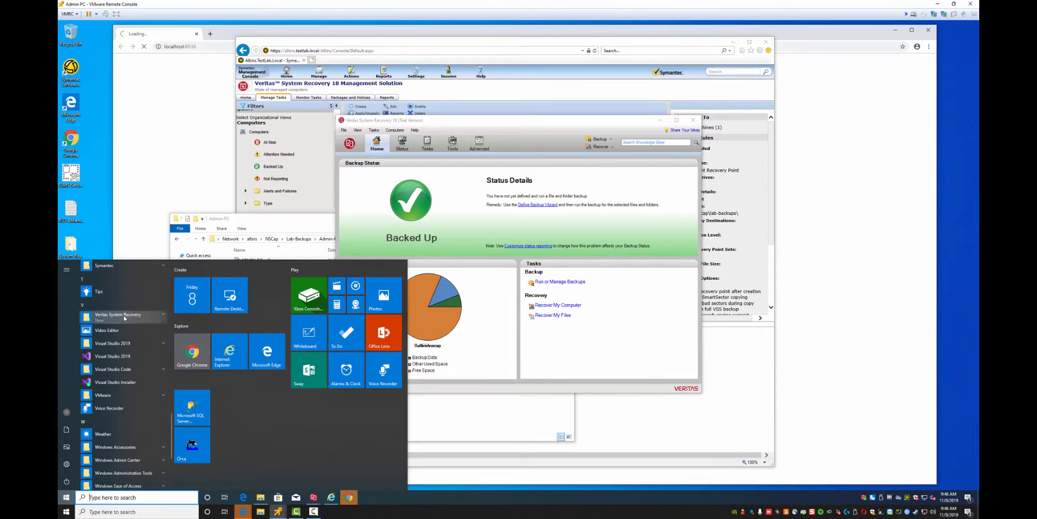
{"action": "left_click", "coordinate": [124, 317]}
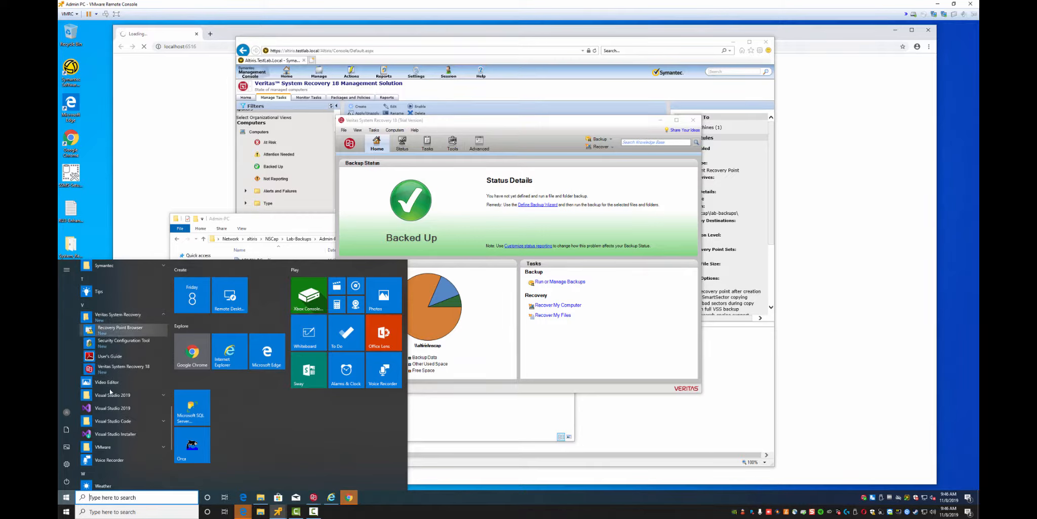
{"action": "left_click", "coordinate": [113, 330]}
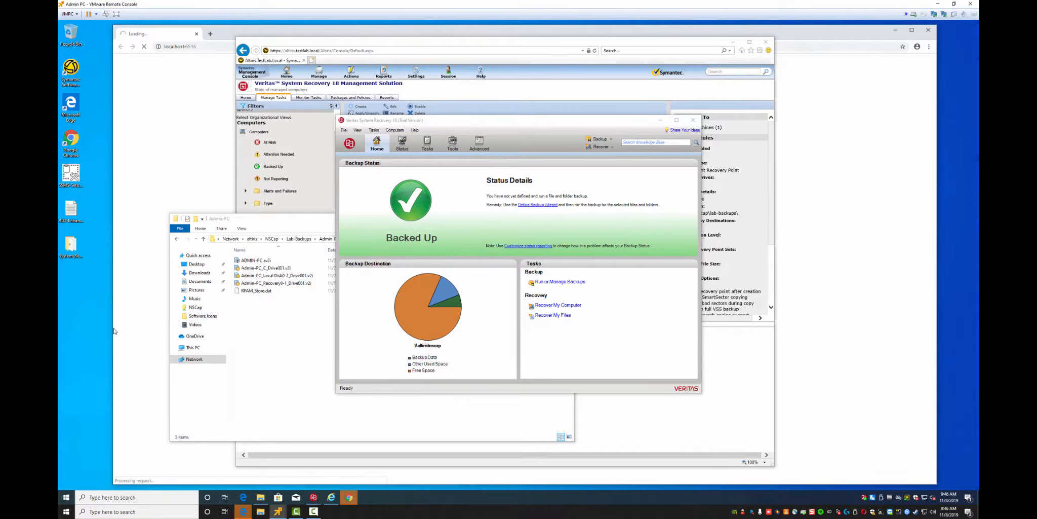
Copy the Admin-PC backup folder's network path and enter it as the recovery point folder in Recovery Point Browser
{"action": "left_click", "coordinate": [300, 340]}
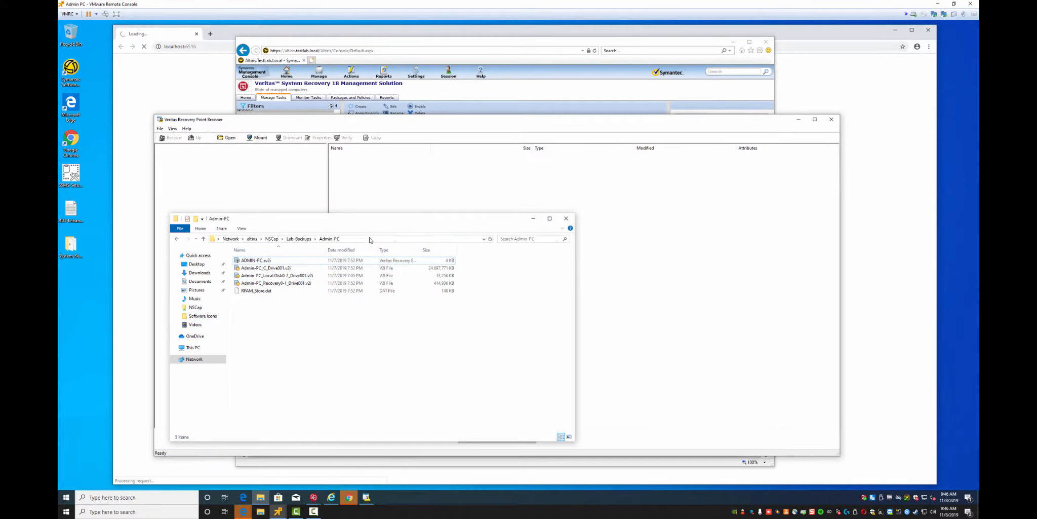
{"action": "left_click", "coordinate": [365, 240]}
{"action": "key", "text": "ctrl+c"}
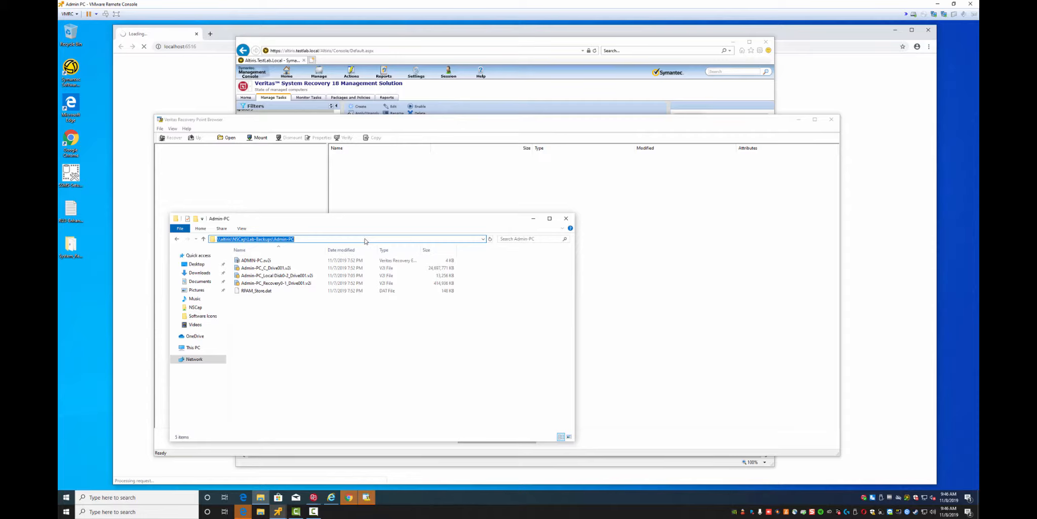
{"action": "left_click", "coordinate": [229, 177]}
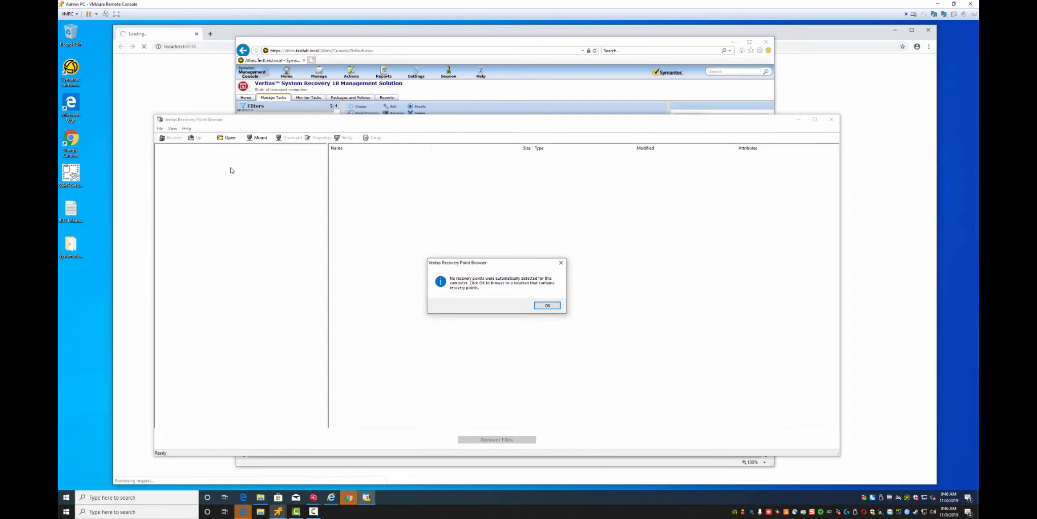
{"action": "left_click", "coordinate": [547, 305]}
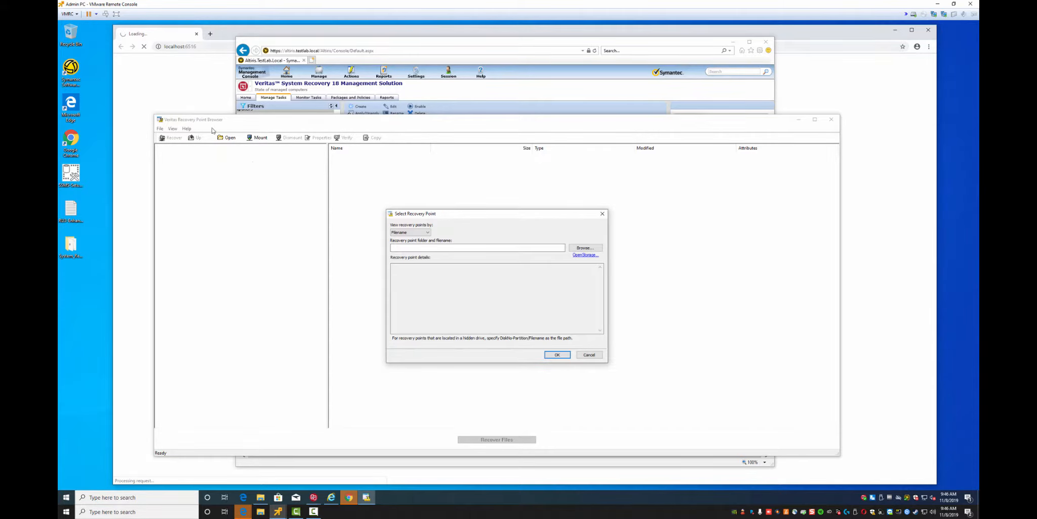
{"action": "left_click", "coordinate": [437, 248]}
{"action": "key", "text": "ctrl+v"}
Select Admin-PC_C_Drive001.v2i from the Admin-PC backup folder and load it as the recovery point
{"action": "left_click", "coordinate": [428, 233]}
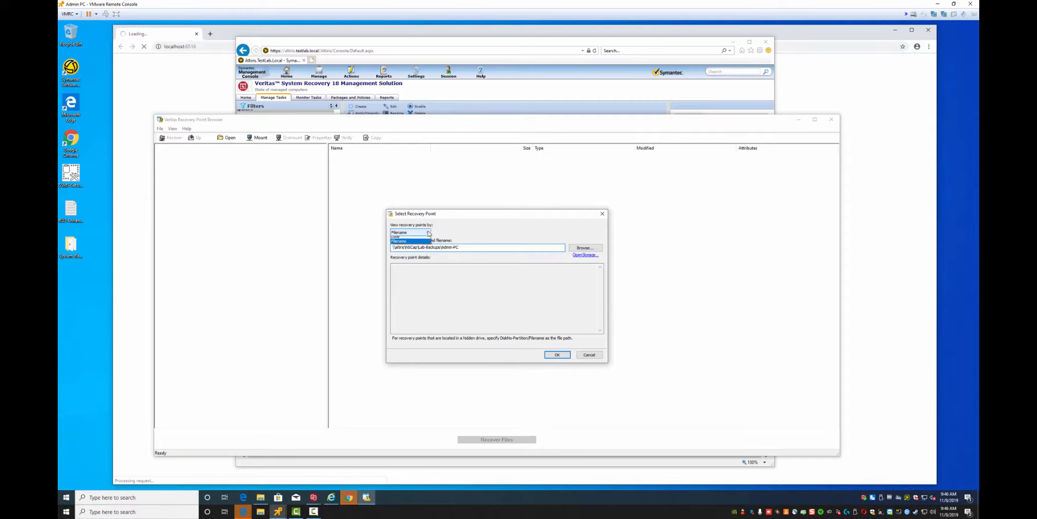
{"action": "left_click", "coordinate": [438, 278]}
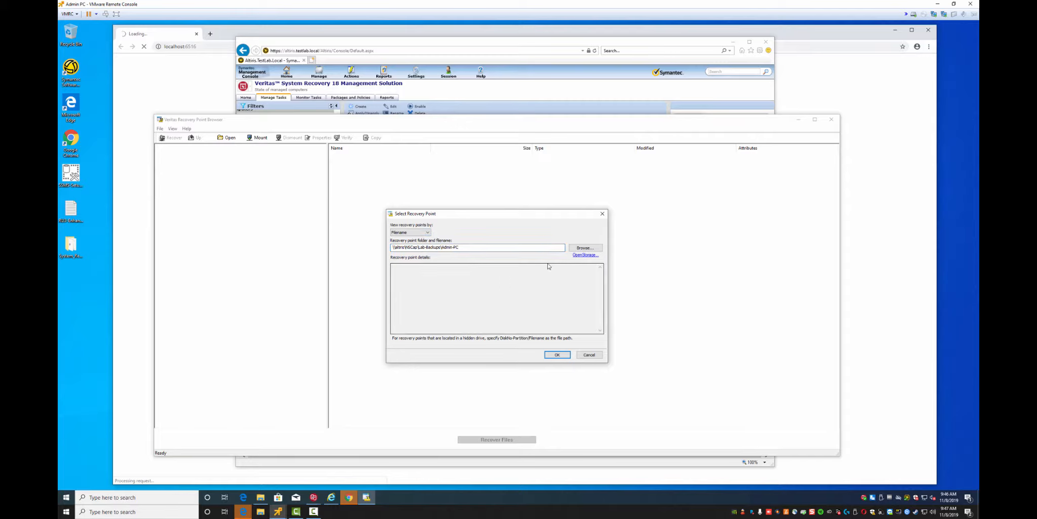
{"action": "left_click", "coordinate": [583, 248]}
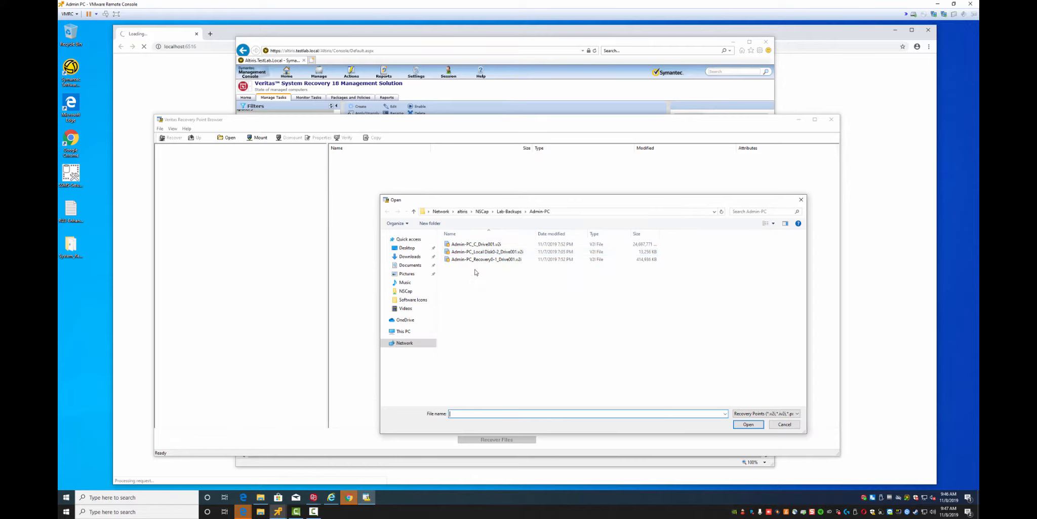
{"action": "double_click", "coordinate": [464, 244]}
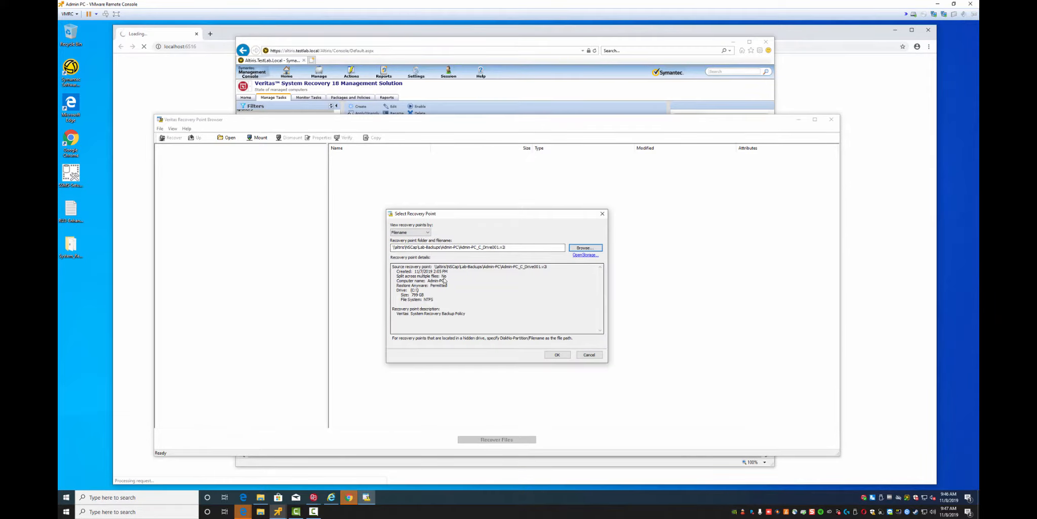
{"action": "left_click", "coordinate": [558, 355]}
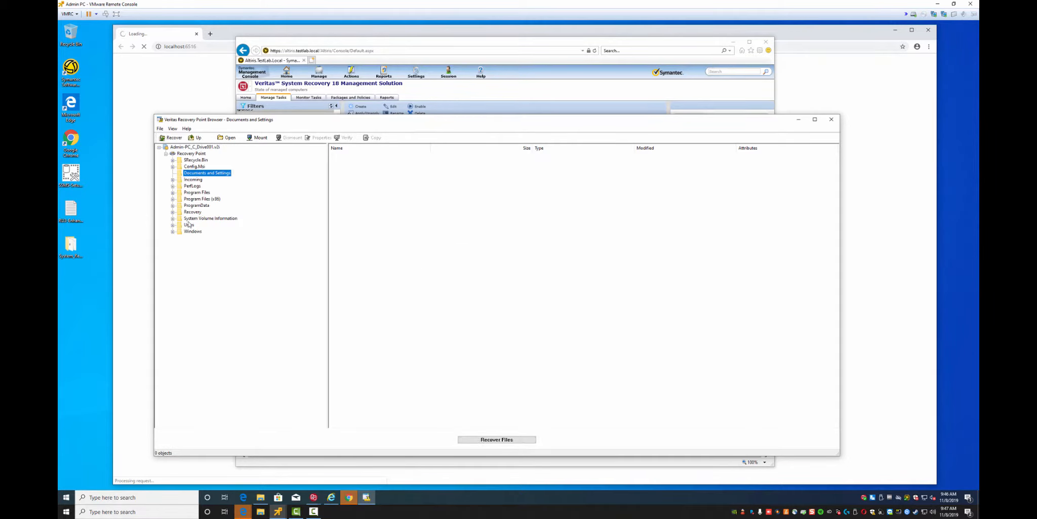
Look through the Recovery, Incoming, and Documents and Settings folders of the loaded recovery point
{"action": "left_click", "coordinate": [172, 212]}
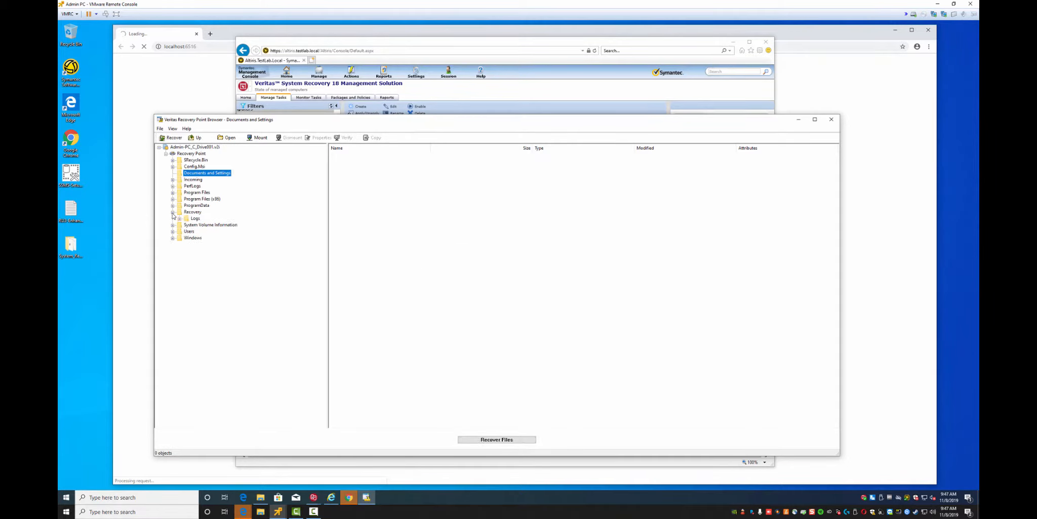
{"action": "left_click", "coordinate": [186, 180]}
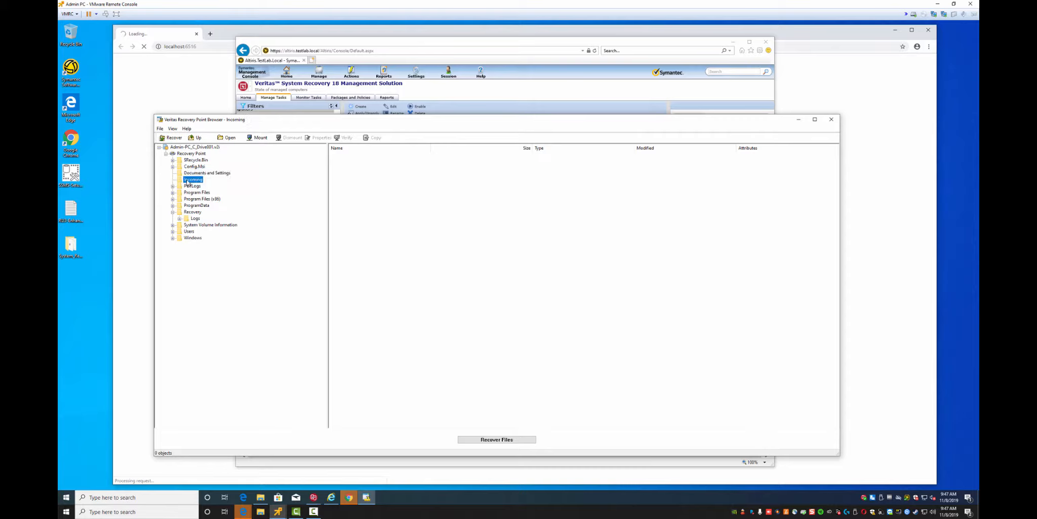
{"action": "left_click", "coordinate": [194, 174]}
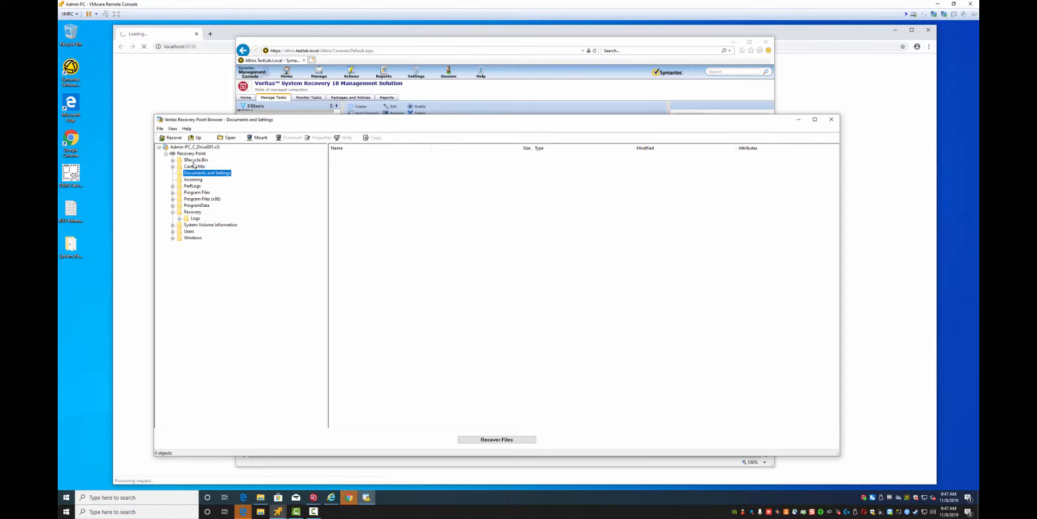
Expand Users to the local user profile's Desktop folder and display the contents of its VMTools folder
{"action": "left_click", "coordinate": [173, 231]}
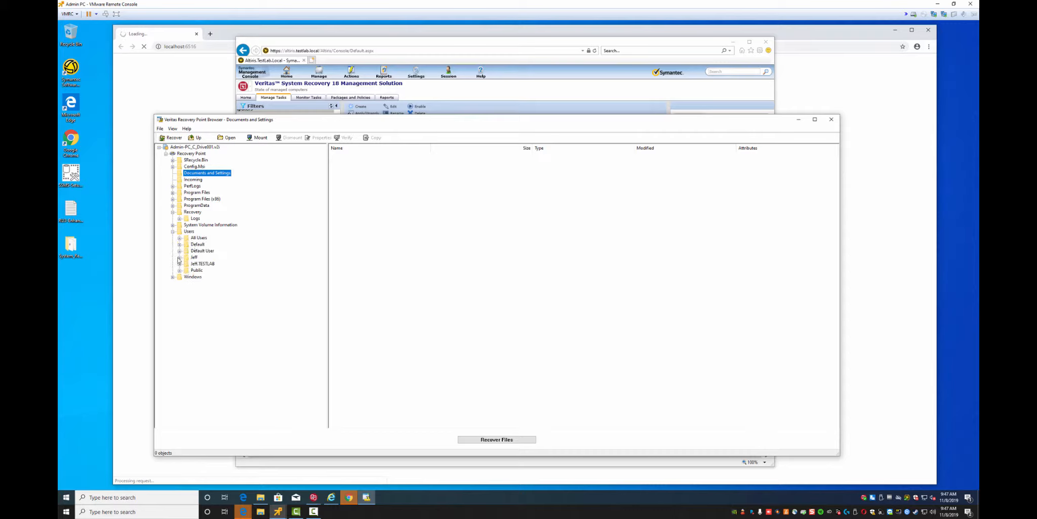
{"action": "left_click", "coordinate": [179, 257]}
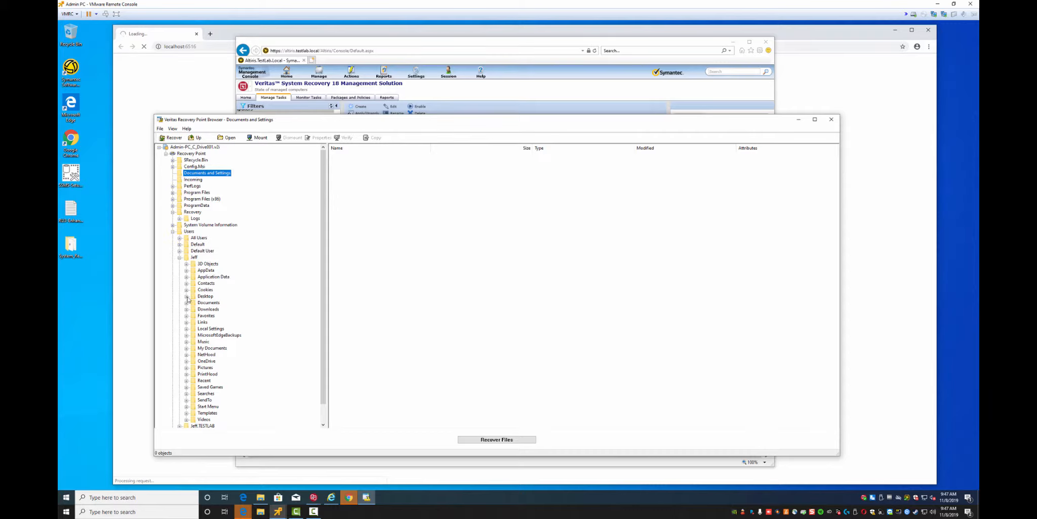
{"action": "left_click", "coordinate": [186, 297]}
{"action": "left_click", "coordinate": [204, 296]}
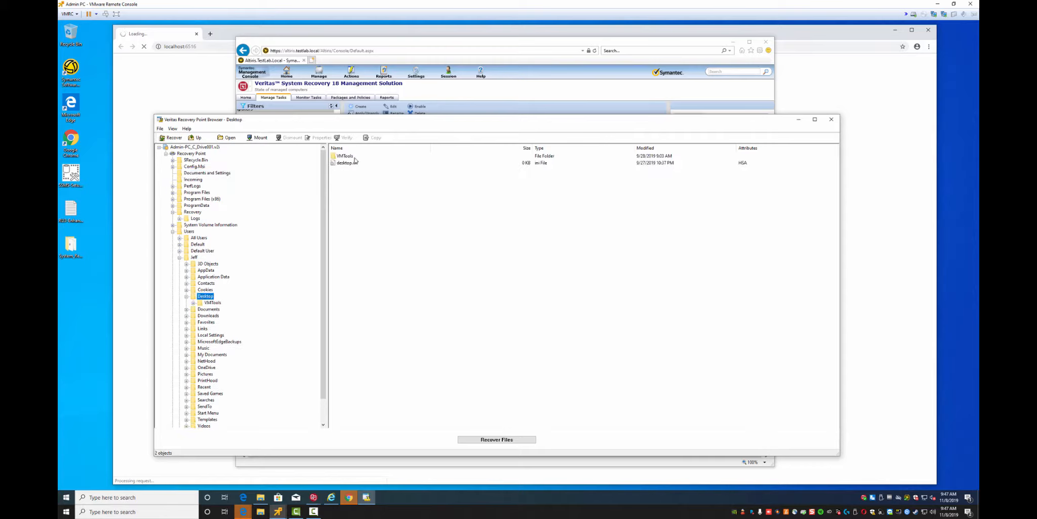
{"action": "left_click", "coordinate": [209, 303]}
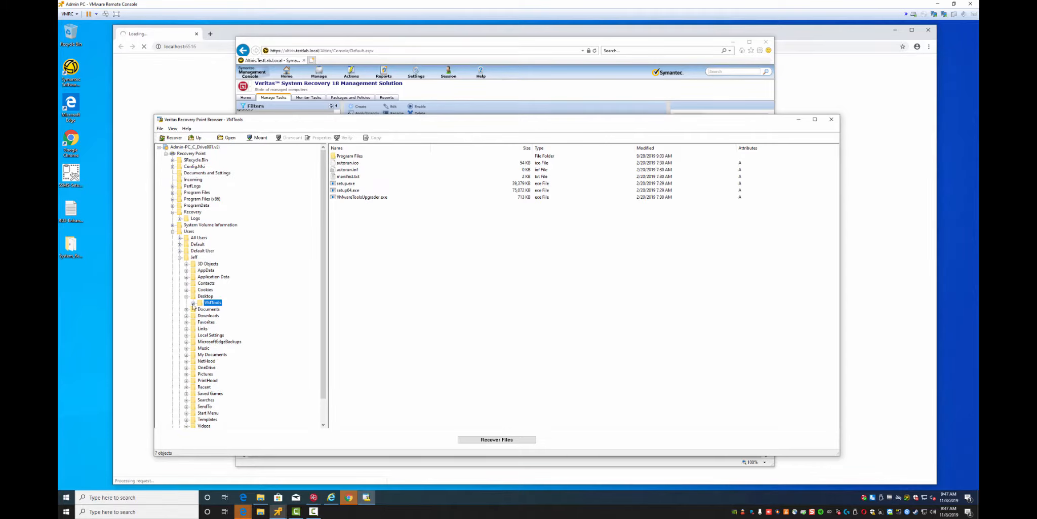
{"action": "left_click", "coordinate": [192, 302]}
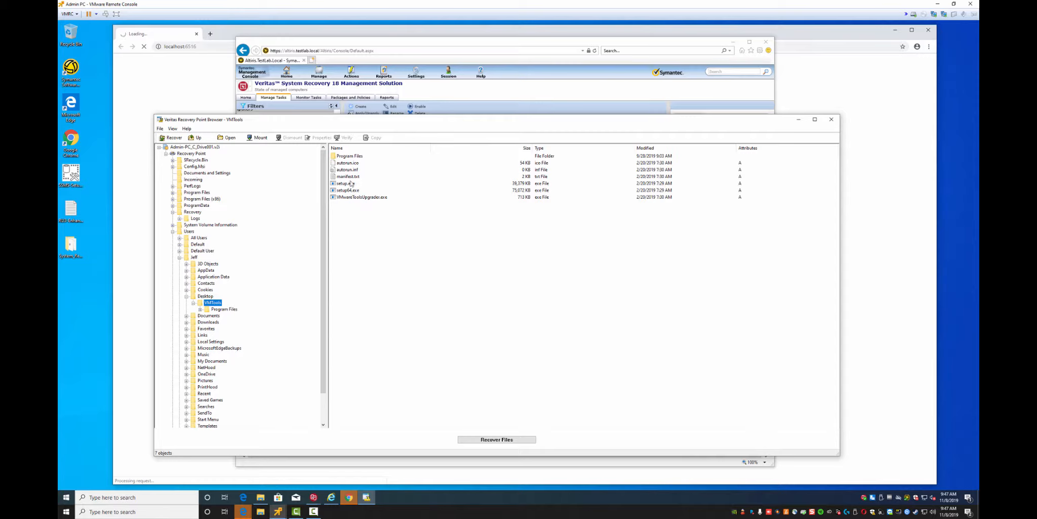
Open the VMware Tools folder under Program Files and VMware inside VMTools
{"action": "double_click", "coordinate": [350, 157]}
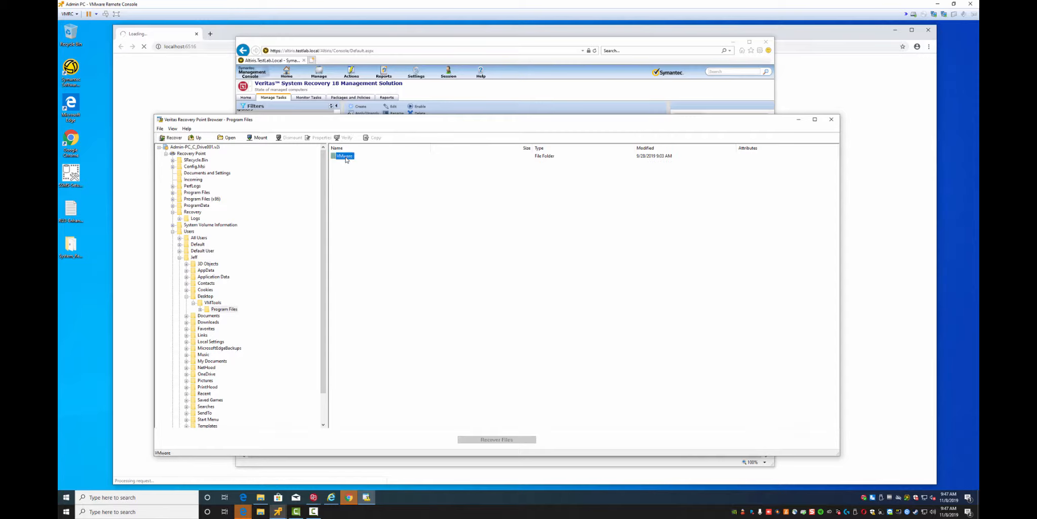
{"action": "double_click", "coordinate": [350, 156]}
{"action": "left_click", "coordinate": [350, 155]}
{"action": "key", "text": "Return"}
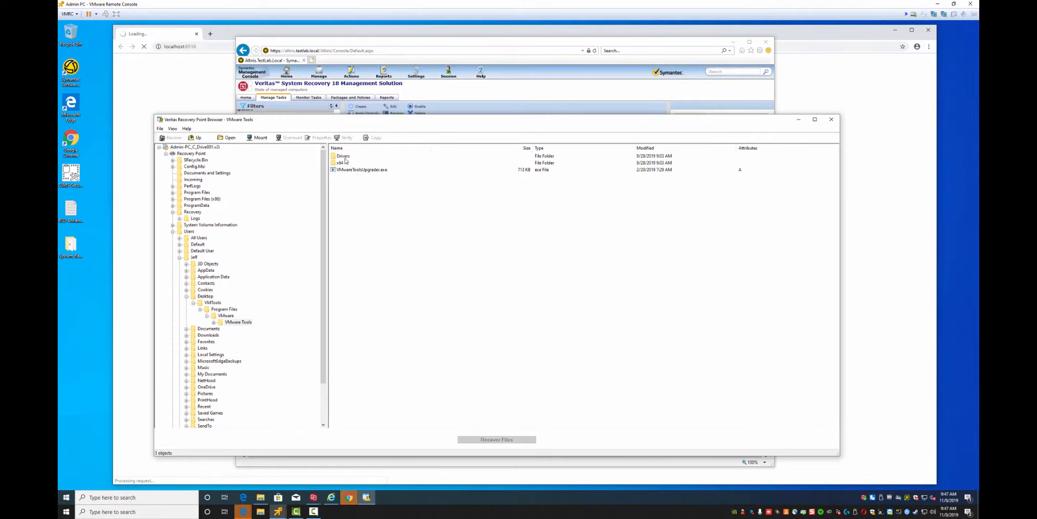
Recover the Drivers folder from VMware Tools to the current domain user's Desktop folder
{"action": "left_click", "coordinate": [343, 157]}
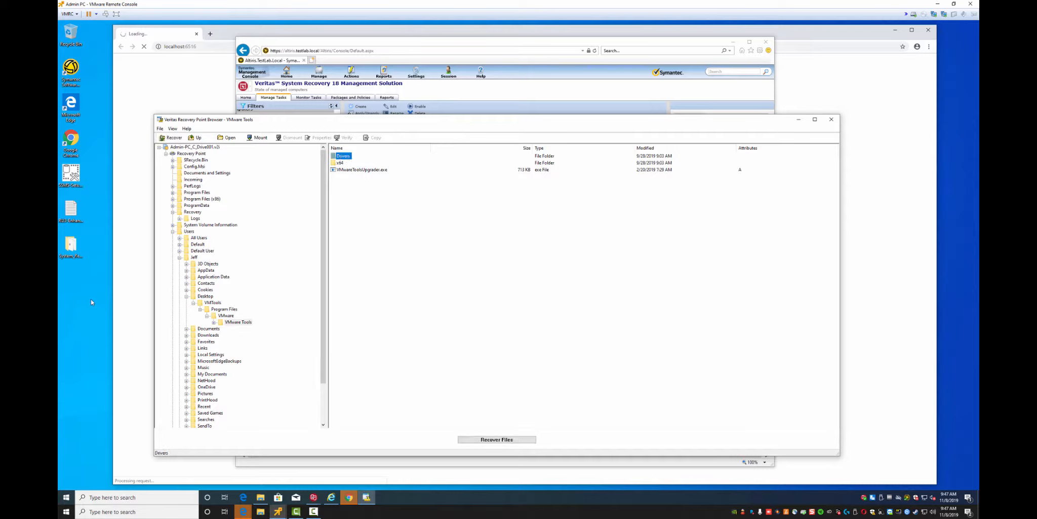
{"action": "right_click", "coordinate": [344, 157]}
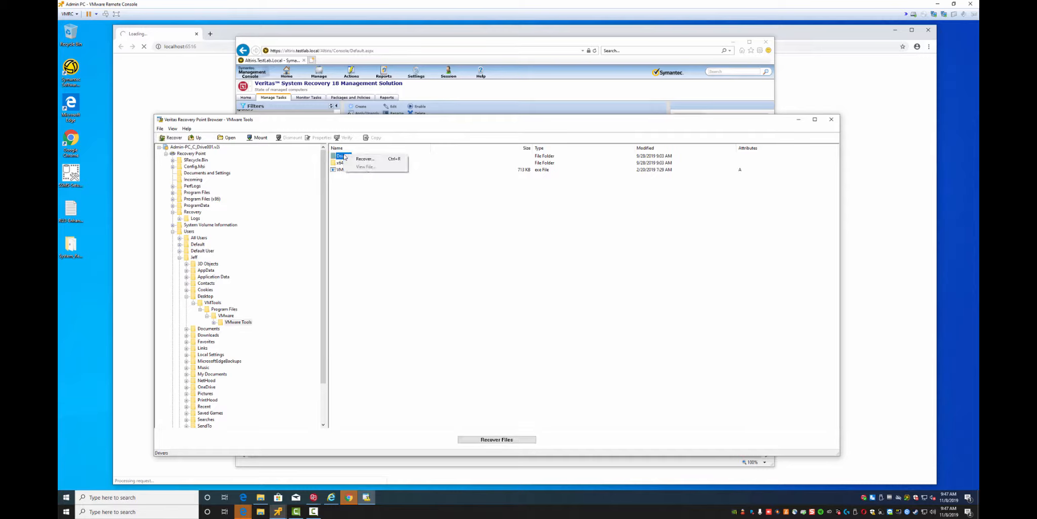
{"action": "left_click", "coordinate": [362, 160]}
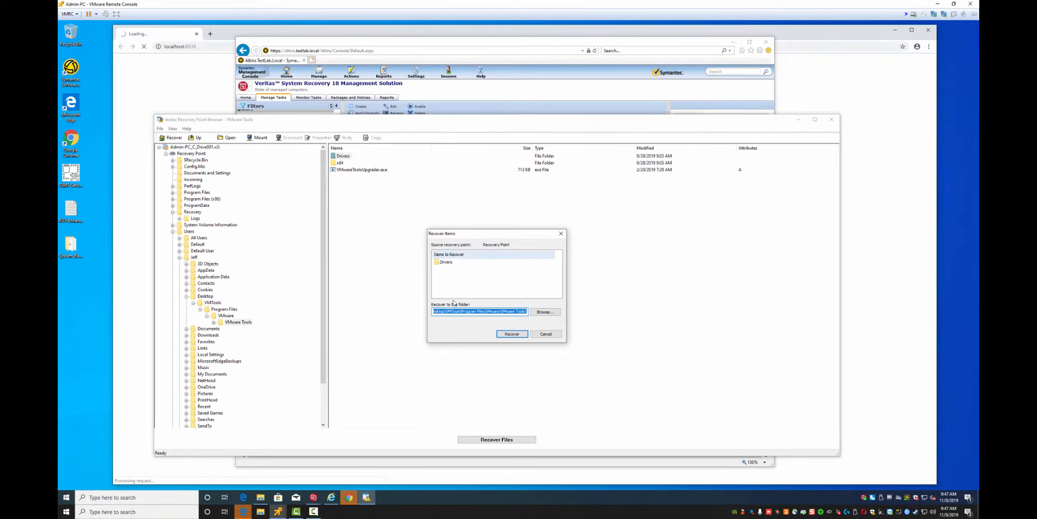
{"action": "left_click", "coordinate": [541, 313]}
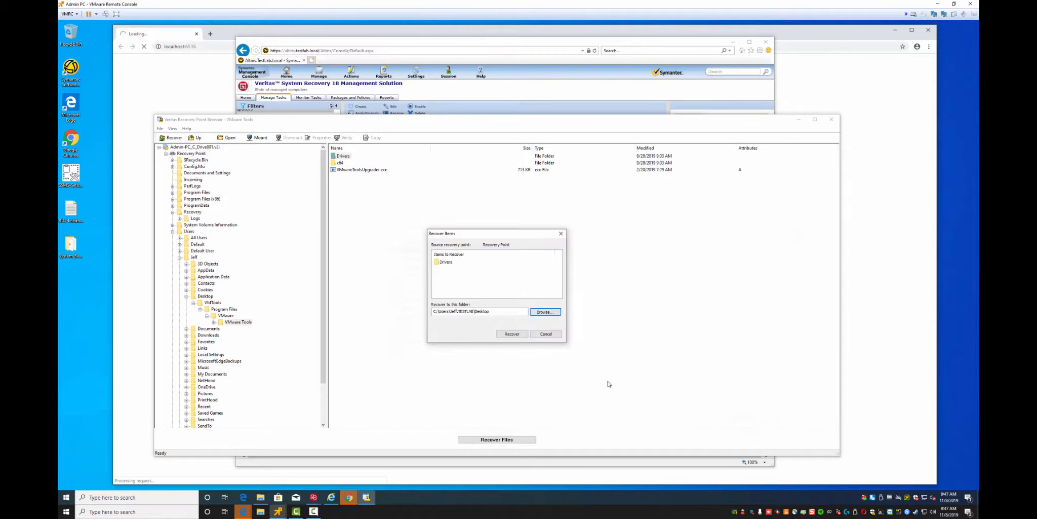
{"action": "left_click", "coordinate": [512, 334]}
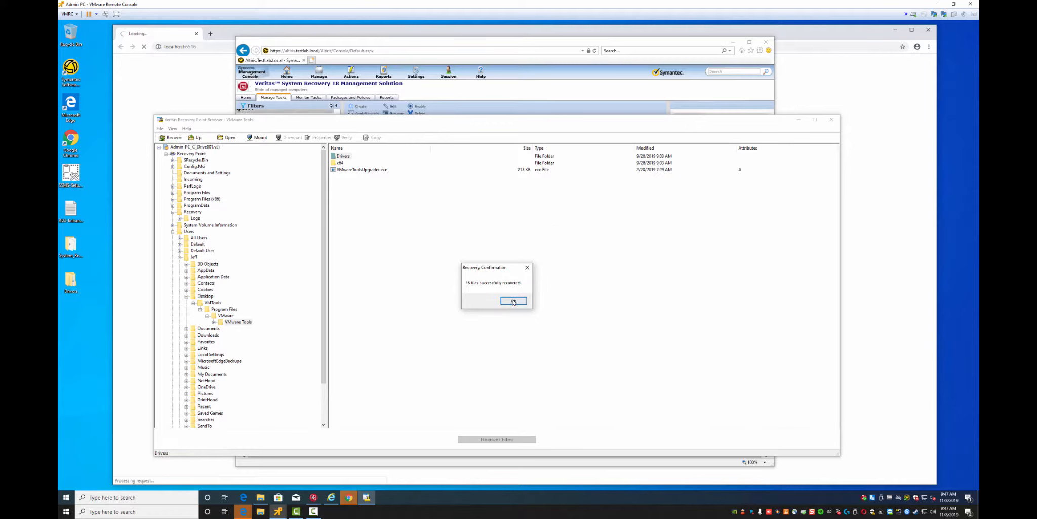
Inspect the recovered Drivers folder on the desktop down to pvscsi > Win8 > i386, and close its window
{"action": "left_click", "coordinate": [513, 300]}
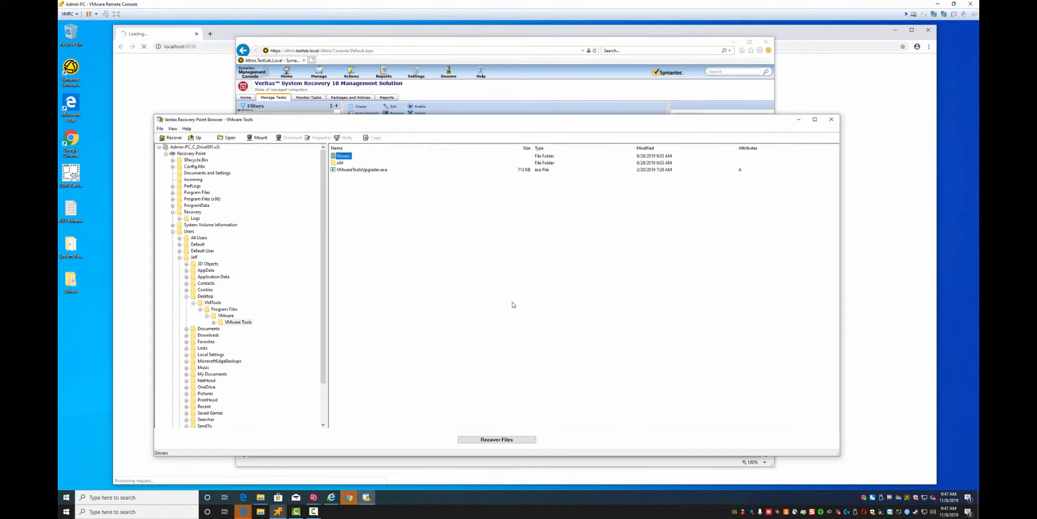
{"action": "double_click", "coordinate": [68, 284]}
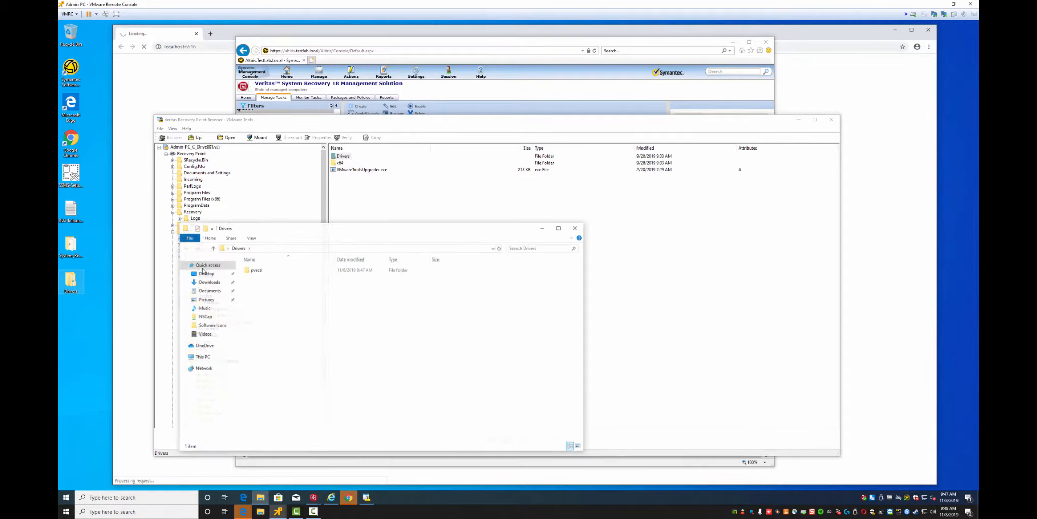
{"action": "double_click", "coordinate": [256, 270]}
{"action": "double_click", "coordinate": [256, 278]}
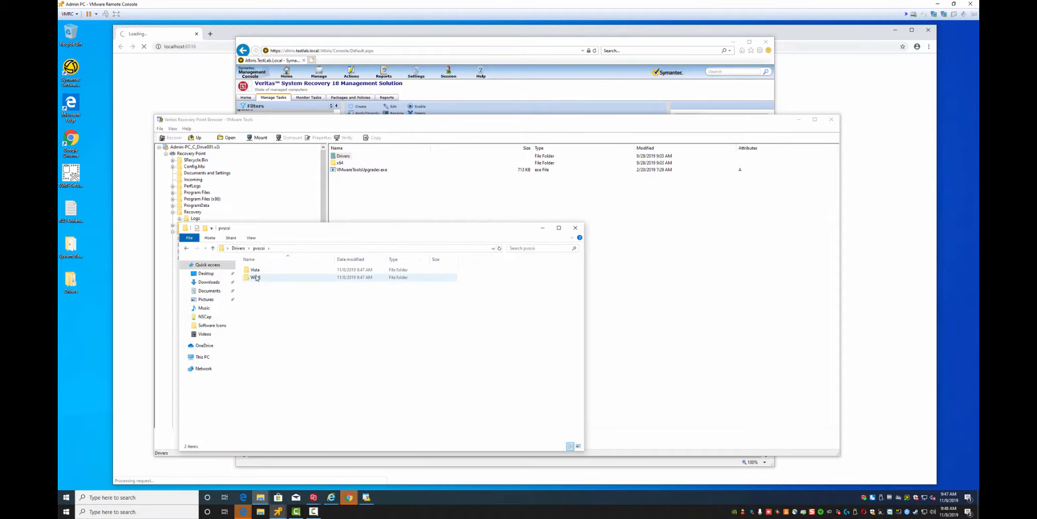
{"action": "double_click", "coordinate": [254, 277]}
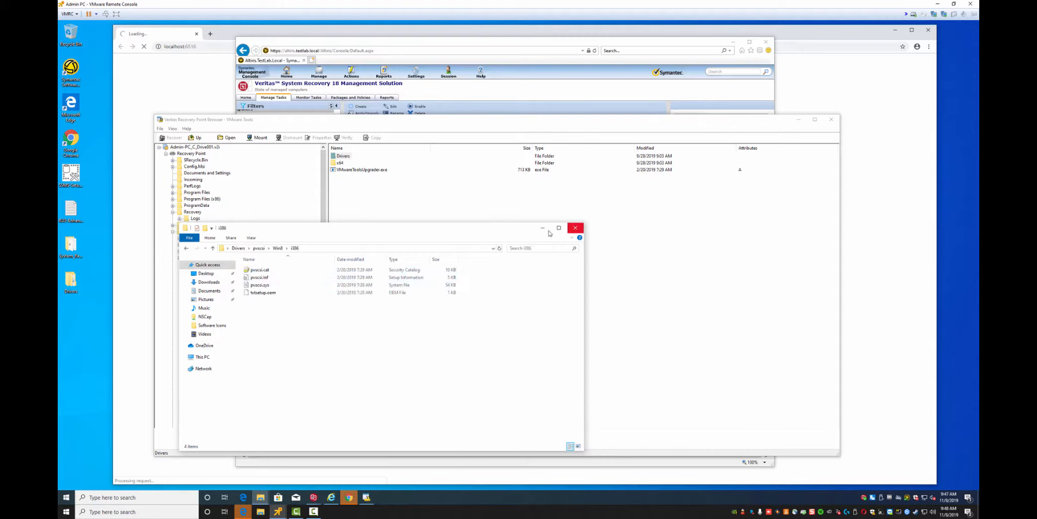
{"action": "left_click", "coordinate": [576, 227]}
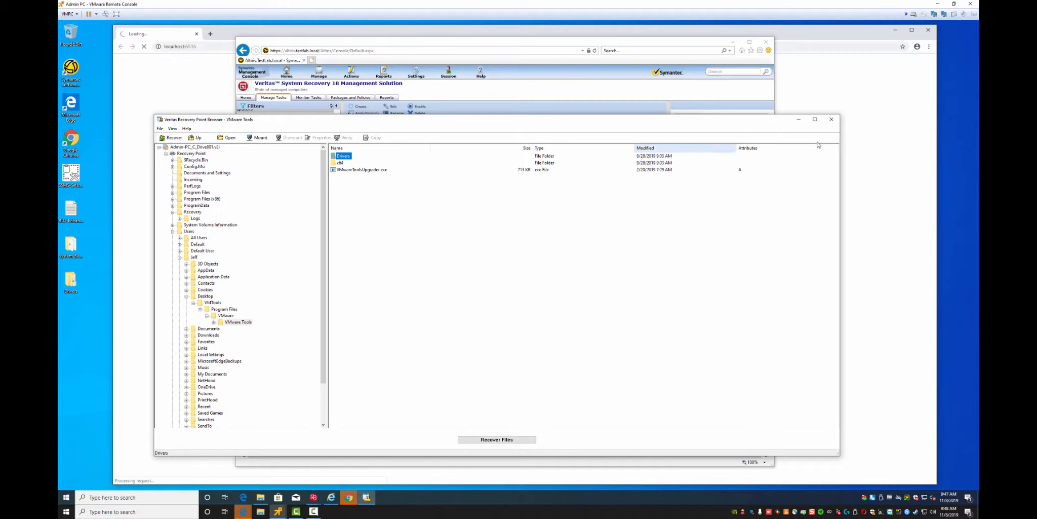
Clear the desktop of the recovery point browser, backup folder, System Recovery and console windows, accepting the Windows Admin Center Client certificate in the browser
{"action": "left_click", "coordinate": [832, 121]}
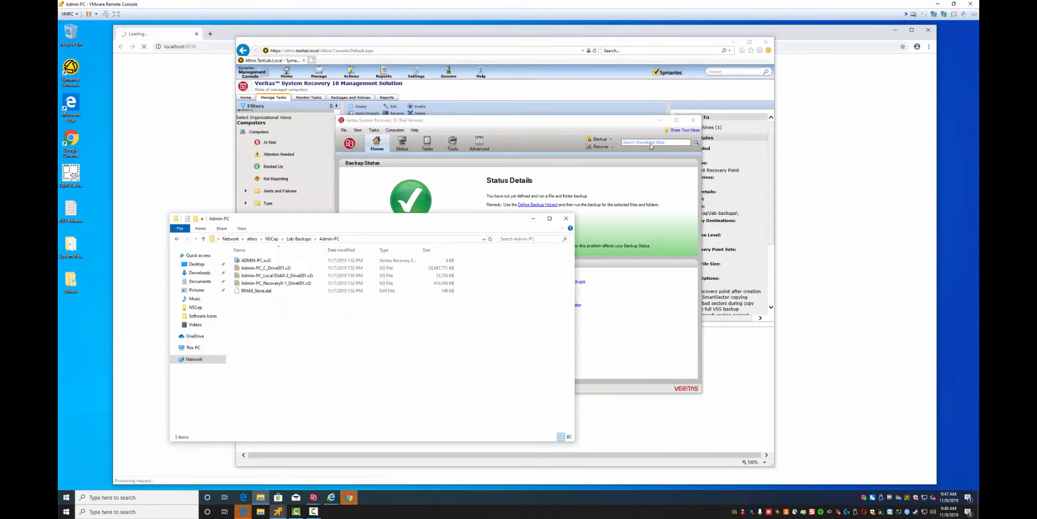
{"action": "left_click", "coordinate": [565, 218]}
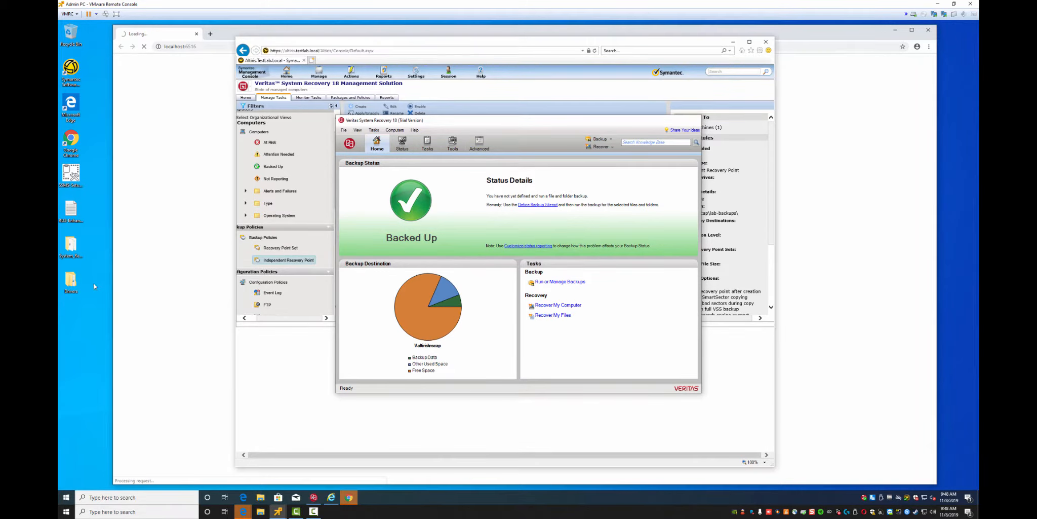
{"action": "left_click", "coordinate": [693, 120]}
{"action": "left_click", "coordinate": [733, 42]}
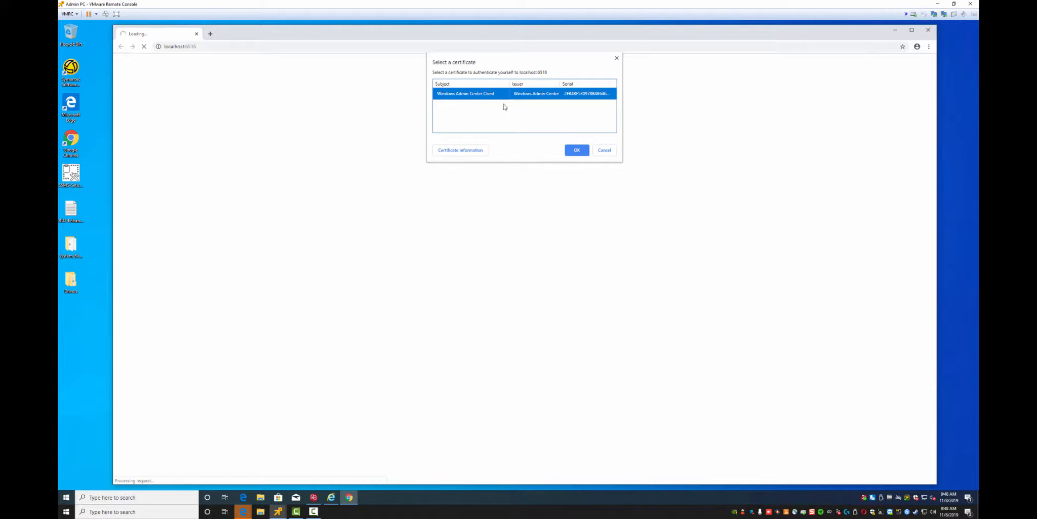
{"action": "left_click", "coordinate": [576, 151]}
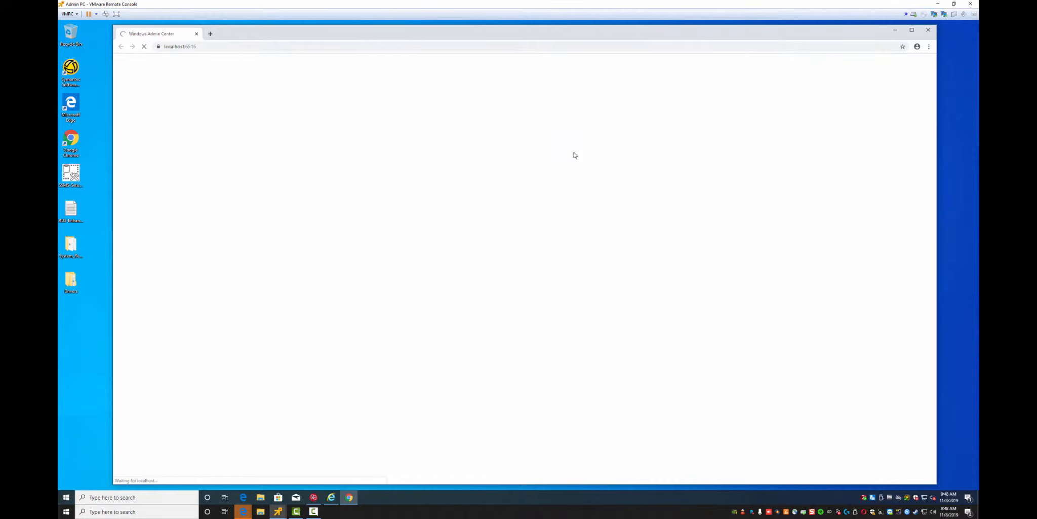
{"action": "left_click", "coordinate": [898, 31]}
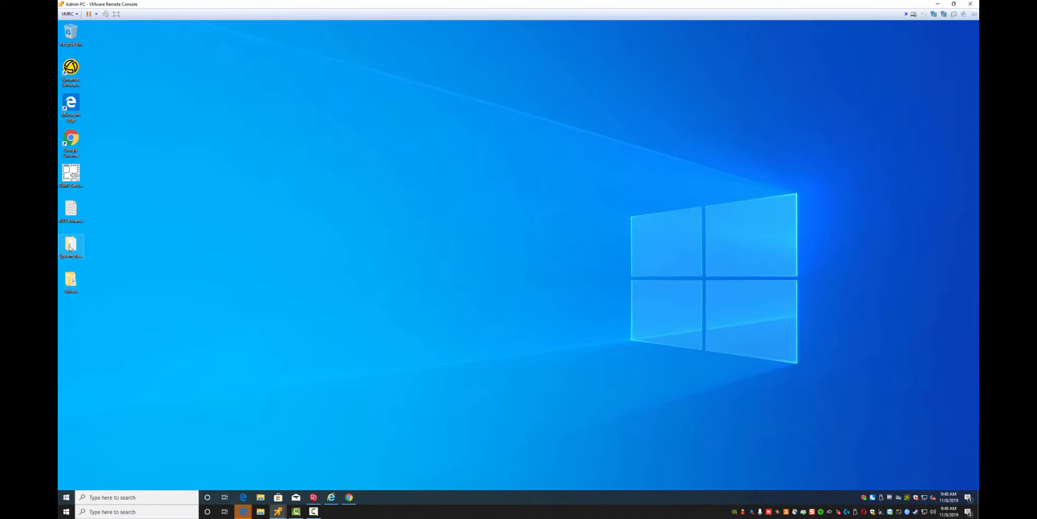
Launch Browser.exe from the System Recovery product folder in English and start the Veritas System Recovery 18 installation
{"action": "double_click", "coordinate": [69, 248]}
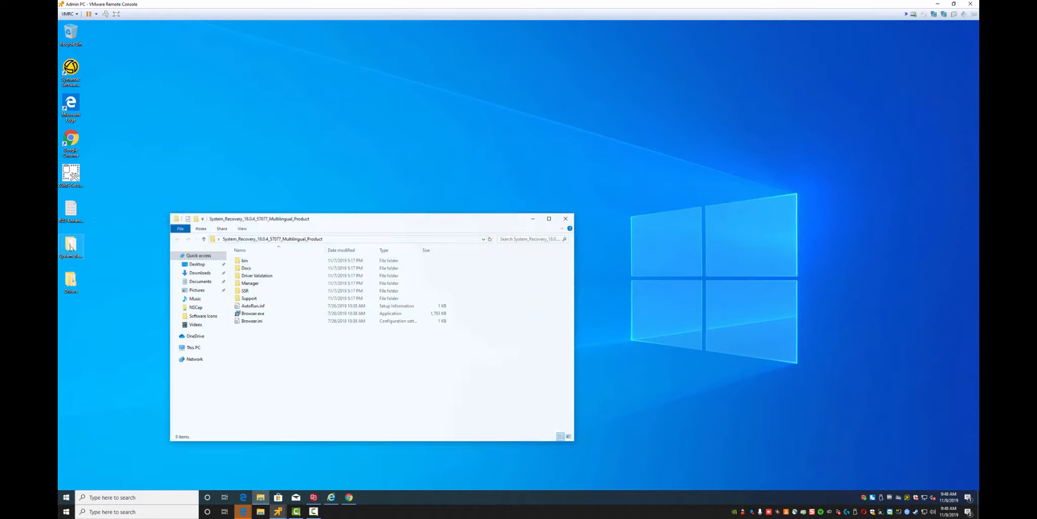
{"action": "double_click", "coordinate": [247, 314]}
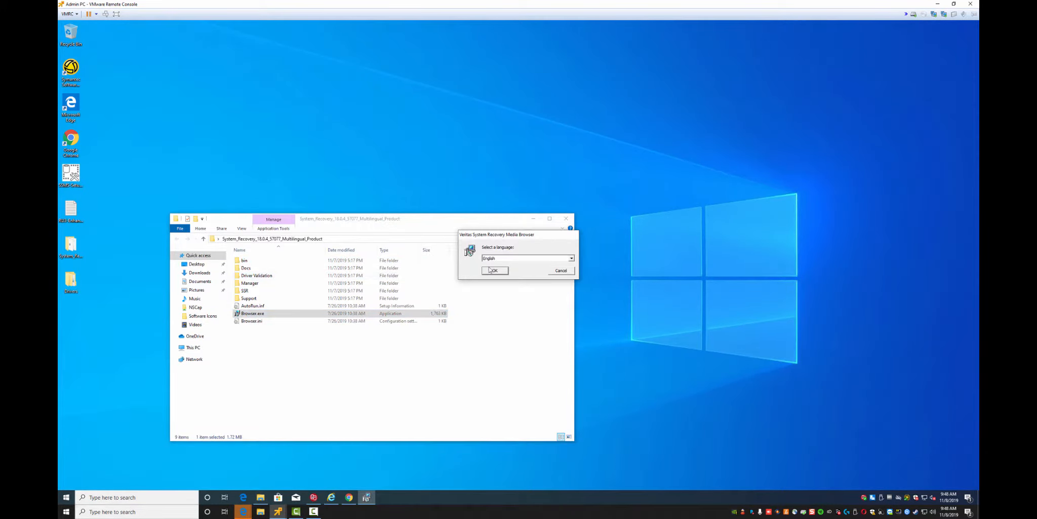
{"action": "left_click", "coordinate": [493, 271]}
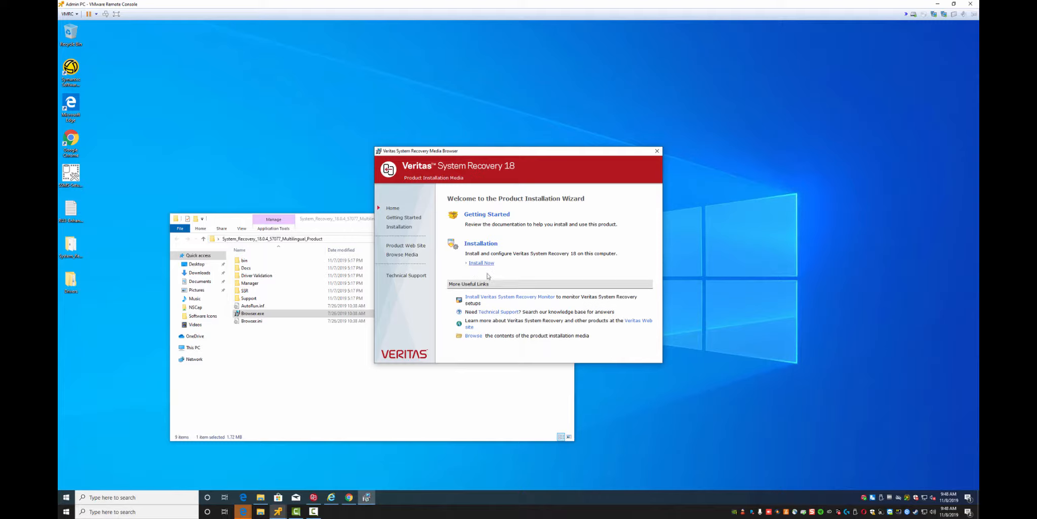
{"action": "left_click", "coordinate": [481, 245]}
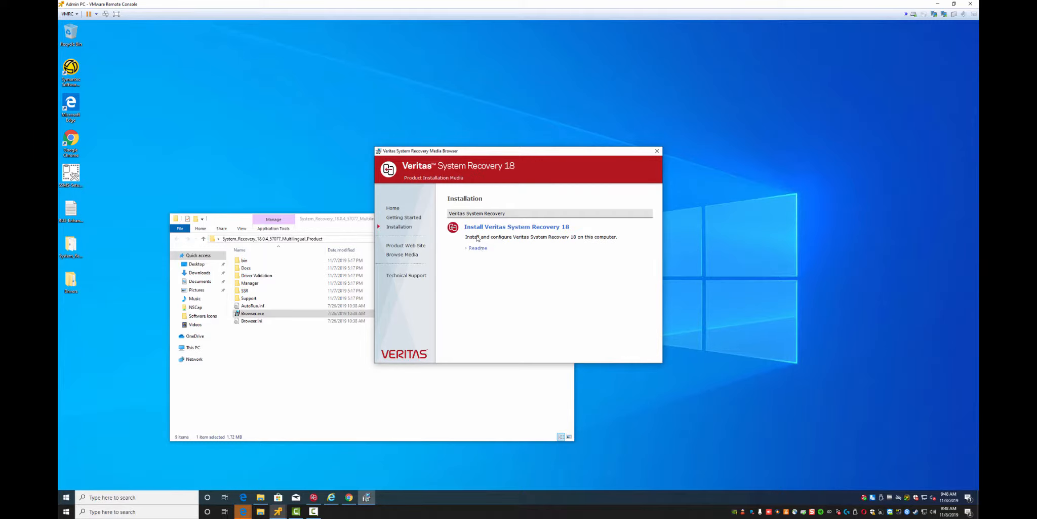
{"action": "left_click", "coordinate": [486, 227]}
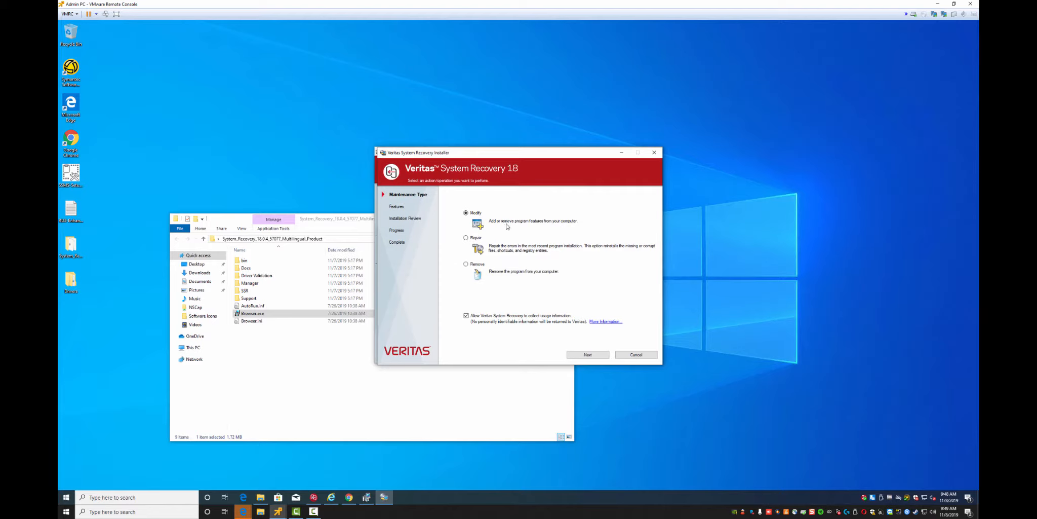
Modify the Veritas System Recovery installation to add the System Recovery Disk Creation Utility feature
{"action": "left_click", "coordinate": [578, 356]}
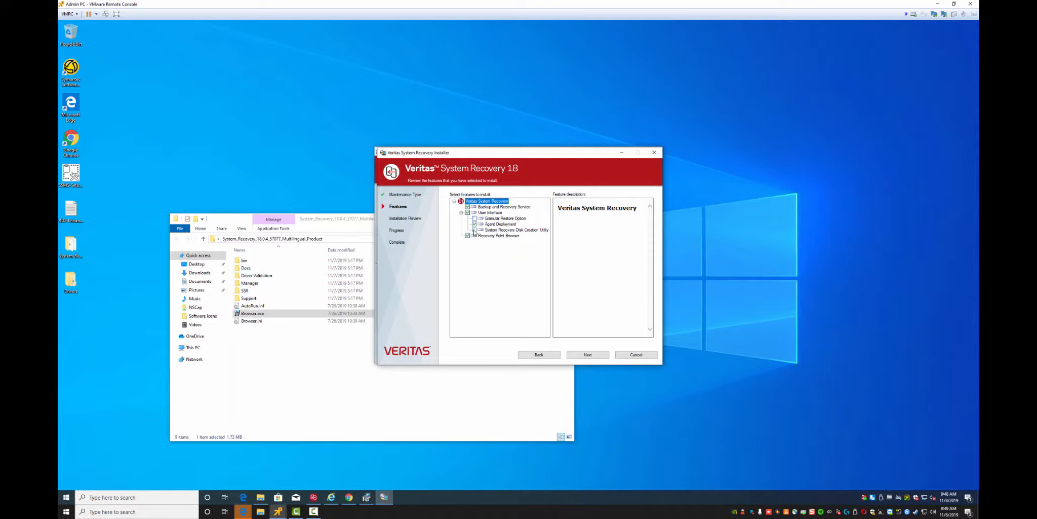
{"action": "left_click", "coordinate": [475, 231]}
{"action": "left_click", "coordinate": [494, 219]}
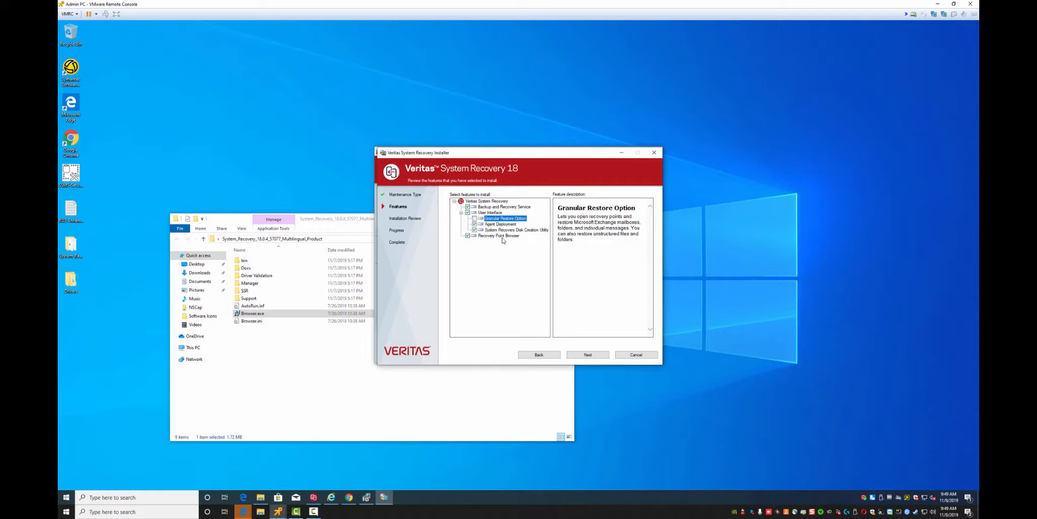
{"action": "left_click", "coordinate": [582, 354]}
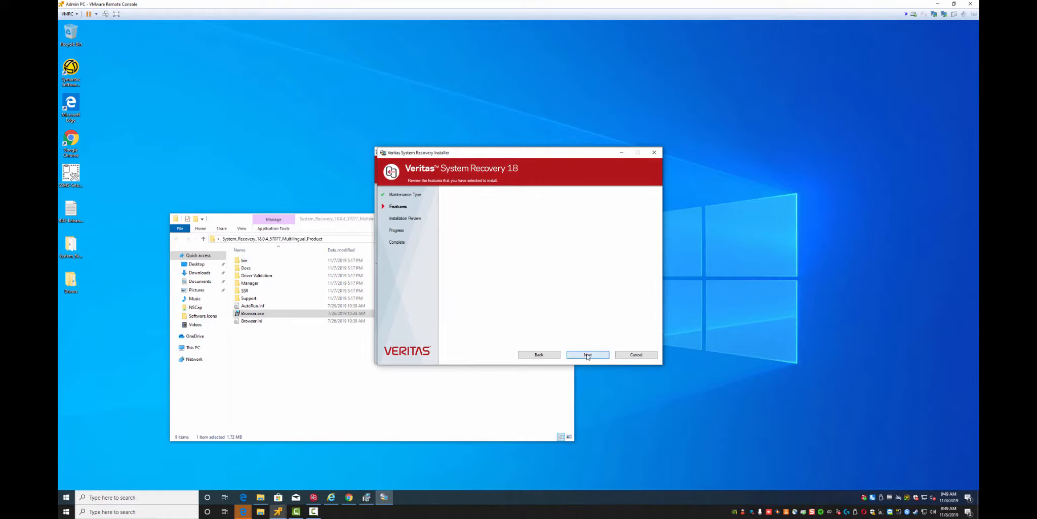
{"action": "left_click", "coordinate": [586, 354]}
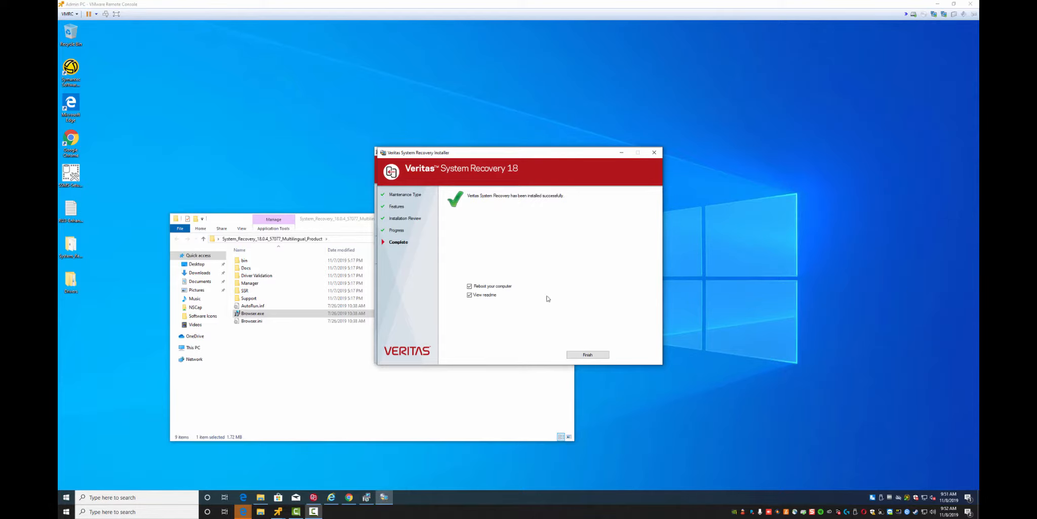
Finish the installer without viewing the readme or rebooting the computer
{"action": "left_click", "coordinate": [470, 295]}
{"action": "left_click", "coordinate": [470, 285]}
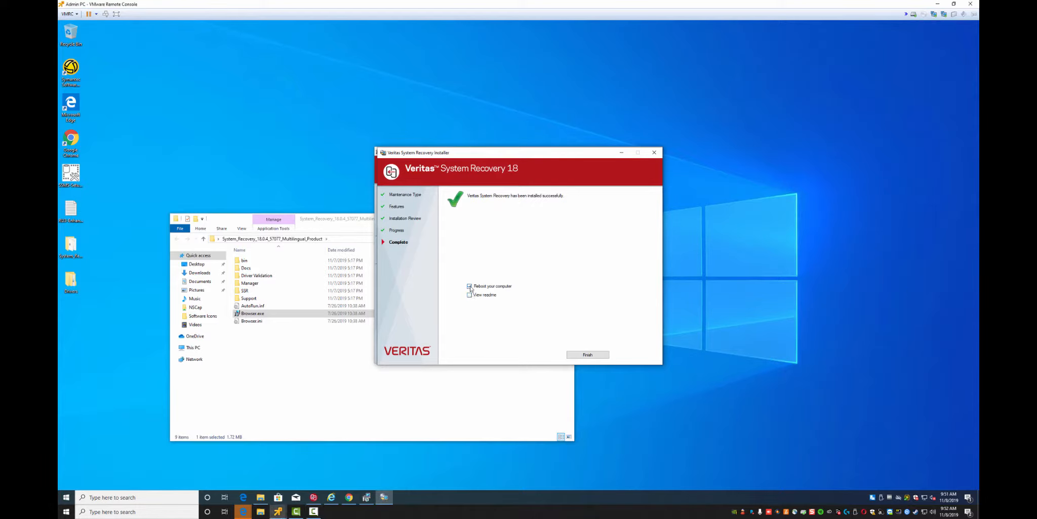
{"action": "left_click", "coordinate": [587, 354]}
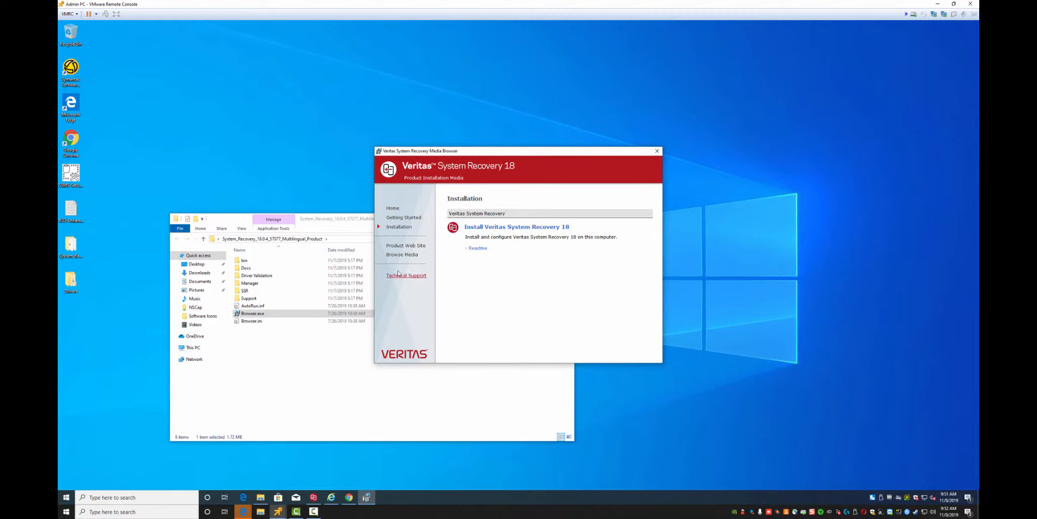
Try to install Veritas System Recovery Monitor from the product installation media's home page
{"action": "left_click", "coordinate": [393, 208]}
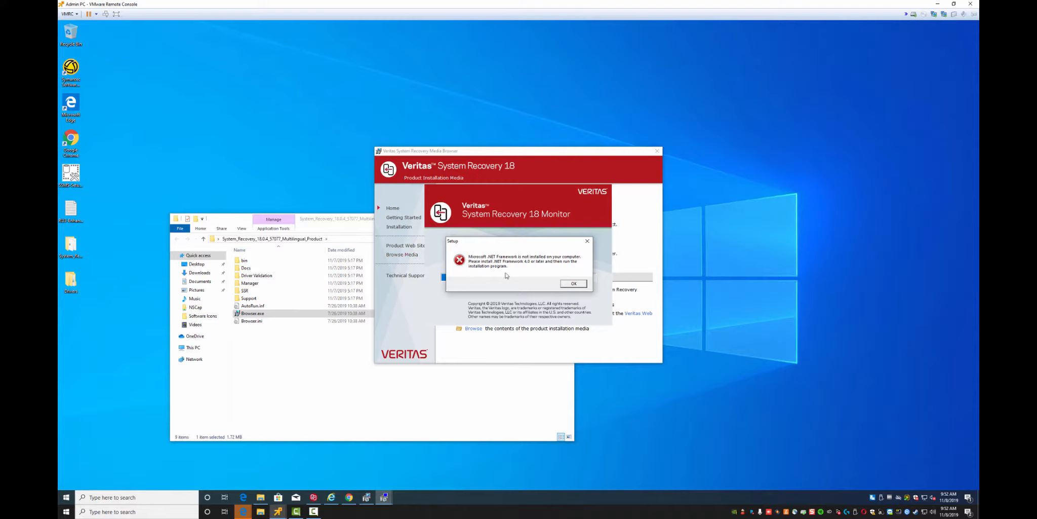
{"action": "left_click", "coordinate": [574, 283]}
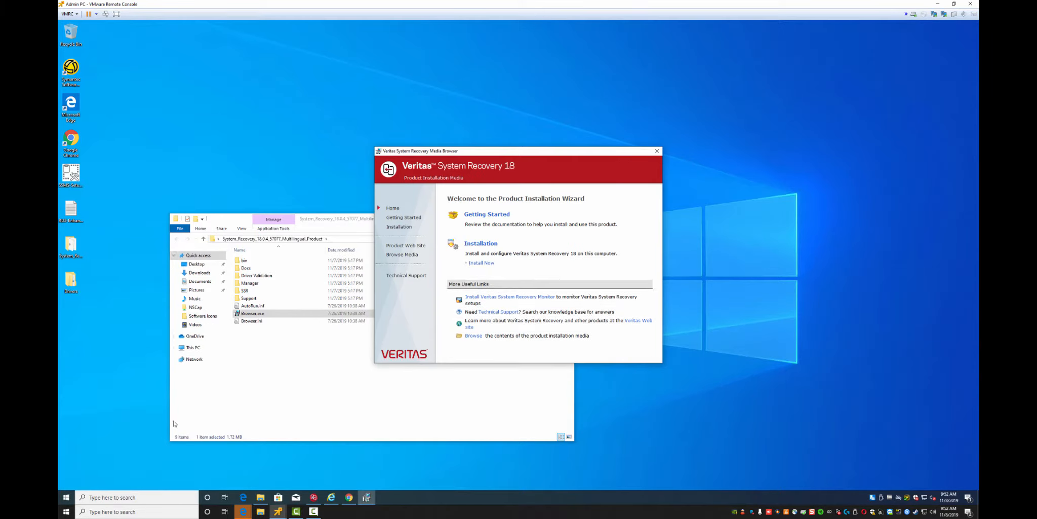
{"action": "right_click", "coordinate": [66, 497]}
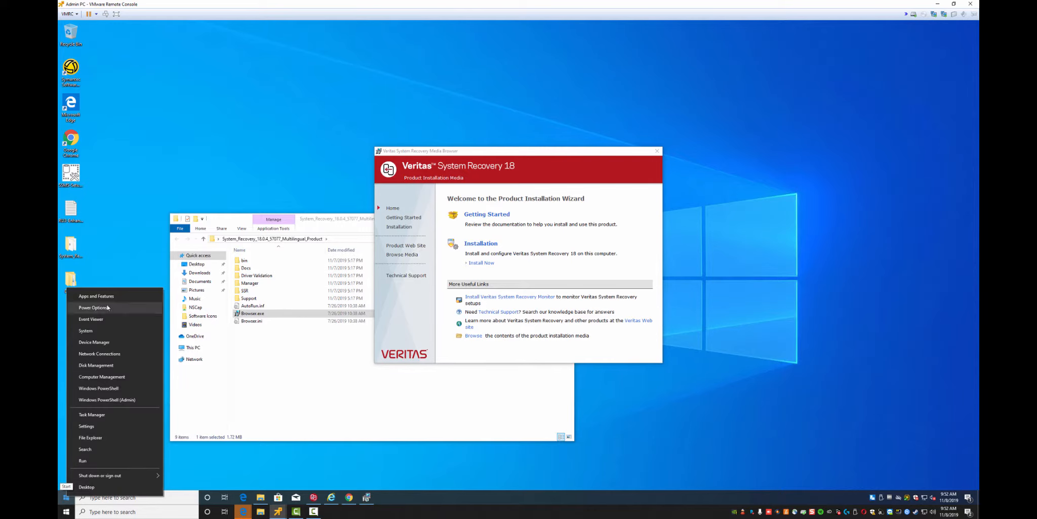
{"action": "left_click", "coordinate": [91, 294]}
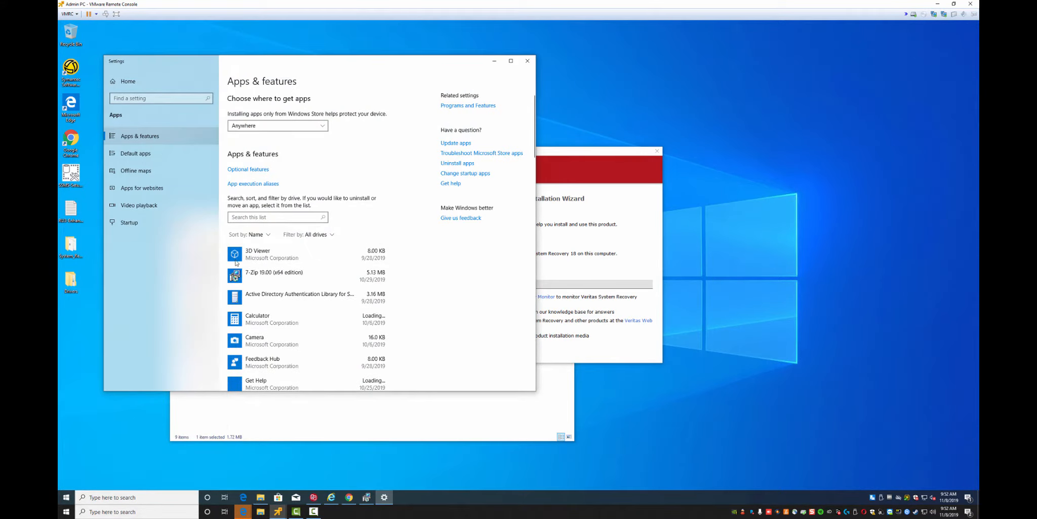
{"action": "left_click", "coordinate": [528, 61]}
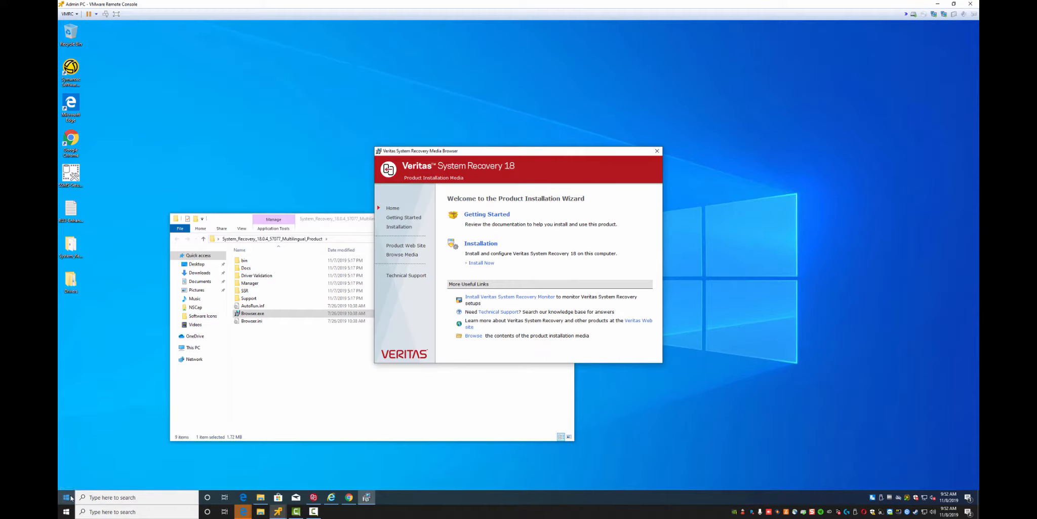
Examine the .NET Framework 3.5 and 4.8 Advanced Services entries, including WCF Services, in Windows Features
{"action": "right_click", "coordinate": [67, 498]}
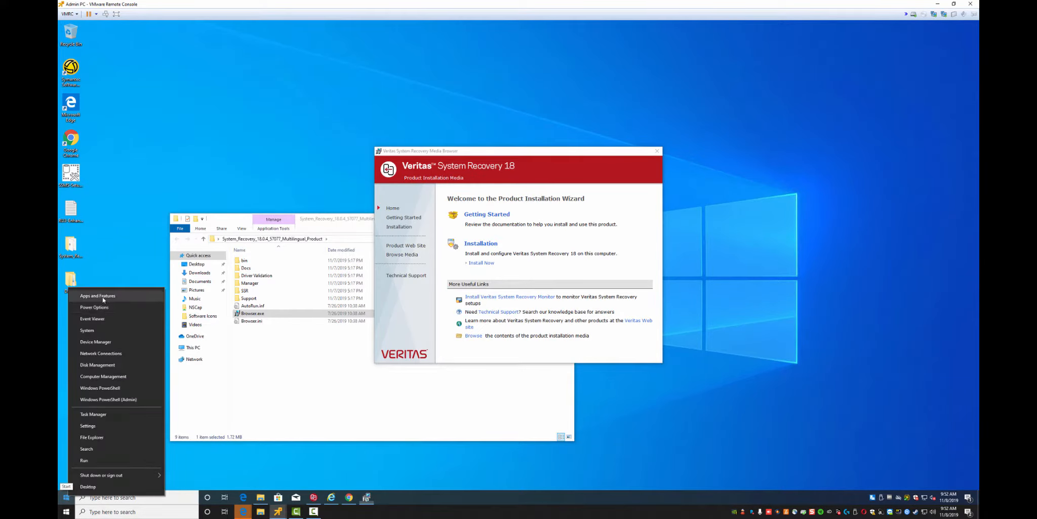
{"action": "left_click", "coordinate": [92, 294]}
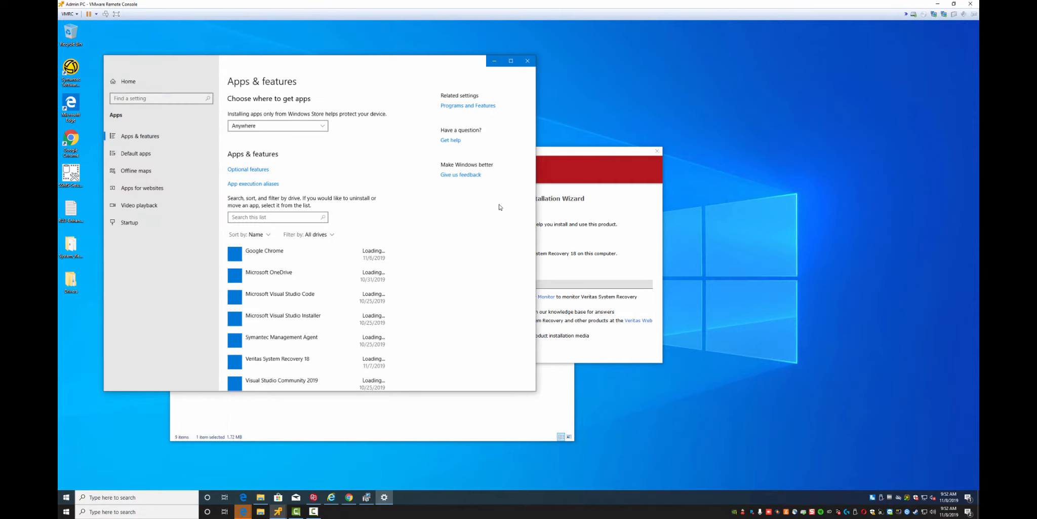
{"action": "left_click", "coordinate": [468, 106]}
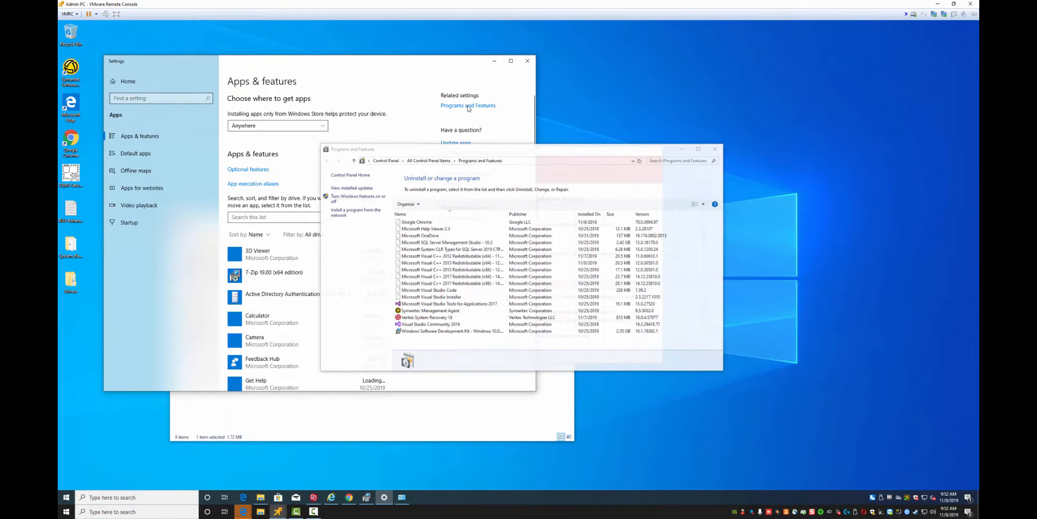
{"action": "left_click", "coordinate": [358, 199]}
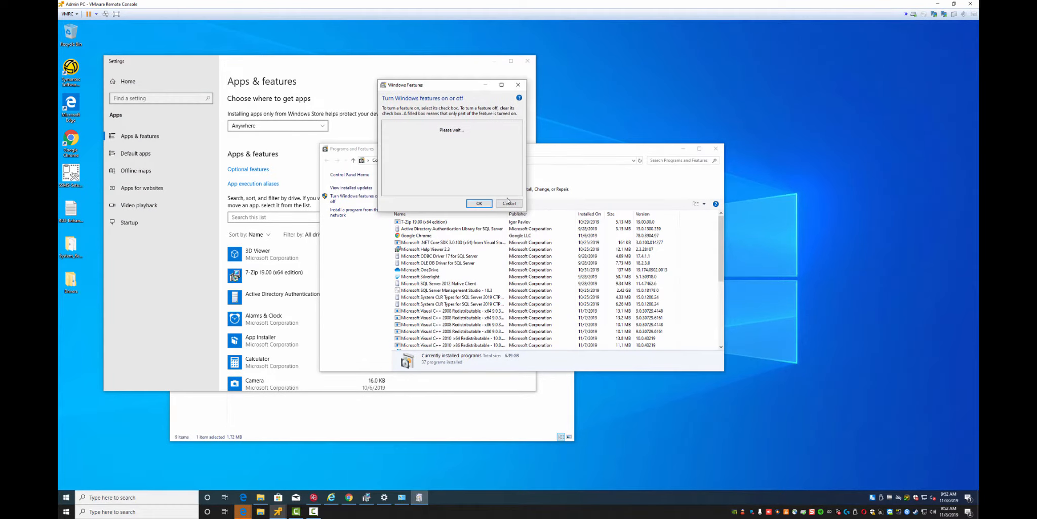
{"action": "left_click_drag", "start_coordinate": [528, 216], "coordinate": [673, 420]}
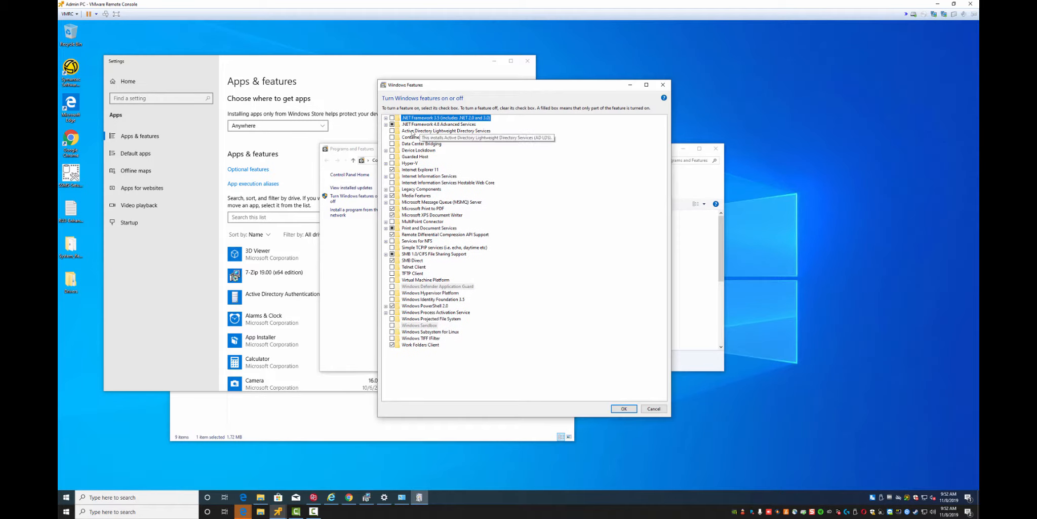
{"action": "left_click", "coordinate": [386, 124]}
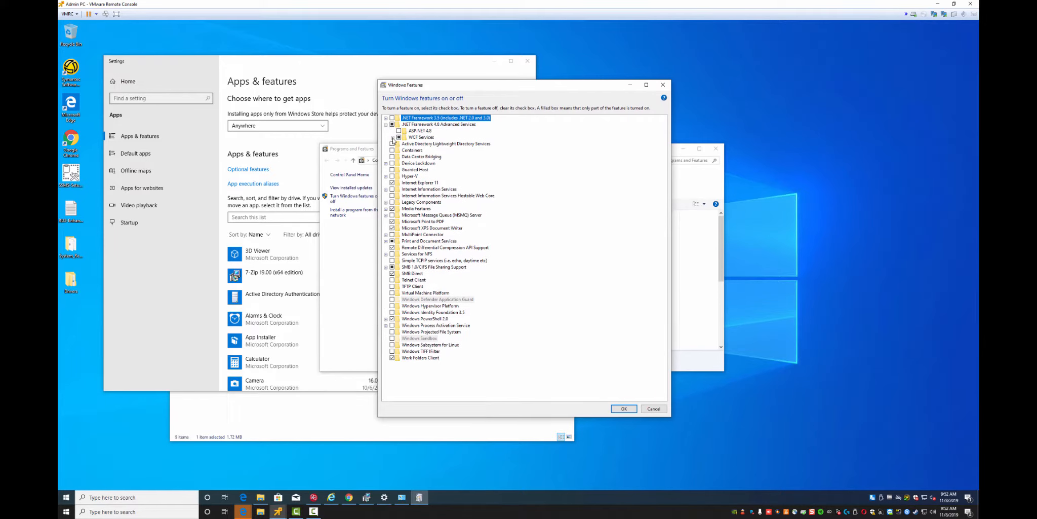
{"action": "left_click", "coordinate": [393, 138]}
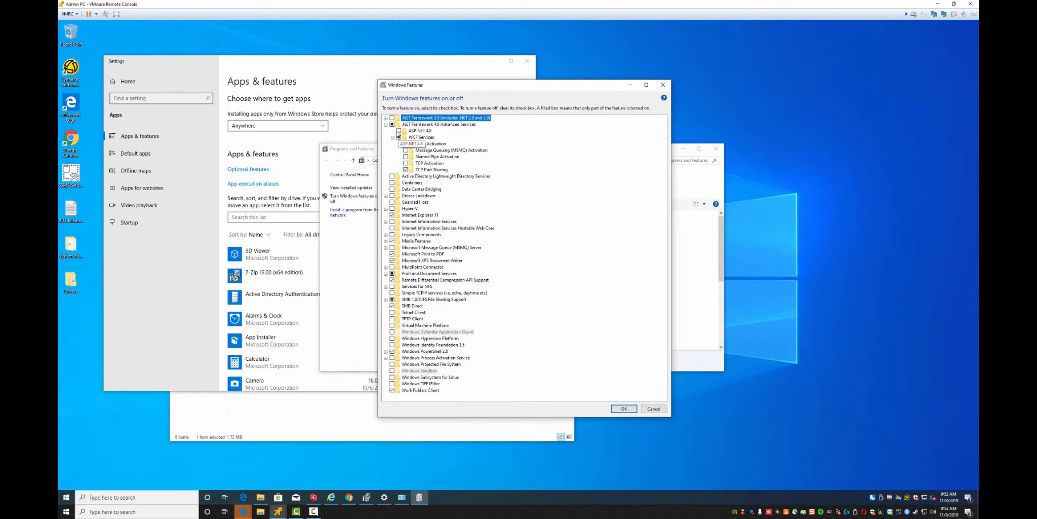
{"action": "left_click", "coordinate": [386, 118]}
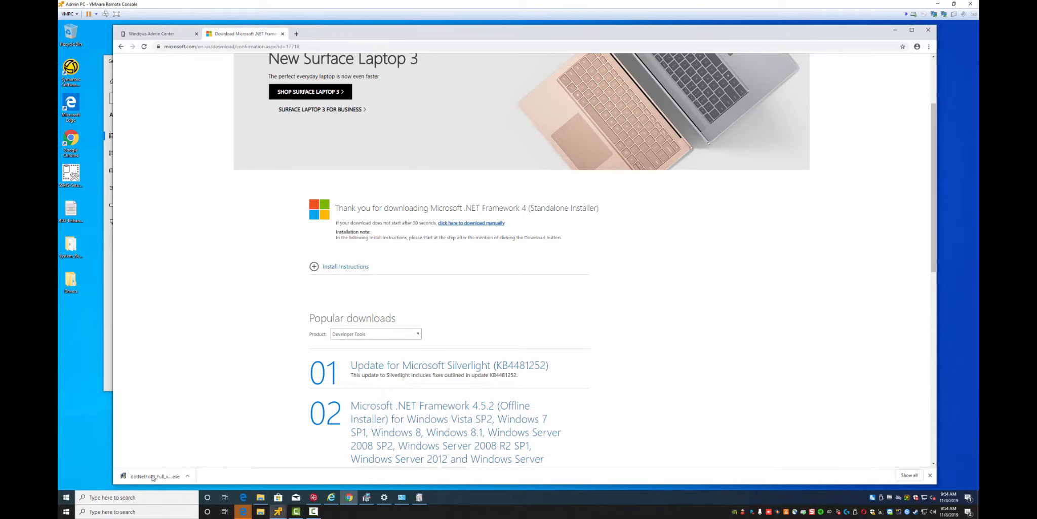
Try to install the downloaded .NET Framework 4 standalone package, checking the Windows version during its extraction
{"action": "left_click", "coordinate": [170, 472]}
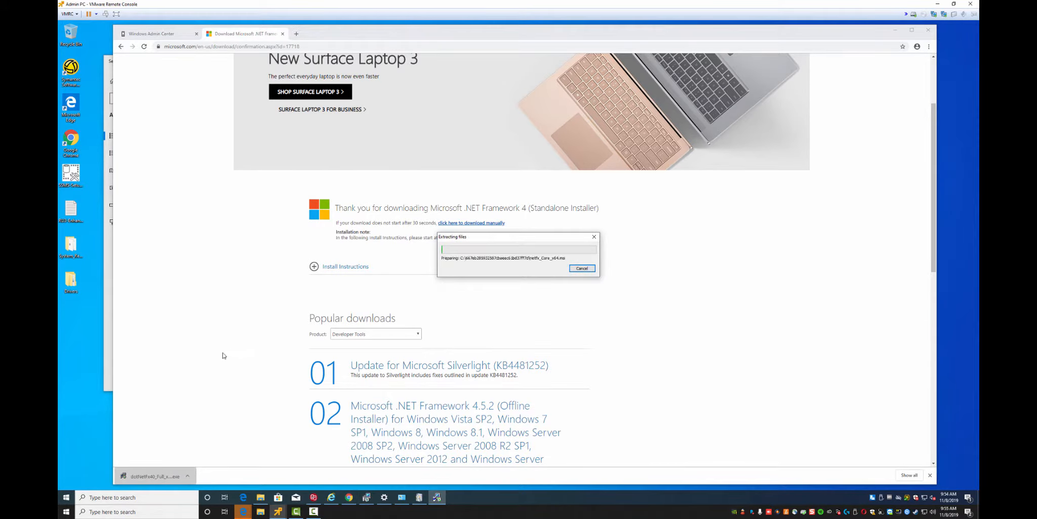
{"action": "key", "text": "super+r"}
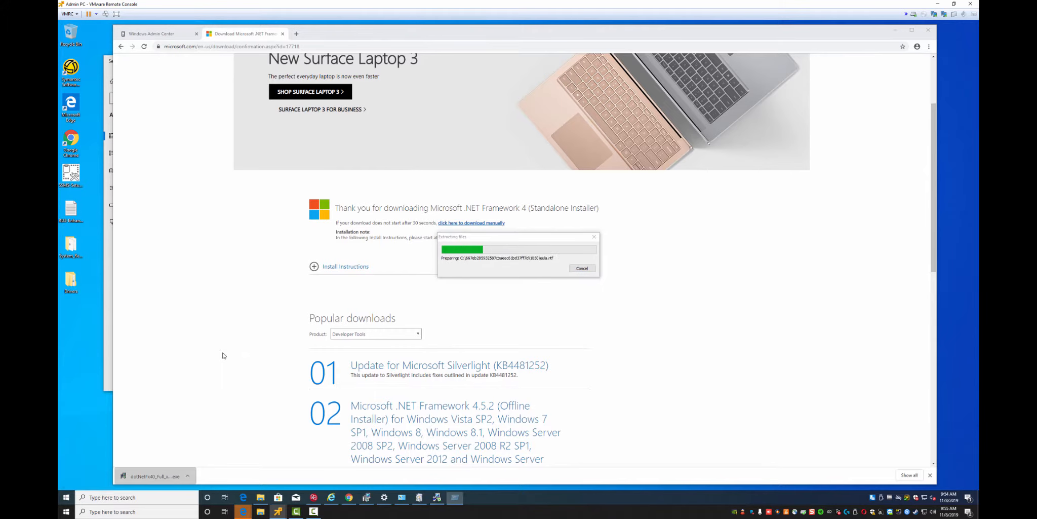
{"action": "type", "text": "winver"}
{"action": "key", "text": "Return"}
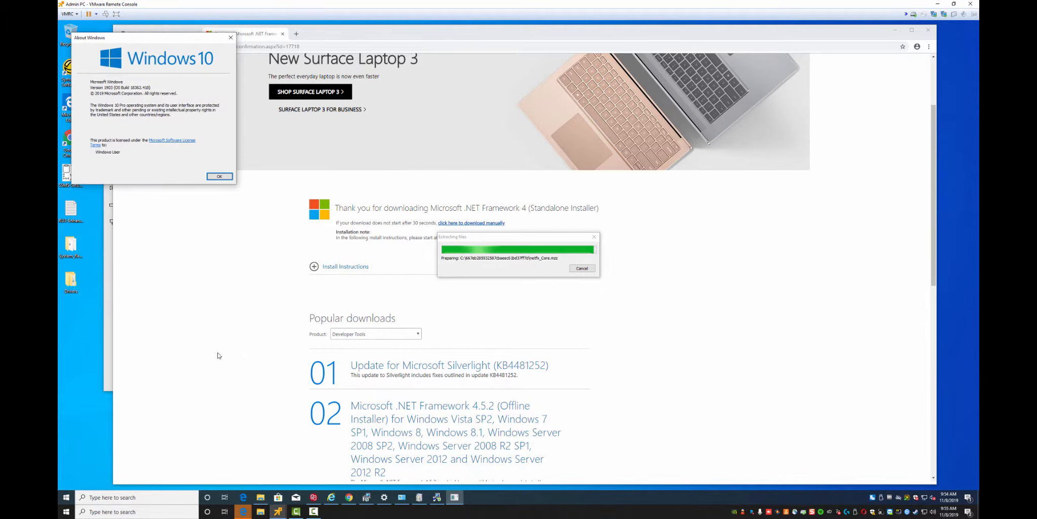
{"action": "left_click", "coordinate": [219, 176]}
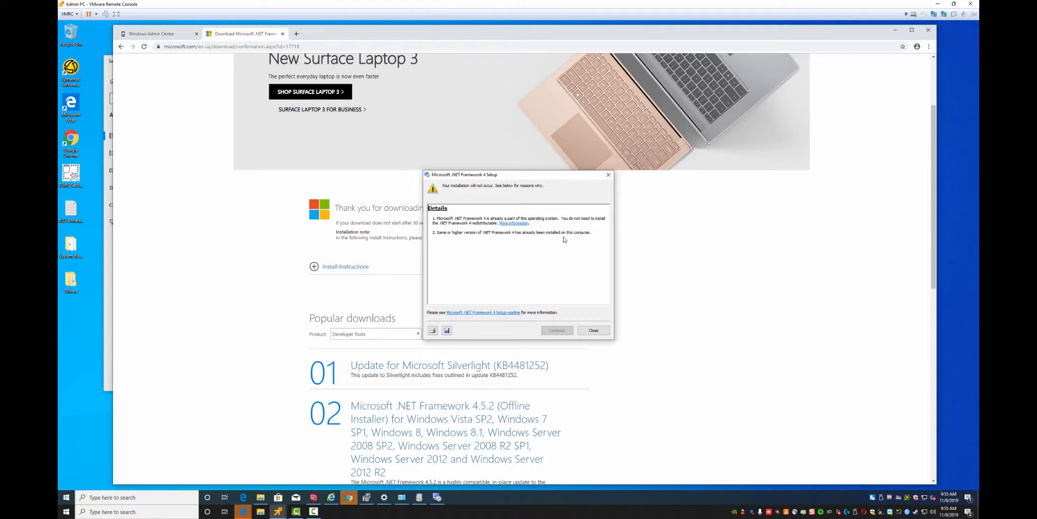
{"action": "left_click", "coordinate": [581, 332]}
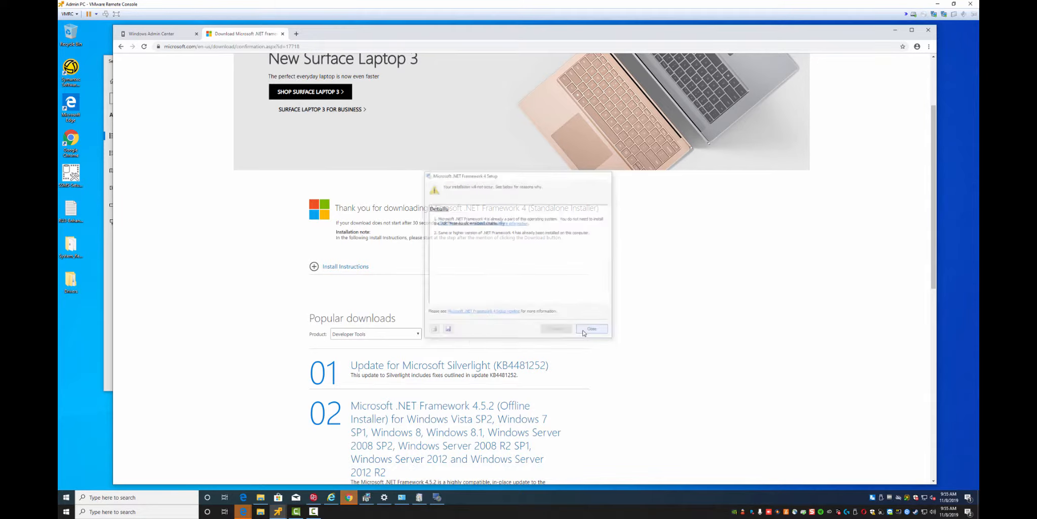
Close the browser, Windows Features, Programs and Features, and Settings windows
{"action": "left_click", "coordinate": [928, 30]}
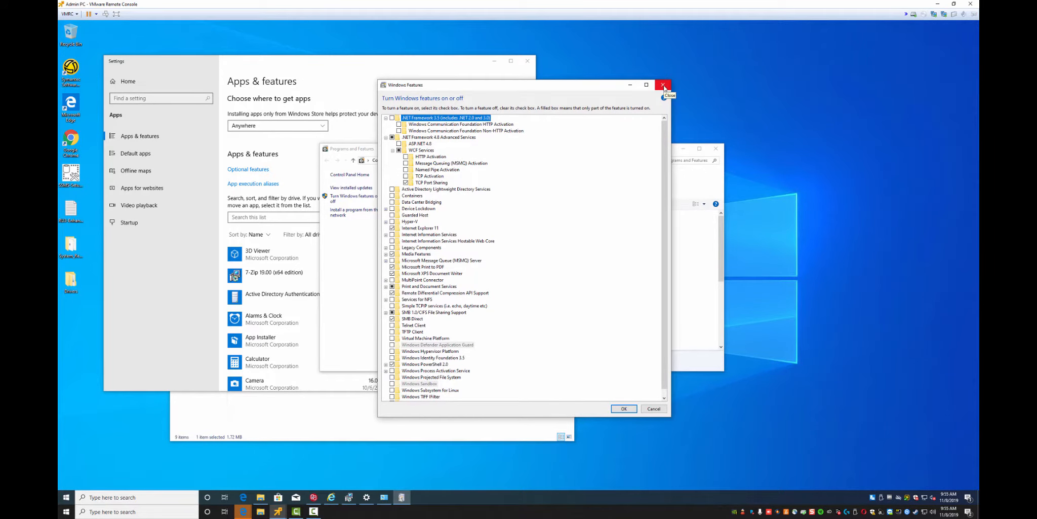
{"action": "left_click", "coordinate": [708, 146]}
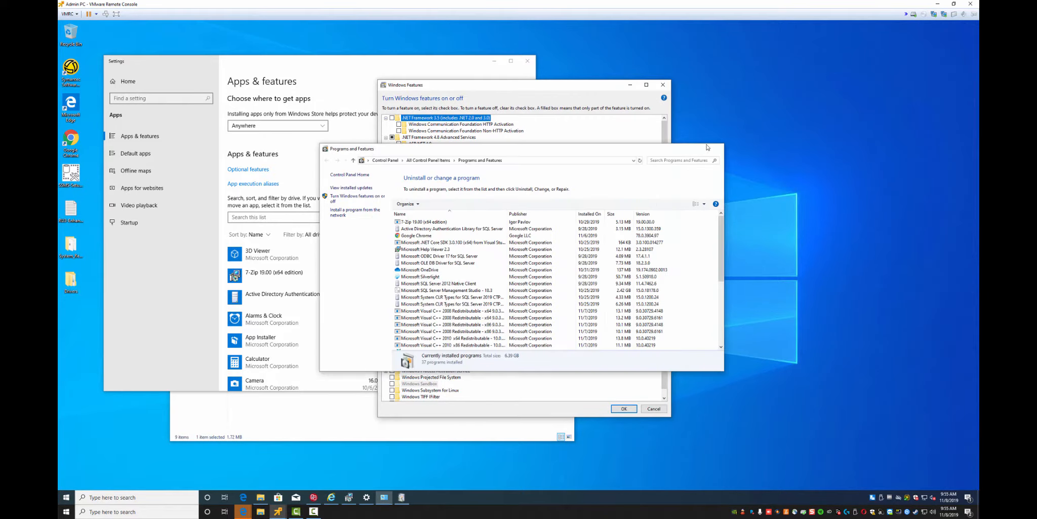
{"action": "left_click", "coordinate": [710, 147]}
{"action": "left_click", "coordinate": [663, 84]}
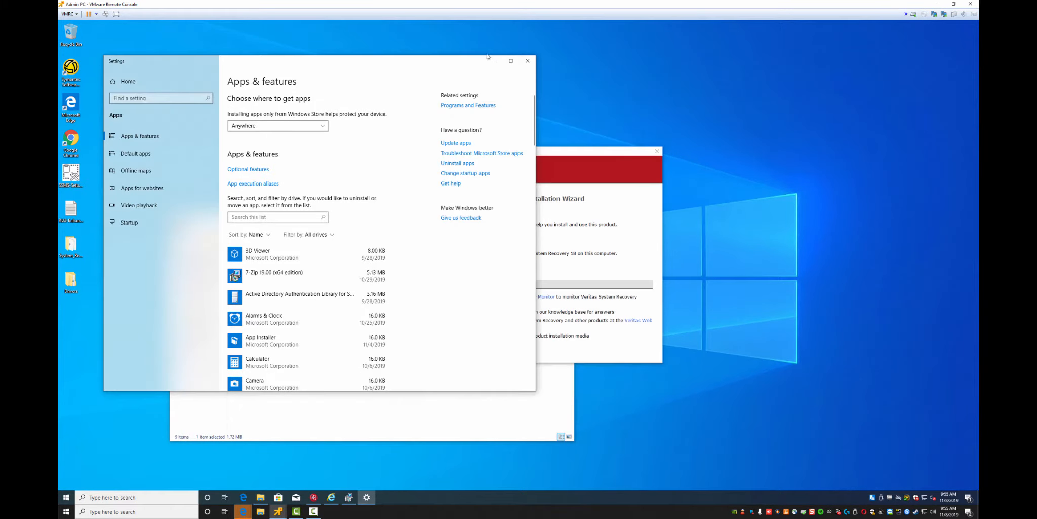
{"action": "left_click", "coordinate": [526, 62]}
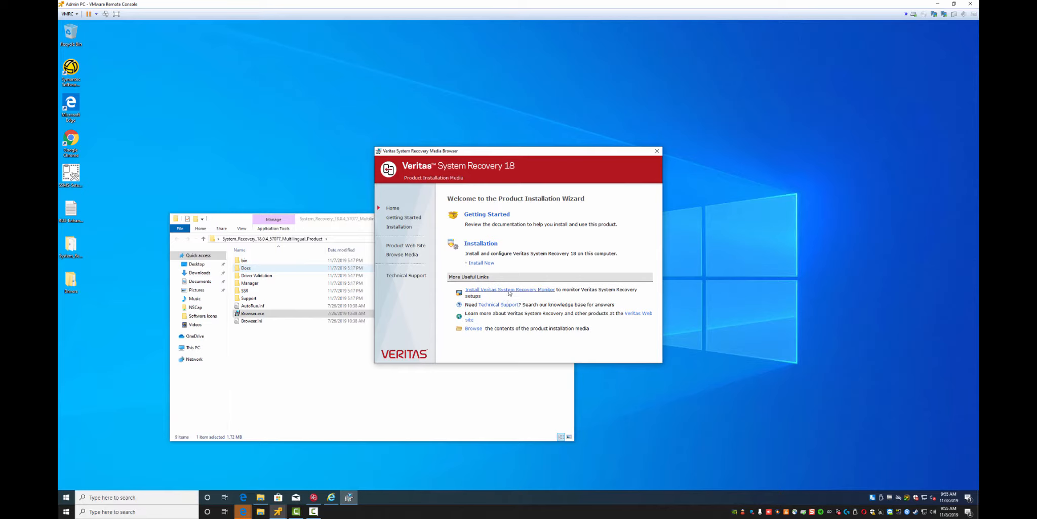
Try again to install Veritas System Recovery Monitor, then close the product installation media browser
{"action": "left_click", "coordinate": [509, 290]}
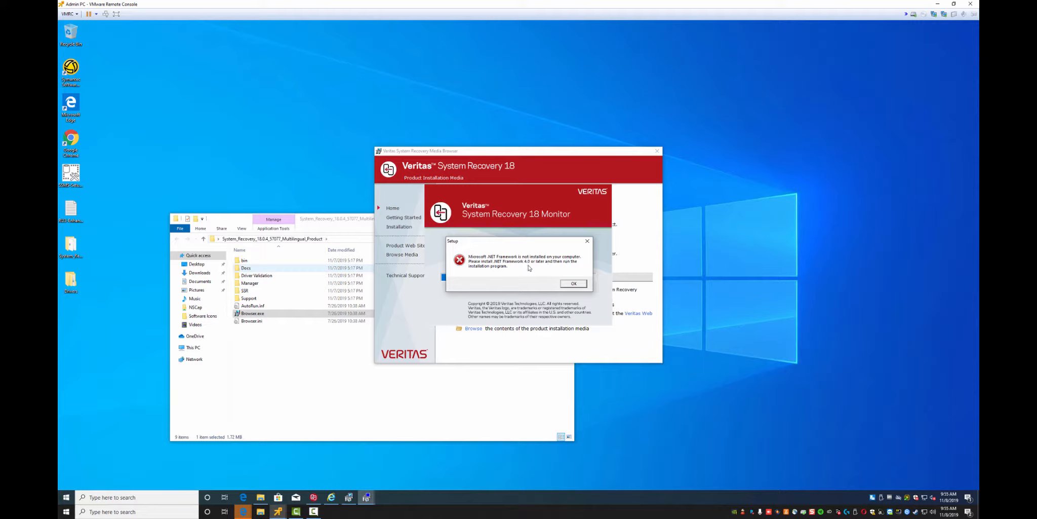
{"action": "left_click", "coordinate": [574, 285]}
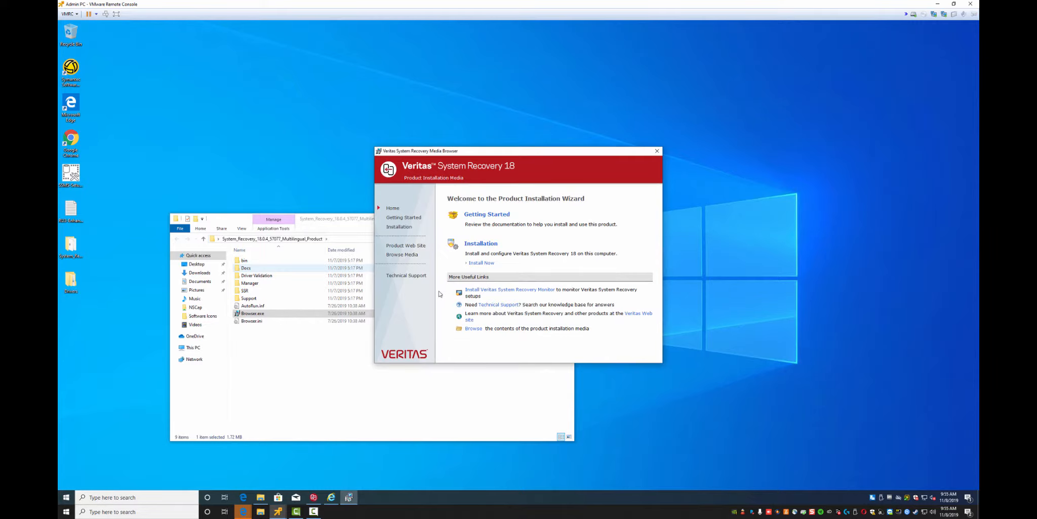
{"action": "left_click", "coordinate": [657, 151]}
{"action": "left_click", "coordinate": [279, 366]}
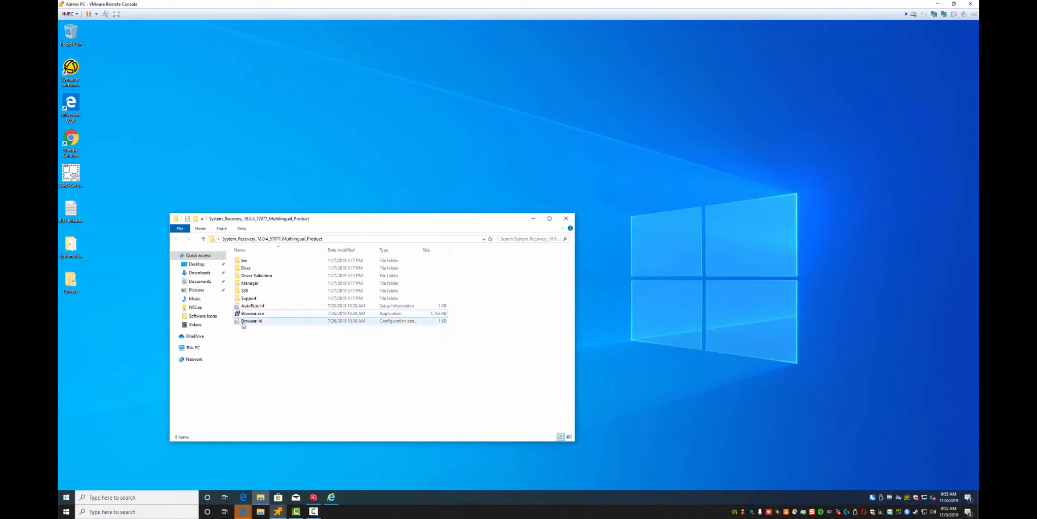
Launch the Veritas System Recovery Disk Creation Wizard, review the option comparison, and proceed with the Typical creation option
{"action": "left_click", "coordinate": [88, 444]}
{"action": "key", "text": "super"}
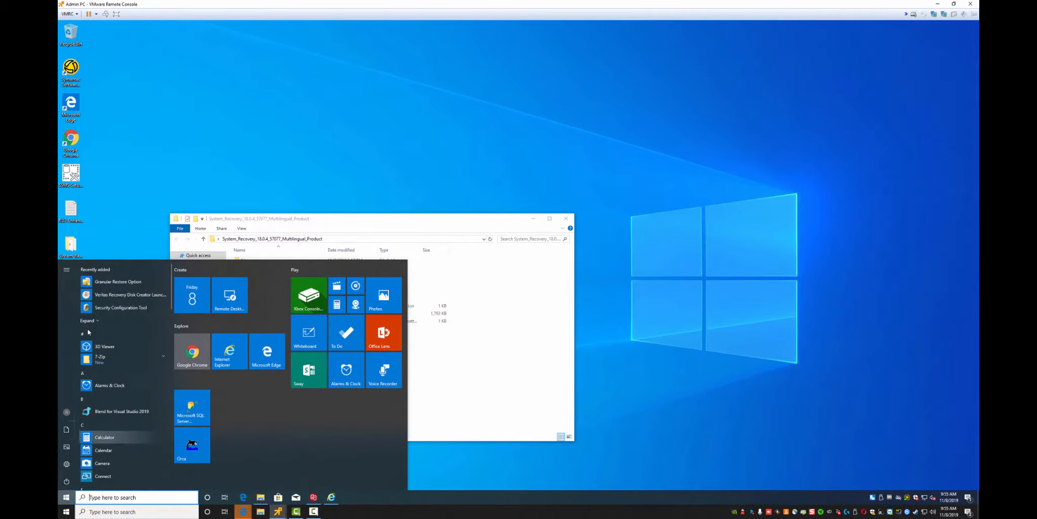
{"action": "left_click", "coordinate": [120, 297]}
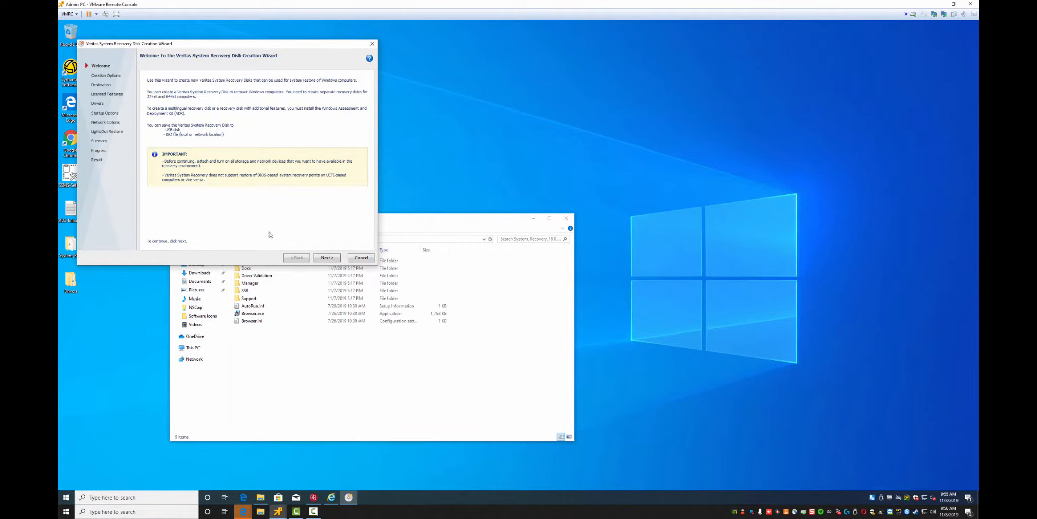
{"action": "left_click", "coordinate": [326, 258]}
{"action": "left_click_drag", "start_coordinate": [248, 45], "coordinate": [390, 47]}
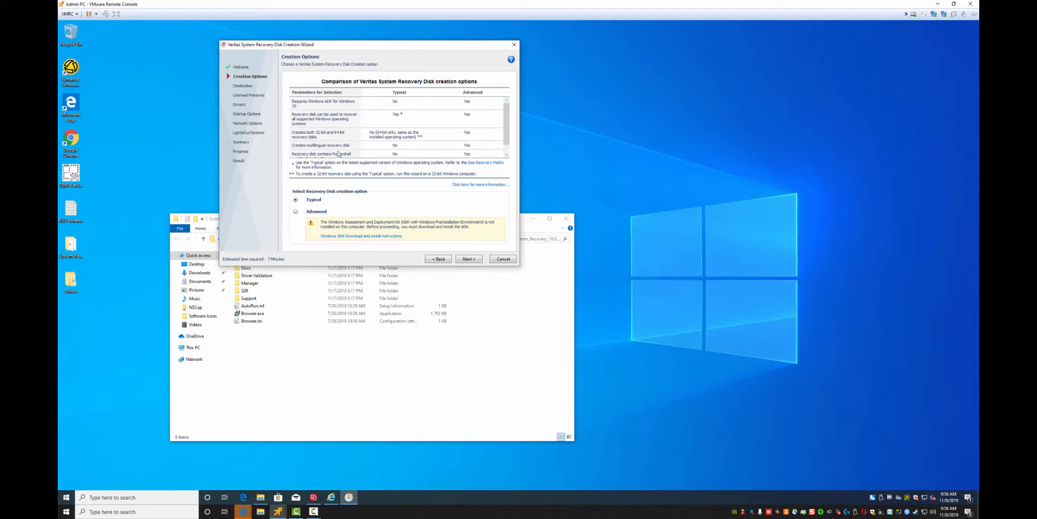
{"action": "scroll", "coordinate": [334, 151], "scroll_direction": "down", "scroll_amount": 1}
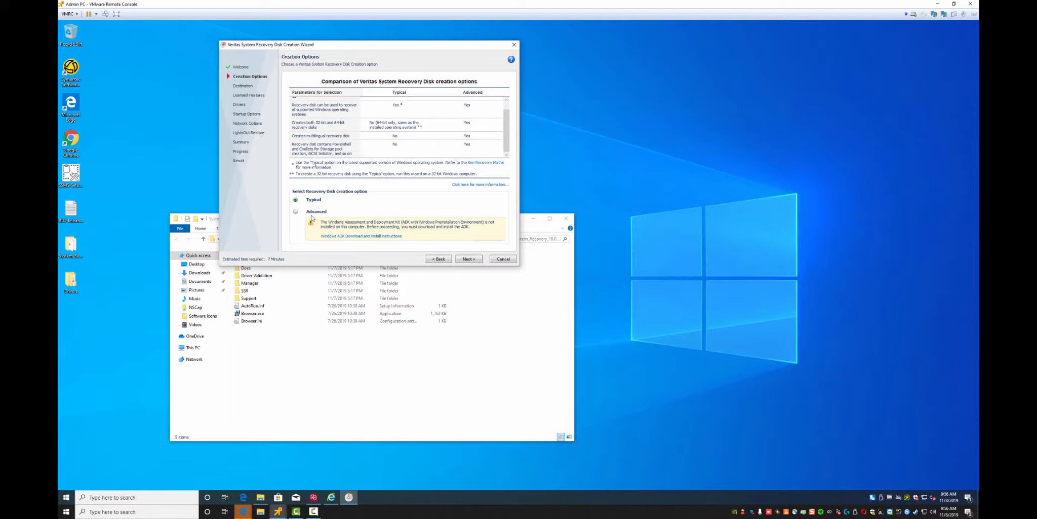
{"action": "left_click", "coordinate": [468, 259]}
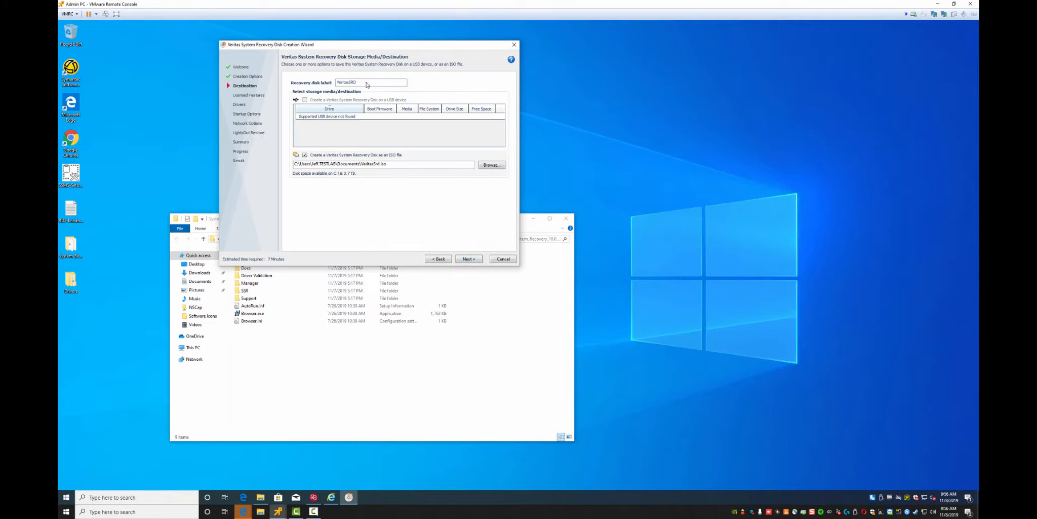
Label the recovery disk LabVSRD and set its ISO destination to LabVSRD.iso on the Desktop
{"action": "left_click_drag", "start_coordinate": [367, 83], "coordinate": [321, 82]}
{"action": "type", "text": "L"}
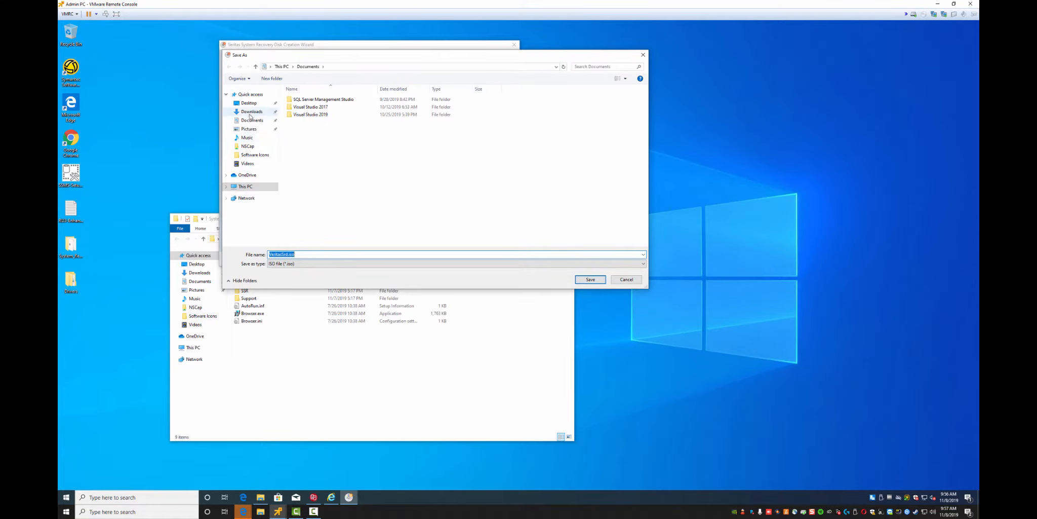
{"action": "left_click", "coordinate": [249, 103]}
{"action": "left_click", "coordinate": [590, 280]}
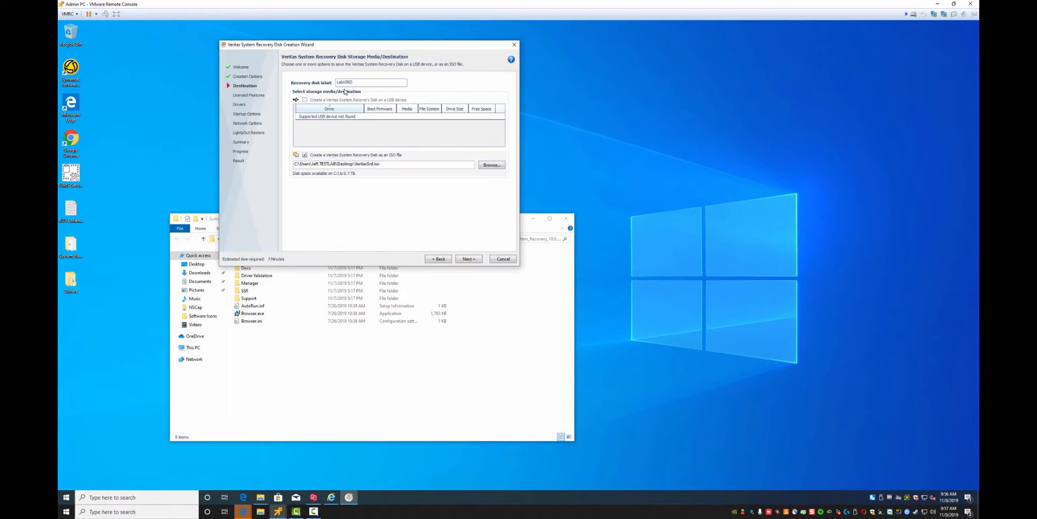
{"action": "left_click_drag", "start_coordinate": [361, 82], "coordinate": [334, 82]}
{"action": "key", "text": "ctrl+c"}
{"action": "left_click_drag", "start_coordinate": [354, 165], "coordinate": [378, 165]}
{"action": "key", "text": "ctrl+v"}
{"action": "left_click", "coordinate": [467, 259]}
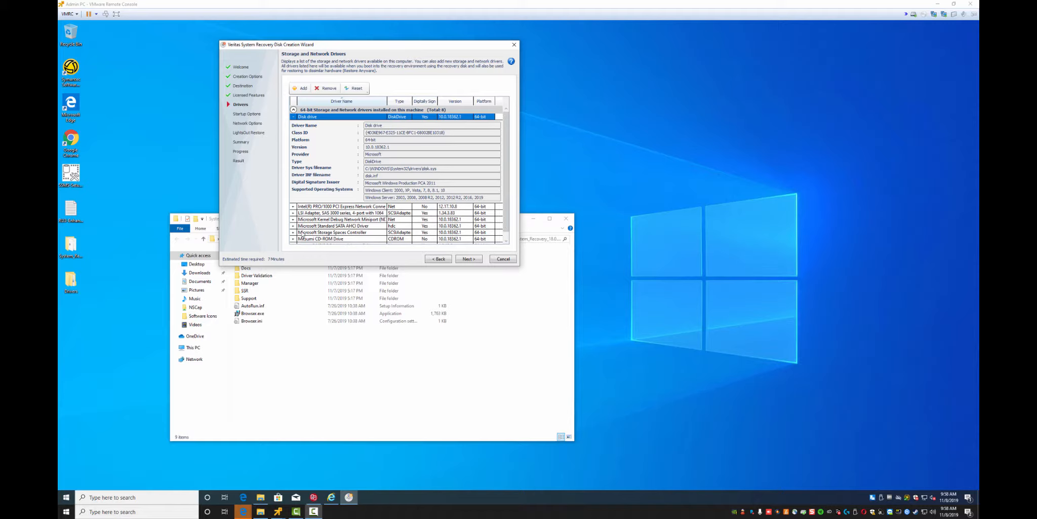
Review and keep the listed storage and network drivers, and accept the Eastern Time and English startup options
{"action": "scroll", "coordinate": [506, 223], "scroll_direction": "down", "scroll_amount": 1}
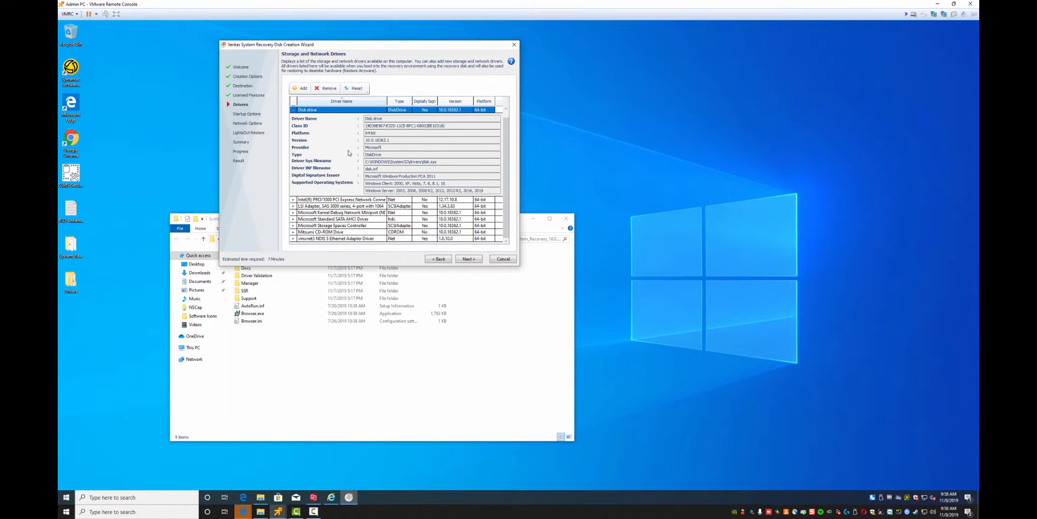
{"action": "scroll", "coordinate": [349, 152], "scroll_direction": "up", "scroll_amount": 1}
{"action": "scroll", "coordinate": [354, 222], "scroll_direction": "down", "scroll_amount": 1}
{"action": "left_click", "coordinate": [466, 259]}
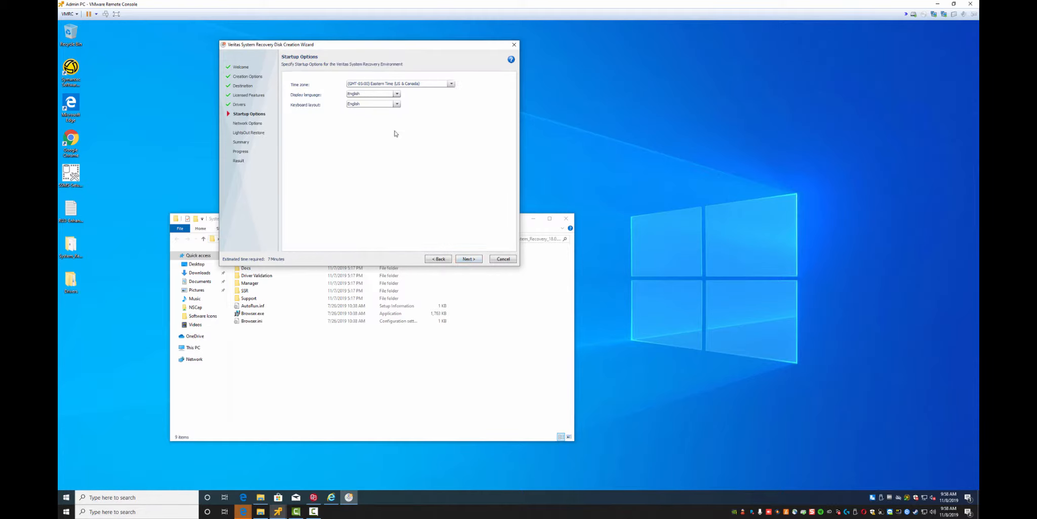
{"action": "left_click", "coordinate": [467, 261]}
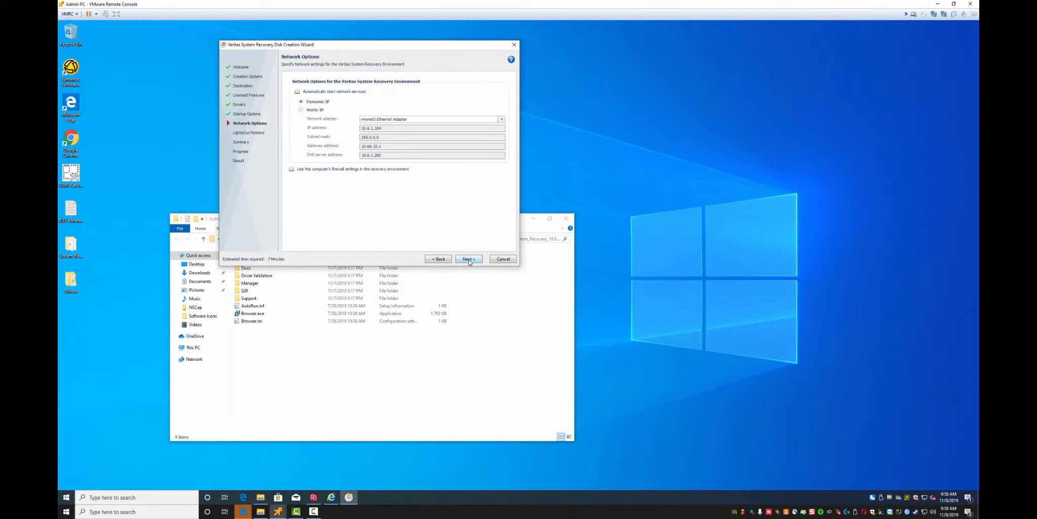
Enable automatic start of network services with dynamic IP, and continue to the summary without enabling LightsOut Restore
{"action": "left_click", "coordinate": [297, 92]}
{"action": "left_click", "coordinate": [467, 258]}
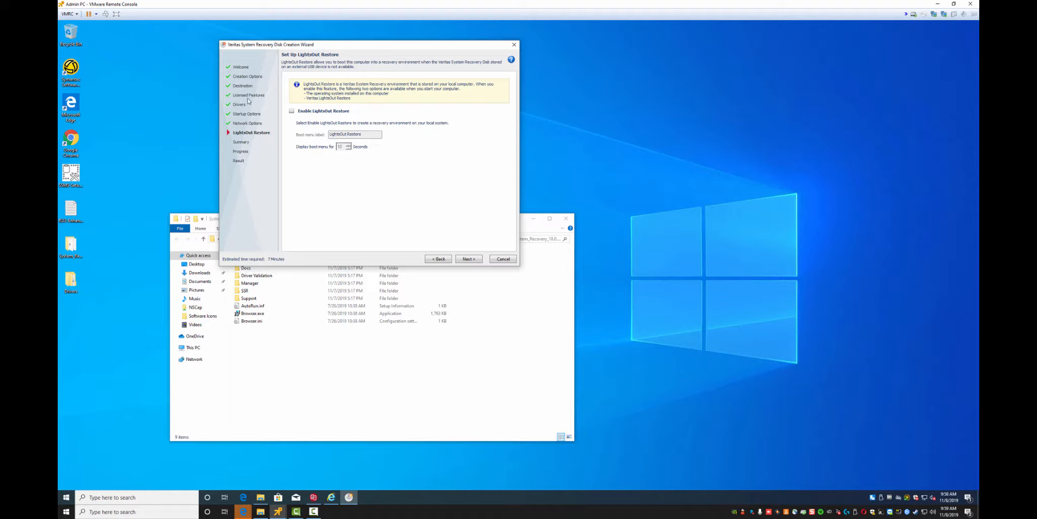
{"action": "left_click", "coordinate": [467, 260]}
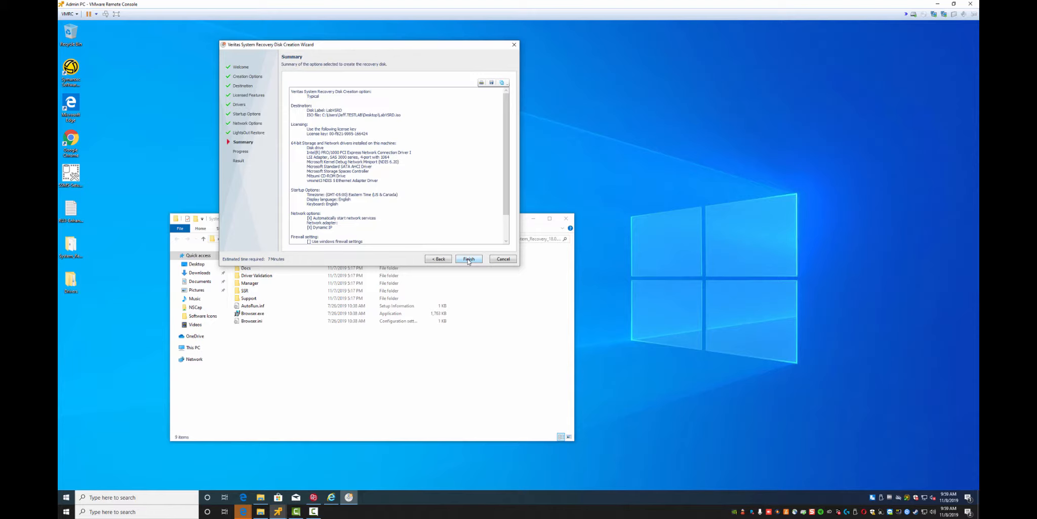
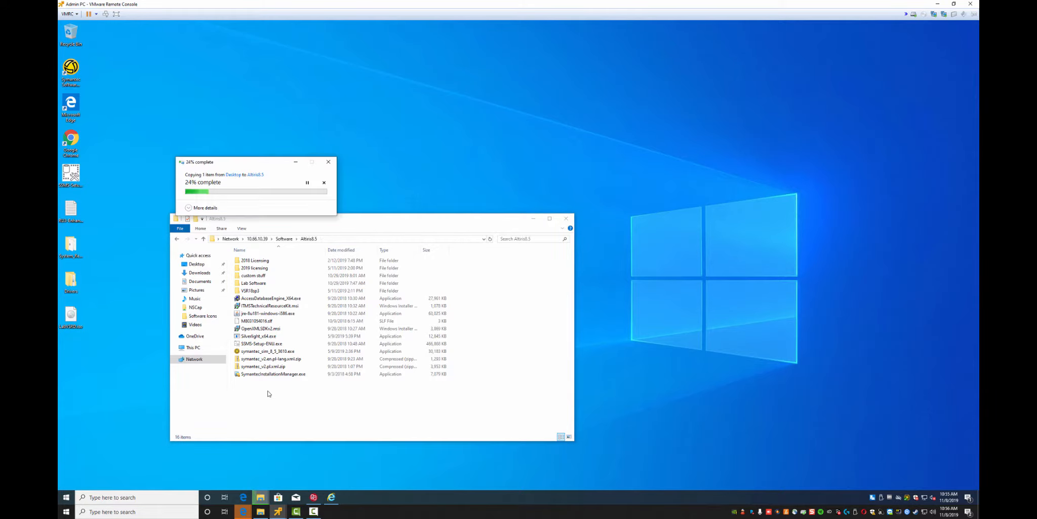
Show the details of the LabVSRD.iso copy to the network share, and close the folder window
{"action": "left_click", "coordinate": [192, 207]}
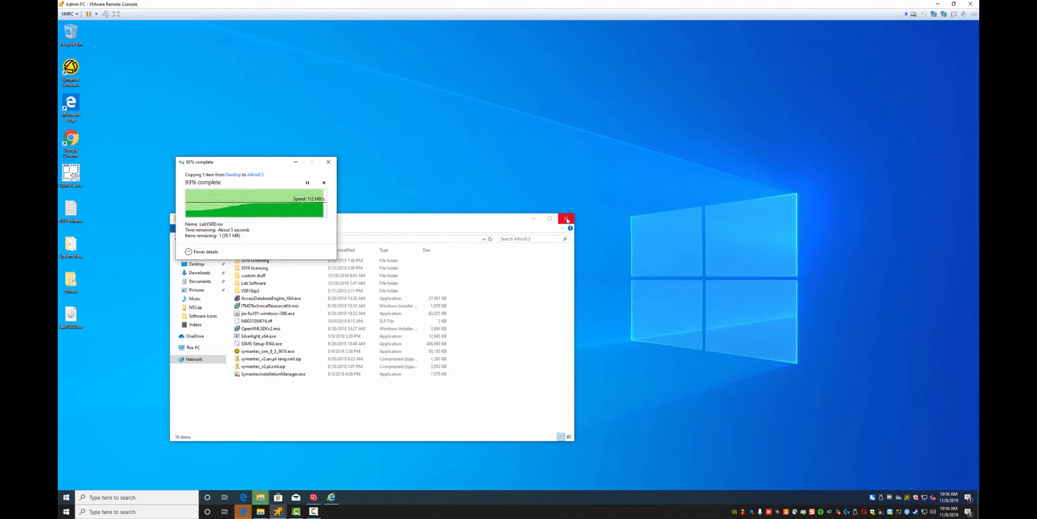
{"action": "left_click", "coordinate": [566, 218]}
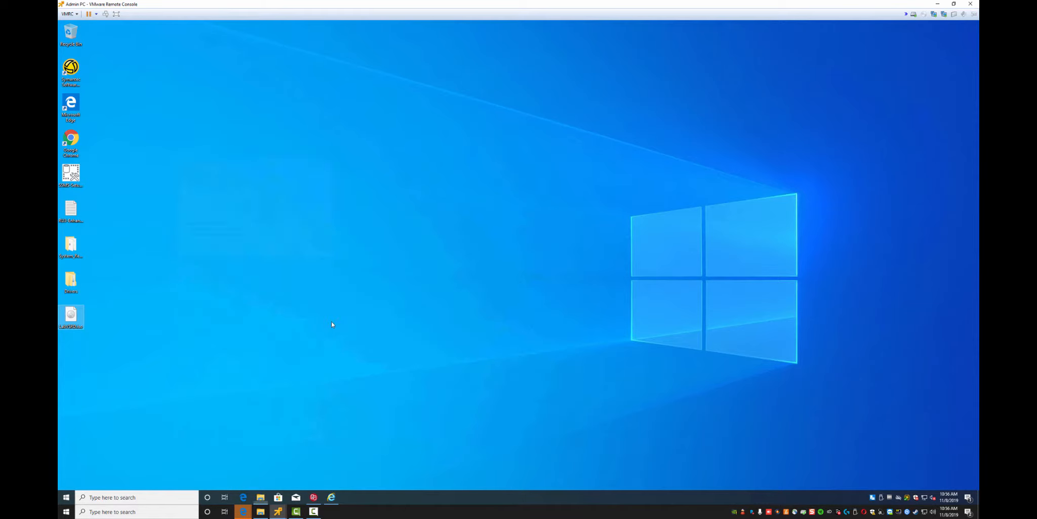
Switch to Microsoft Edge on the host computer and bring up the VMware ESXi login page
{"action": "left_click", "coordinate": [244, 511]}
{"action": "left_click", "coordinate": [215, 491]}
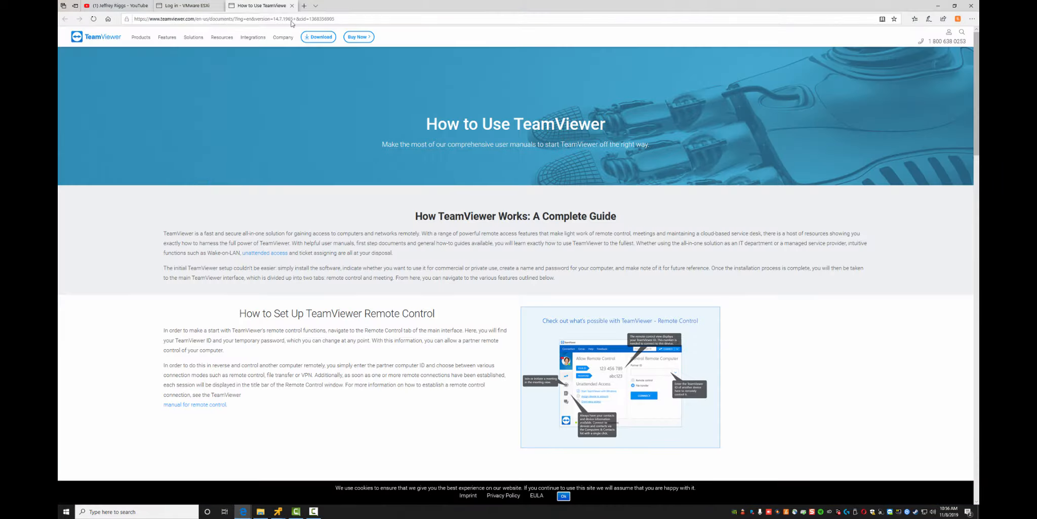
{"action": "left_click", "coordinate": [120, 7]}
{"action": "left_click", "coordinate": [189, 7]}
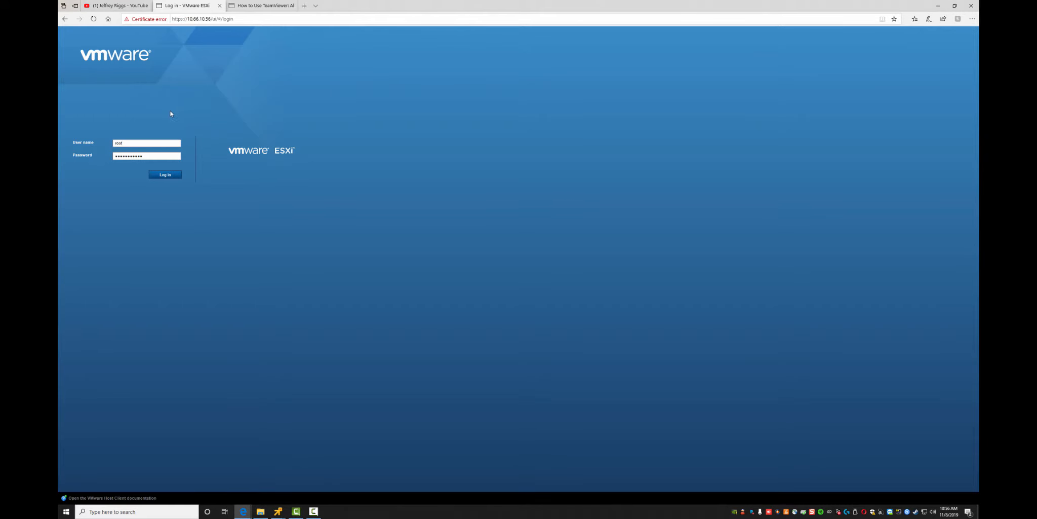
Try to log in to VMware ESXi with the prefilled root credentials, then reload the login page
{"action": "left_click", "coordinate": [163, 173]}
{"action": "left_click", "coordinate": [133, 153]}
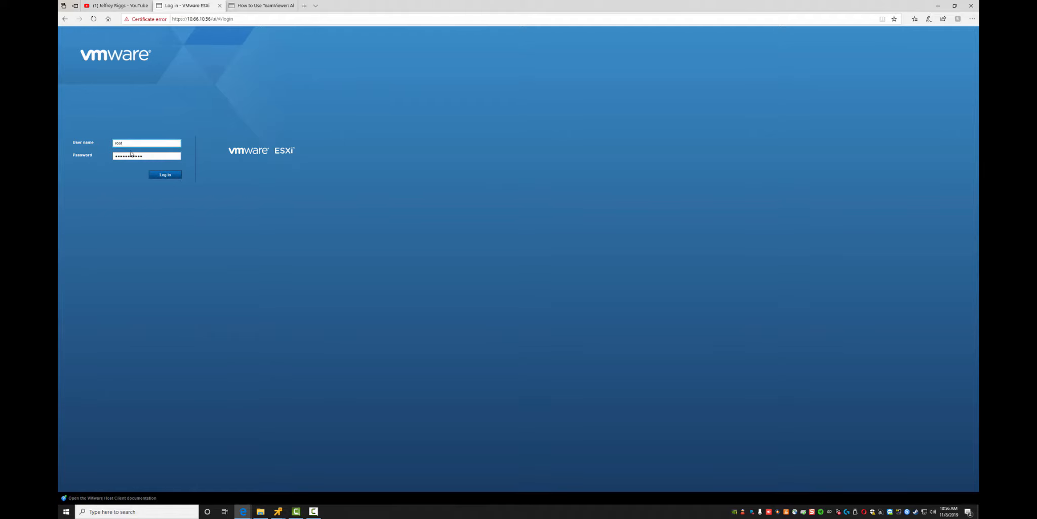
{"action": "left_click", "coordinate": [164, 178]}
{"action": "left_click", "coordinate": [249, 20]}
{"action": "key", "text": "Return"}
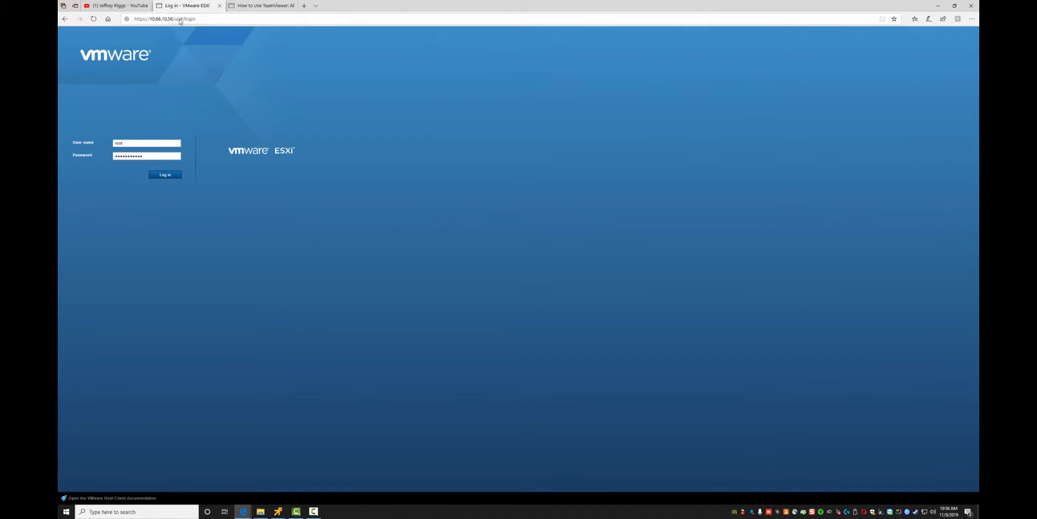
{"action": "left_click_drag", "start_coordinate": [174, 20], "coordinate": [197, 21]}
{"action": "key", "text": "BackSpace"}
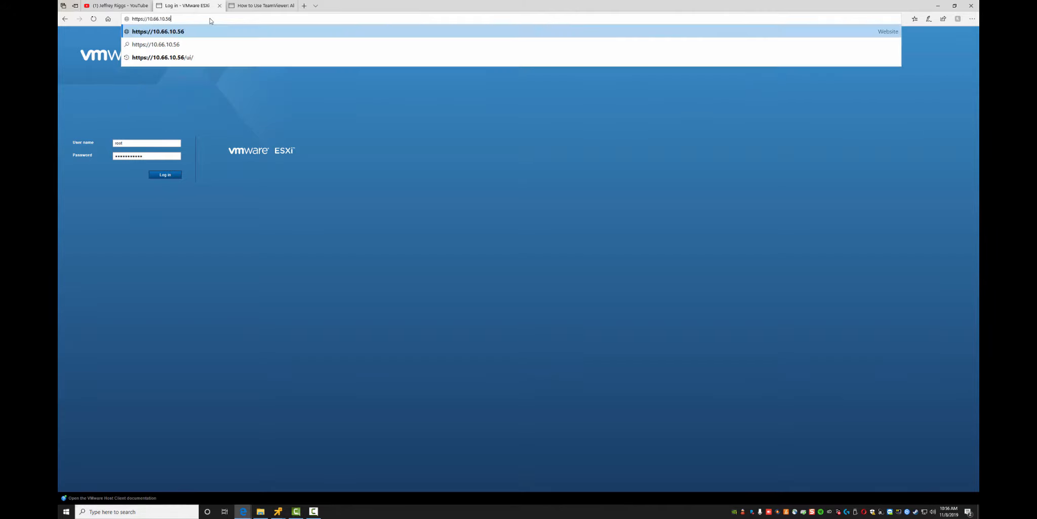
{"action": "key", "text": "Return"}
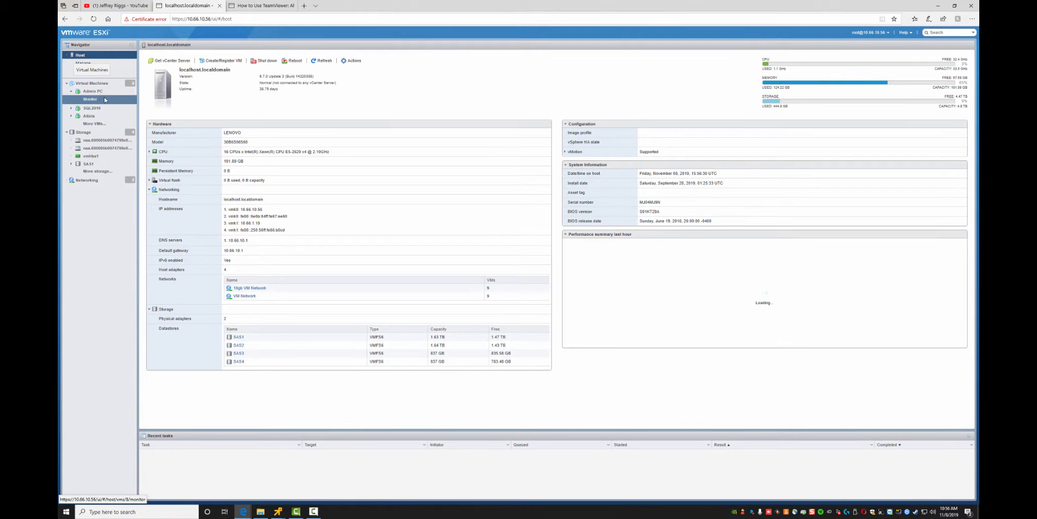
Start creating a new virtual machine named VSR Test with ESXi 6.7 U2 virtual machine compatibility
{"action": "right_click", "coordinate": [92, 85]}
{"action": "left_click", "coordinate": [112, 99]}
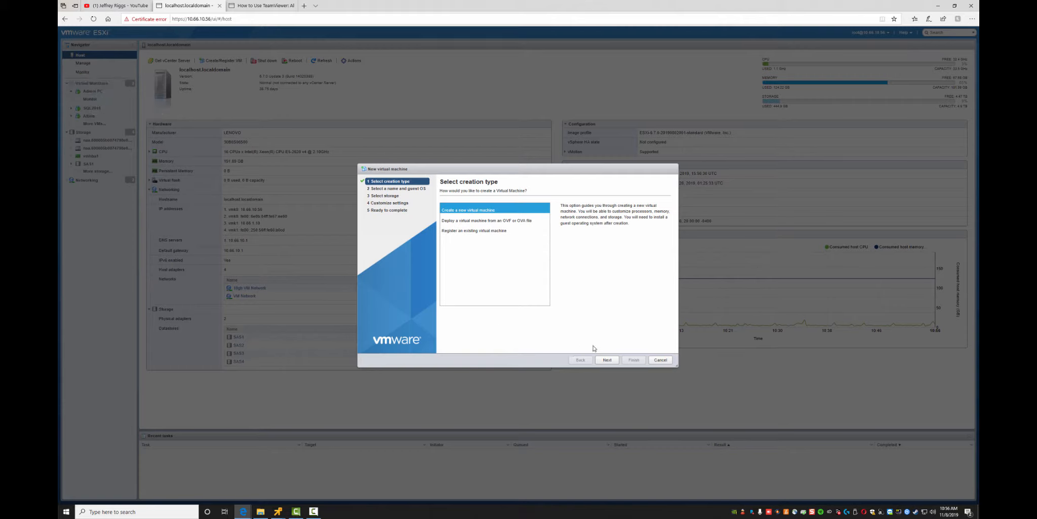
{"action": "left_click", "coordinate": [606, 359]}
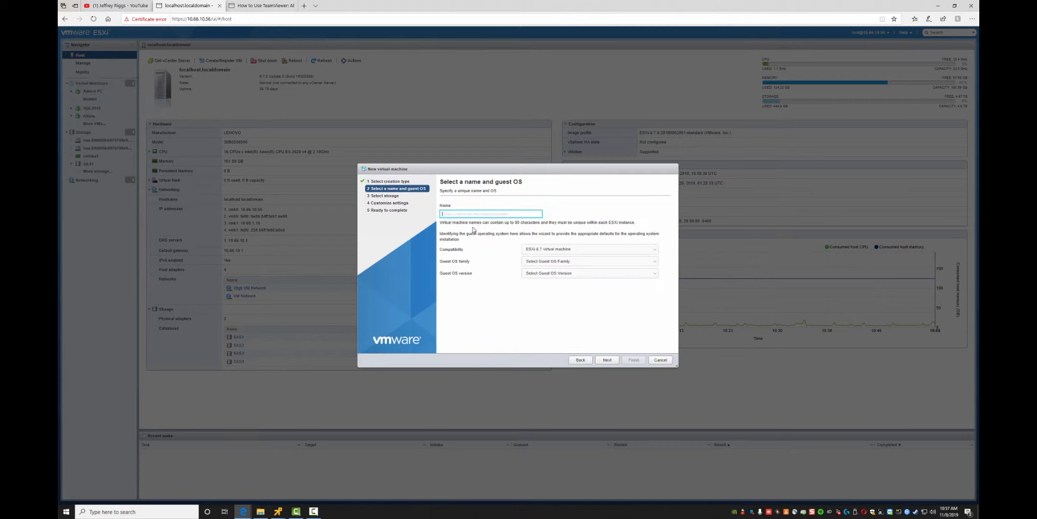
{"action": "type", "text": "VSR Test"}
{"action": "left_click", "coordinate": [566, 249]}
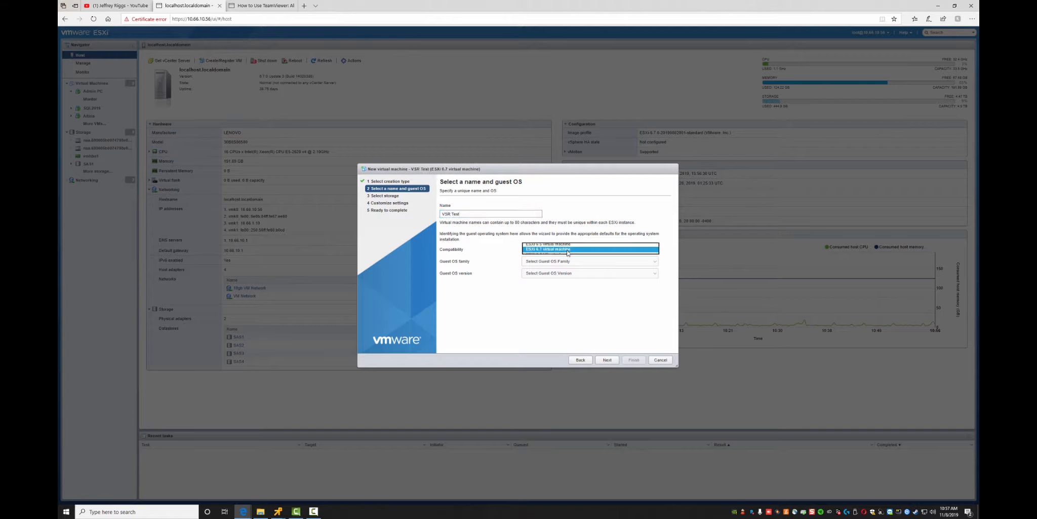
{"action": "left_click", "coordinate": [566, 254]}
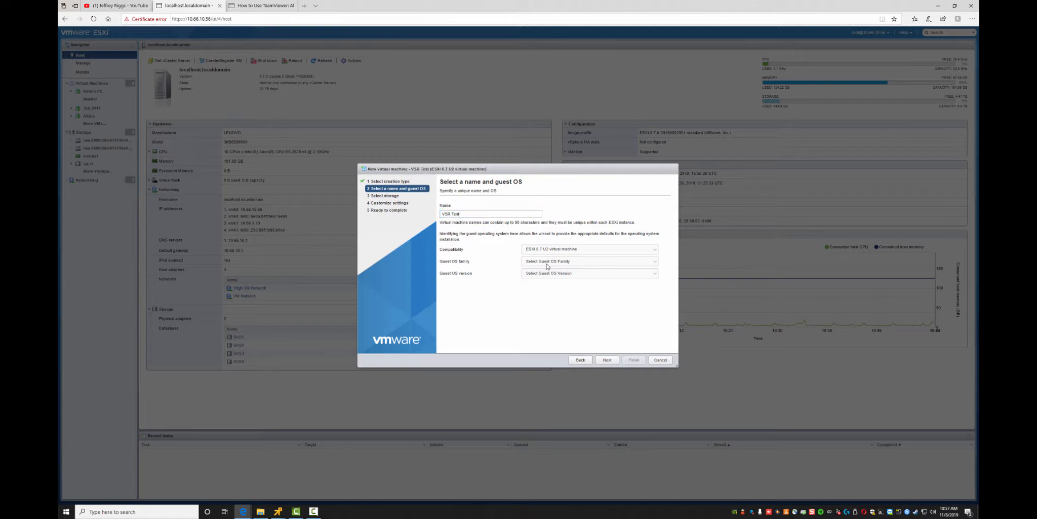
Set the guest OS family to Windows and the version to Microsoft Windows 10 (64-bit), and continue to storage selection
{"action": "left_click", "coordinate": [547, 261]}
{"action": "left_click", "coordinate": [544, 282]}
{"action": "left_click", "coordinate": [555, 274]}
{"action": "left_click", "coordinate": [559, 294]}
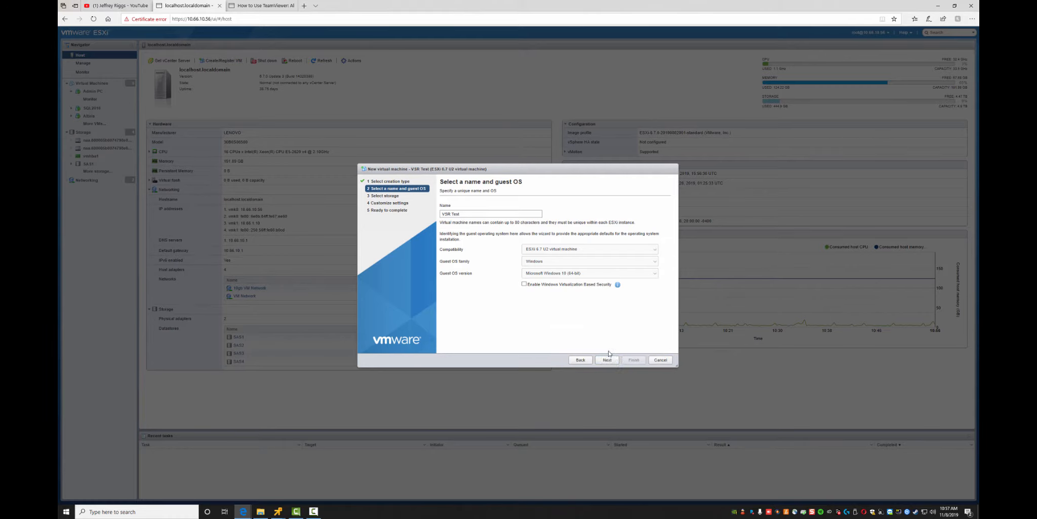
{"action": "left_click", "coordinate": [607, 360]}
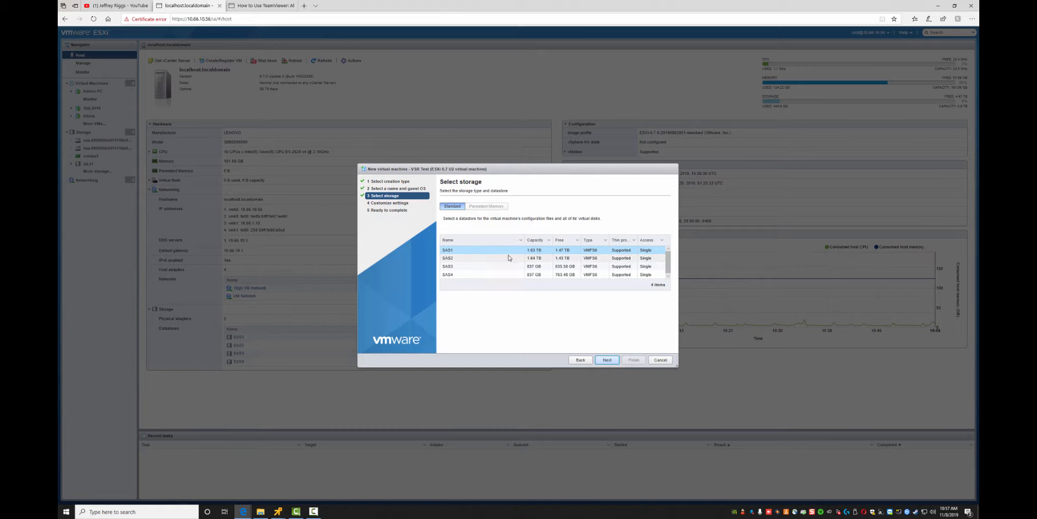
Accept the SAS1 datastore and set Hard disk 1 to thin provisioned
{"action": "left_click", "coordinate": [607, 360]}
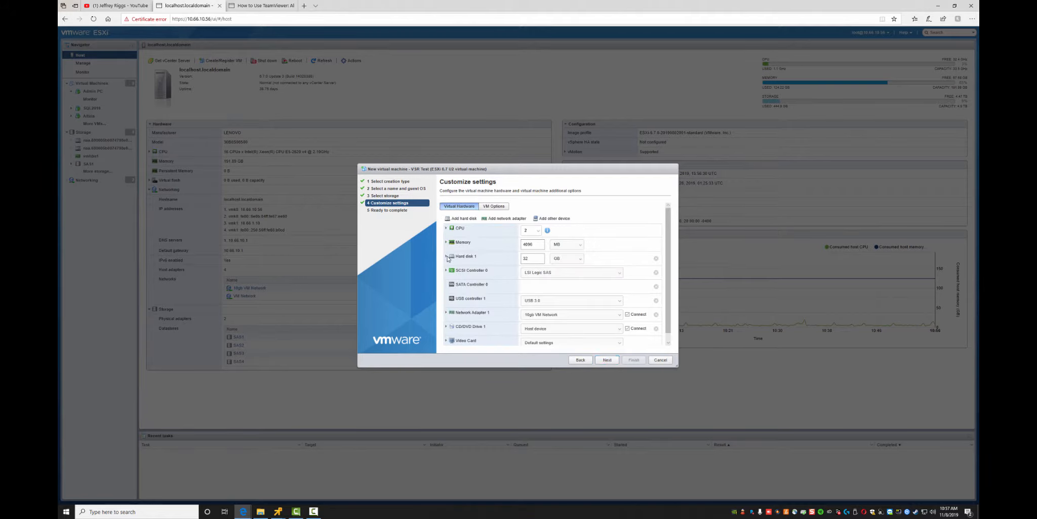
{"action": "left_click", "coordinate": [446, 257]}
{"action": "left_click", "coordinate": [523, 299]}
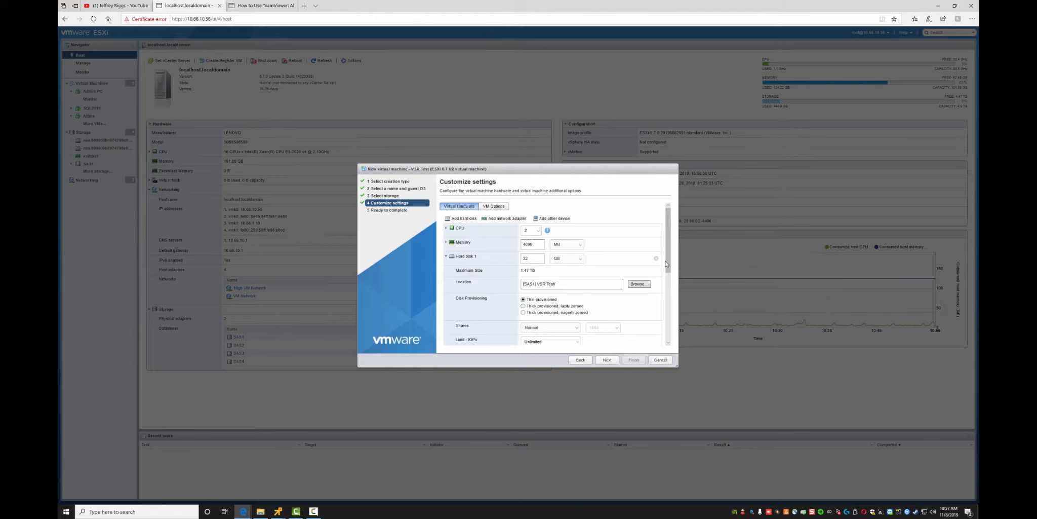
Set the adapter type of Network Adapter 1 to VMXNET 3
{"action": "left_click_drag", "start_coordinate": [667, 261], "coordinate": [639, 339]}
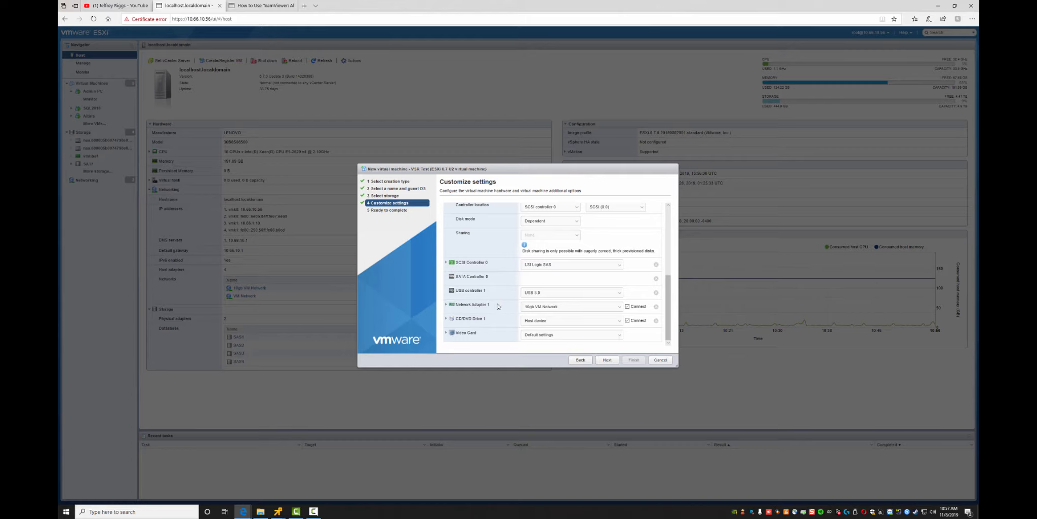
{"action": "left_click", "coordinate": [446, 305]}
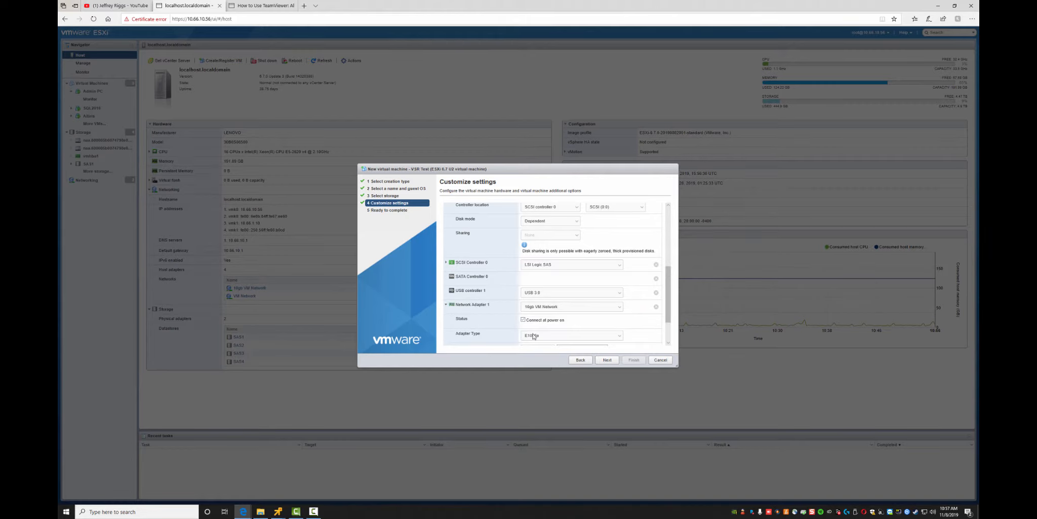
{"action": "left_click", "coordinate": [539, 336]}
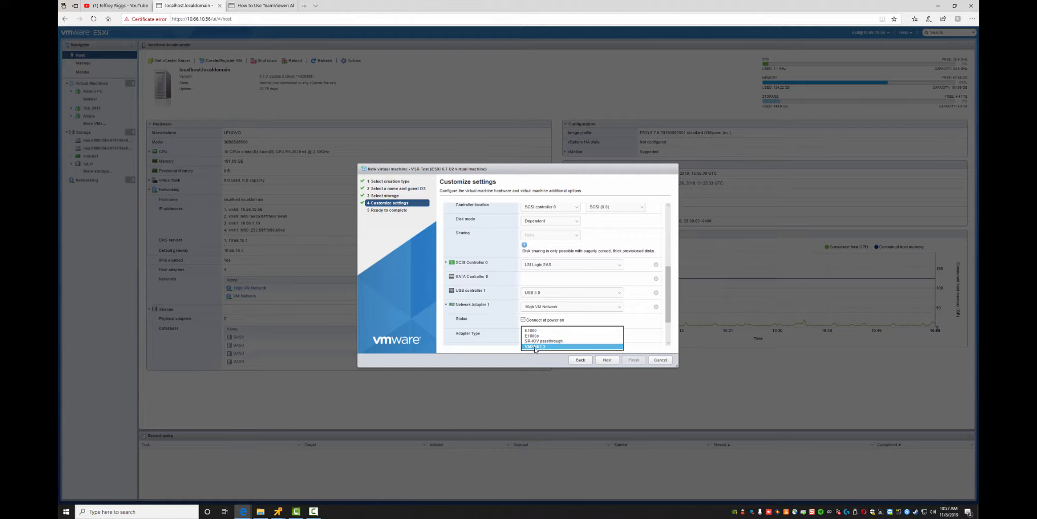
{"action": "left_click", "coordinate": [548, 347]}
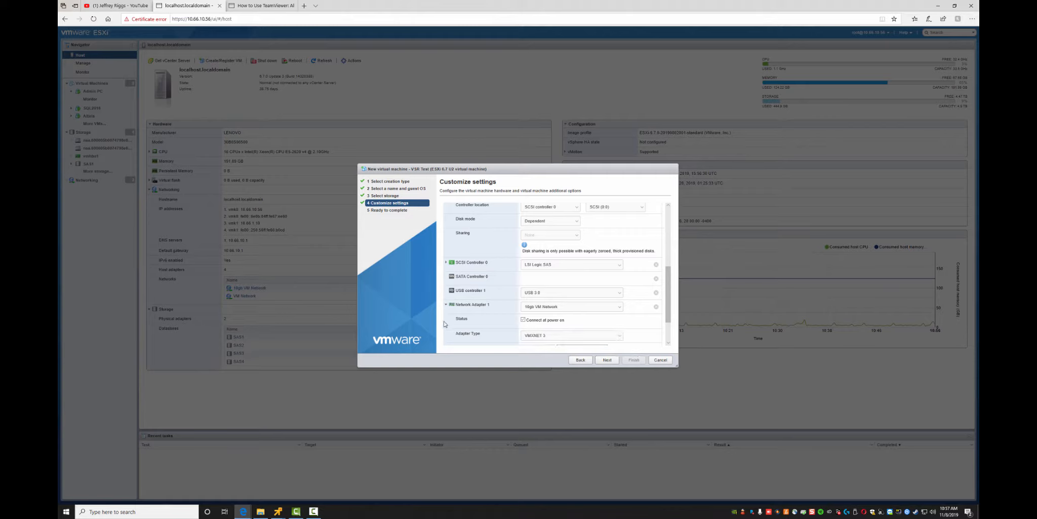
Give the video card custom settings with 8 MB total video memory, 3D support and 512 MB 3D memory, and finish creating the virtual machine
{"action": "scroll", "coordinate": [445, 324], "scroll_direction": "down", "scroll_amount": 1}
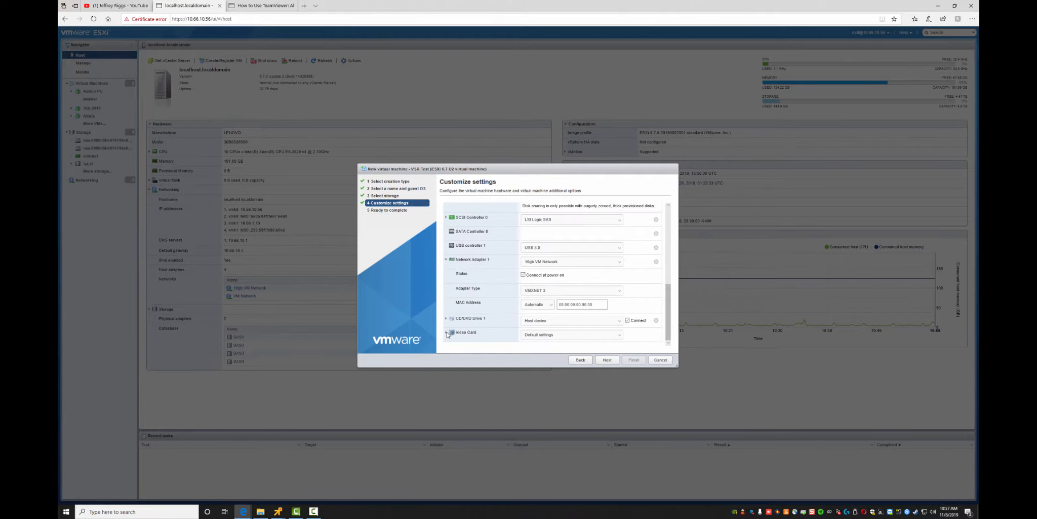
{"action": "left_click", "coordinate": [447, 332]}
{"action": "scroll", "coordinate": [471, 332], "scroll_direction": "down", "scroll_amount": 2}
{"action": "left_click", "coordinate": [566, 264]}
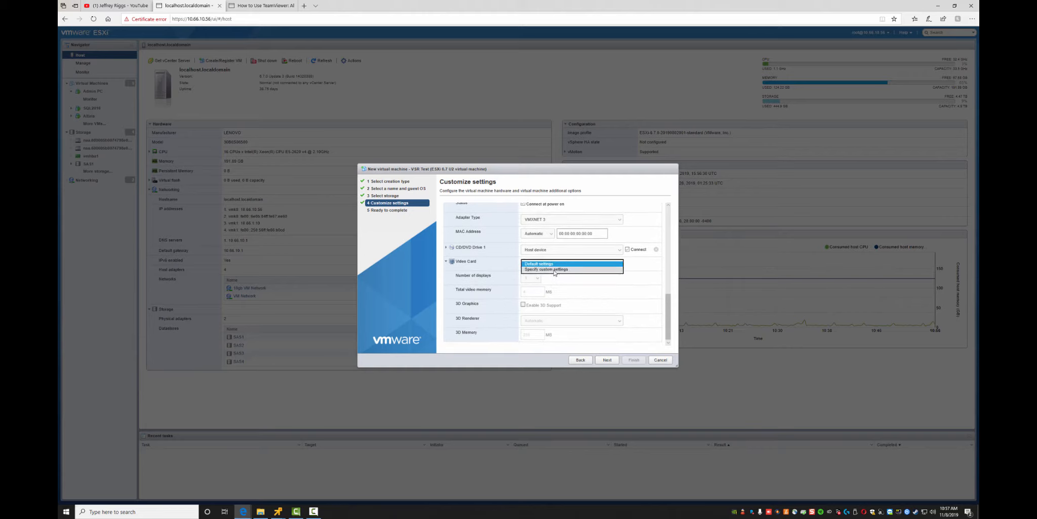
{"action": "left_click", "coordinate": [542, 274]}
{"action": "left_click_drag", "start_coordinate": [534, 293], "coordinate": [513, 295]}
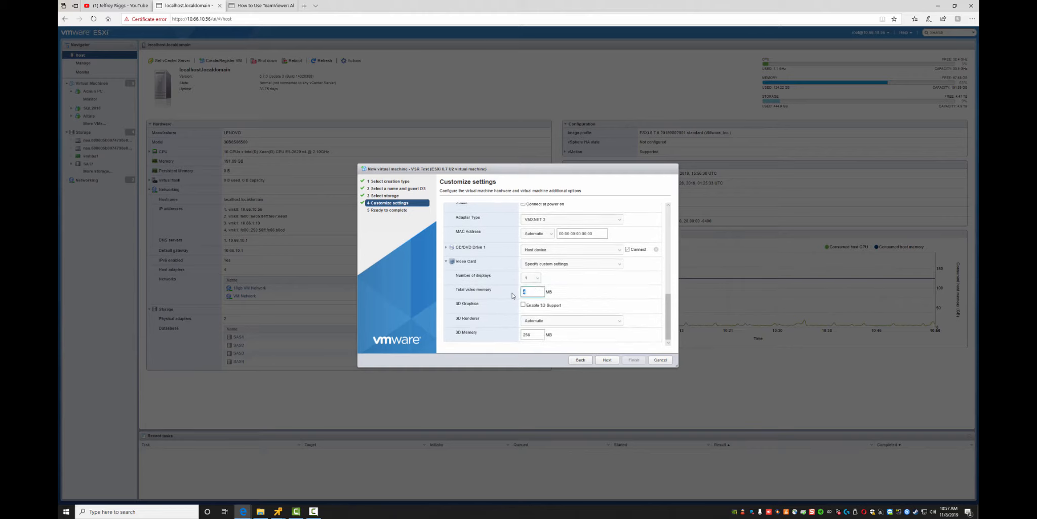
{"action": "type", "text": "8"}
{"action": "left_click", "coordinate": [523, 305]}
{"action": "left_click_drag", "start_coordinate": [535, 335], "coordinate": [514, 339]}
{"action": "type", "text": "512"}
{"action": "left_click", "coordinate": [607, 360]}
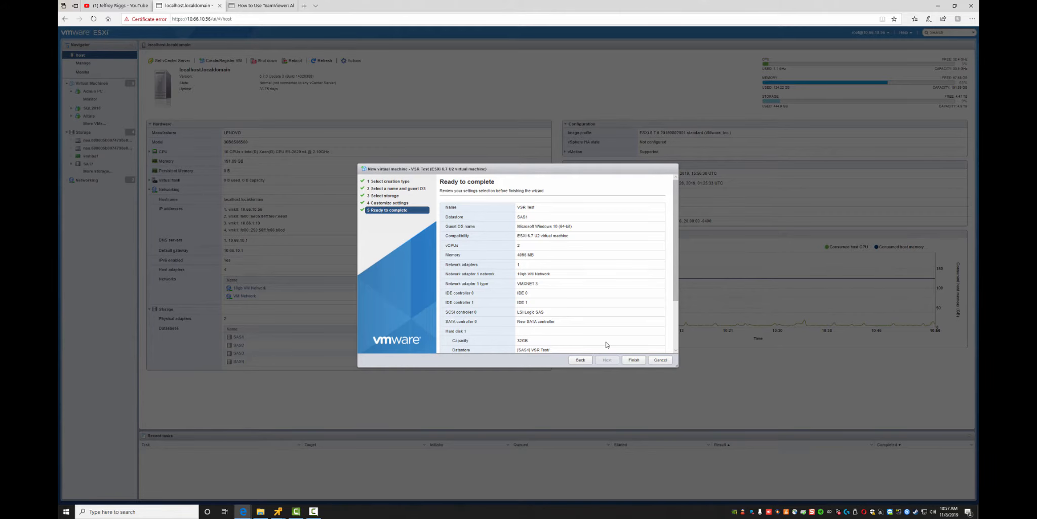
{"action": "left_click", "coordinate": [624, 360]}
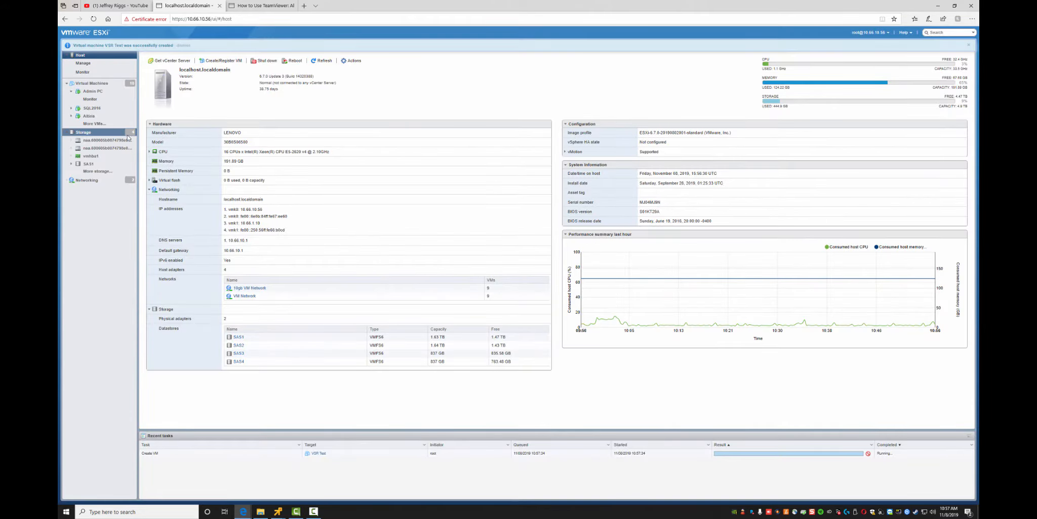
Launch a VMware Remote Console for VSR Test from the list of virtual machines
{"action": "left_click", "coordinate": [116, 92]}
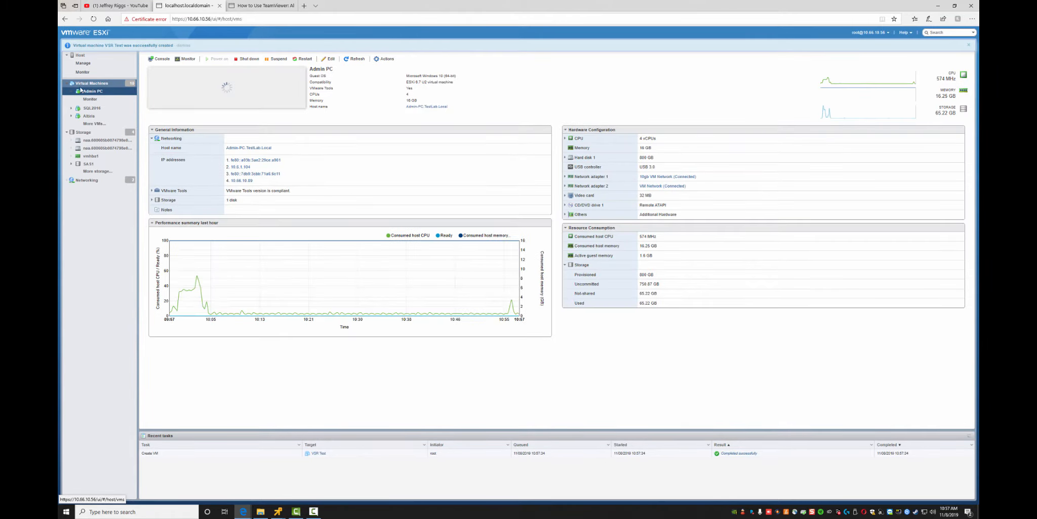
{"action": "left_click", "coordinate": [93, 84]}
{"action": "right_click", "coordinate": [174, 159]}
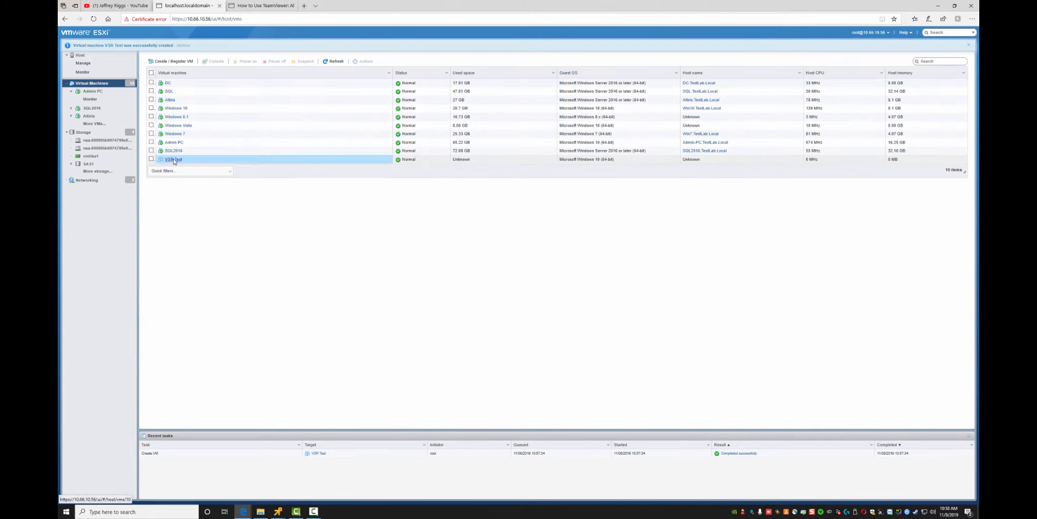
{"action": "mouse_move", "coordinate": [201, 205]}
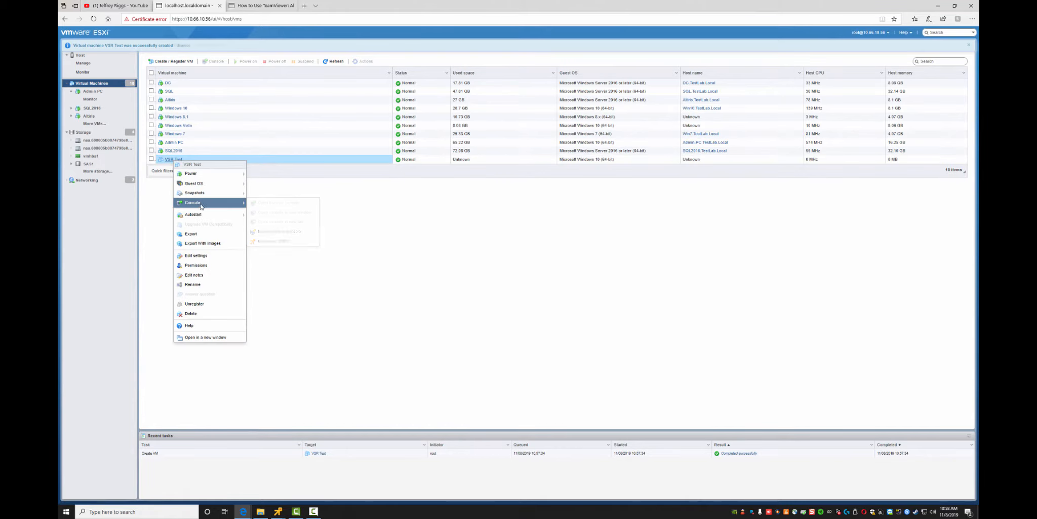
{"action": "left_click", "coordinate": [280, 231]}
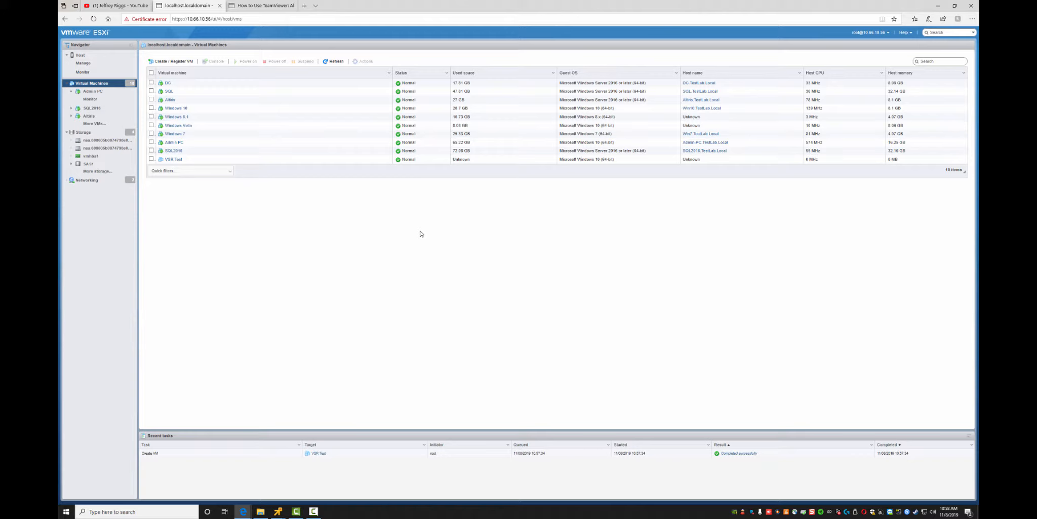
Switch to the new VMware Remote Console window, reposition it and power on VSR Test
{"action": "left_click", "coordinate": [278, 511]}
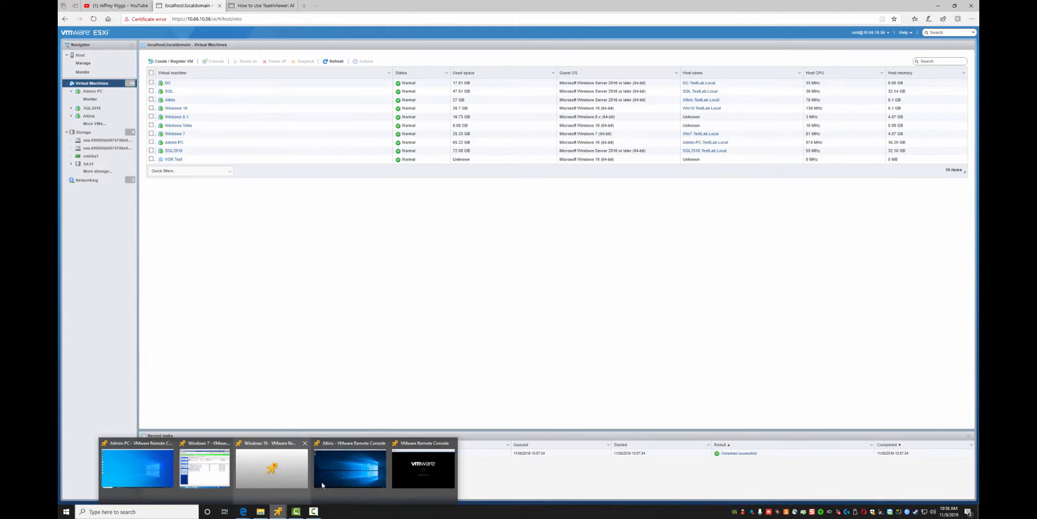
{"action": "left_click", "coordinate": [423, 468]}
{"action": "left_click_drag", "start_coordinate": [273, 133], "coordinate": [418, 133]}
{"action": "left_click", "coordinate": [358, 137]}
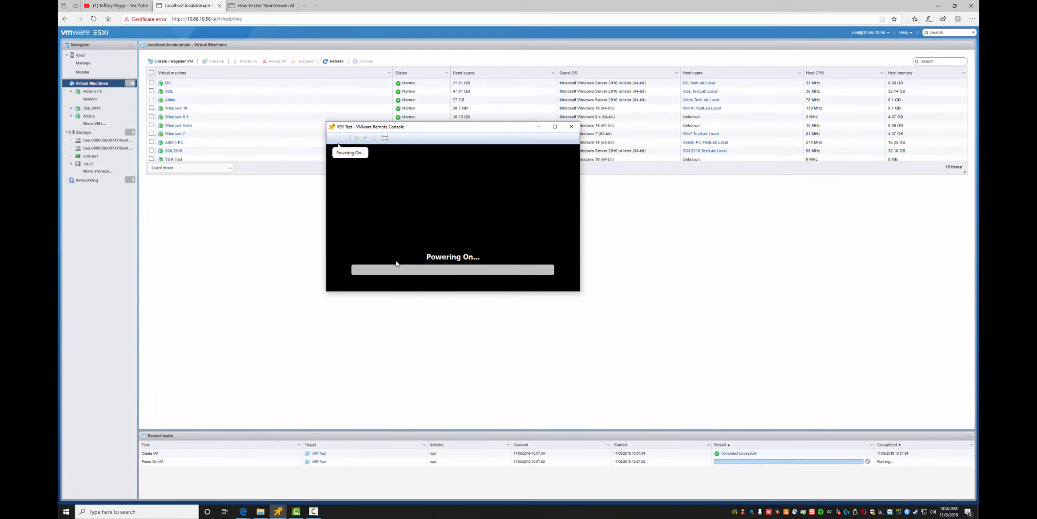
Try to connect CD/DVD drive 1 to the device on the server, and dismiss the error
{"action": "left_click", "coordinate": [338, 138]}
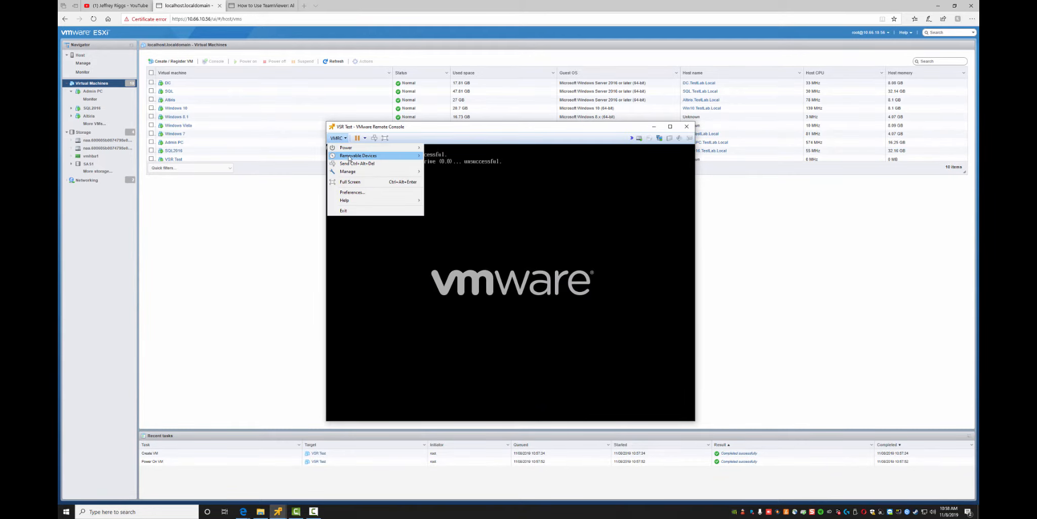
{"action": "mouse_move", "coordinate": [349, 157]}
{"action": "mouse_move", "coordinate": [459, 157]}
{"action": "left_click", "coordinate": [522, 157]}
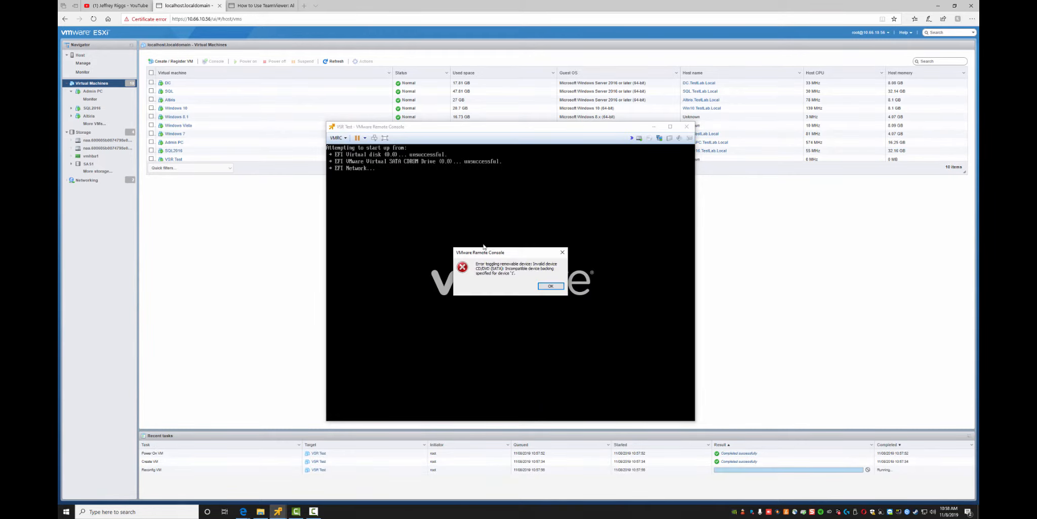
{"action": "left_click", "coordinate": [554, 285]}
Connect CD/DVD drive 1 to the LabVSRD recovery disk ISO from the Software share on 10.66.10.39, and give the console focus
{"action": "left_click", "coordinate": [338, 138]}
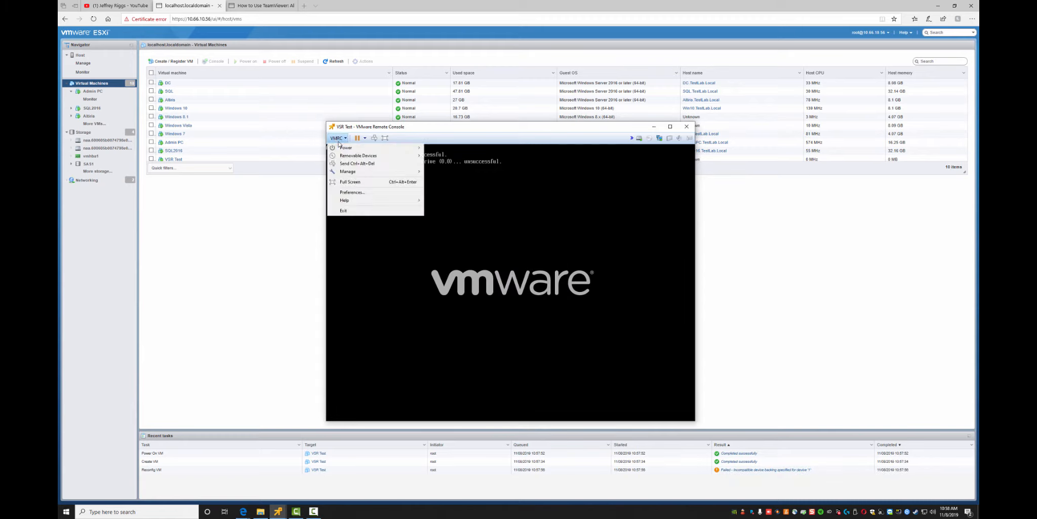
{"action": "mouse_move", "coordinate": [357, 156]}
{"action": "mouse_move", "coordinate": [481, 157]}
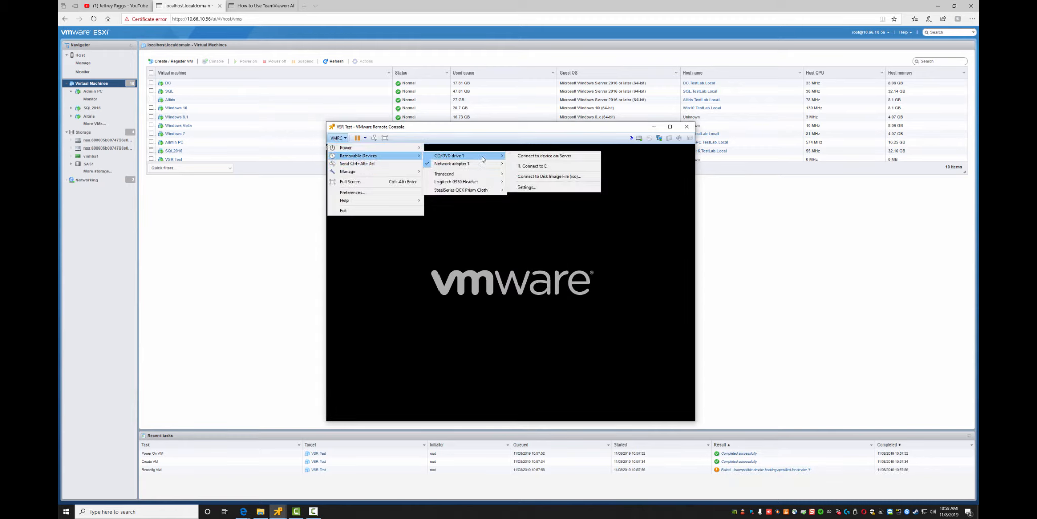
{"action": "left_click", "coordinate": [541, 177]}
{"action": "left_click", "coordinate": [509, 286]}
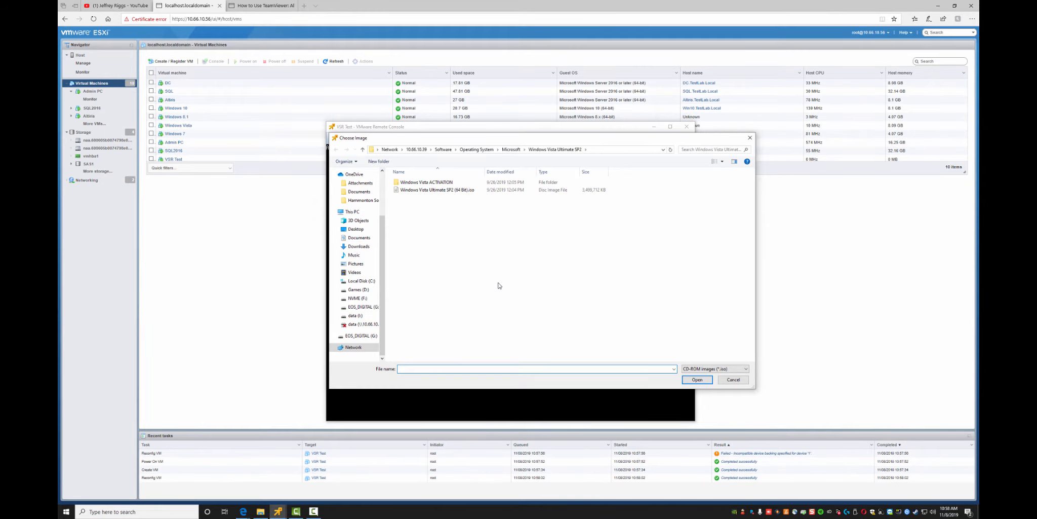
{"action": "left_click", "coordinate": [417, 150]}
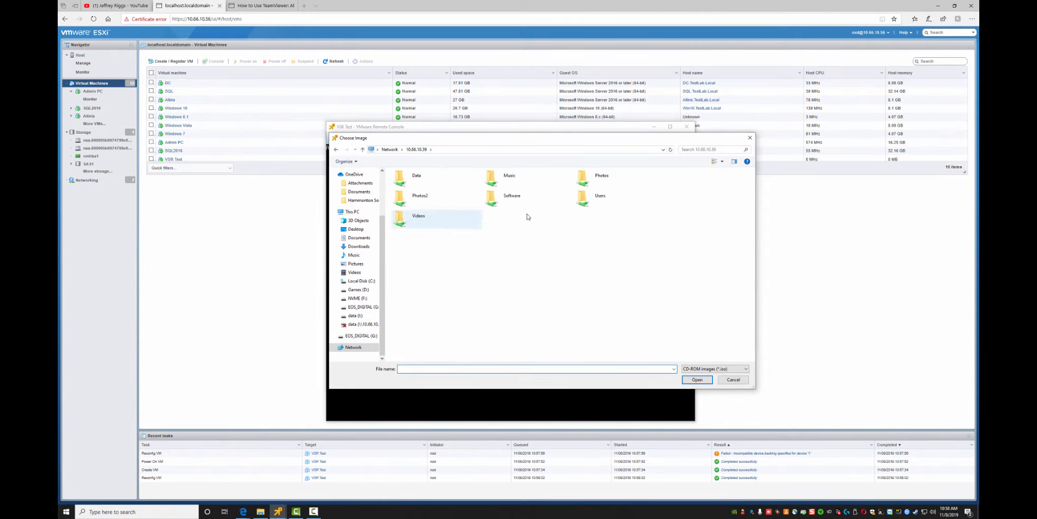
{"action": "double_click", "coordinate": [509, 199]}
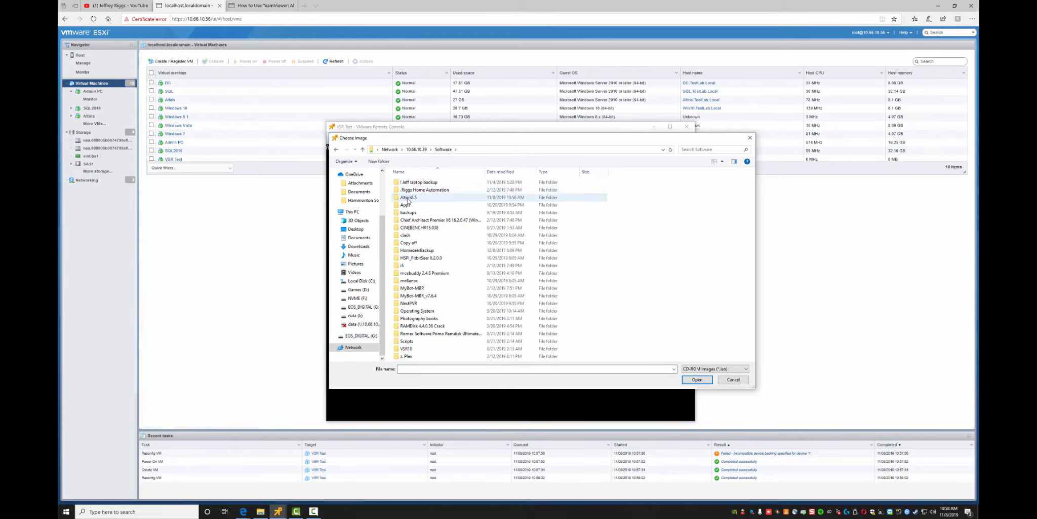
{"action": "double_click", "coordinate": [408, 197]}
{"action": "double_click", "coordinate": [407, 214]}
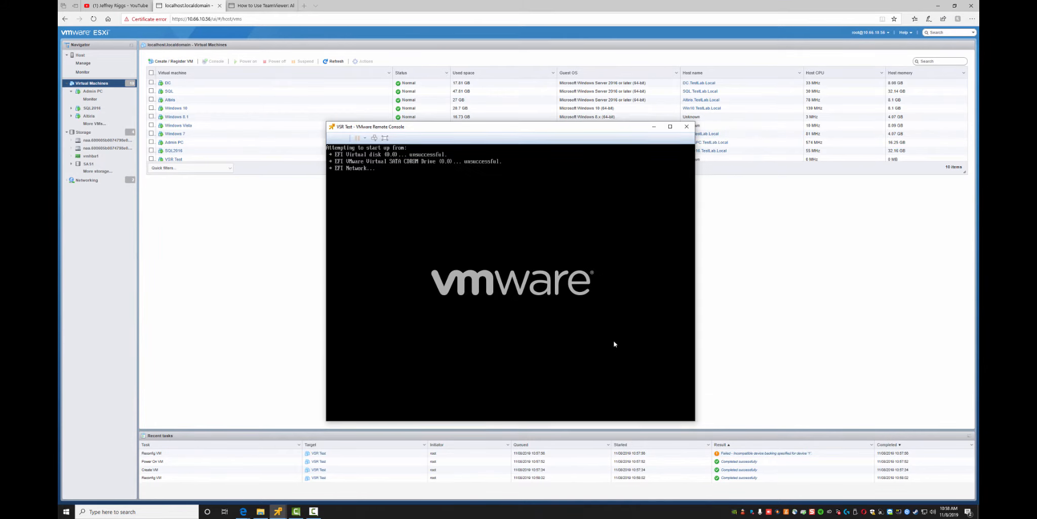
{"action": "left_click", "coordinate": [408, 210]}
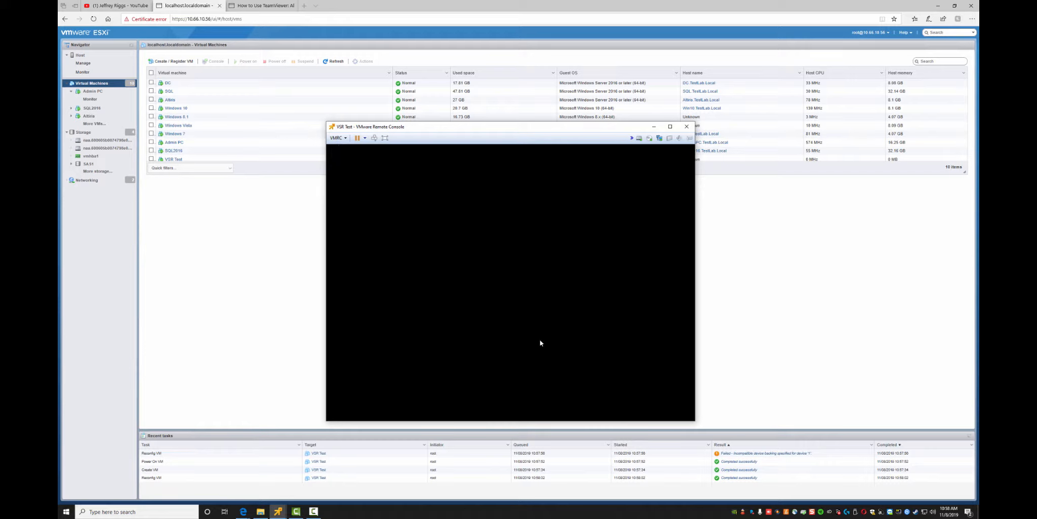
Accept the Veritas software license agreement in the VSR Test console
{"action": "left_click_drag", "start_coordinate": [695, 422], "coordinate": [812, 479]}
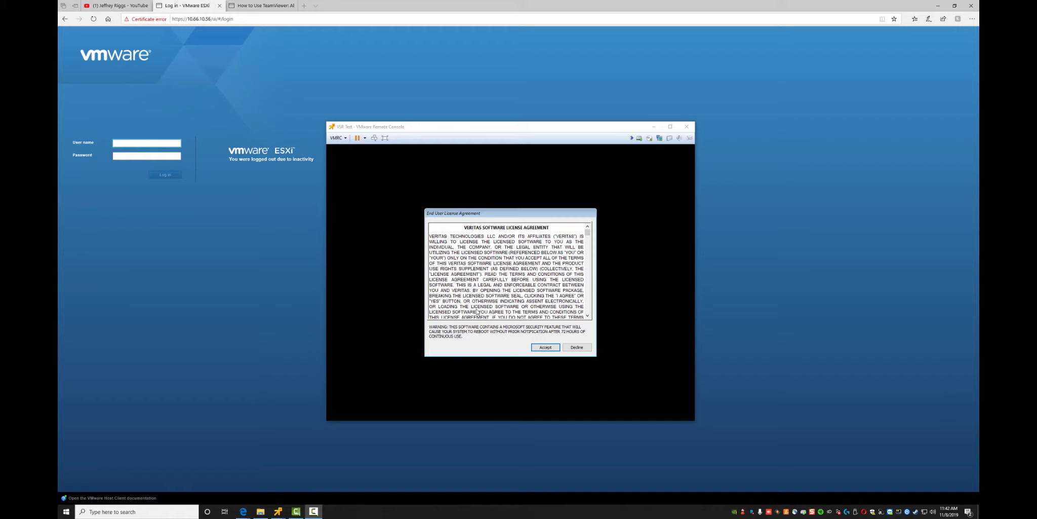
{"action": "left_click_drag", "start_coordinate": [503, 214], "coordinate": [500, 198]}
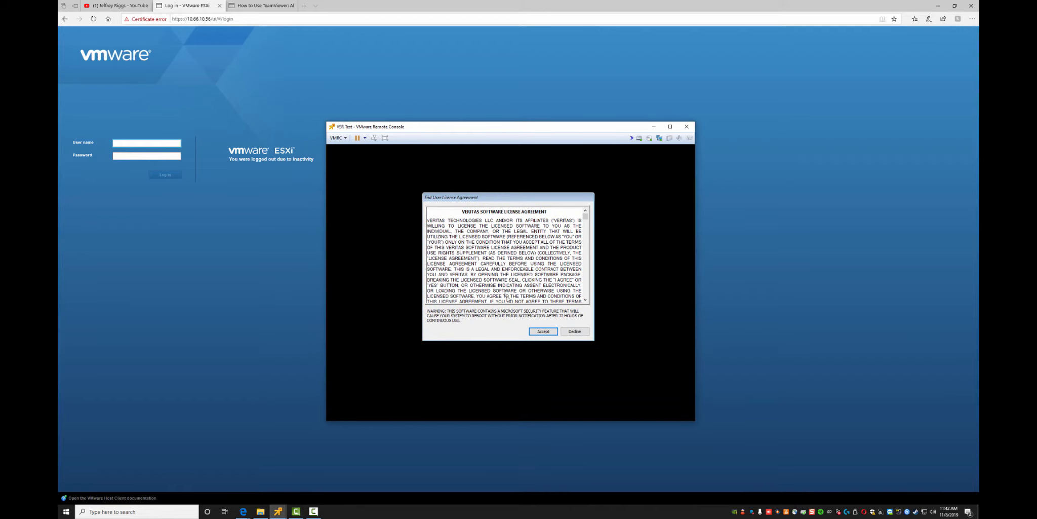
{"action": "left_click", "coordinate": [540, 332]}
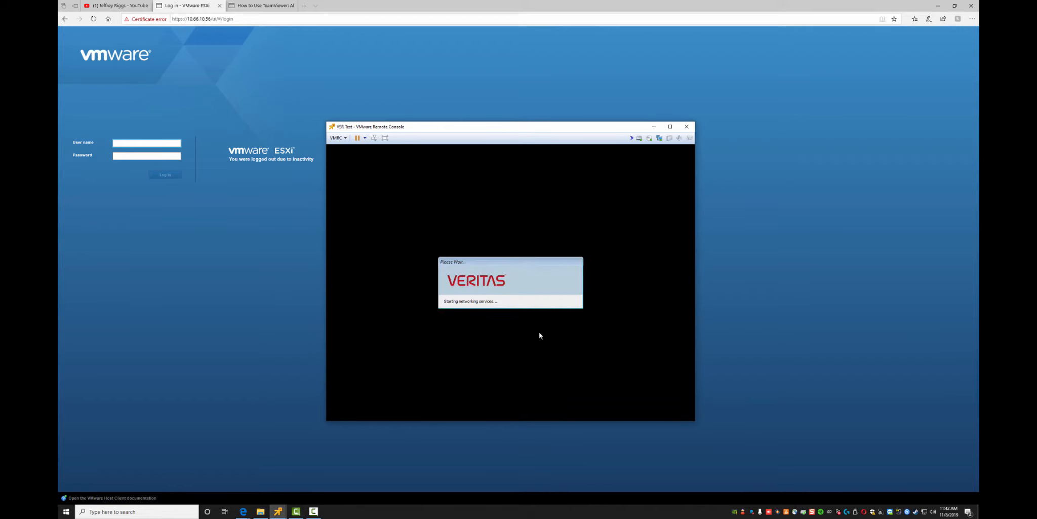
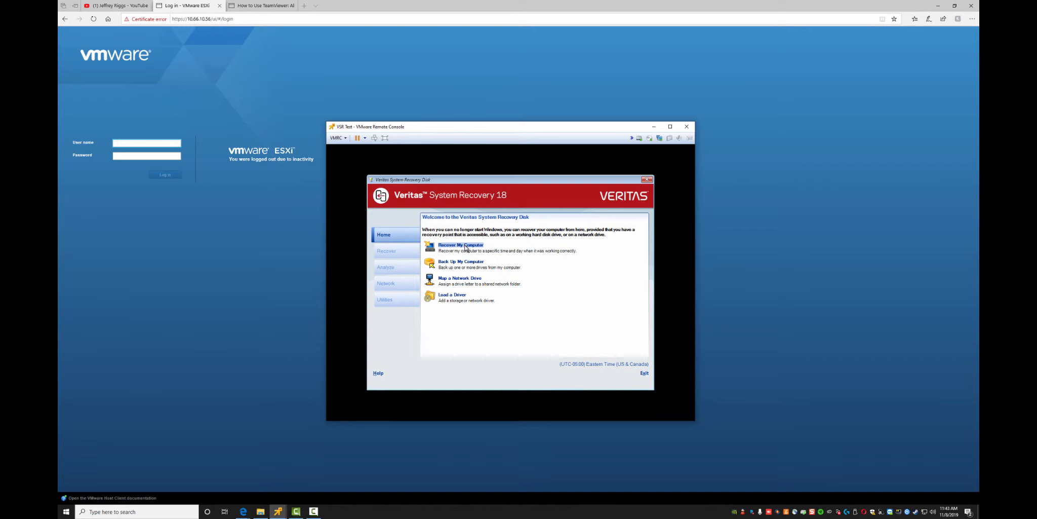
Start the Recover My Computer wizard and choose to view recovery points by System
{"action": "left_click", "coordinate": [465, 248]}
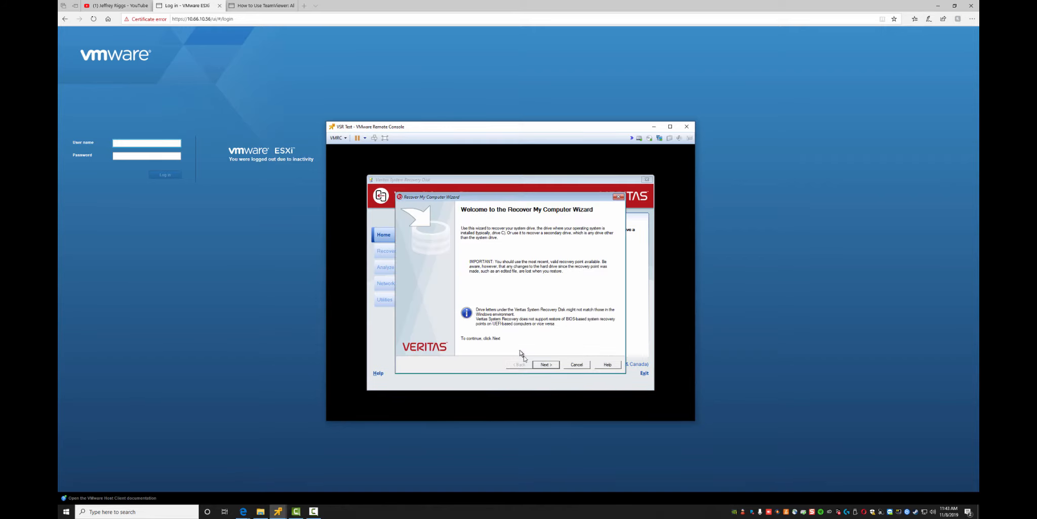
{"action": "left_click", "coordinate": [544, 364]}
{"action": "left_click", "coordinate": [557, 300]}
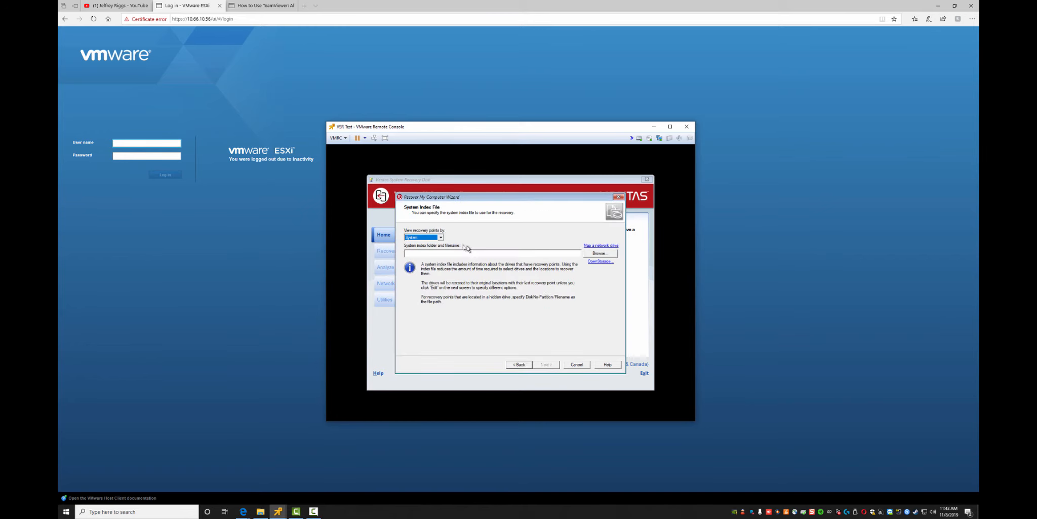
{"action": "left_click", "coordinate": [441, 238]}
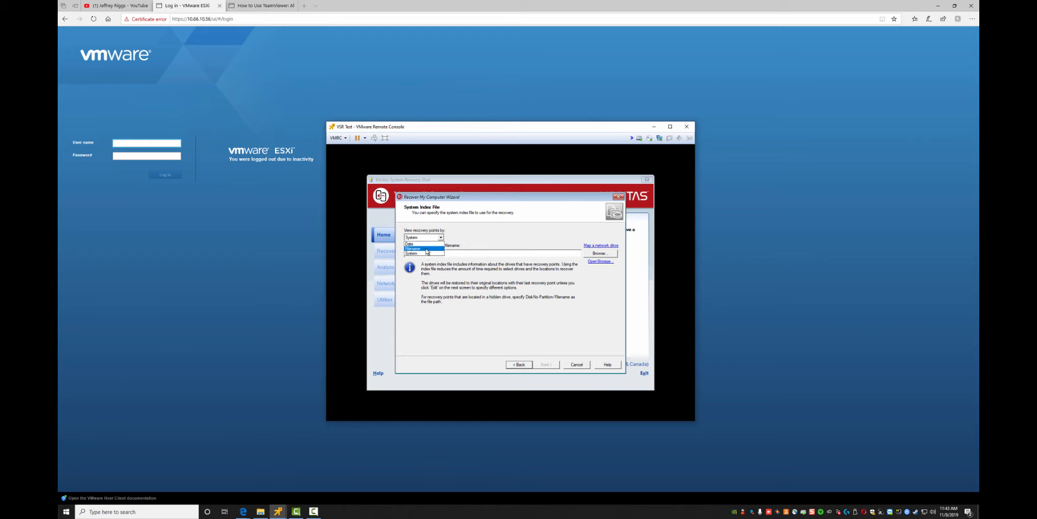
{"action": "left_click", "coordinate": [427, 253]}
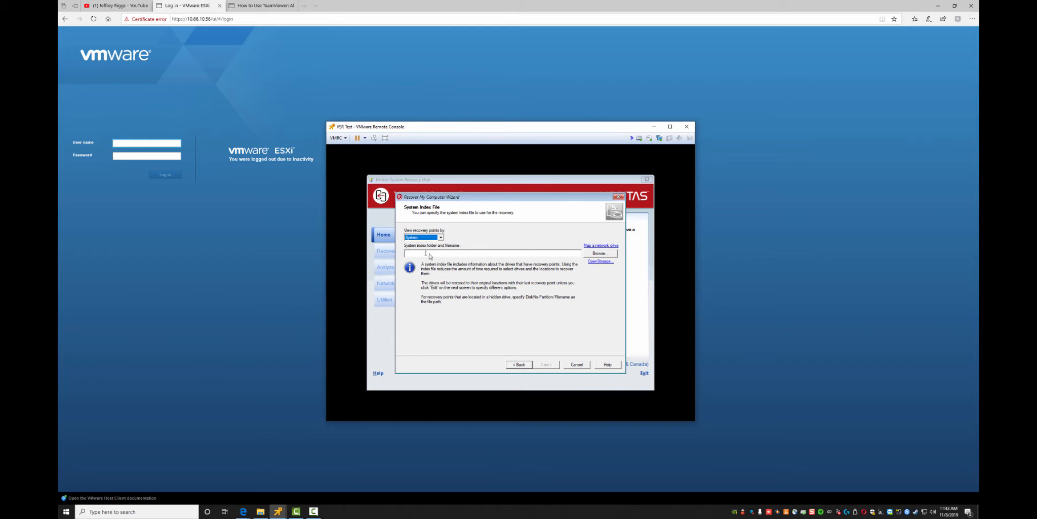
{"action": "left_click", "coordinate": [431, 255]}
Switch to the Admin PC console and open the network share \\altiris\NSCap
{"action": "mouse_move", "coordinate": [278, 512]}
{"action": "left_click", "coordinate": [153, 475]}
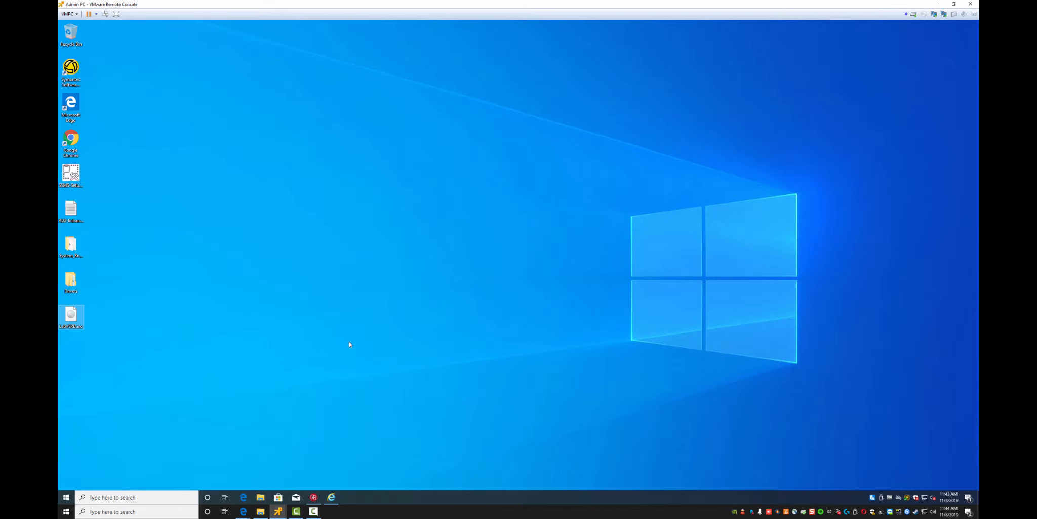
{"action": "key", "text": "super+r"}
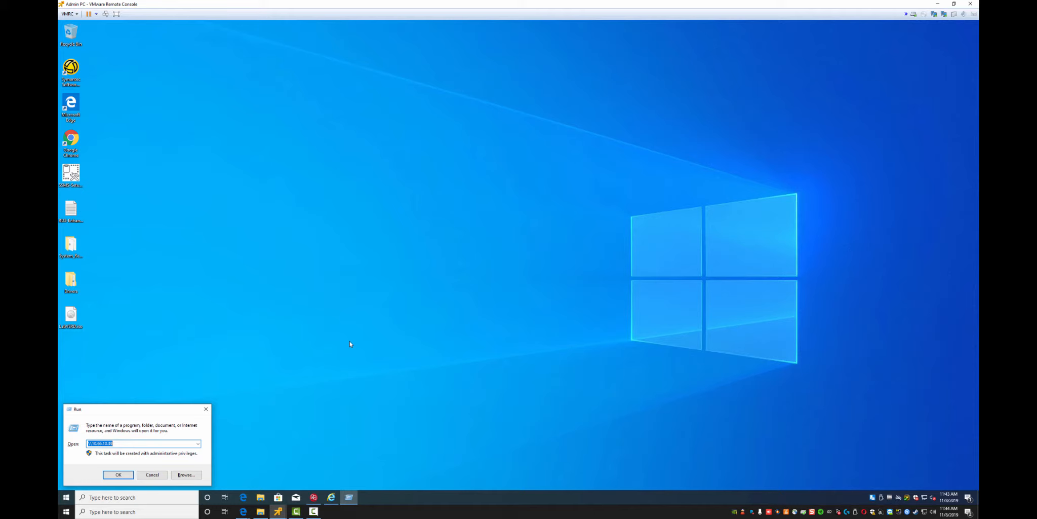
{"action": "type", "text": "\\\\altiris"}
{"action": "key", "text": "Down"}
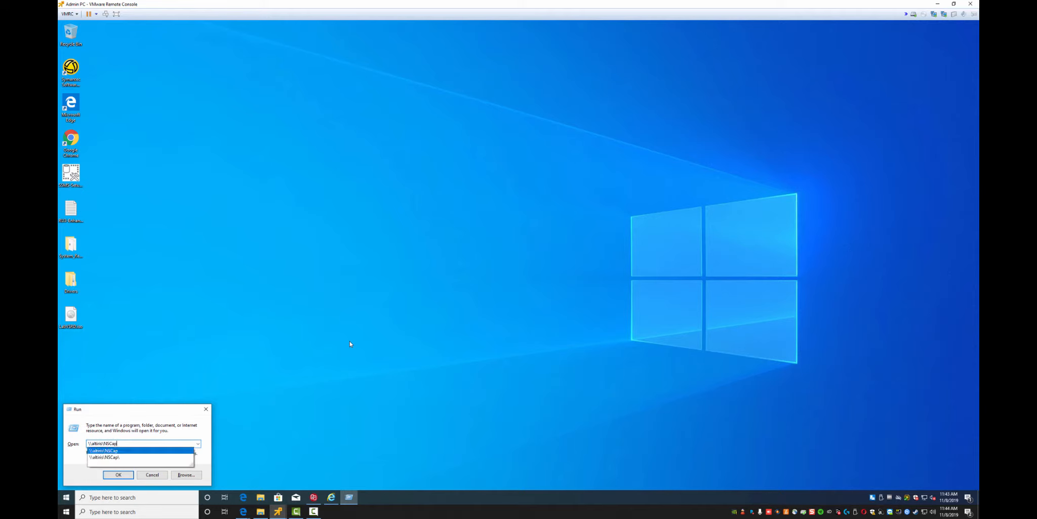
{"action": "key", "text": "Return"}
Open the Lab-Backups folder in the NSCap share
{"action": "key", "text": "Down"}
{"action": "key", "text": "Down"}
{"action": "key", "text": "Down"}
{"action": "key", "text": "Down"}
{"action": "key", "text": "Down"}
{"action": "key", "text": "Down"}
{"action": "key", "text": "Down"}
{"action": "key", "text": "Down"}
{"action": "key", "text": "Down"}
{"action": "key", "text": "Down"}
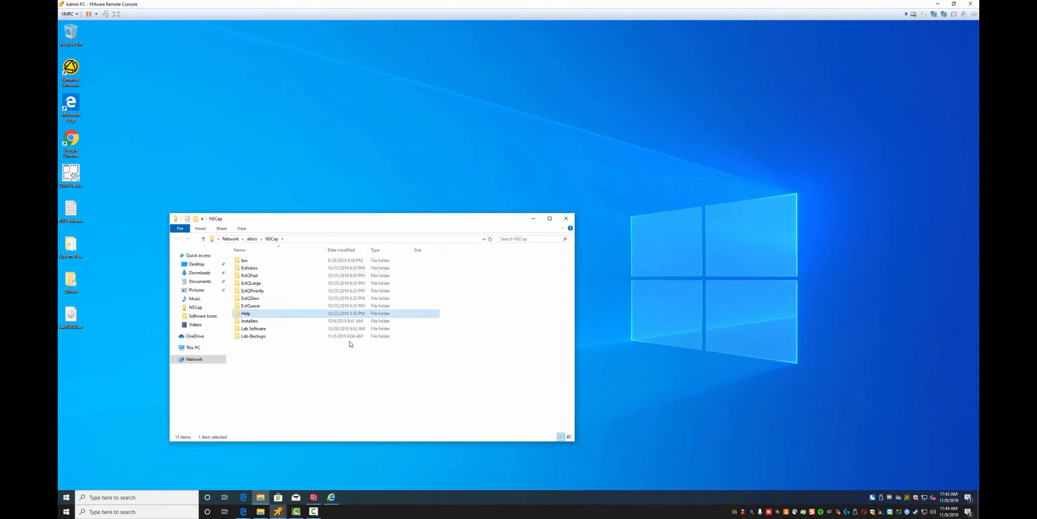
{"action": "key", "text": "Return"}
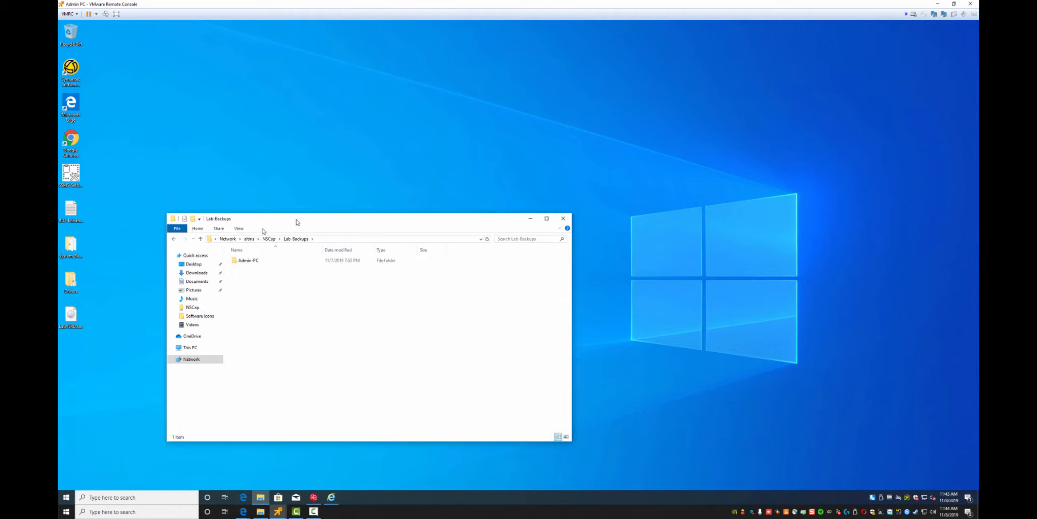
Arrange the Admin PC desktop so only the Lab-Backups window shows, and switch back to the VSR Test console
{"action": "left_click_drag", "start_coordinate": [302, 218], "coordinate": [211, 255]}
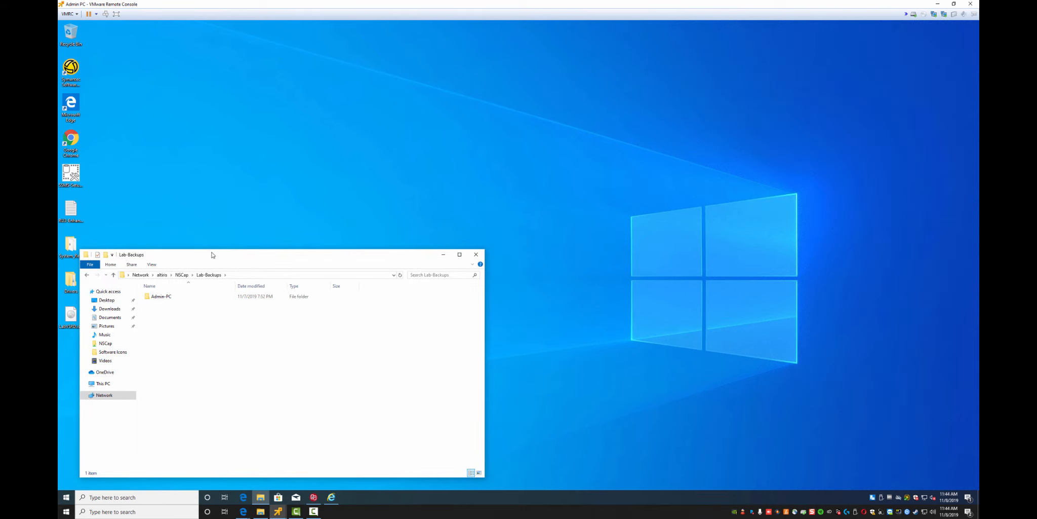
{"action": "key", "text": "alt+Tab"}
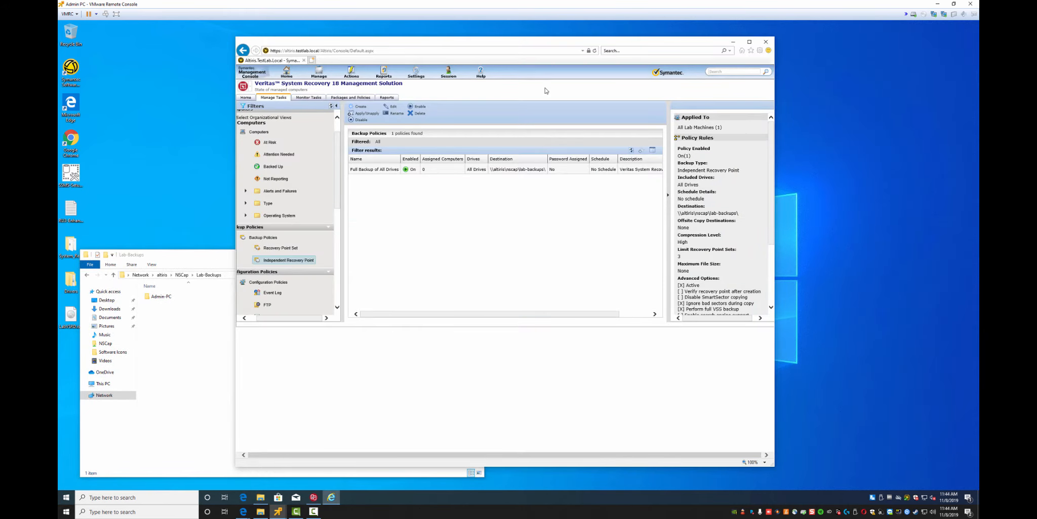
{"action": "left_click", "coordinate": [733, 41]}
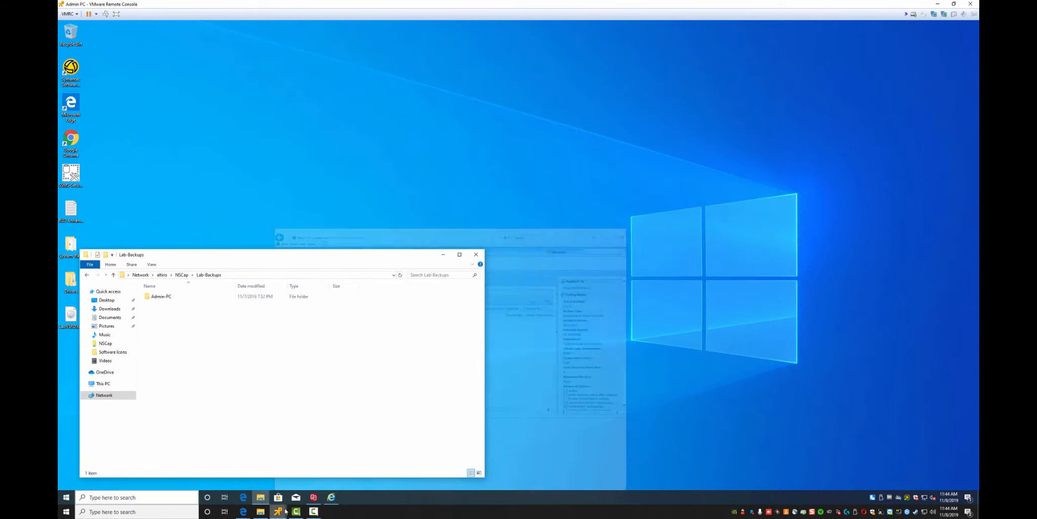
{"action": "mouse_move", "coordinate": [278, 513]}
{"action": "left_click", "coordinate": [413, 478]}
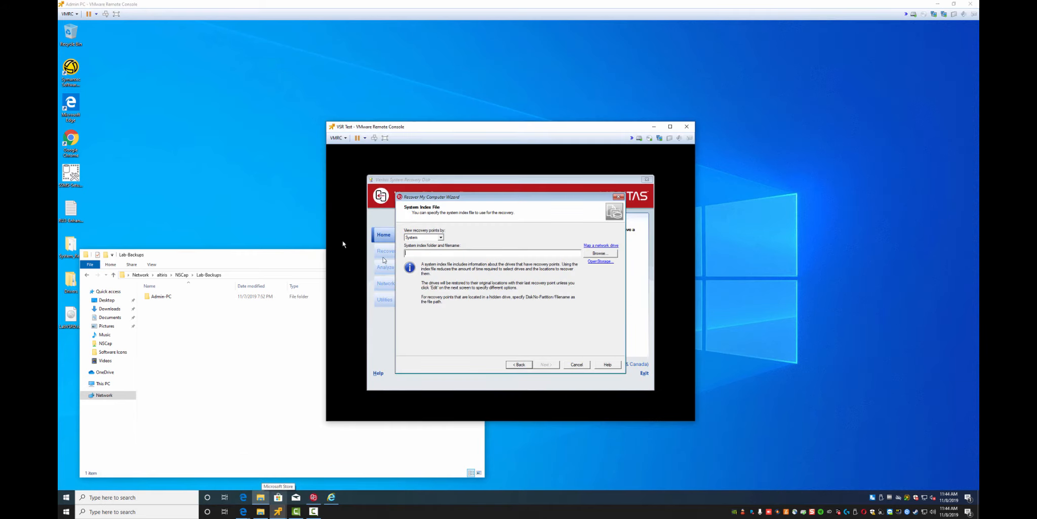
Start mapping a network drive from the recovery wizard, with Z: pointing to the folder \\altiris\nscap
{"action": "left_click", "coordinate": [601, 246]}
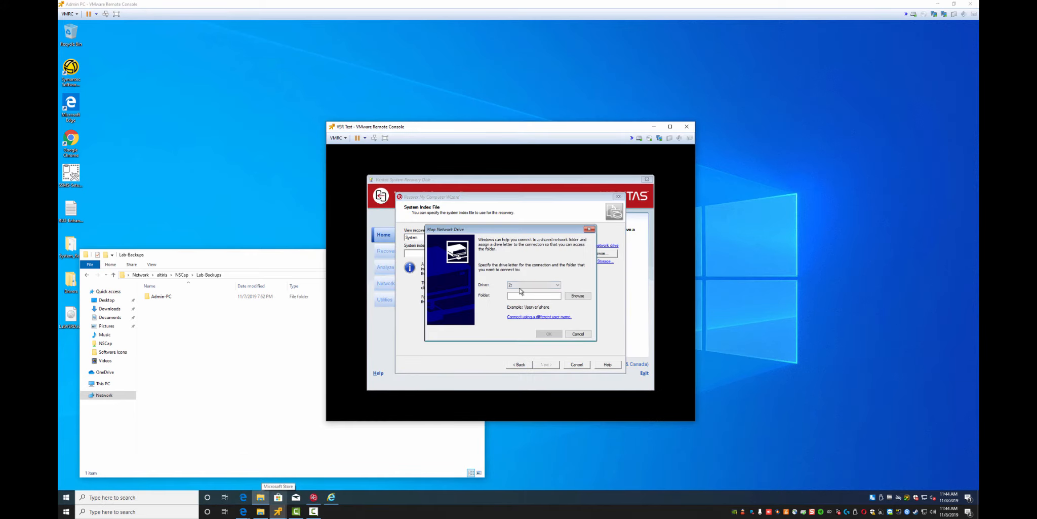
{"action": "type", "text": "\\\\altiris\\"}
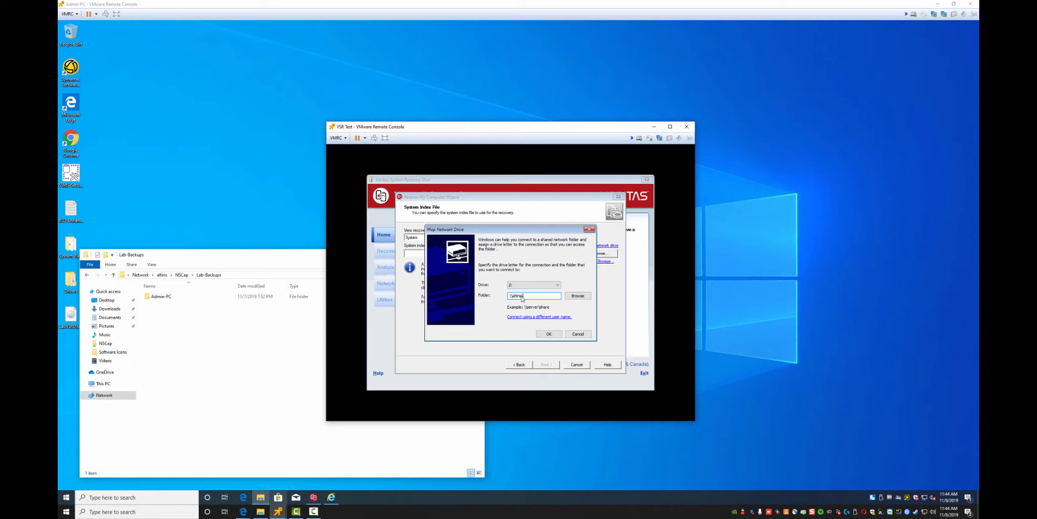
{"action": "key", "text": "Tab"}
{"action": "key", "text": "Tab"}
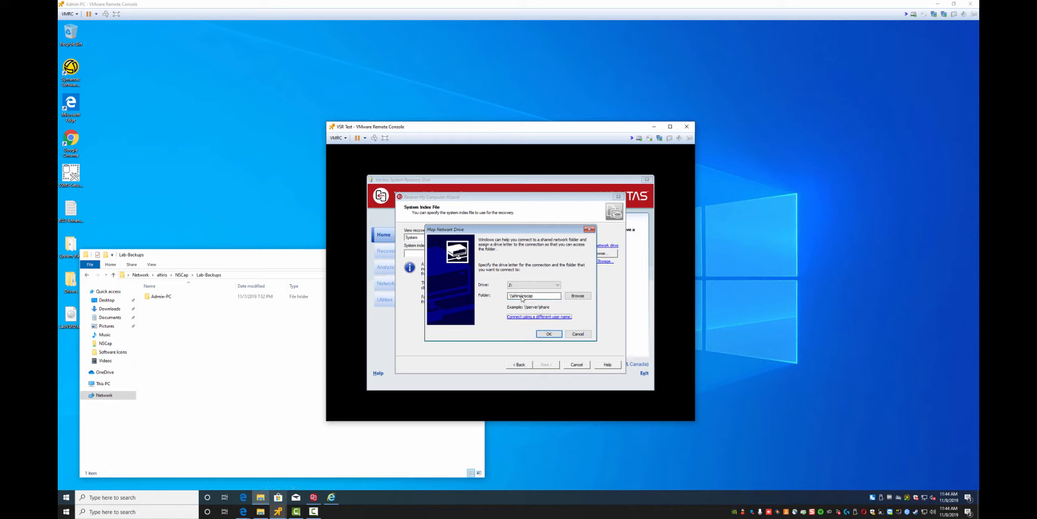
Enter a different user name and the account password for the share, and complete the network drive mapping
{"action": "left_click", "coordinate": [528, 317]}
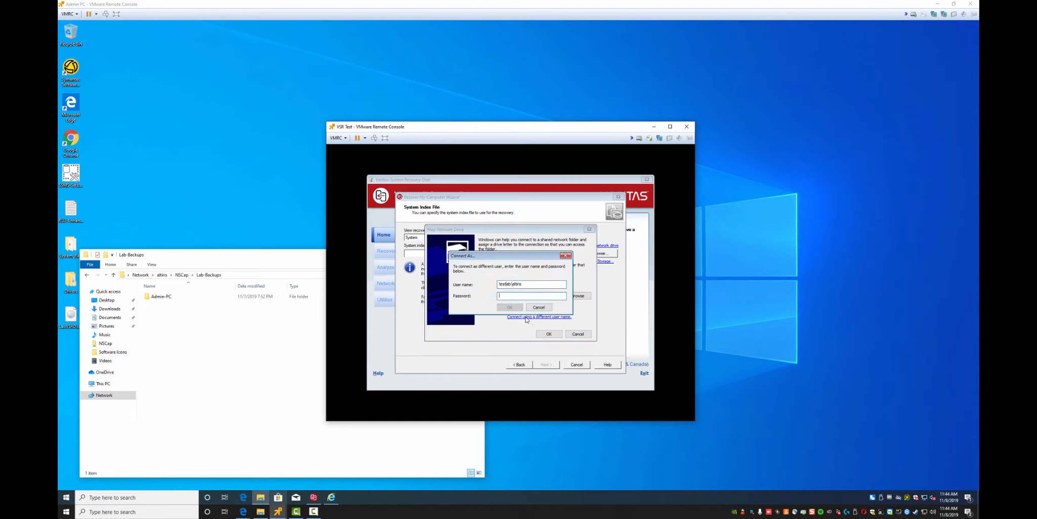
{"action": "type", "text": "****"}
{"action": "key", "text": "Return"}
{"action": "left_click", "coordinate": [547, 335]}
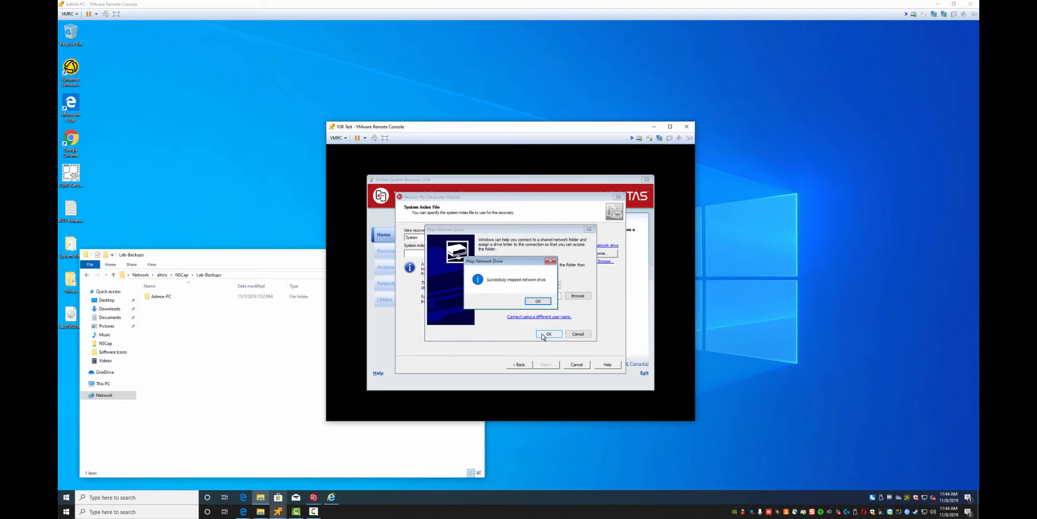
{"action": "left_click", "coordinate": [536, 302]}
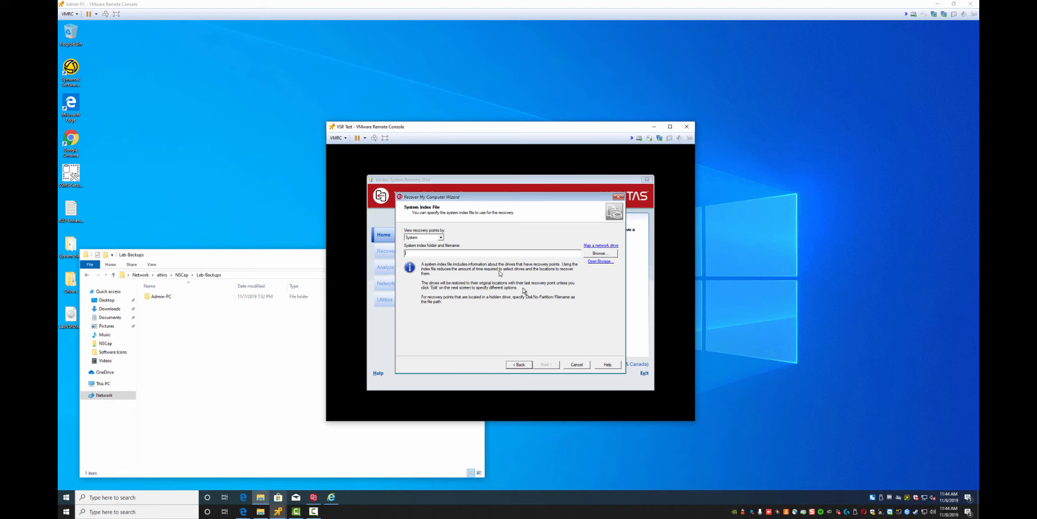
Use Z:\Lab-Backups\Admin-PC\ADMIN-PC.sv2i as the system index file, and mark the 32 GB disk for partition structure initialization
{"action": "left_click", "coordinate": [591, 255]}
{"action": "scroll", "coordinate": [524, 251], "scroll_direction": "down", "scroll_amount": 5}
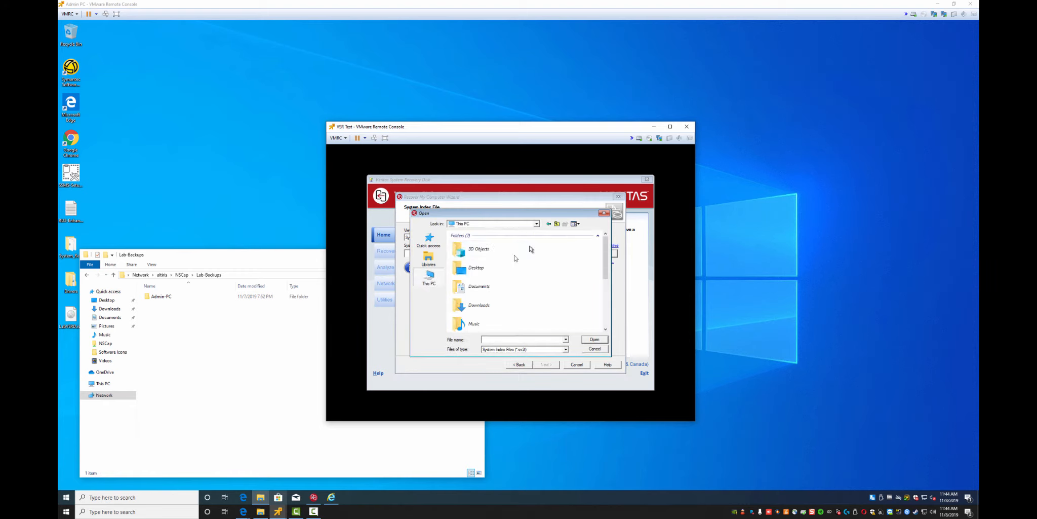
{"action": "scroll", "coordinate": [518, 297], "scroll_direction": "up", "scroll_amount": 5}
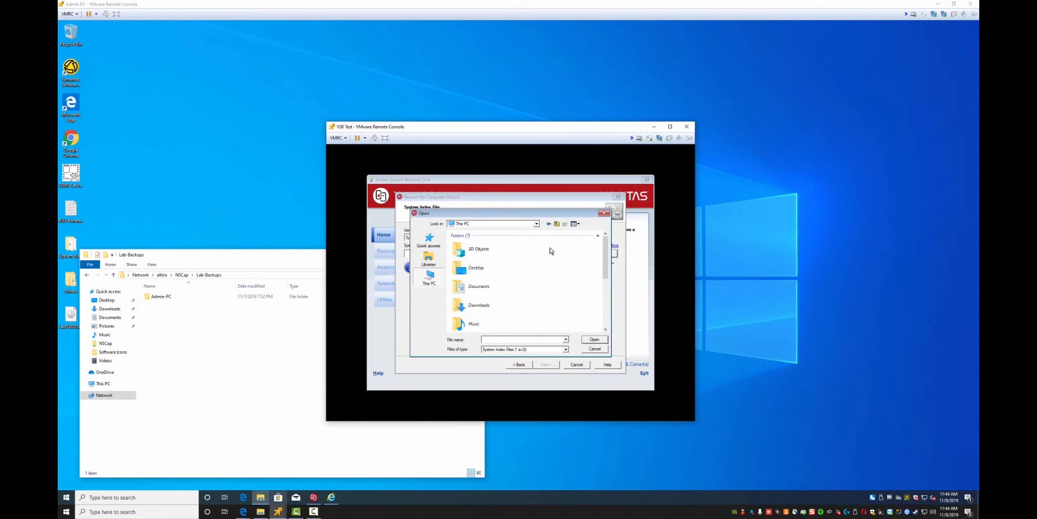
{"action": "left_click", "coordinate": [598, 235]}
{"action": "left_click", "coordinate": [502, 302]}
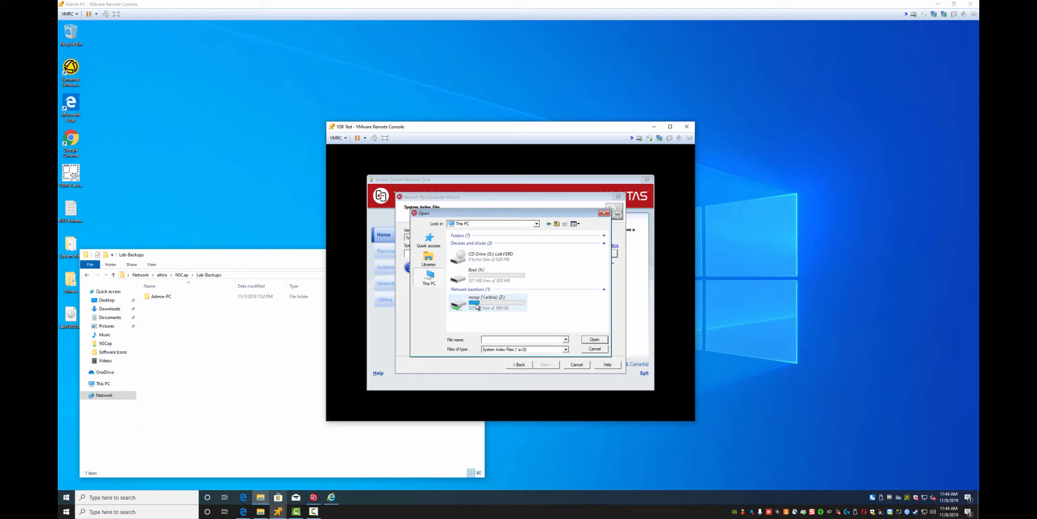
{"action": "double_click", "coordinate": [479, 304]}
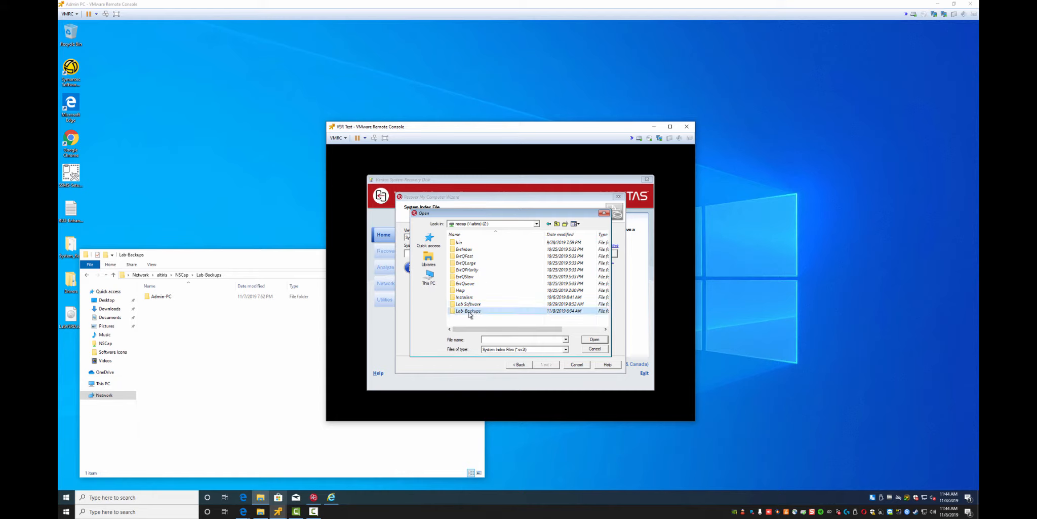
{"action": "double_click", "coordinate": [468, 311]}
{"action": "double_click", "coordinate": [463, 242]}
{"action": "double_click", "coordinate": [463, 243]}
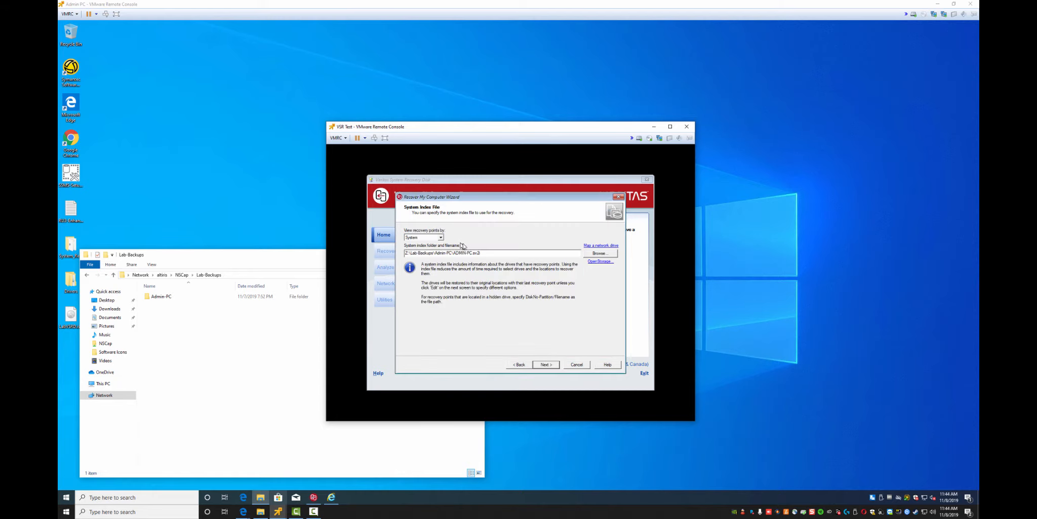
{"action": "left_click", "coordinate": [547, 365]}
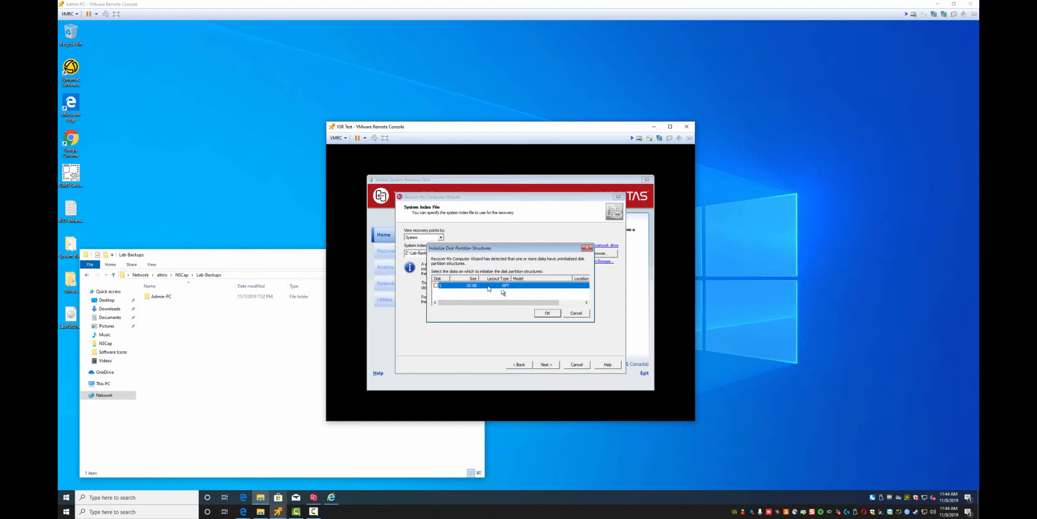
{"action": "left_click", "coordinate": [436, 286]}
Open a command shell window from the recovery disk's analysis tools and list the disks with diskpart
{"action": "left_click", "coordinate": [380, 269]}
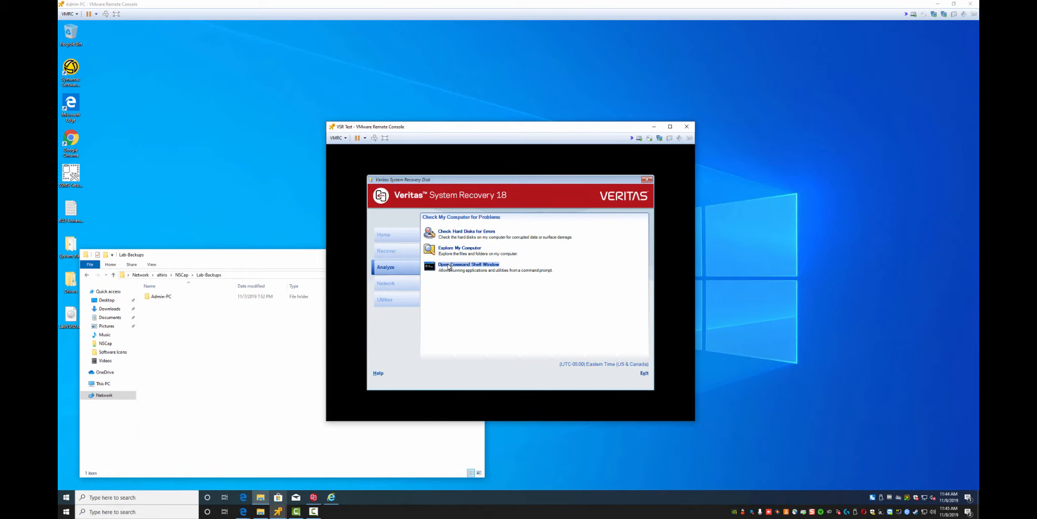
{"action": "left_click", "coordinate": [448, 267]}
{"action": "type", "text": "d"}
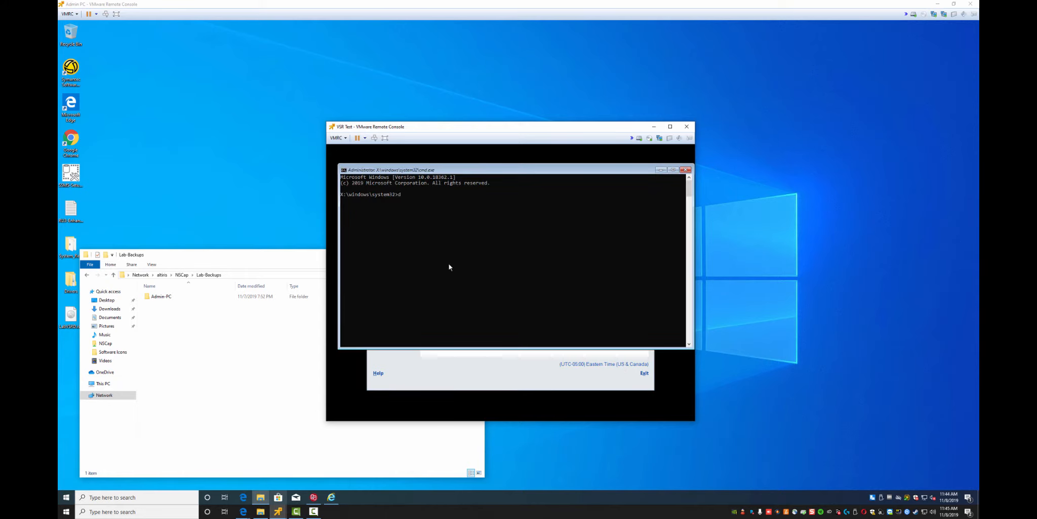
{"action": "type", "text": "iskpart"}
{"action": "key", "text": "Return"}
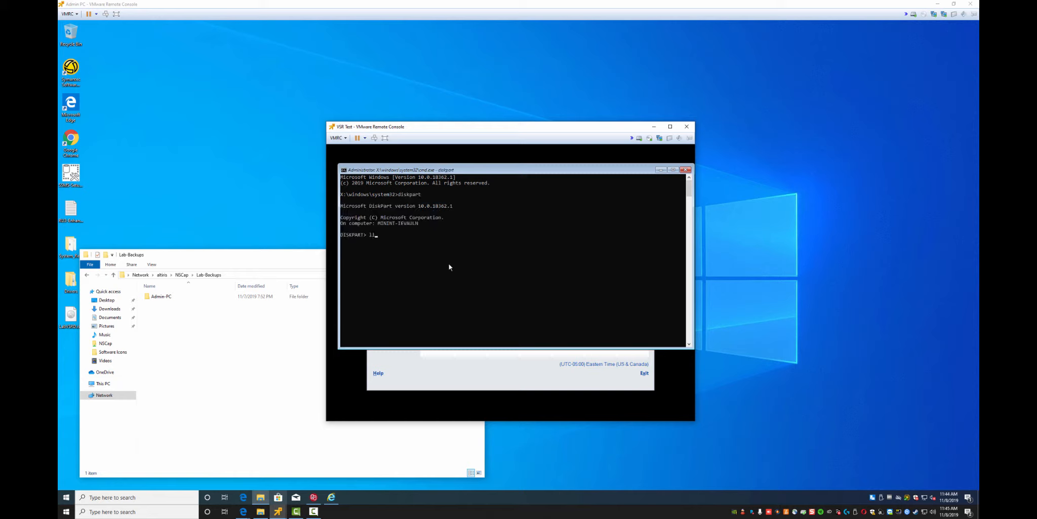
{"action": "type", "text": "list disk"}
{"action": "key", "text": "Return"}
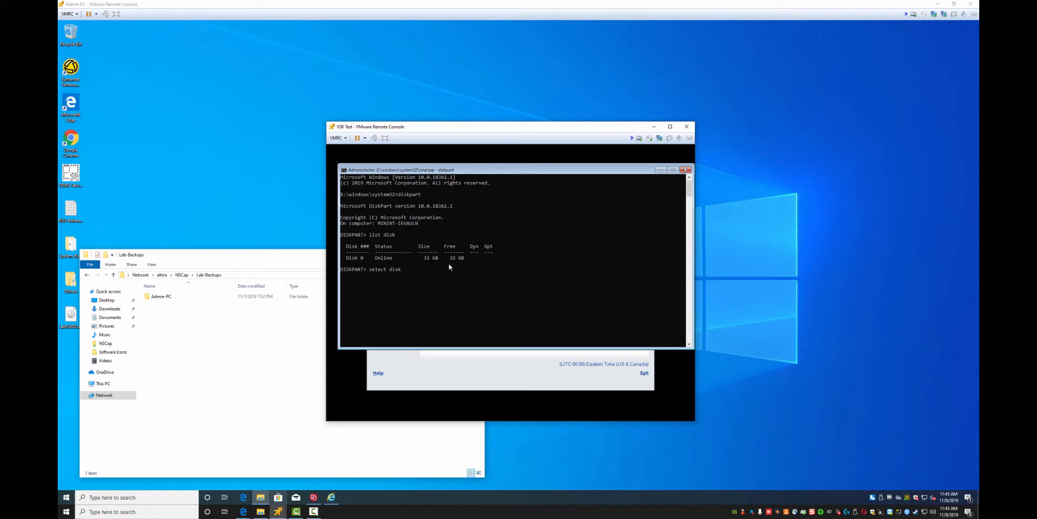
Discard the unfinished select disk command, try the clean command, and exit DiskPart and the command shell
{"action": "key", "text": "BackSpace"}
{"action": "key", "text": "BackSpace"}
{"action": "key", "text": "BackSpace"}
{"action": "key", "text": "BackSpace"}
{"action": "key", "text": "BackSpace"}
{"action": "key", "text": "BackSpace"}
{"action": "key", "text": "BackSpace"}
{"action": "key", "text": "BackSpace"}
{"action": "key", "text": "BackSpace"}
{"action": "key", "text": "BackSpace"}
{"action": "key", "text": "BackSpace"}
{"action": "type", "text": "clean"}
{"action": "key", "text": "Return"}
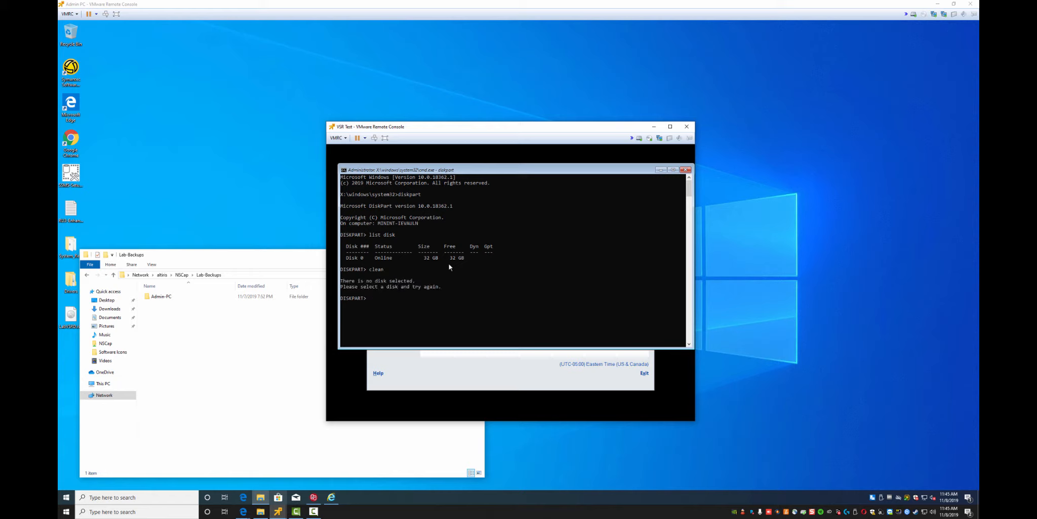
{"action": "key", "text": "Return"}
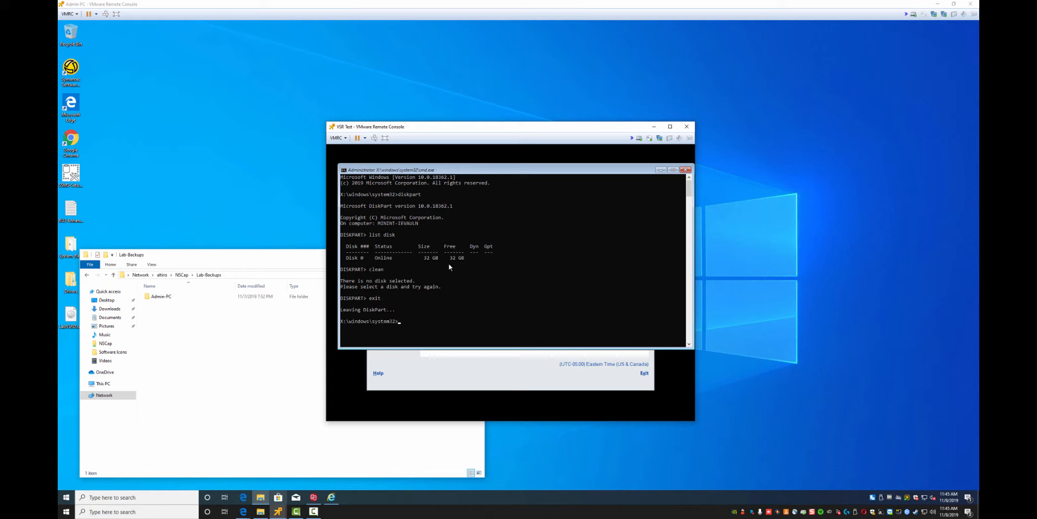
{"action": "type", "text": "exit"}
{"action": "key", "text": "Return"}
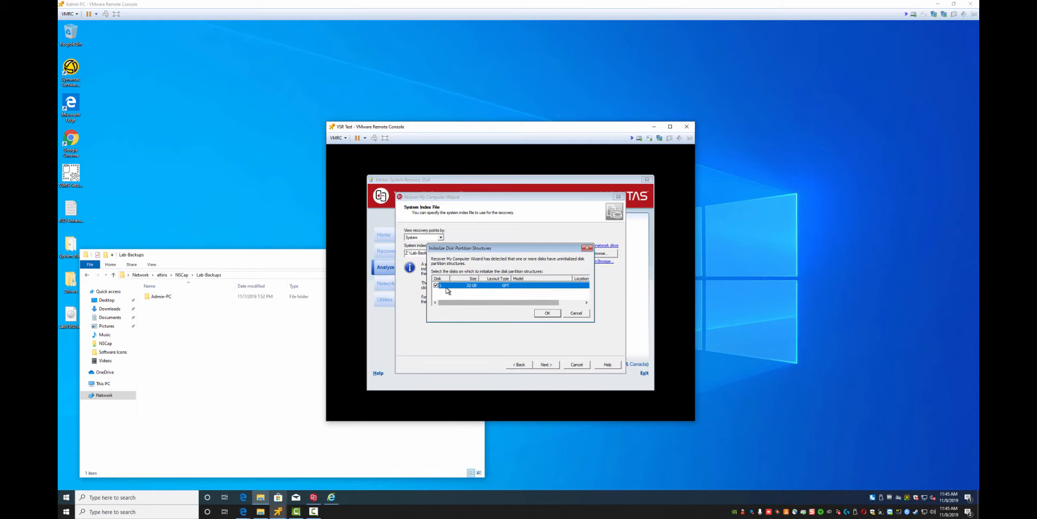
Initialize the marked 32 GB disk with the GPT layout and confirm the initialization
{"action": "left_click", "coordinate": [551, 313]}
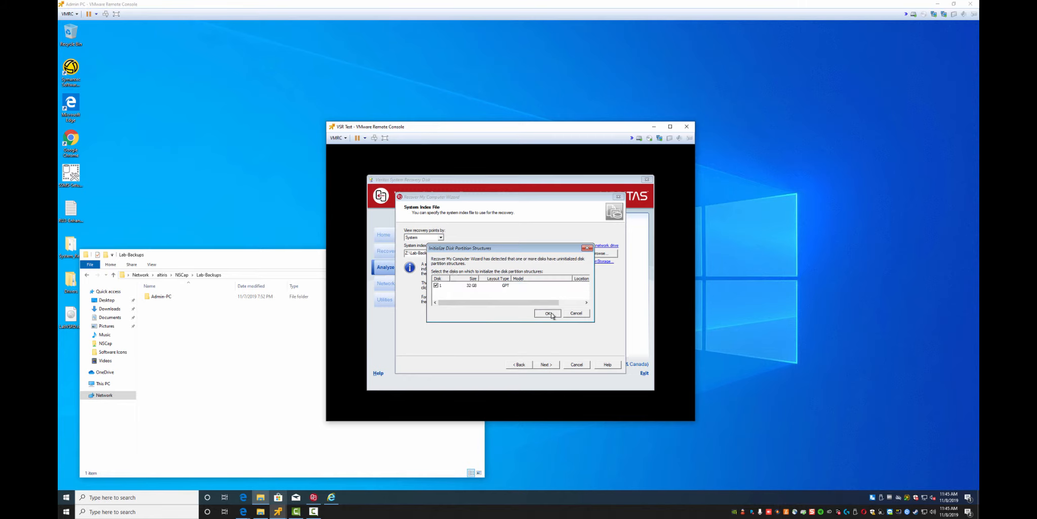
{"action": "left_click", "coordinate": [536, 304]}
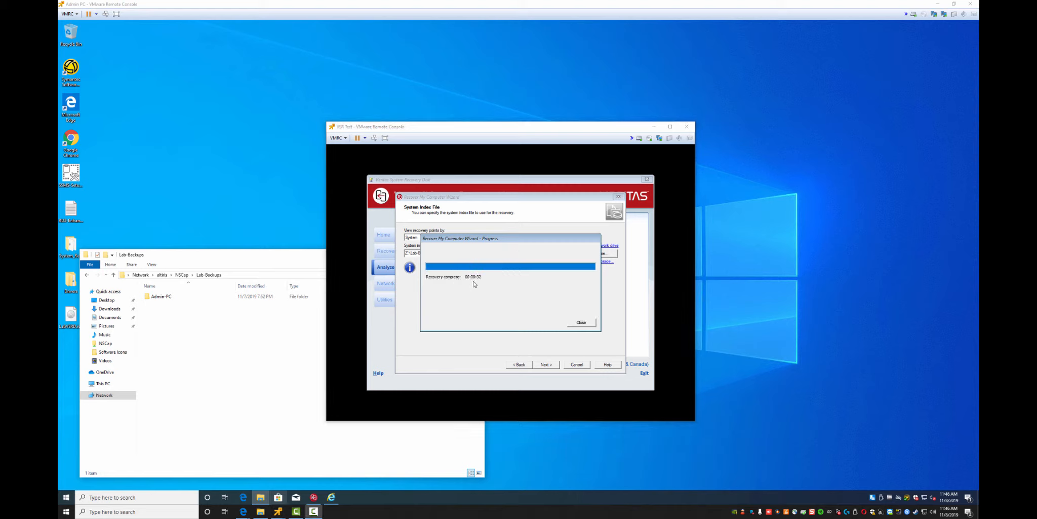
Close the disk initialization progress and continue to the drives to recover, dismissing the system index file warning
{"action": "left_click", "coordinate": [588, 323]}
{"action": "left_click", "coordinate": [588, 323]}
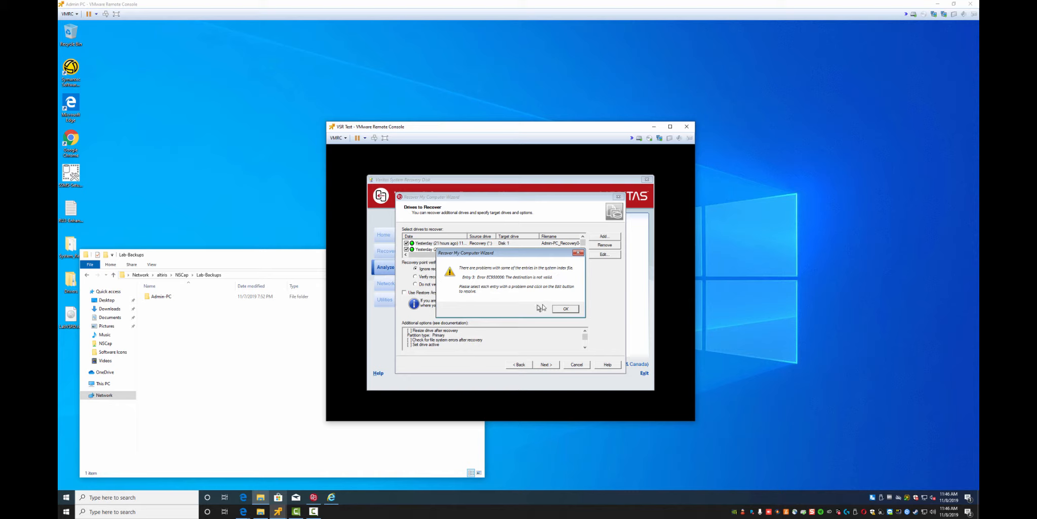
{"action": "left_click", "coordinate": [567, 309]}
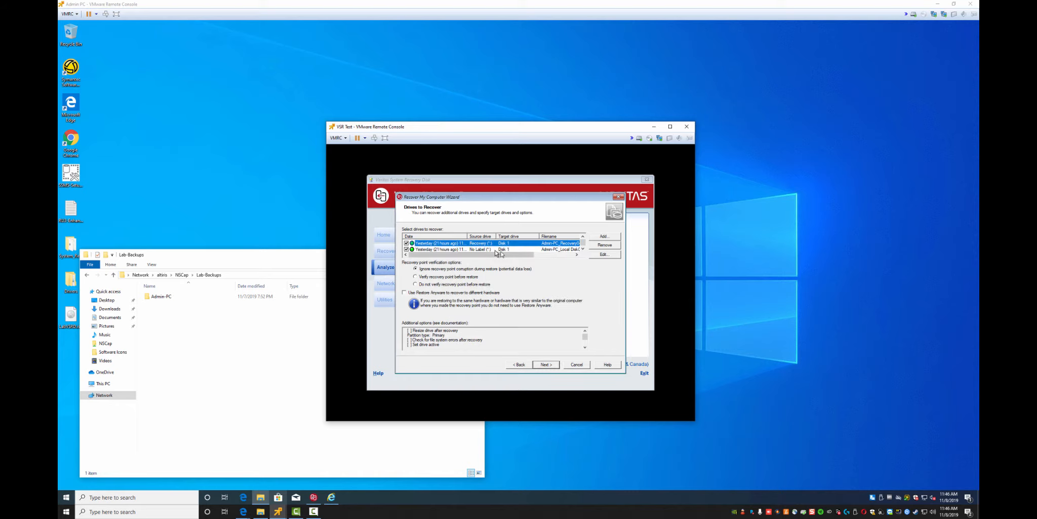
Review the source and target drives of the listed recovery points and the targets available for the C: drive
{"action": "scroll", "coordinate": [502, 249], "scroll_direction": "down", "scroll_amount": 2}
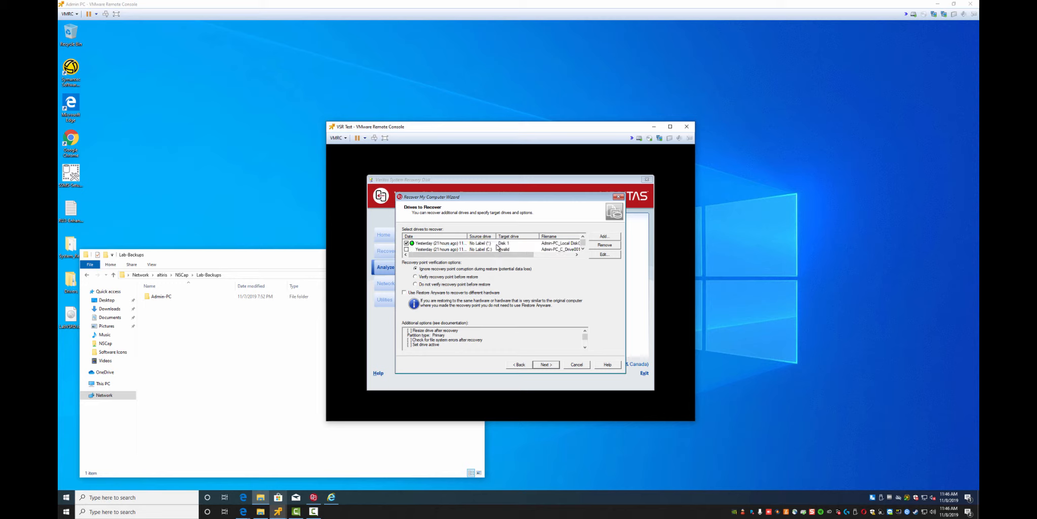
{"action": "scroll", "coordinate": [516, 248], "scroll_direction": "up", "scroll_amount": 2}
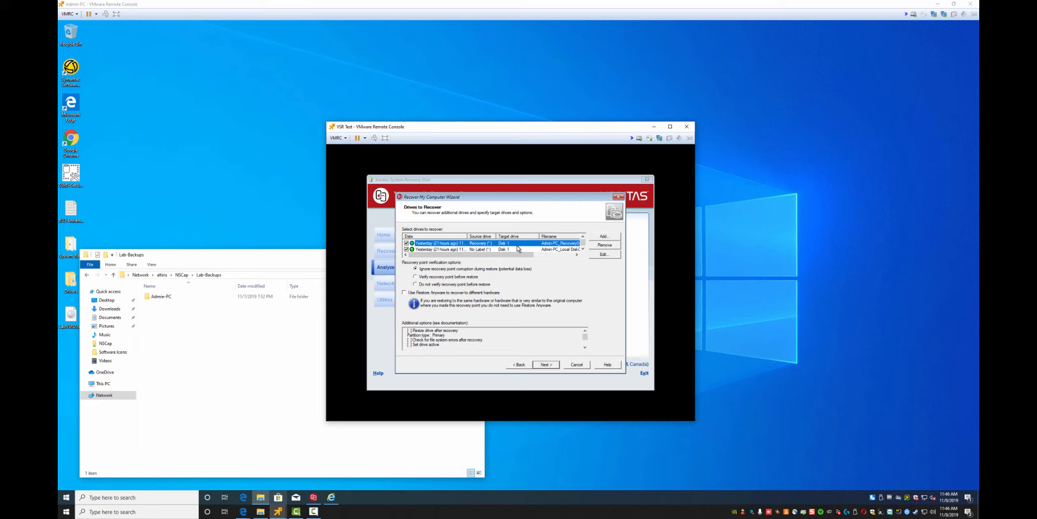
{"action": "scroll", "coordinate": [518, 249], "scroll_direction": "down", "scroll_amount": 1}
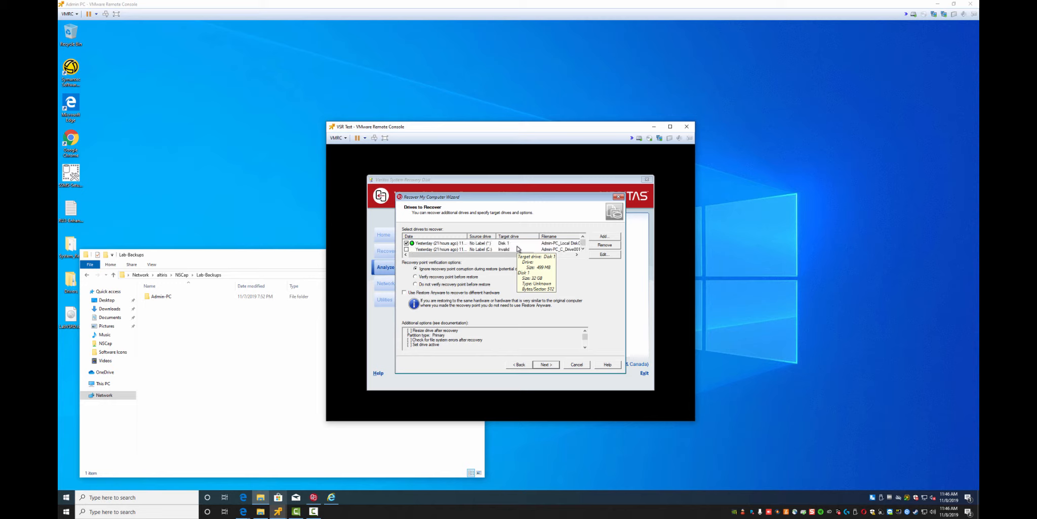
{"action": "left_click", "coordinate": [489, 250]}
{"action": "scroll", "coordinate": [514, 249], "scroll_direction": "down", "scroll_amount": 1}
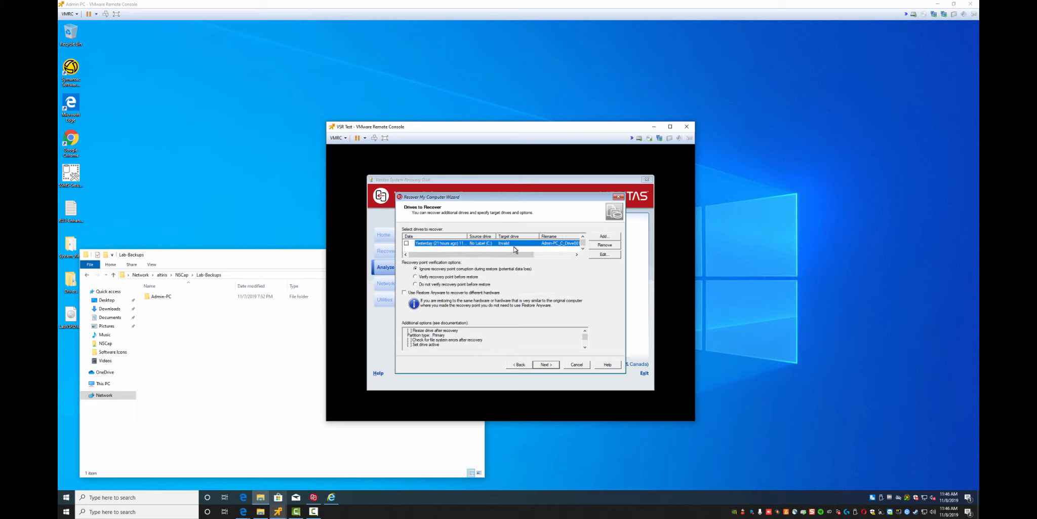
{"action": "left_click", "coordinate": [595, 255]}
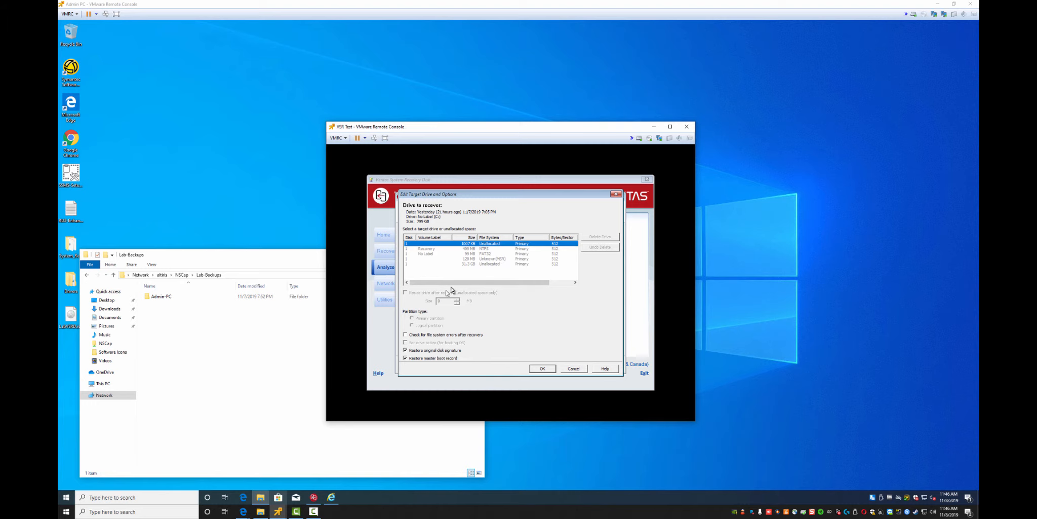
{"action": "left_click", "coordinate": [573, 369]}
Choose not to verify recovery points before restore and remove the listed drives from the recovery selection
{"action": "left_click", "coordinate": [441, 284]}
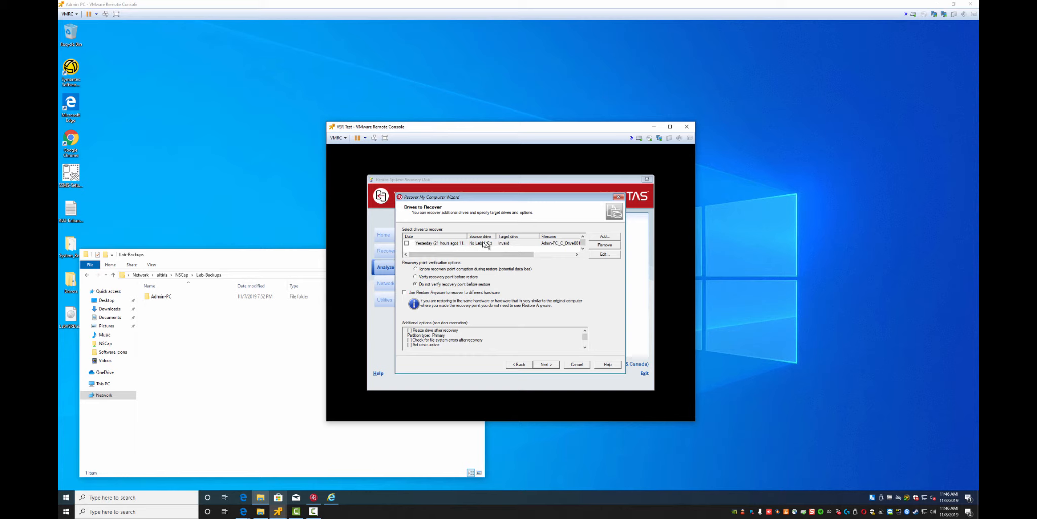
{"action": "left_click", "coordinate": [504, 243]}
{"action": "left_click", "coordinate": [600, 246]}
Add the Admin-PC_Local Disk0-2_Drive001.v2i recovery point to the drives to recover
{"action": "left_click", "coordinate": [604, 236]}
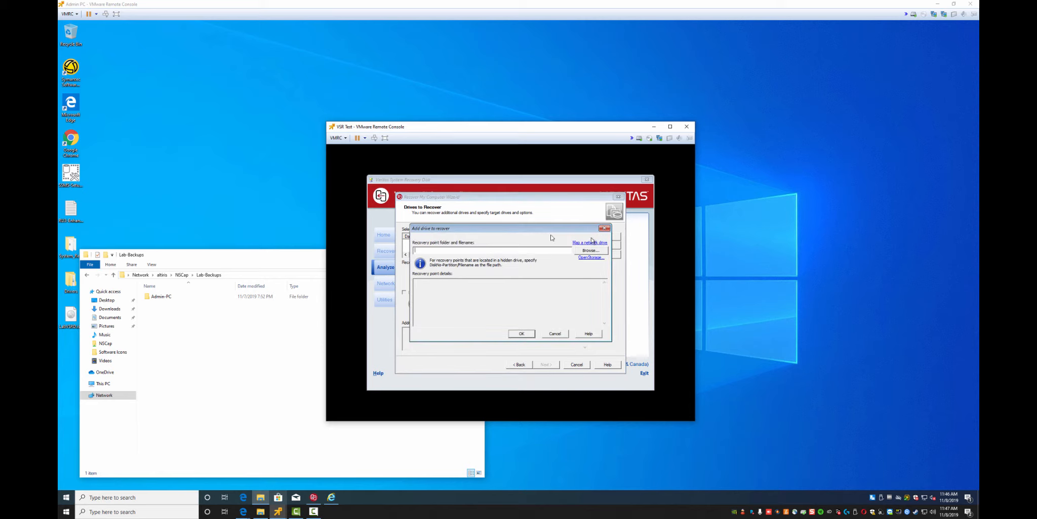
{"action": "left_click", "coordinate": [583, 251]}
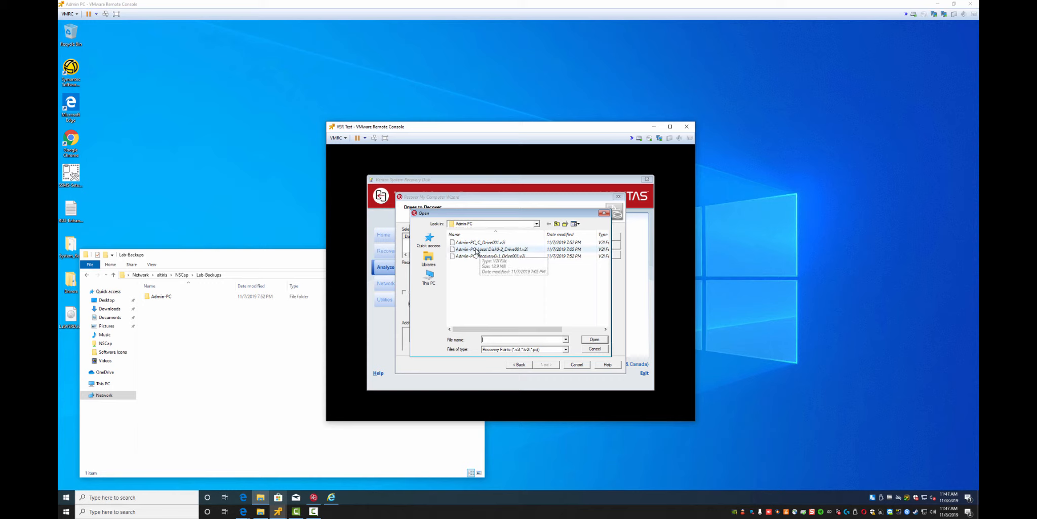
{"action": "double_click", "coordinate": [476, 250]}
{"action": "left_click", "coordinate": [522, 333]}
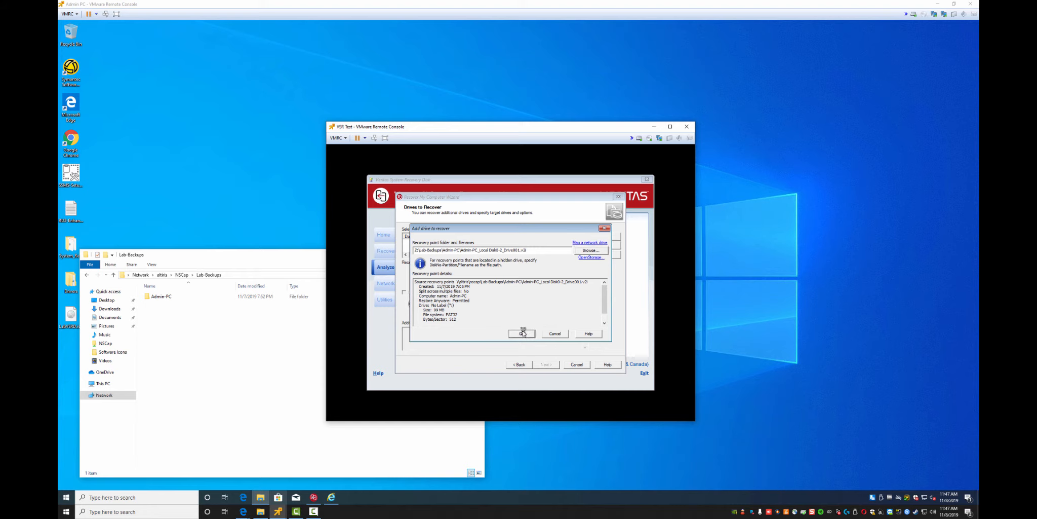
Add the Admin-PC Recovery partition's recovery point to the drives to recover
{"action": "left_click", "coordinate": [596, 243]}
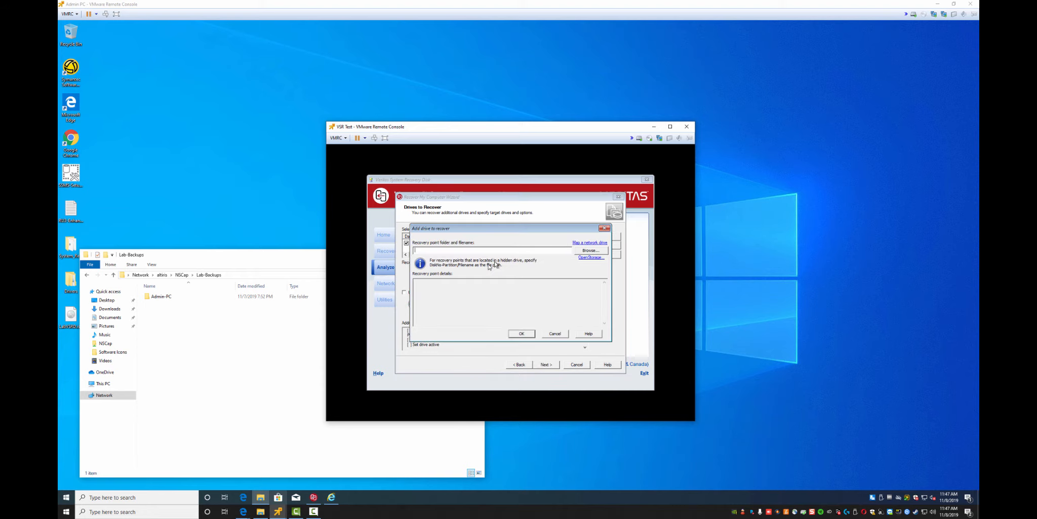
{"action": "left_click", "coordinate": [579, 251]}
{"action": "double_click", "coordinate": [486, 257]}
{"action": "left_click", "coordinate": [522, 334]}
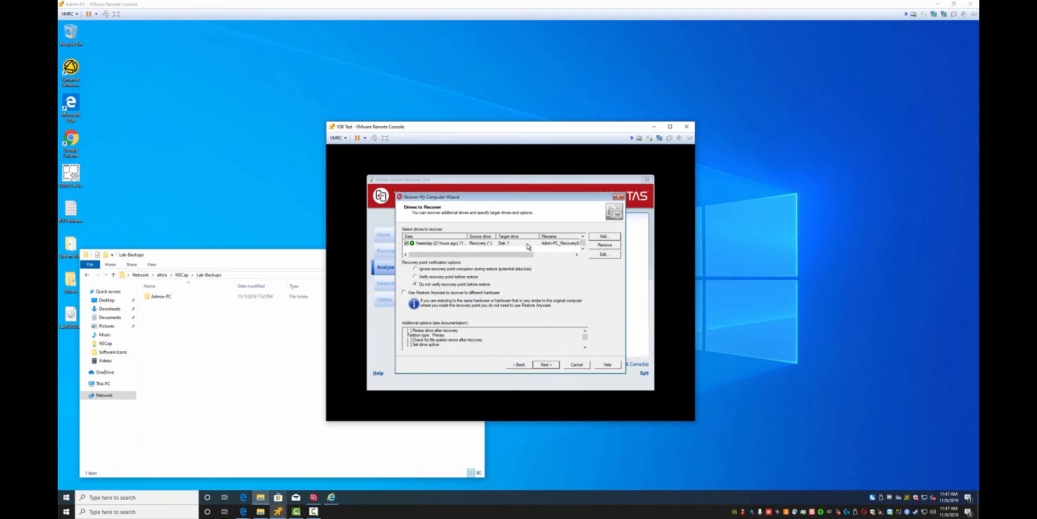
Add the Admin-PC_C_Drive001.v2i recovery point to the drives to recover
{"action": "left_click", "coordinate": [604, 238]}
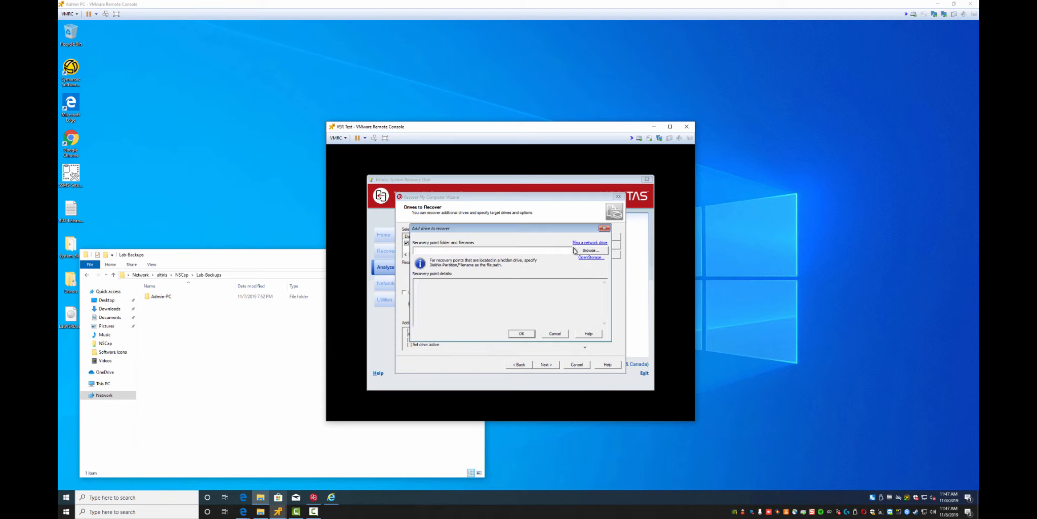
{"action": "left_click", "coordinate": [590, 250]}
{"action": "double_click", "coordinate": [487, 244]}
{"action": "left_click", "coordinate": [521, 335]}
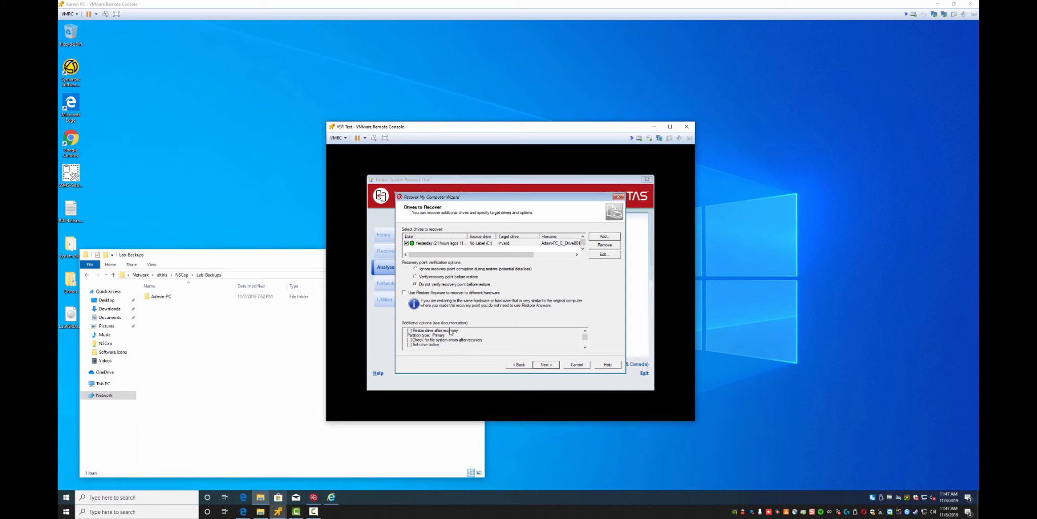
Check the target drives and unallocated space offered for the C: recovery point, leaving its options unedited
{"action": "left_click", "coordinate": [603, 255]}
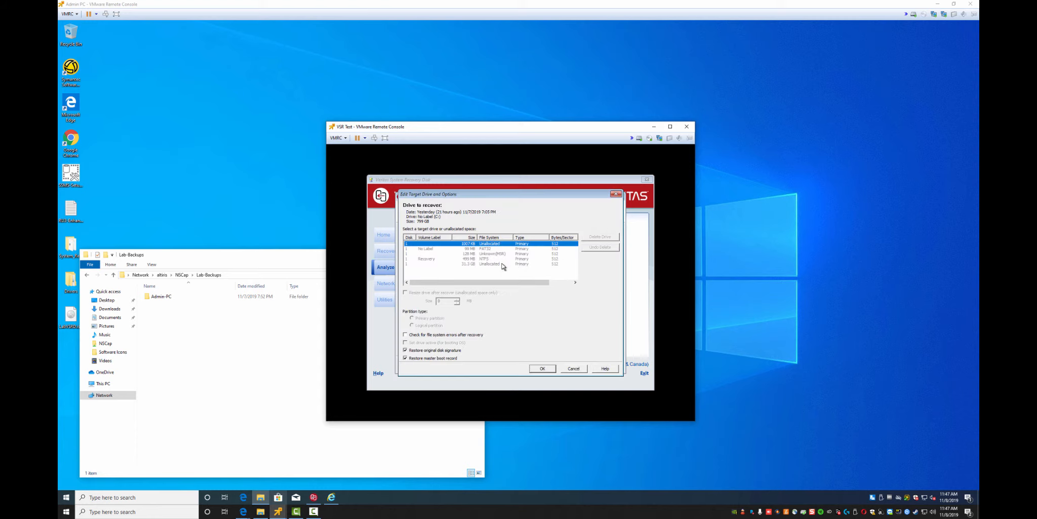
{"action": "mouse_move", "coordinate": [502, 266]}
{"action": "left_click", "coordinate": [574, 368]}
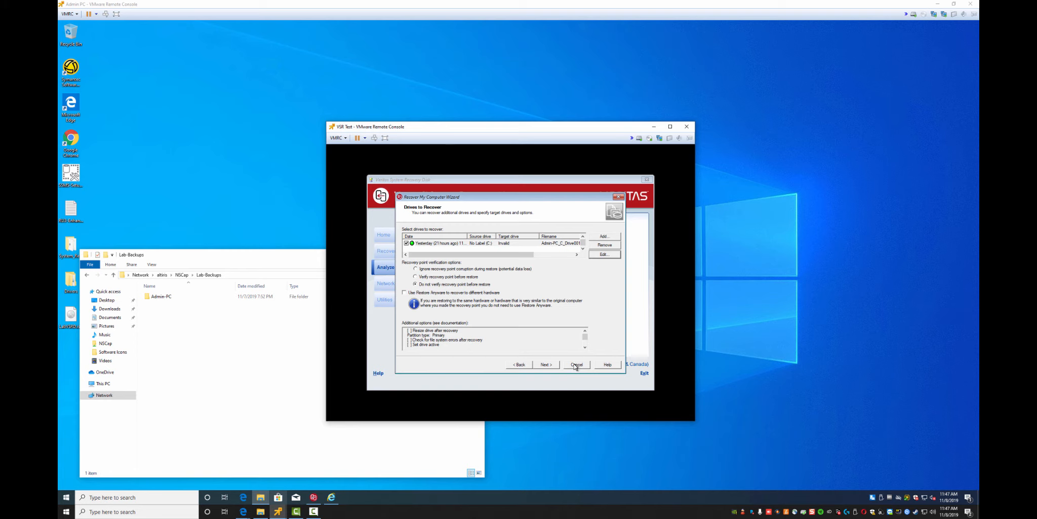
Cancel the Recover My Computer wizard and shut down the VSR Test virtual machine
{"action": "left_click", "coordinate": [576, 365]}
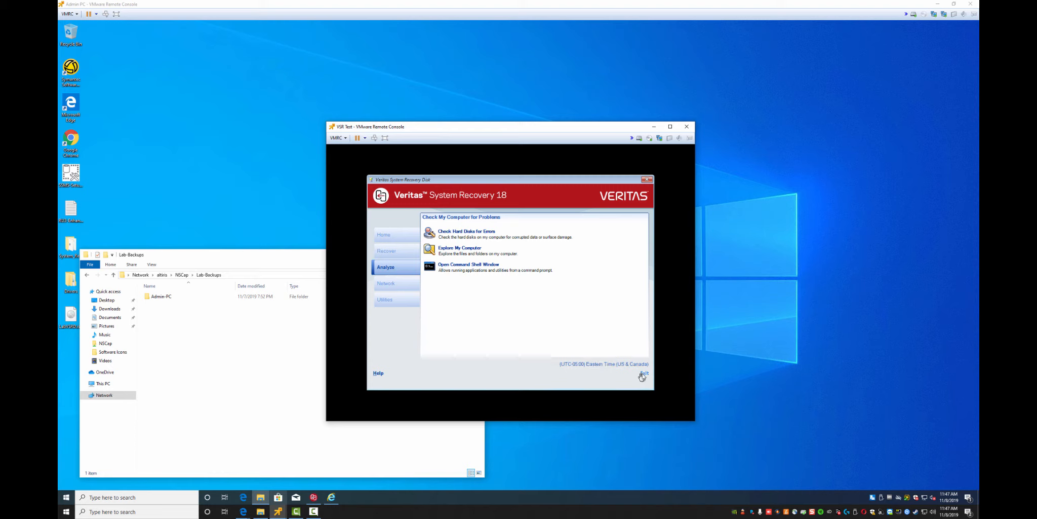
{"action": "left_click", "coordinate": [338, 138]}
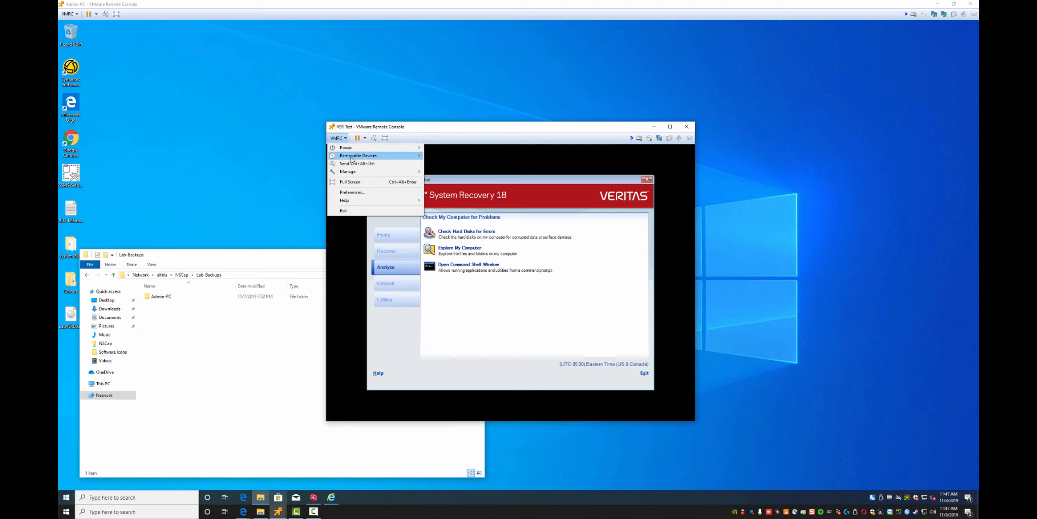
{"action": "mouse_move", "coordinate": [349, 149]}
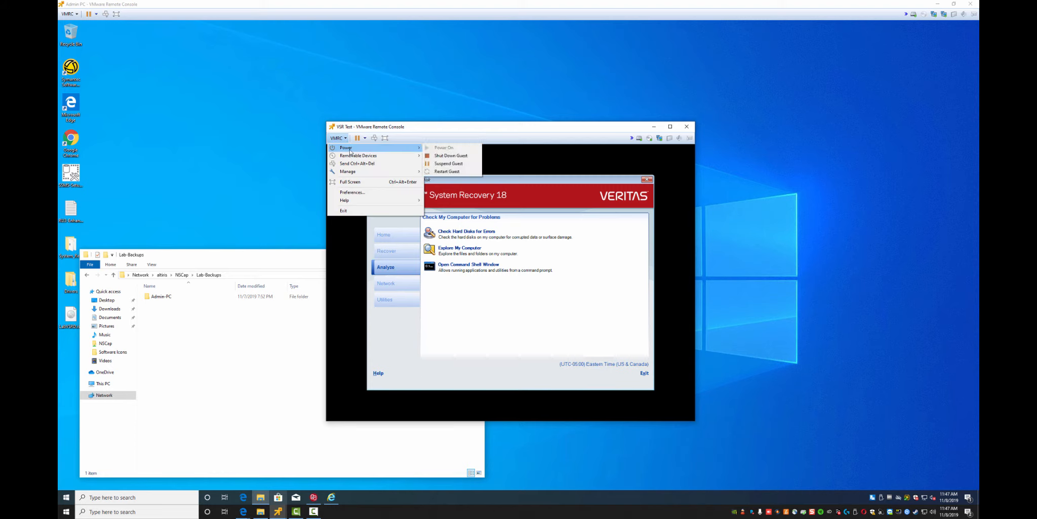
{"action": "left_click", "coordinate": [448, 157]}
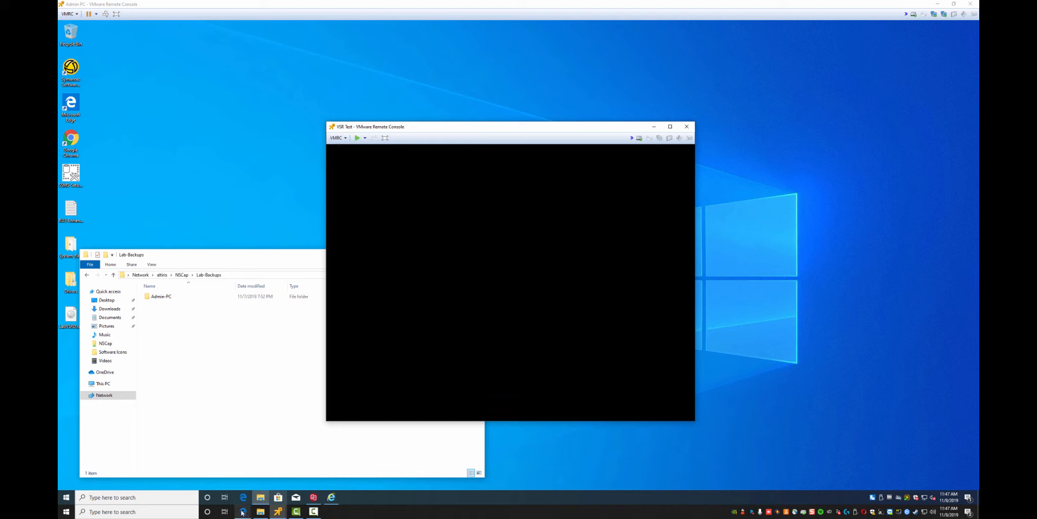
Switch to the VMware ESXi web client in the browser and log in with the host's user name and password
{"action": "mouse_move", "coordinate": [280, 511]}
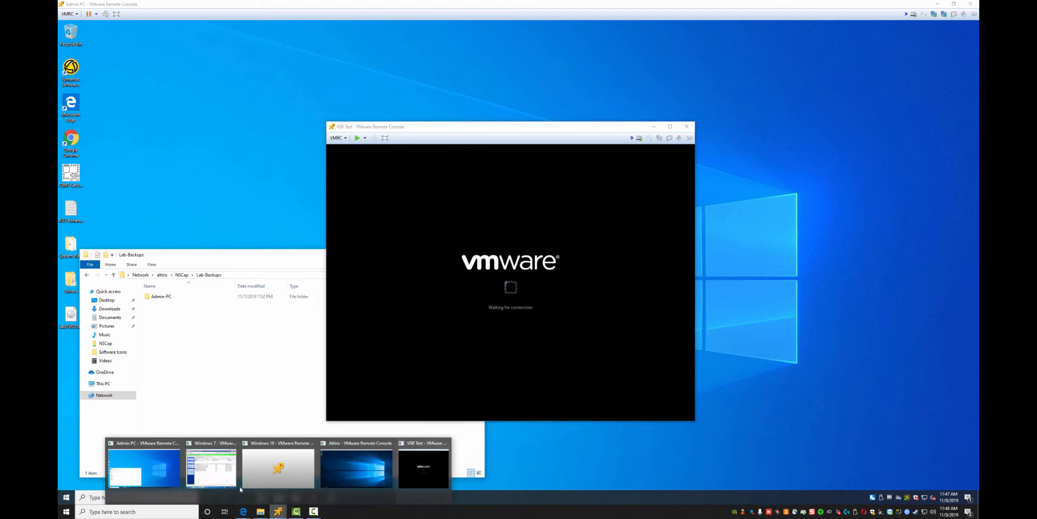
{"action": "mouse_move", "coordinate": [170, 471]}
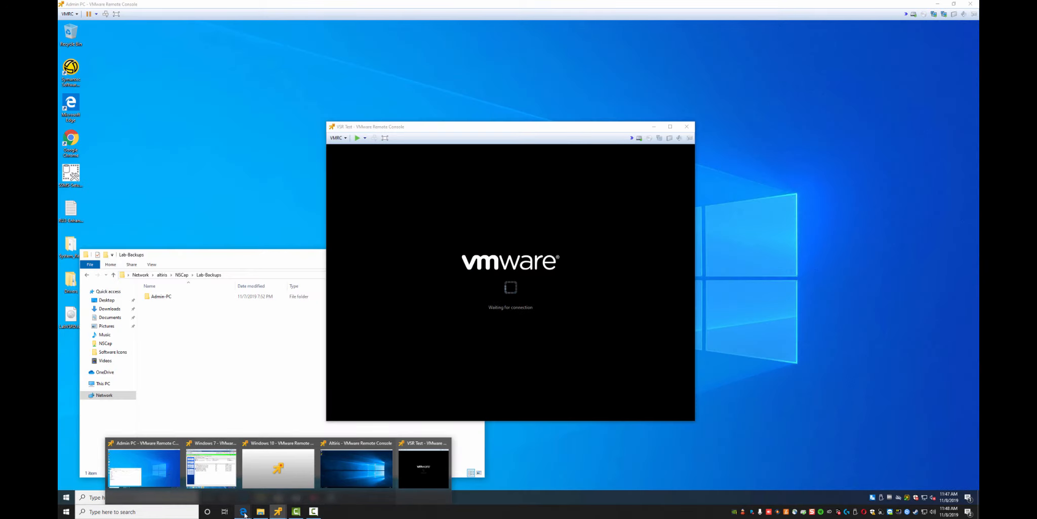
{"action": "mouse_move", "coordinate": [245, 514]}
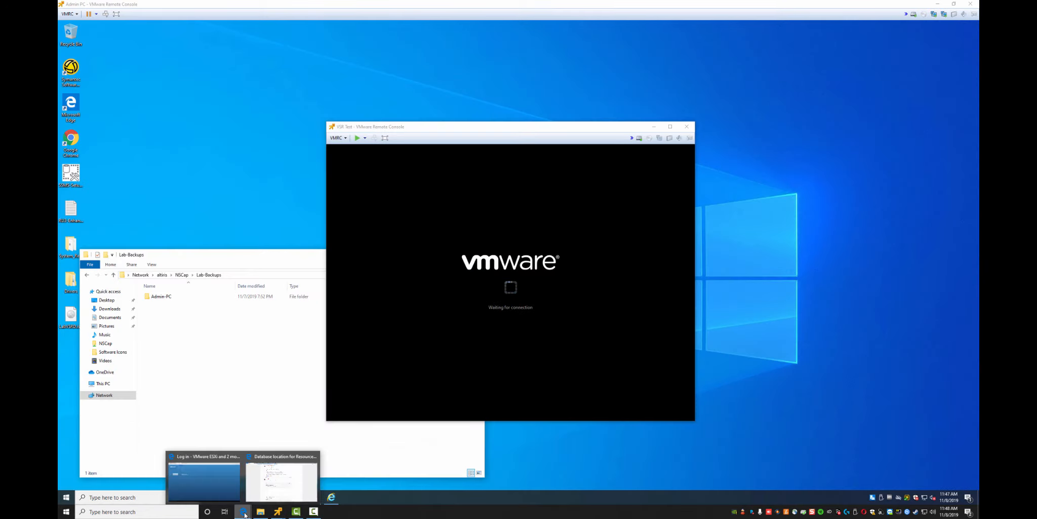
{"action": "left_click", "coordinate": [208, 471]}
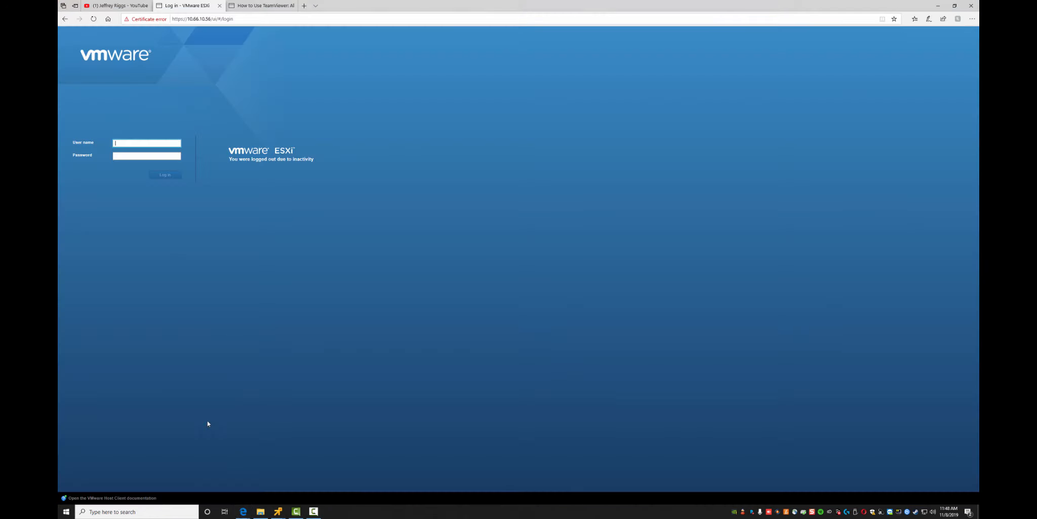
{"action": "left_click", "coordinate": [144, 143]}
{"action": "left_click", "coordinate": [140, 152]}
{"action": "left_click", "coordinate": [162, 176]}
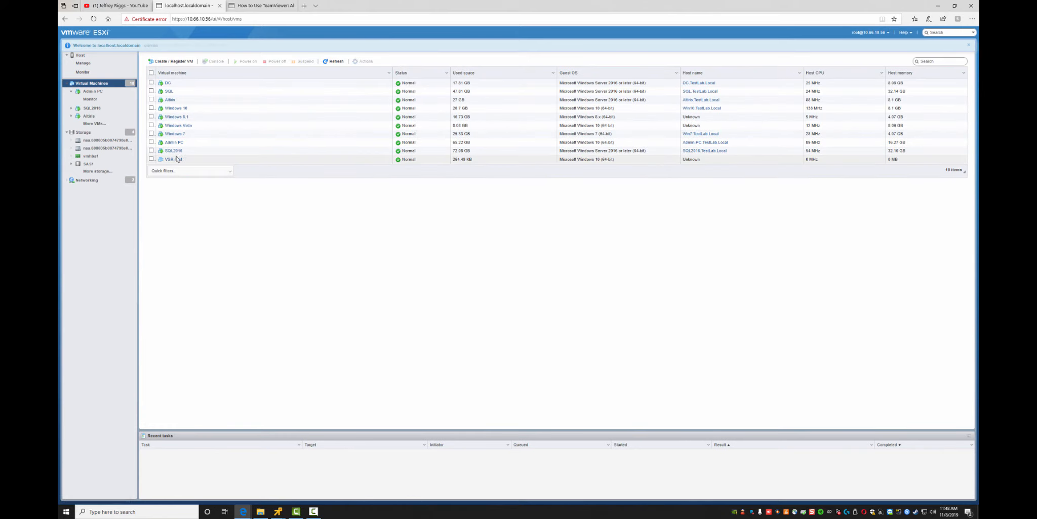
In the VSR Test virtual machine's settings, remove Hard disk 1 and add a new standard hard disk
{"action": "right_click", "coordinate": [174, 161]}
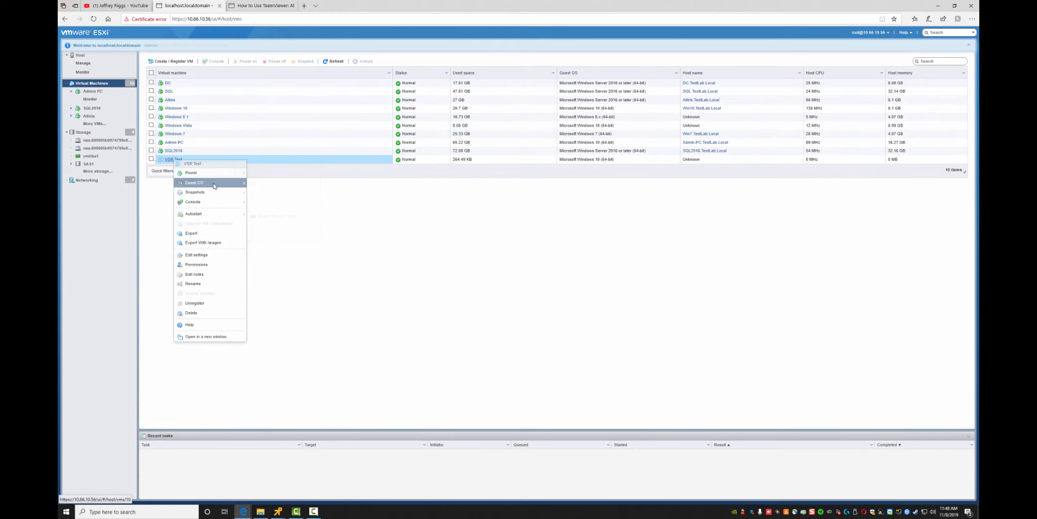
{"action": "left_click", "coordinate": [205, 255]}
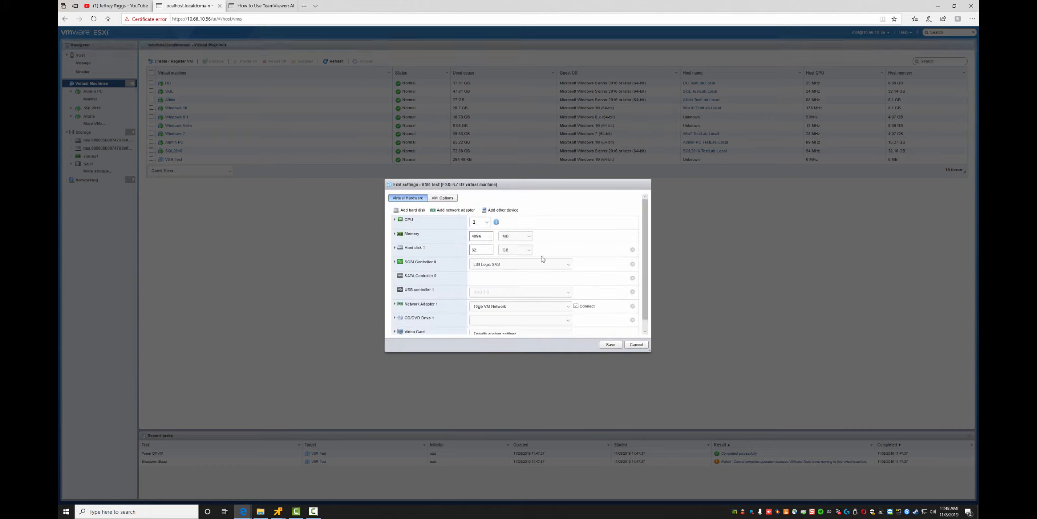
{"action": "left_click", "coordinate": [632, 250]}
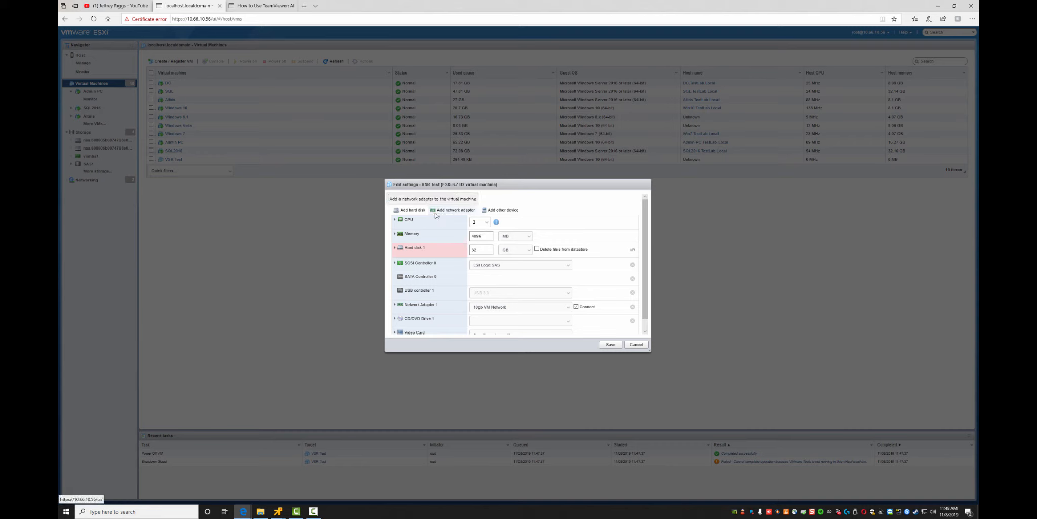
{"action": "left_click", "coordinate": [419, 211]}
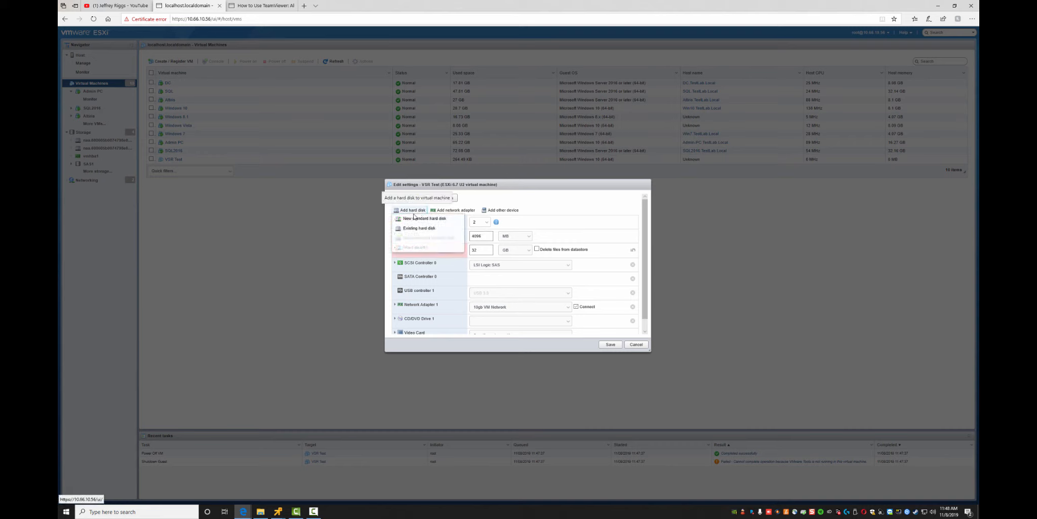
{"action": "left_click", "coordinate": [413, 221]}
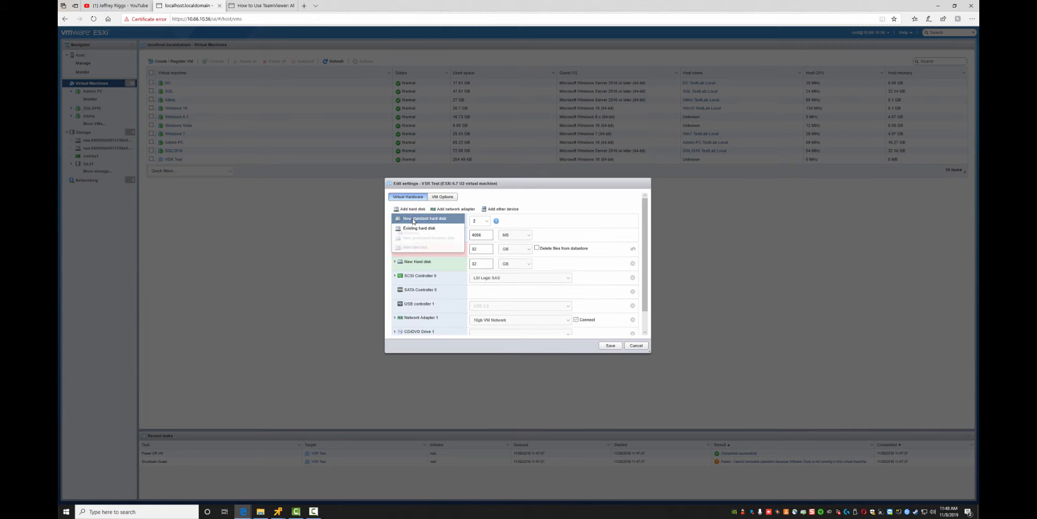
Set the new hard disk's size to 900 GB with thin provisioning and save the virtual machine's settings
{"action": "left_click_drag", "start_coordinate": [480, 265], "coordinate": [457, 262]}
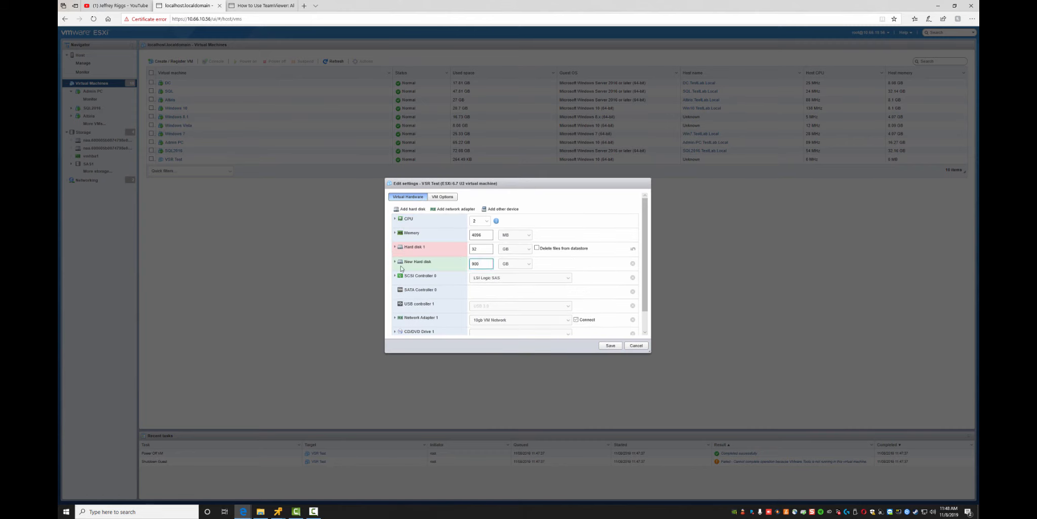
{"action": "left_click", "coordinate": [395, 262]}
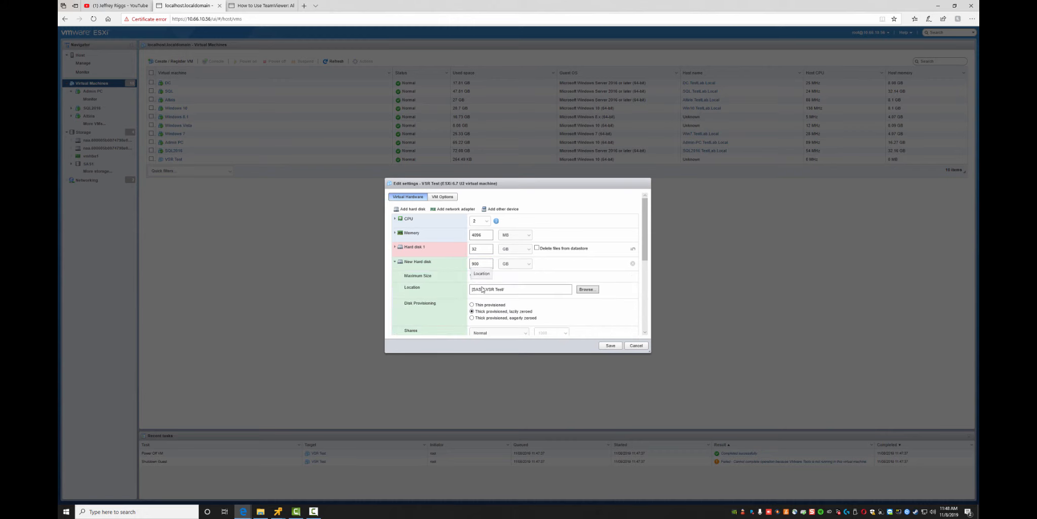
{"action": "left_click", "coordinate": [472, 305]}
{"action": "scroll", "coordinate": [548, 301], "scroll_direction": "down", "scroll_amount": 1}
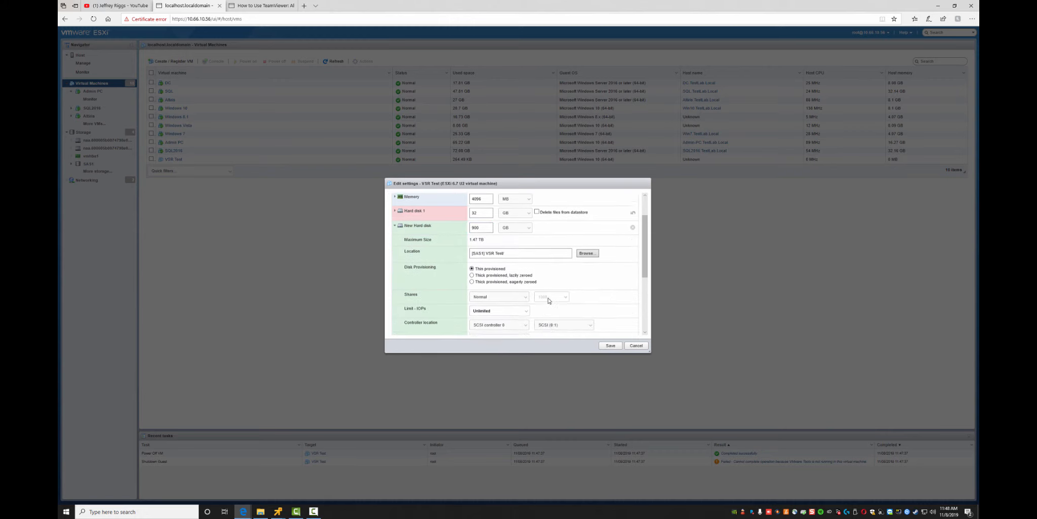
{"action": "scroll", "coordinate": [549, 300], "scroll_direction": "down", "scroll_amount": 2}
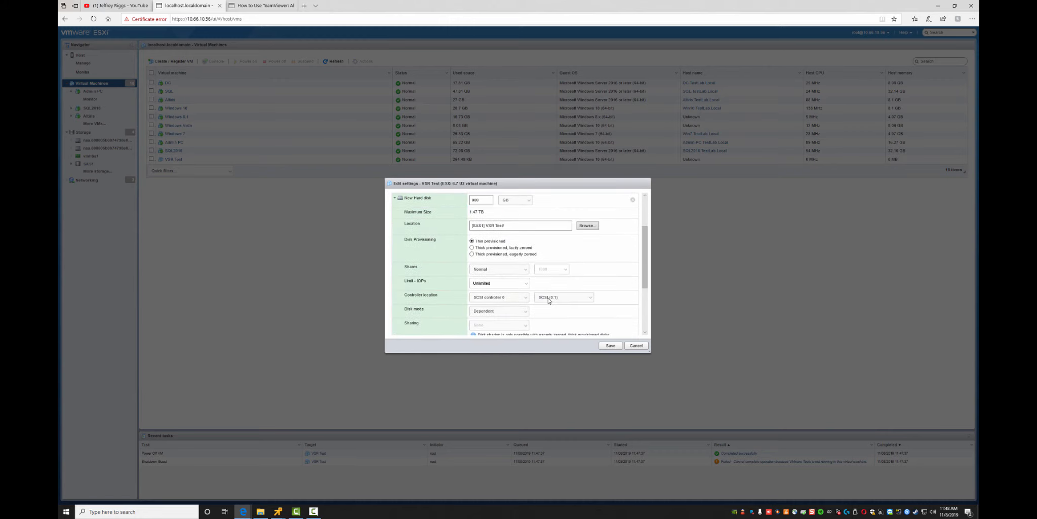
{"action": "left_click", "coordinate": [611, 345]}
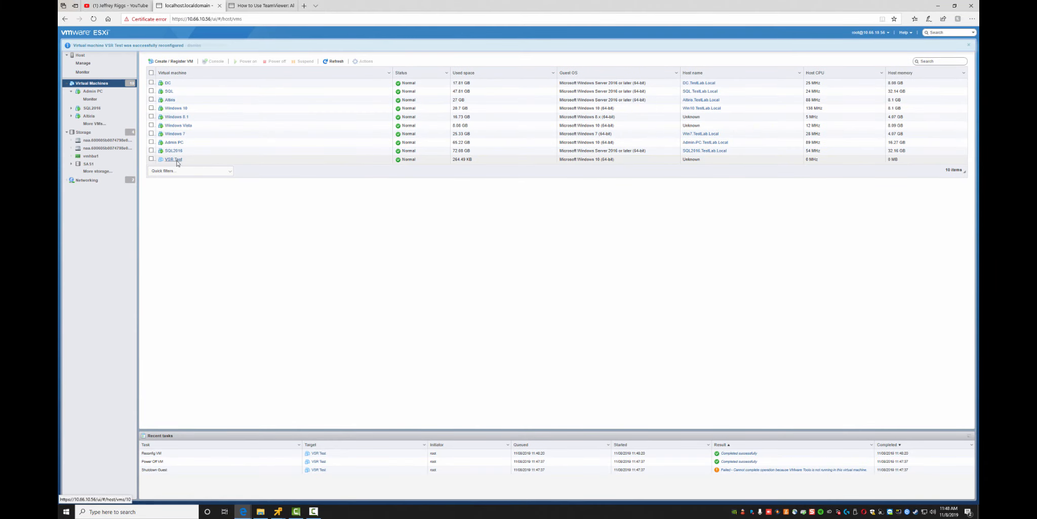
Switch to the VSR Test window in VMware Remote Console and power on the virtual machine
{"action": "mouse_move", "coordinate": [278, 512]}
{"action": "left_click", "coordinate": [366, 471]}
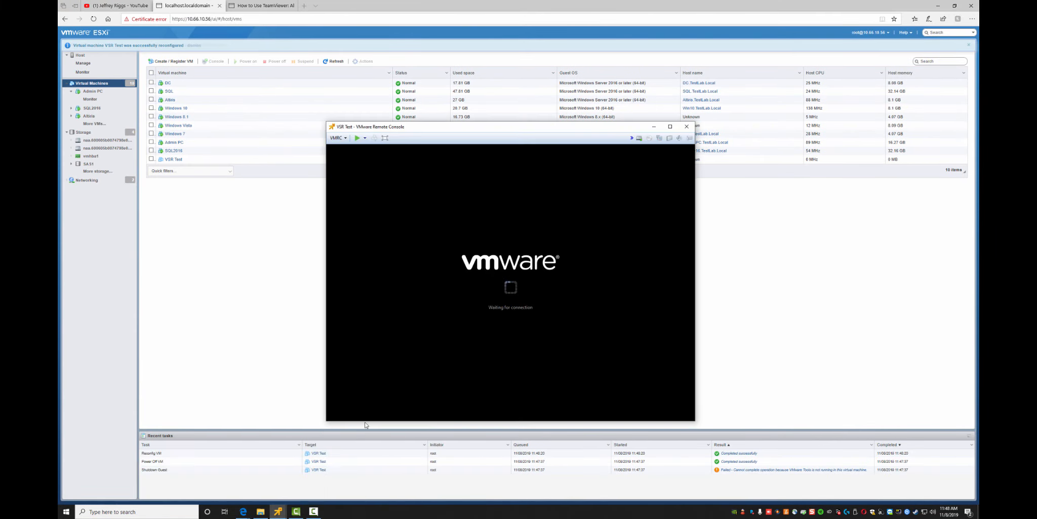
{"action": "left_click", "coordinate": [357, 138]}
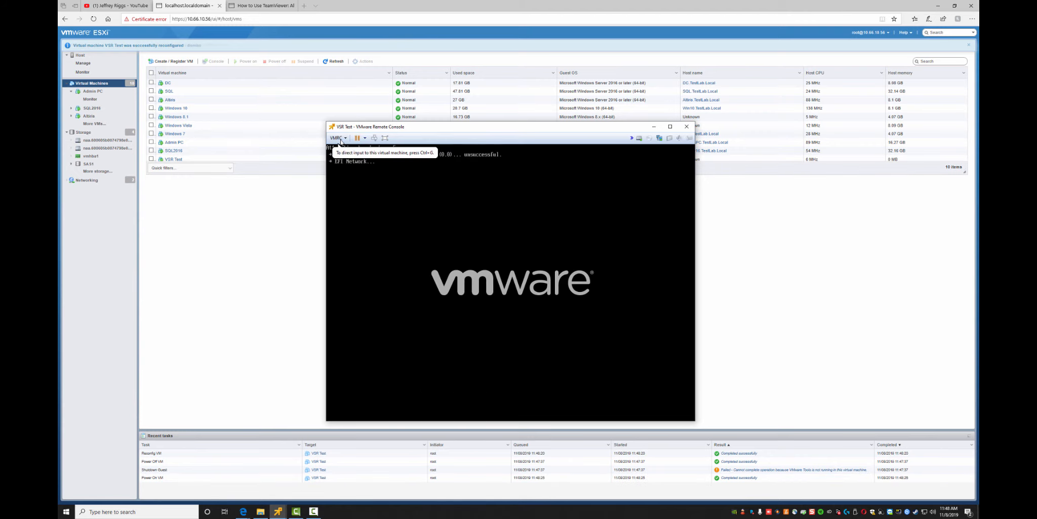
Connect the disk image LabVSRD.iso from the network Software share to the virtual machine's CD/DVD drive 1
{"action": "left_click", "coordinate": [339, 139]}
{"action": "mouse_move", "coordinate": [358, 155]}
{"action": "mouse_move", "coordinate": [451, 155]}
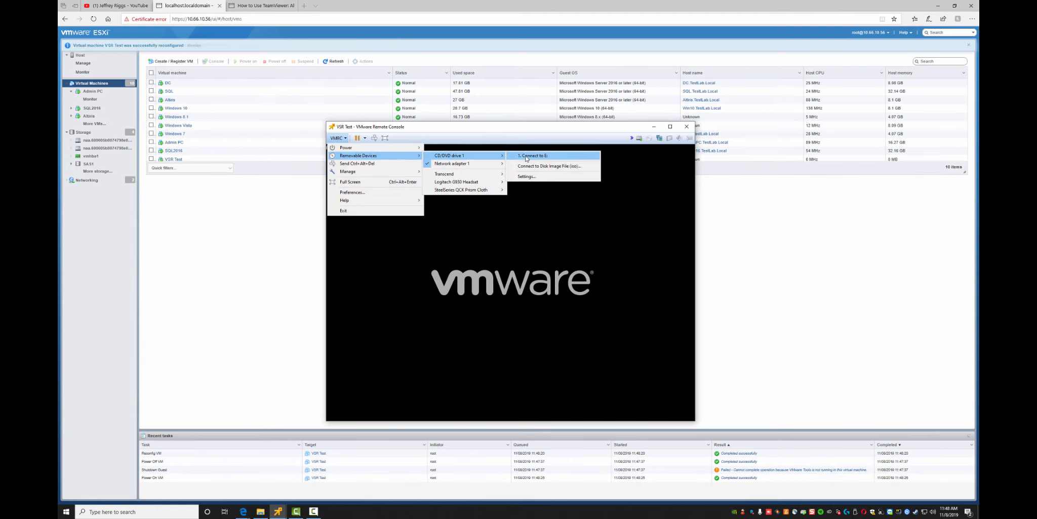
{"action": "left_click", "coordinate": [533, 166]}
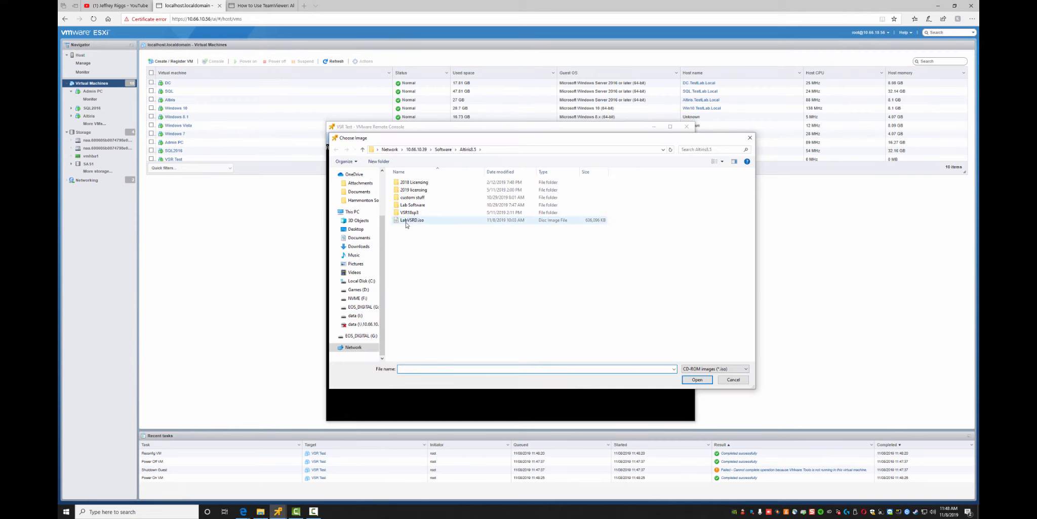
{"action": "double_click", "coordinate": [407, 221]}
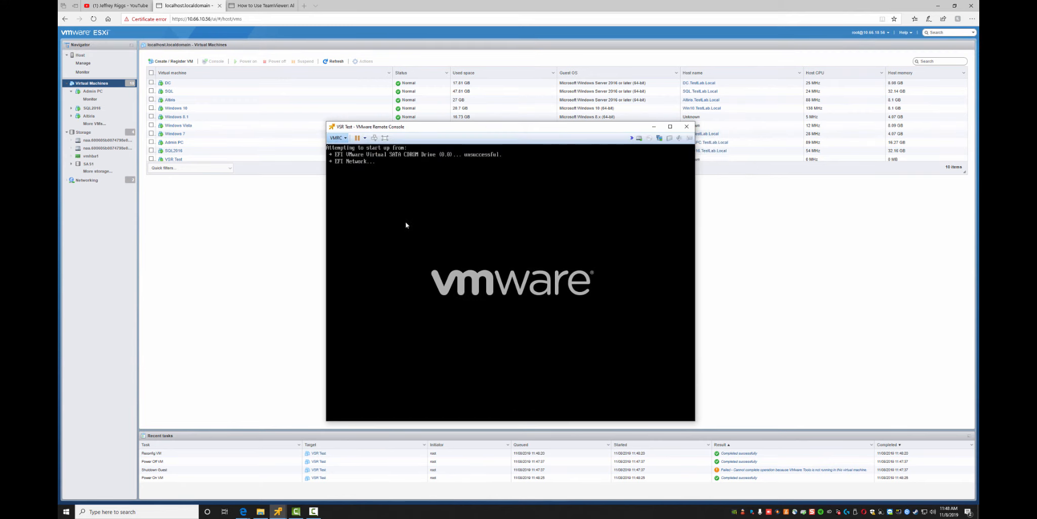
Restart the VSR Test virtual machine and boot it from the connected recovery disc image
{"action": "left_click", "coordinate": [365, 138]}
{"action": "left_click", "coordinate": [384, 172]}
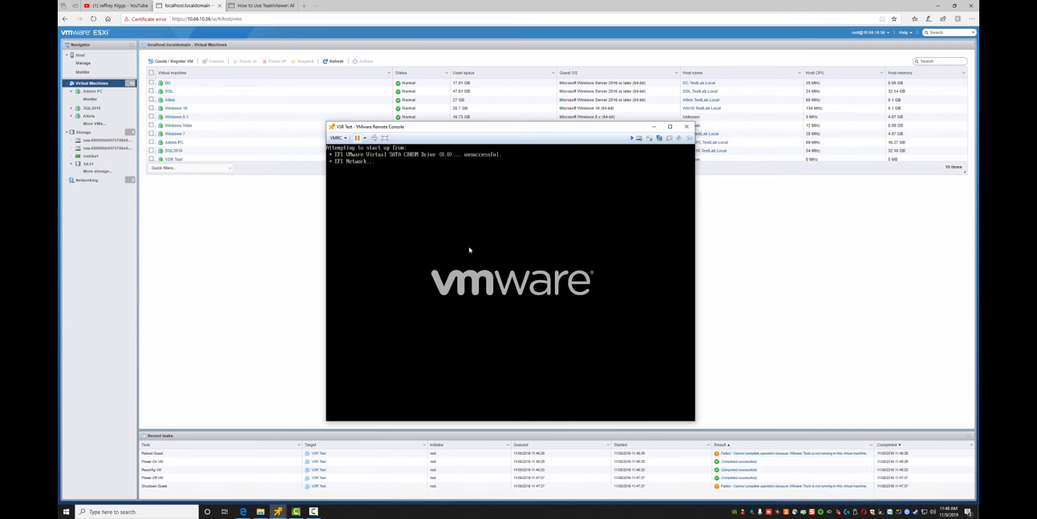
{"action": "left_click", "coordinate": [444, 254]}
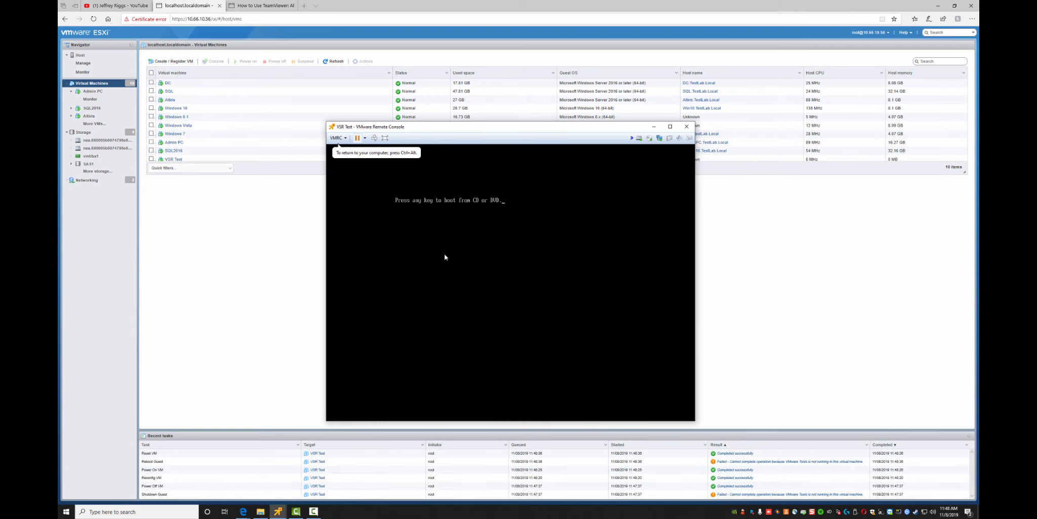
{"action": "key", "text": "Return"}
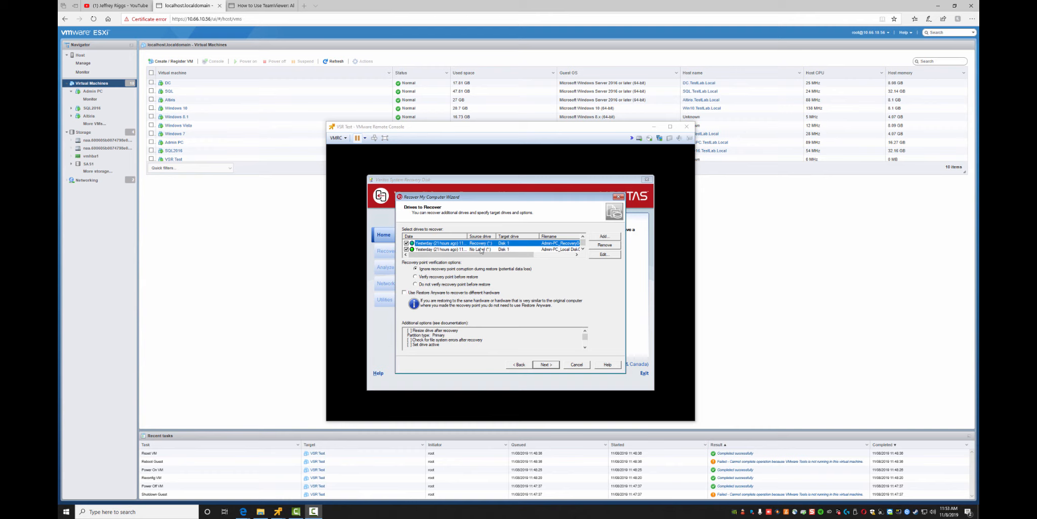
Check the drives selected for recovery to Disk 1 and choose not to verify the recovery points before restore
{"action": "left_click", "coordinate": [506, 248]}
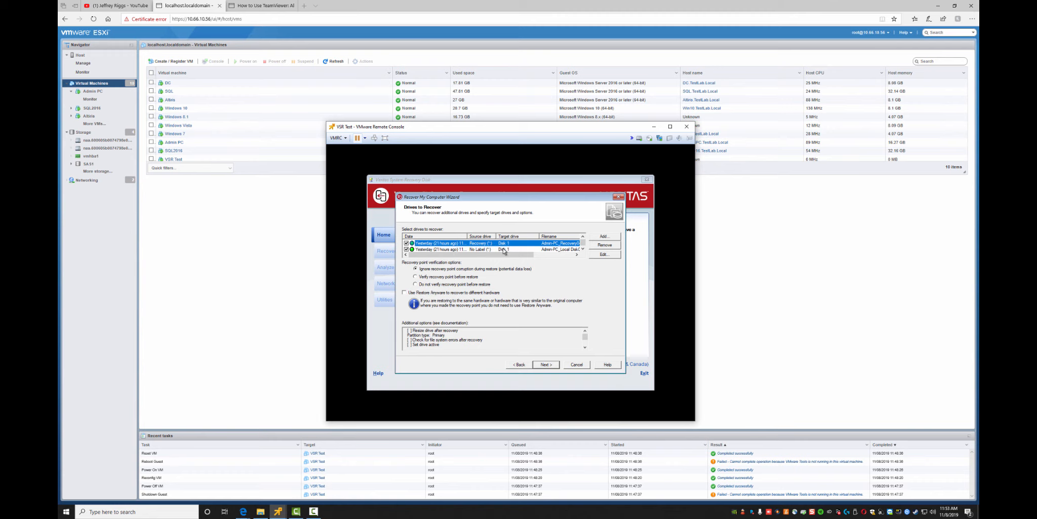
{"action": "scroll", "coordinate": [503, 251], "scroll_direction": "down", "scroll_amount": 1}
{"action": "scroll", "coordinate": [489, 252], "scroll_direction": "down", "scroll_amount": 1}
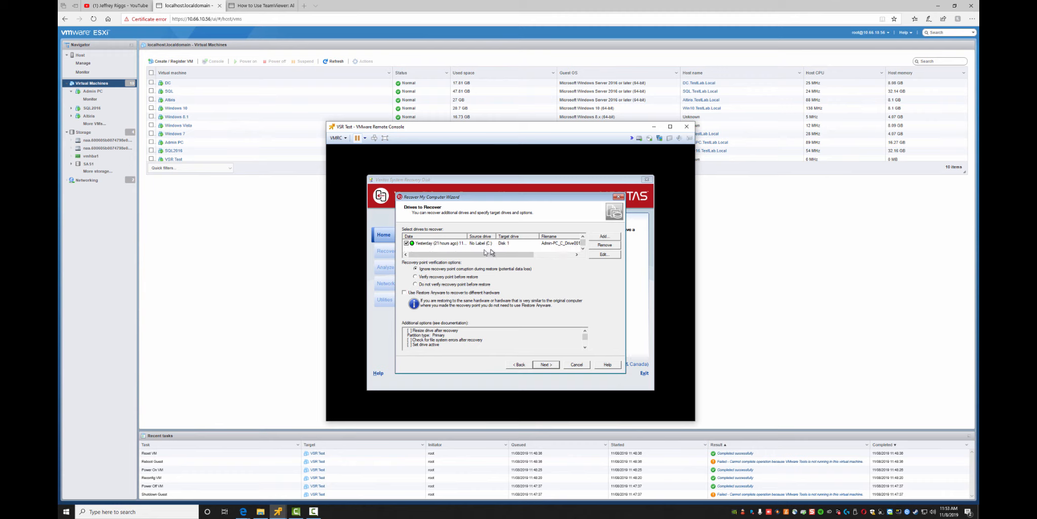
{"action": "left_click", "coordinate": [433, 285]}
{"action": "left_click", "coordinate": [405, 293]}
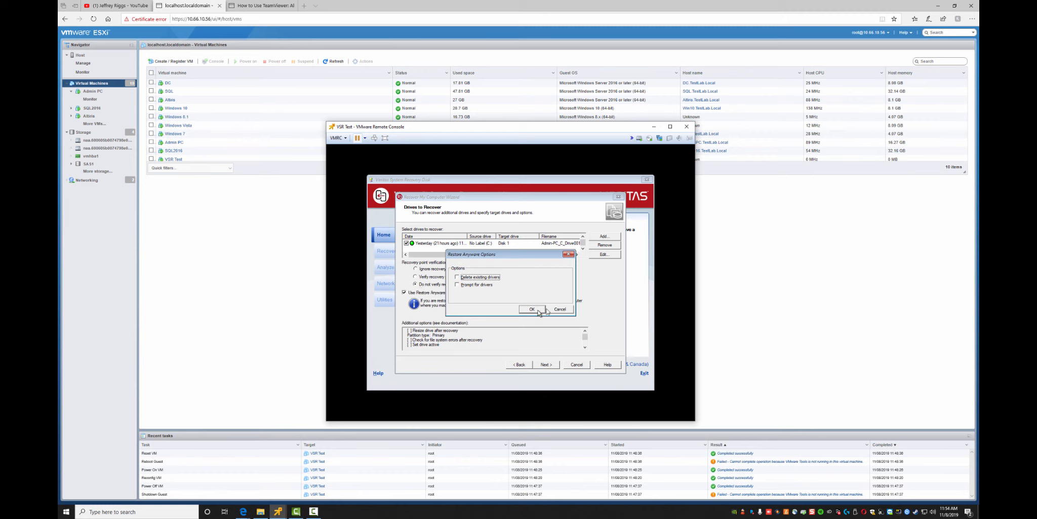
{"action": "left_click", "coordinate": [558, 309]}
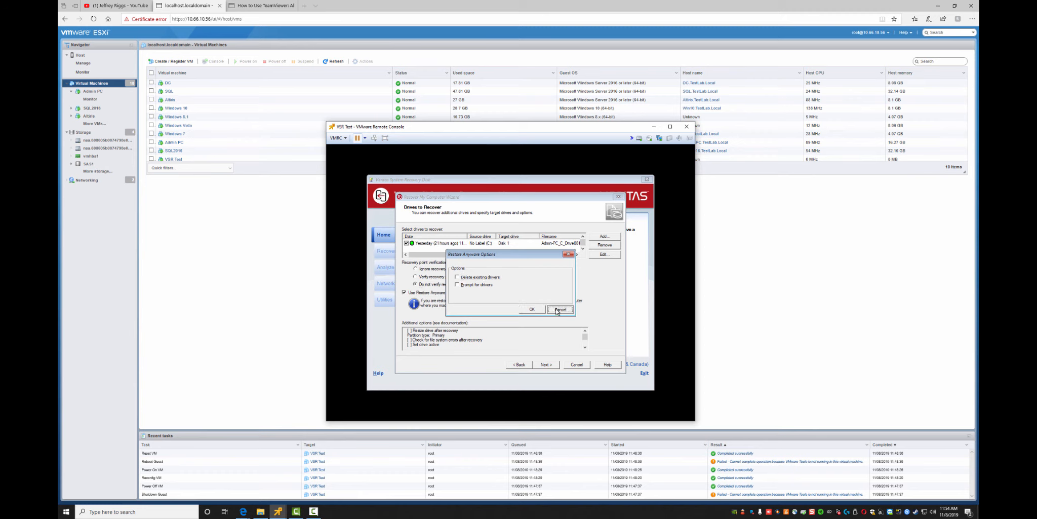
{"action": "left_click", "coordinate": [405, 292]}
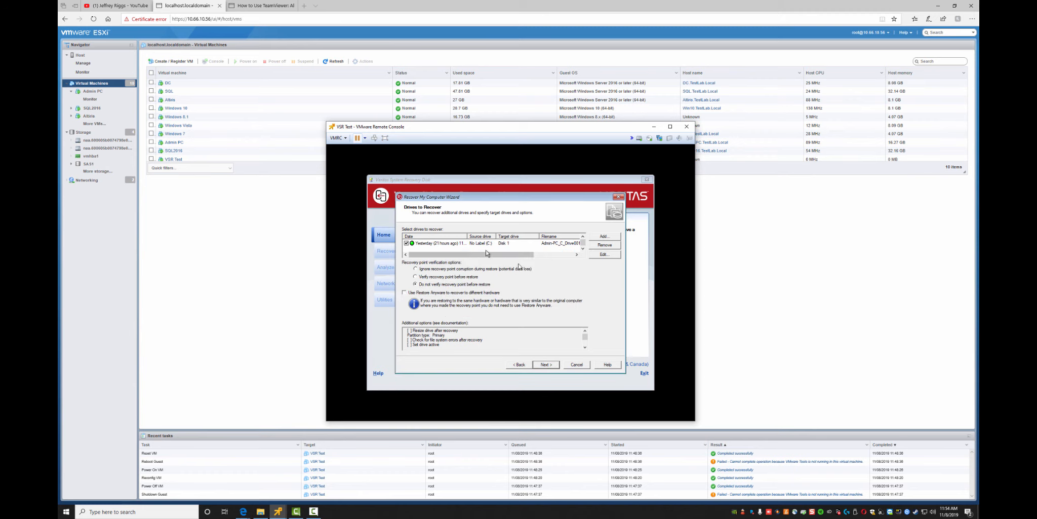
Enable rebooting when finished, complete the Recover My Computer wizard and confirm starting the recovery
{"action": "left_click", "coordinate": [544, 366]}
{"action": "left_click", "coordinate": [471, 337]}
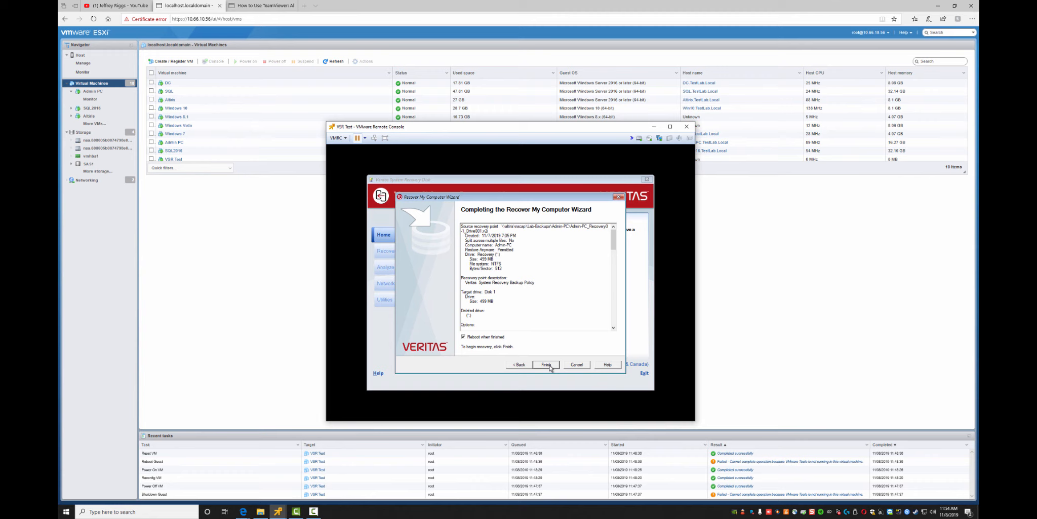
{"action": "left_click", "coordinate": [546, 364]}
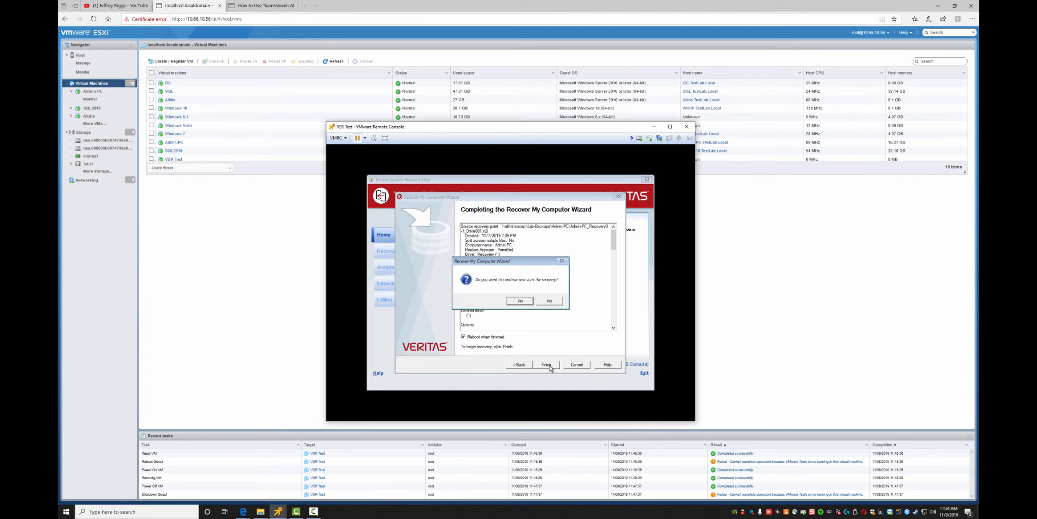
{"action": "left_click", "coordinate": [520, 303]}
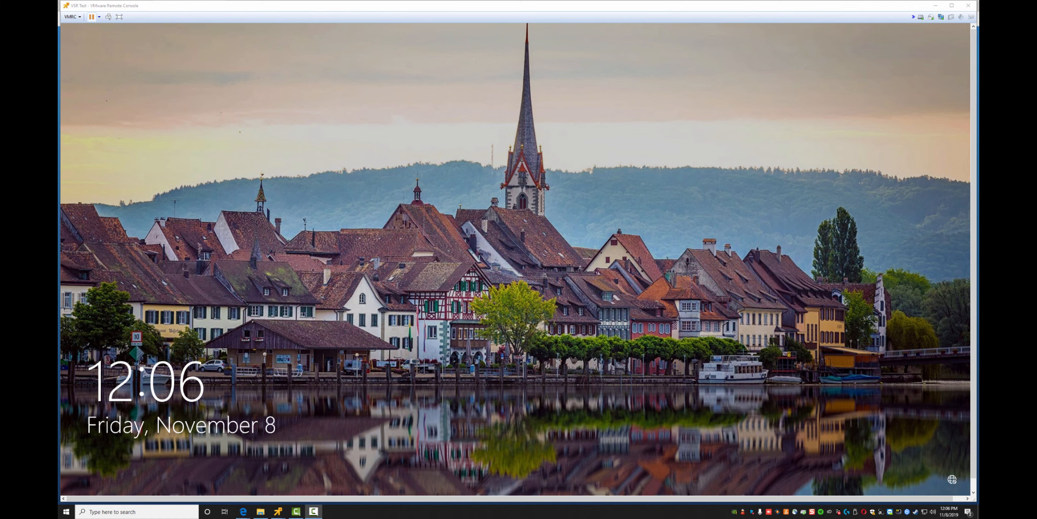
Sign in to Windows on the restored virtual machine with the account password, re-entering it if rejected
{"action": "left_click", "coordinate": [372, 348]}
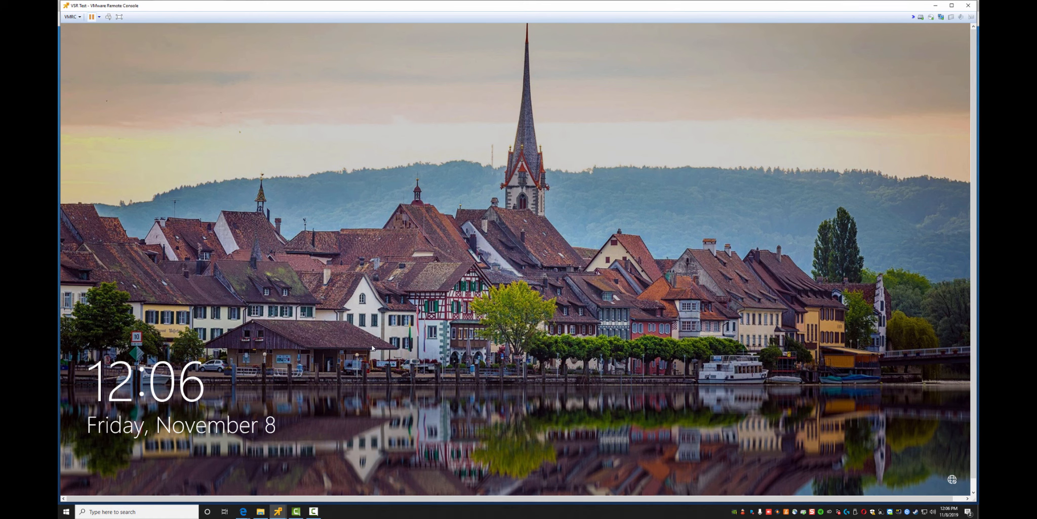
{"action": "left_click", "coordinate": [373, 348]}
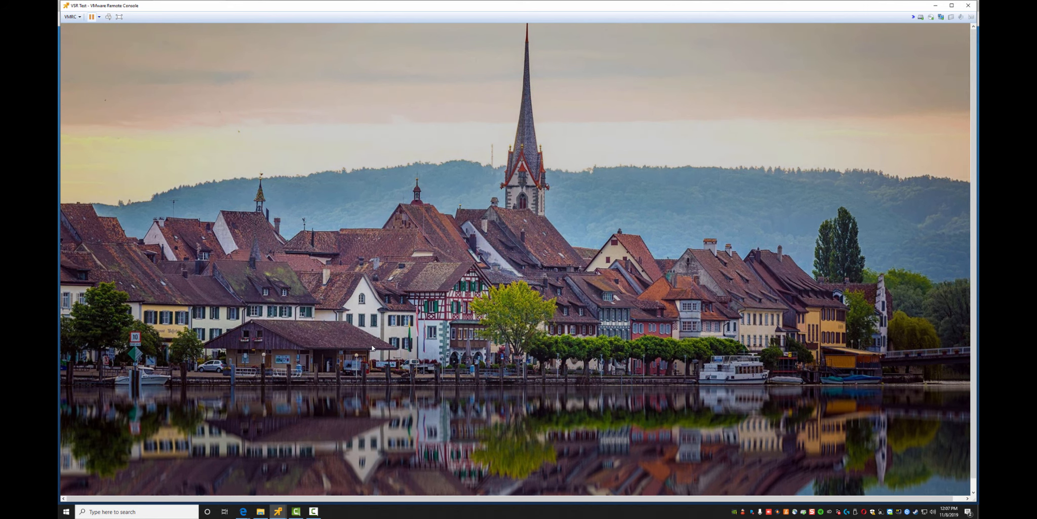
{"action": "type", "text": "**********"}
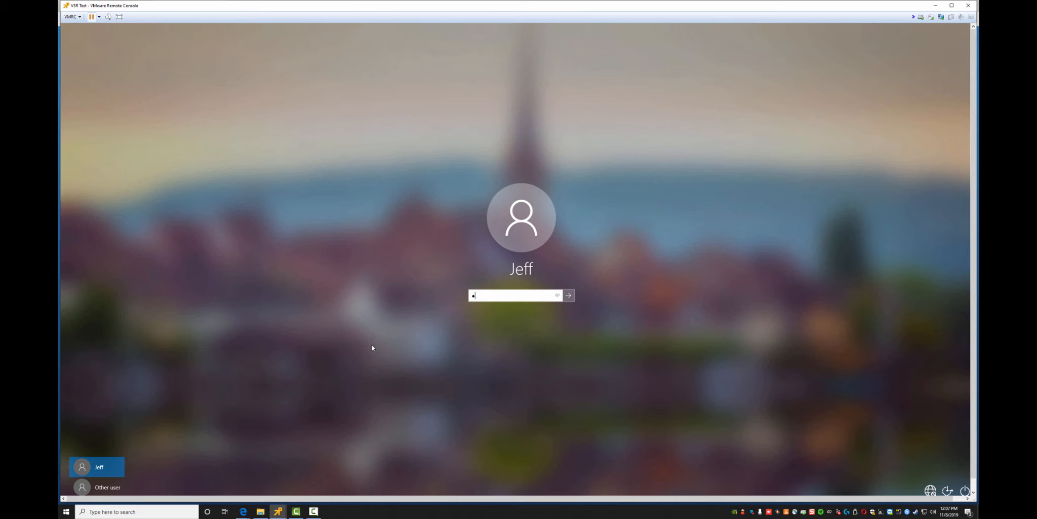
{"action": "key", "text": "Return"}
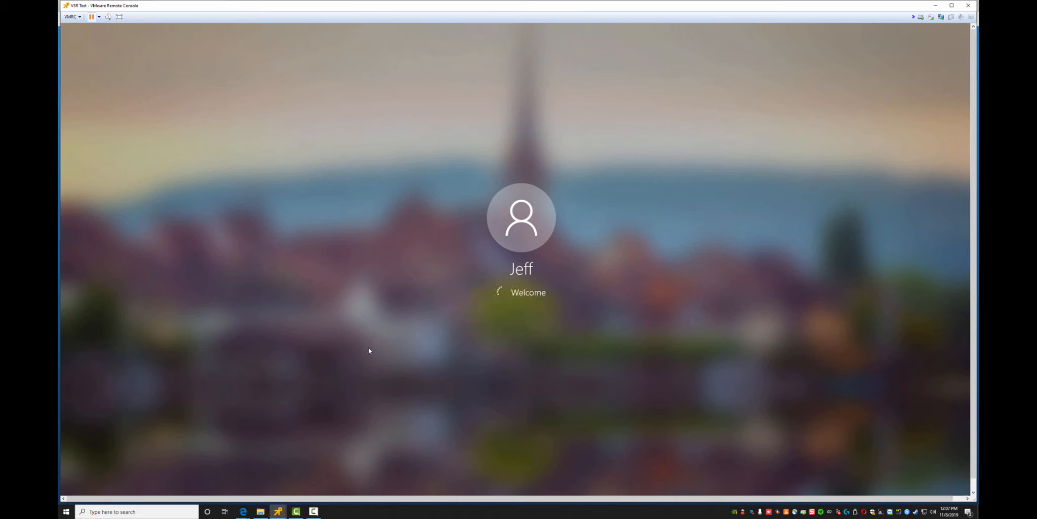
{"action": "left_click", "coordinate": [509, 313]}
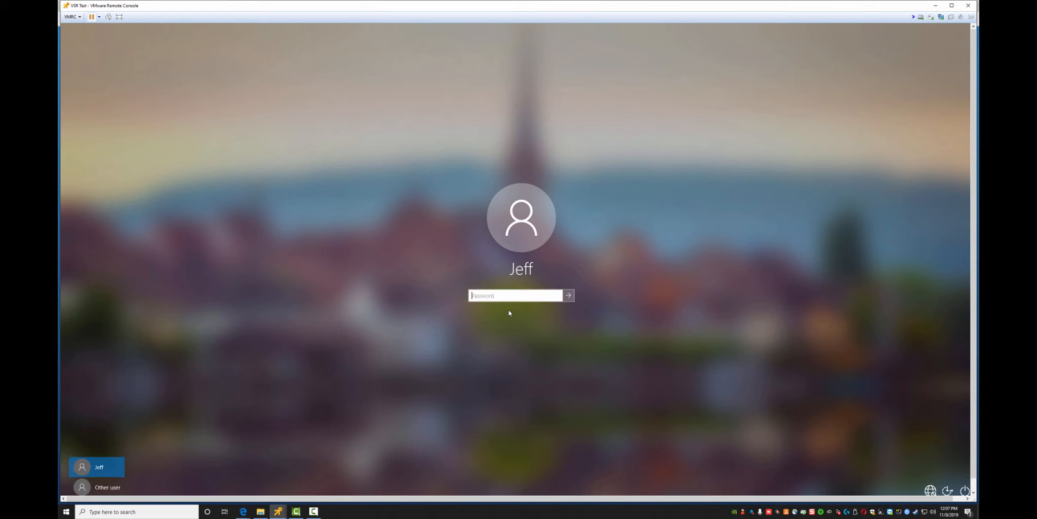
{"action": "type", "text": "*********"}
{"action": "key", "text": "Return"}
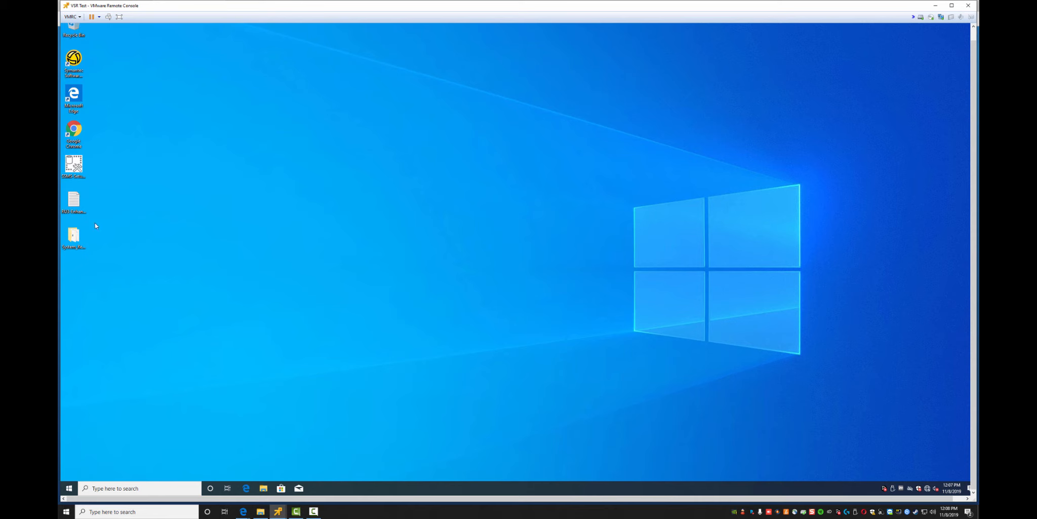
Check the contents of the restored System Recovery product folder on the desktop and close it
{"action": "double_click", "coordinate": [69, 240]}
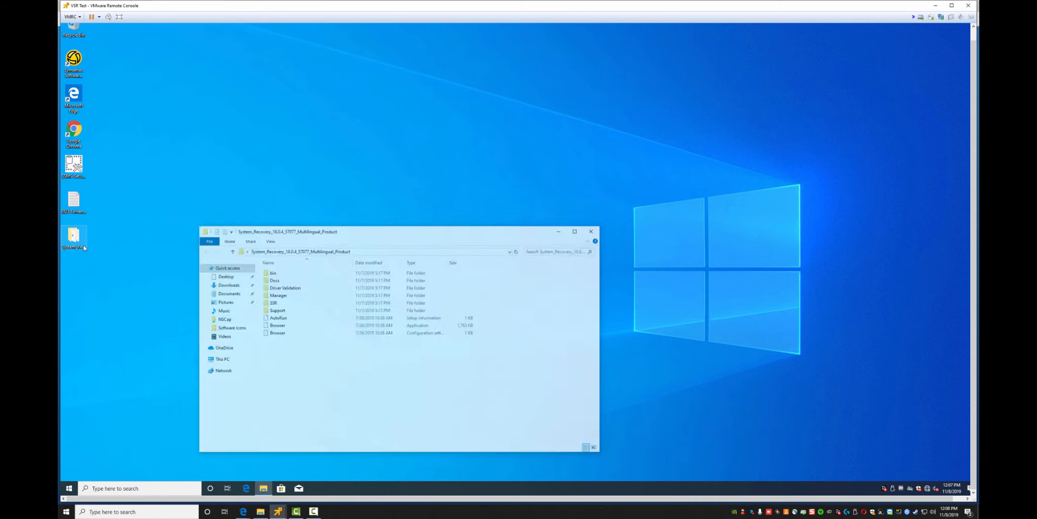
{"action": "left_click", "coordinate": [593, 230]}
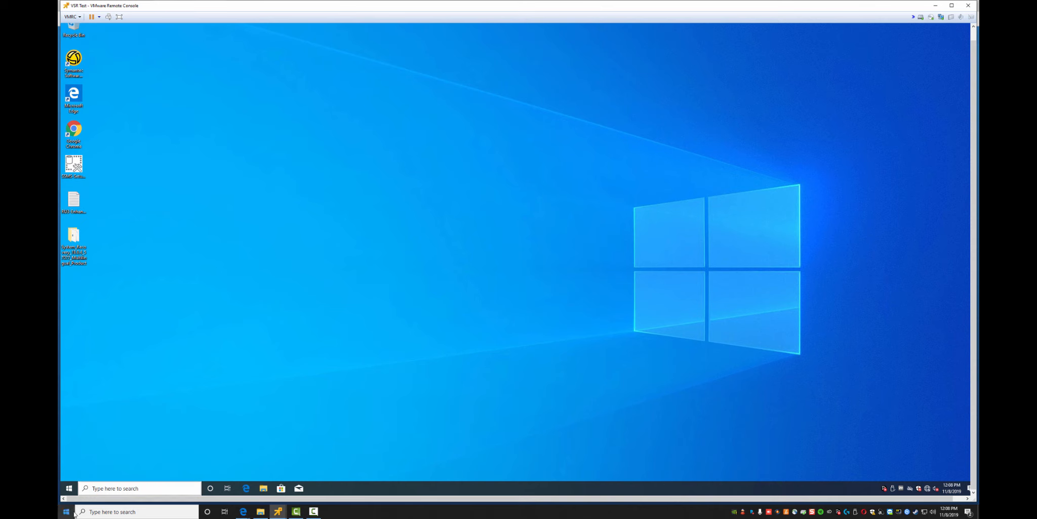
Shut down Windows on the restored VSR Test virtual machine
{"action": "left_click", "coordinate": [85, 486]}
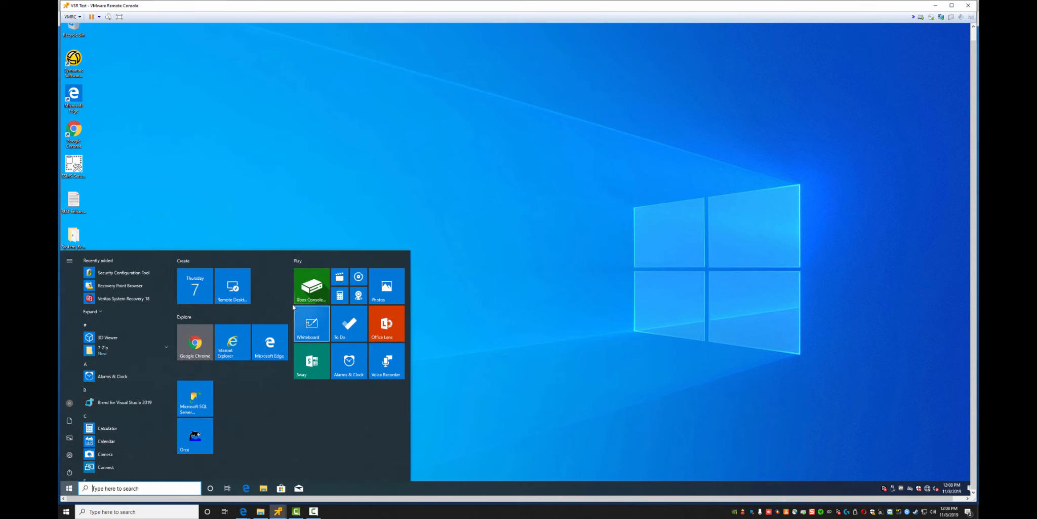
{"action": "left_click", "coordinate": [69, 473]}
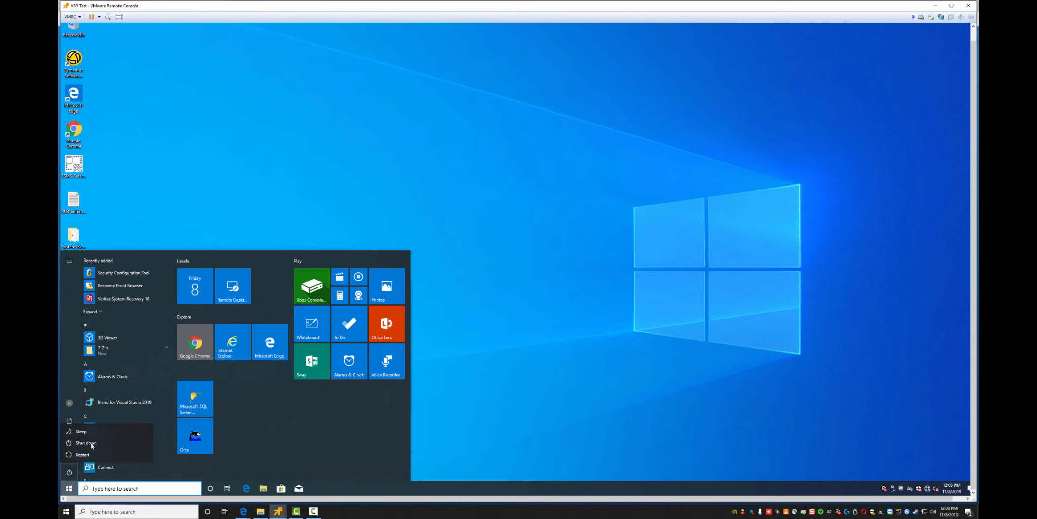
{"action": "left_click", "coordinate": [91, 444]}
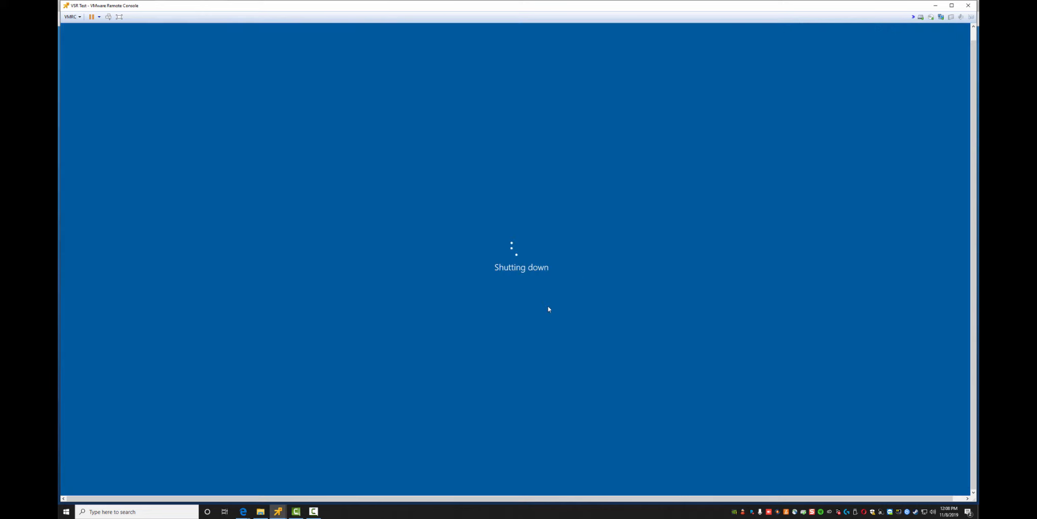